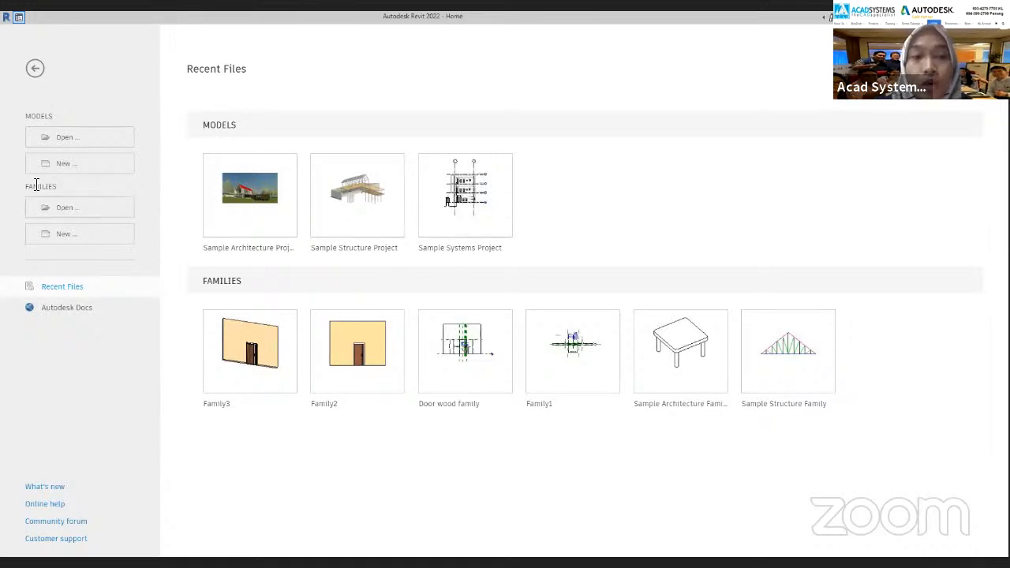
# Step: Create a new family from the Metric Door template
pyautogui.click(95, 236)
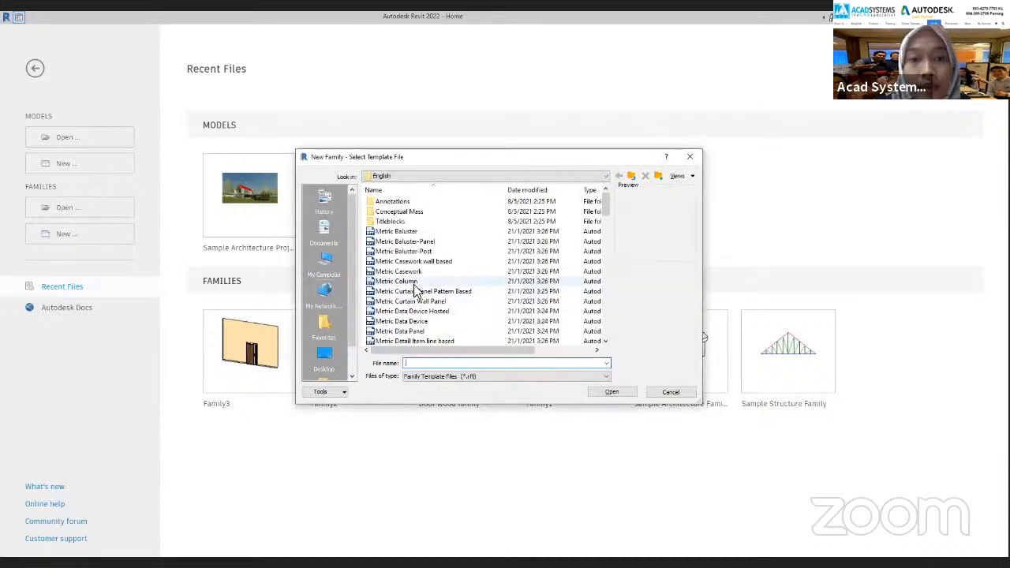
pyautogui.scroll(-2, 418, 320)
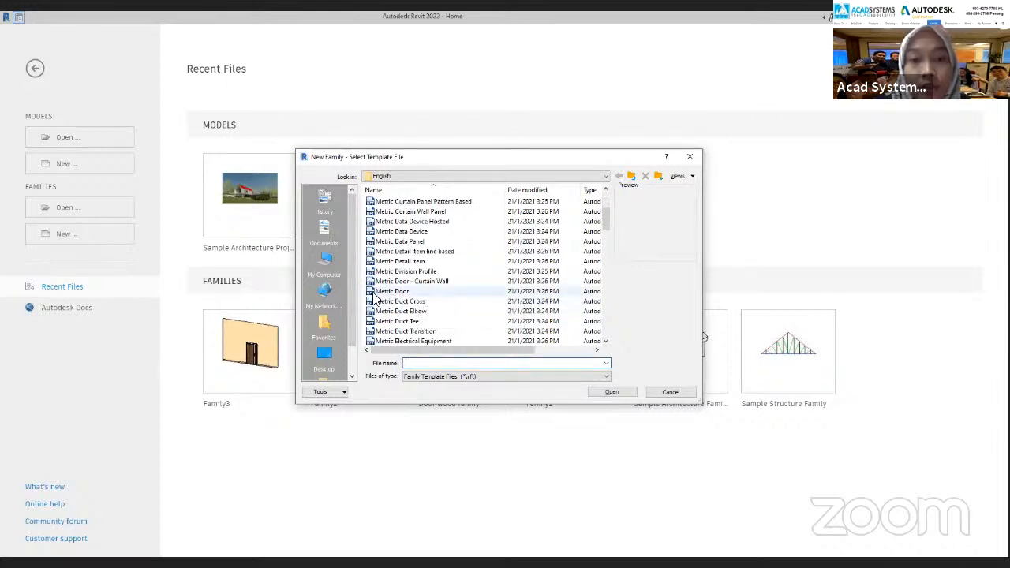
pyautogui.click(391, 292)
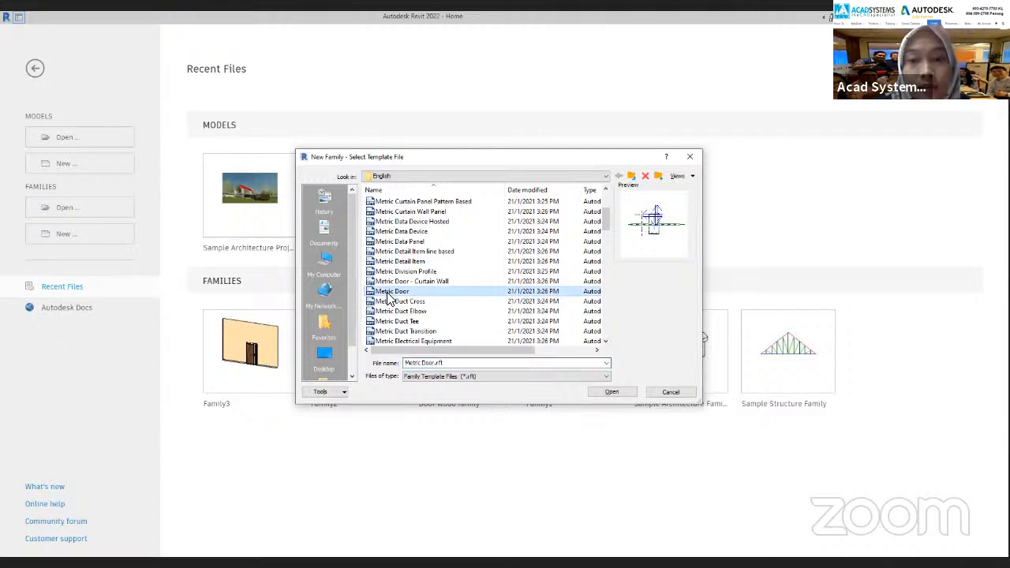
pyautogui.click(605, 389)
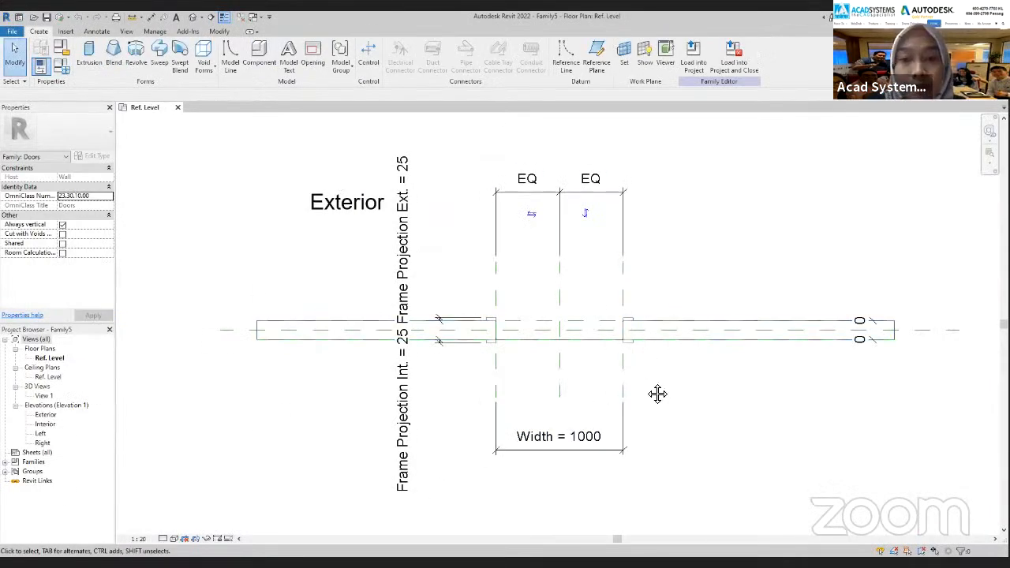
# Step: Delete the family parameters Frame Projection Ext., Frame Projection Int. and Frame Width from the family types
pyautogui.moveTo(650, 390); pyautogui.dragTo(625, 385, button='middle')
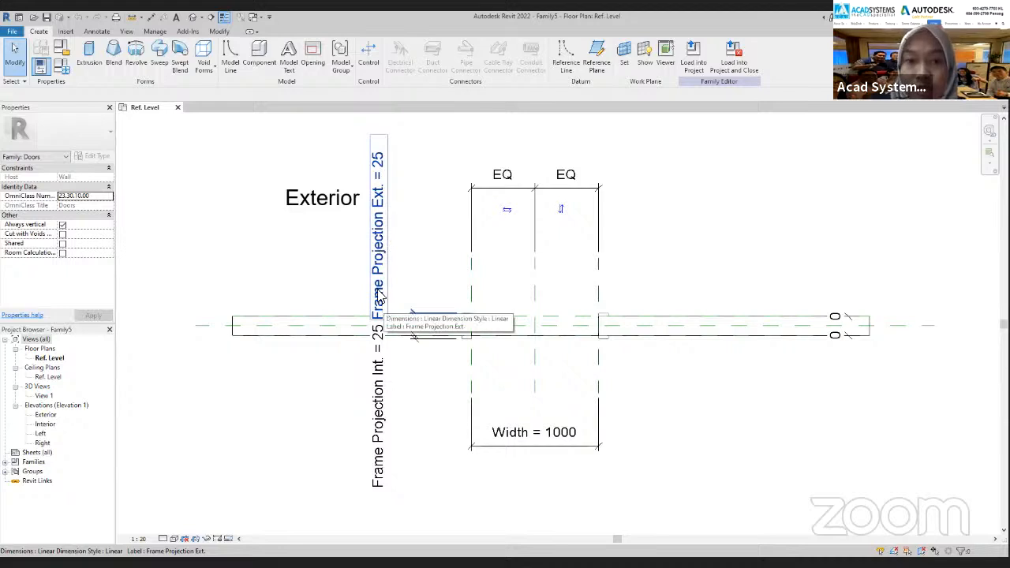
pyautogui.click(61, 68)
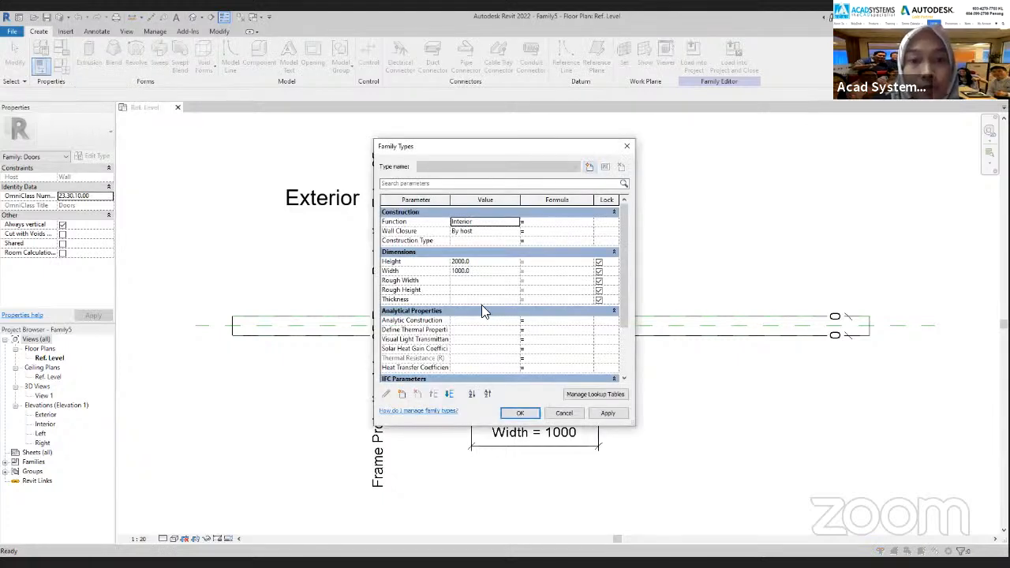
pyautogui.scroll(-3, 484, 311)
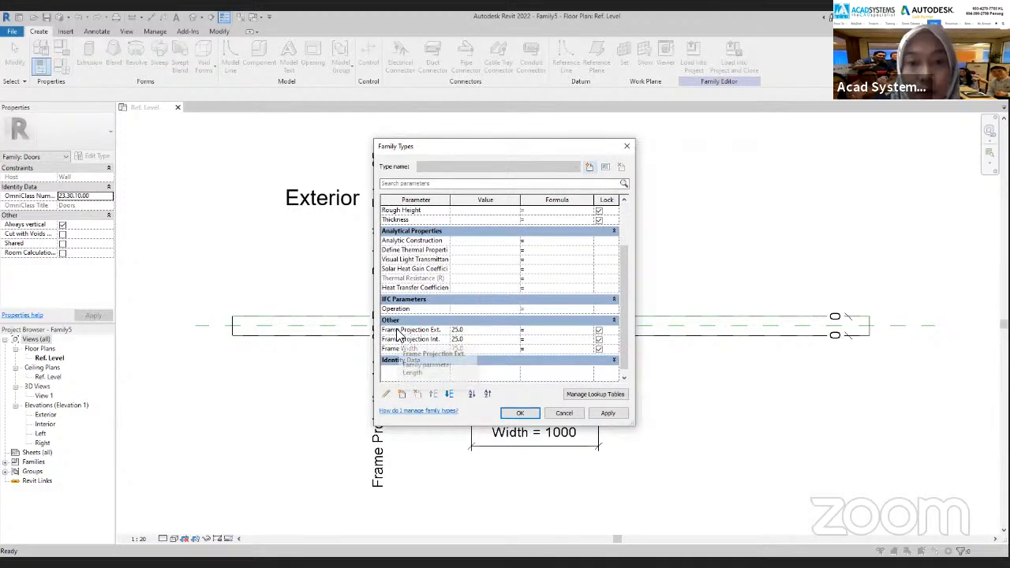
pyautogui.click(401, 331)
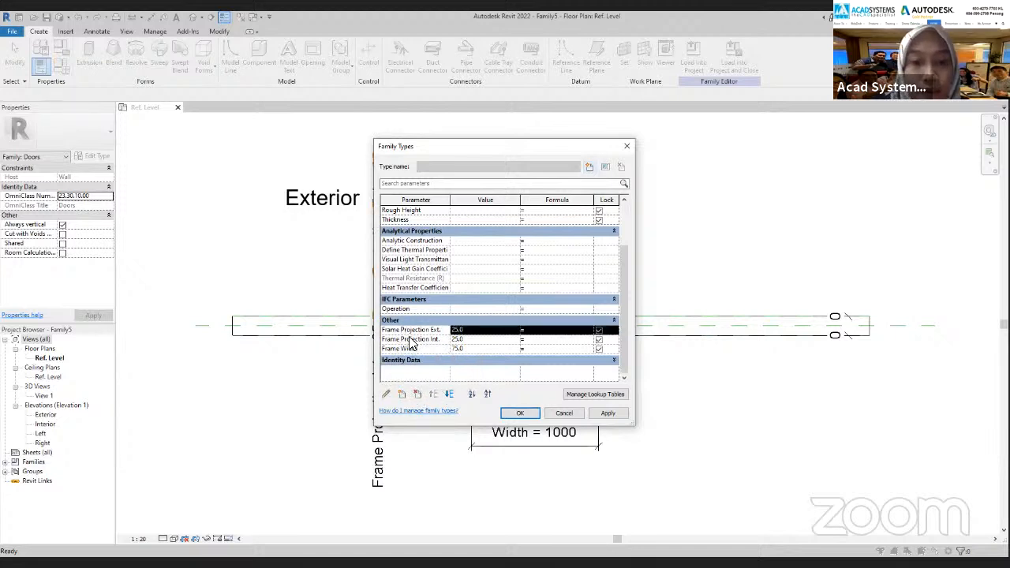
pyautogui.click(420, 396)
pyautogui.click(530, 312)
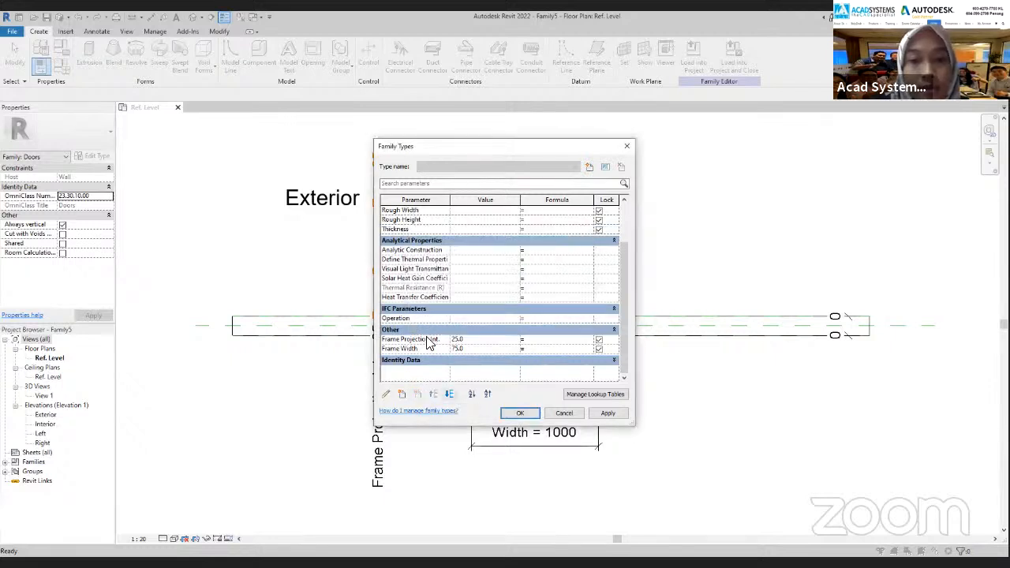
pyautogui.click(419, 395)
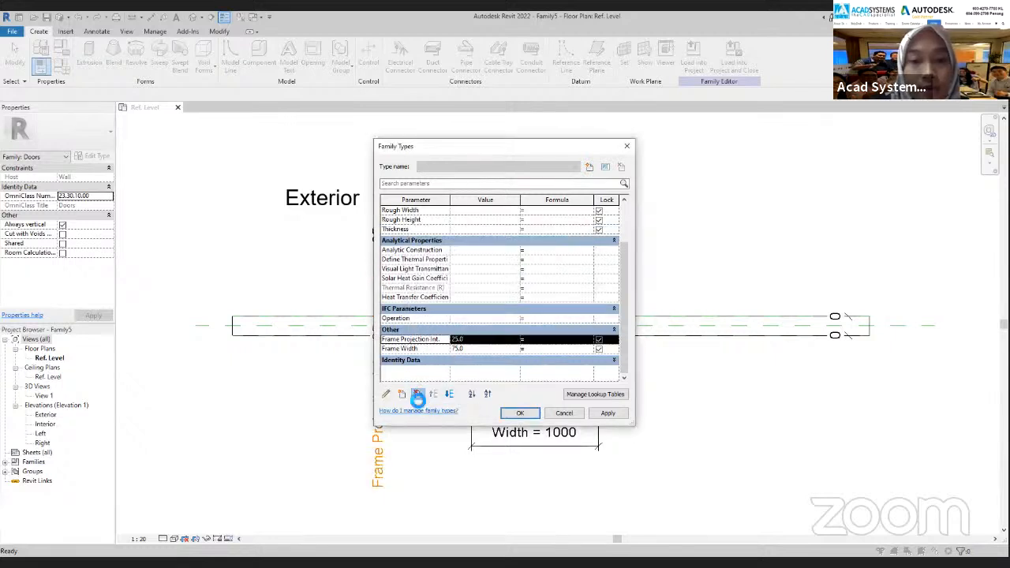
pyautogui.click(521, 311)
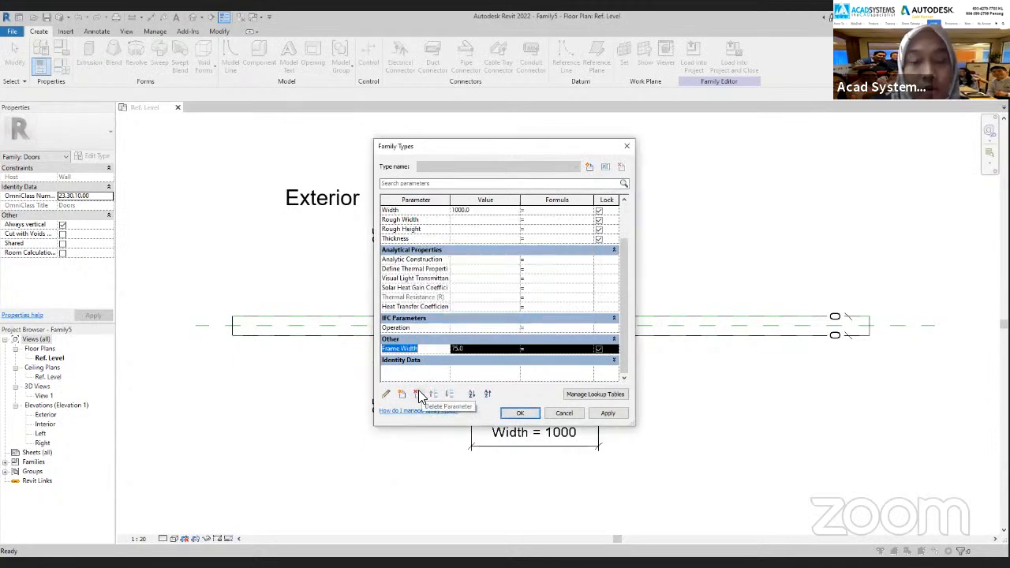
pyautogui.click(419, 396)
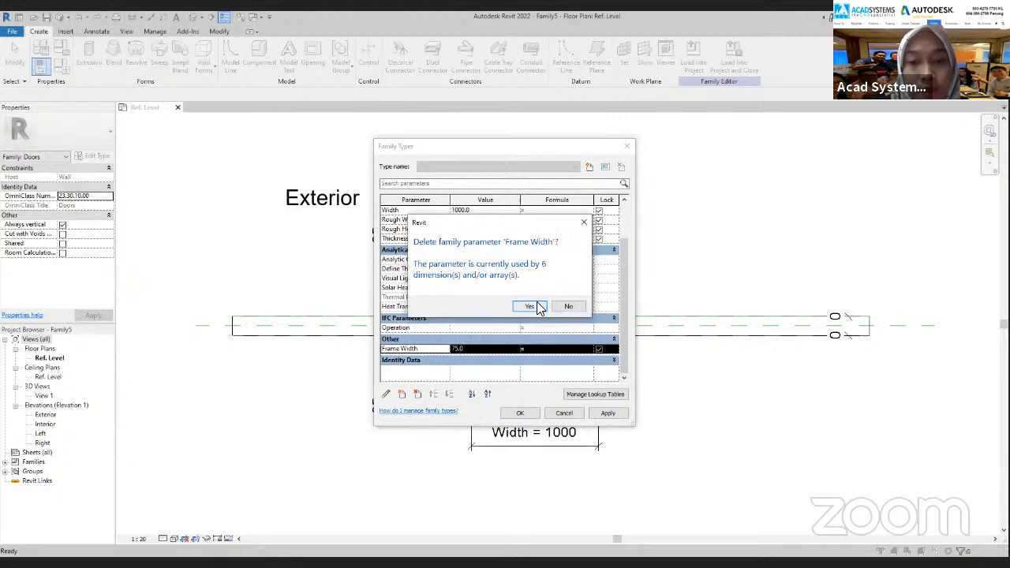
pyautogui.click(542, 309)
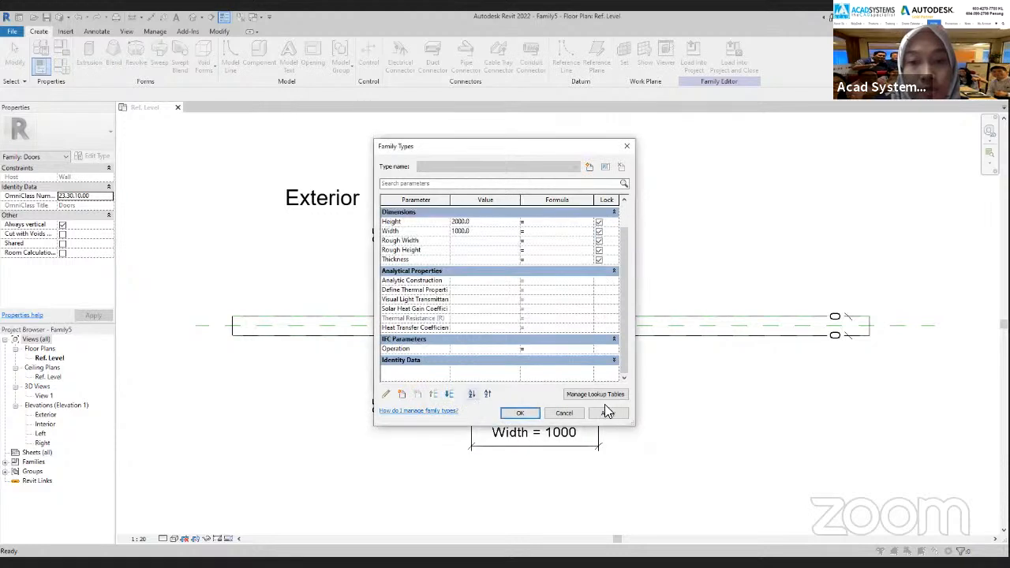
pyautogui.click(520, 414)
# Step: Delete the interior and exterior frame extrusions around the door opening in the plan view
pyautogui.scroll(2, 468, 343)
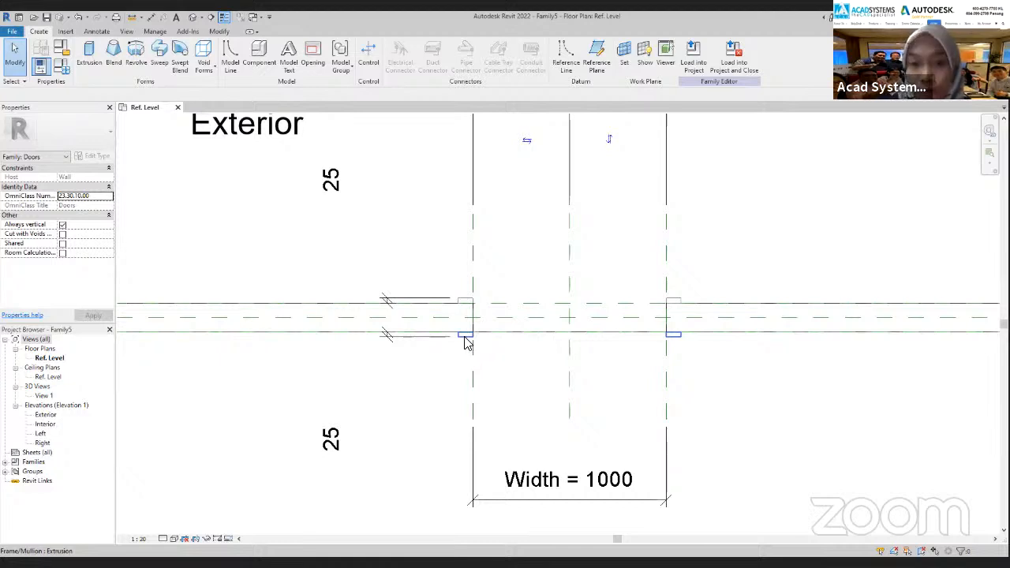
pyautogui.click(466, 343)
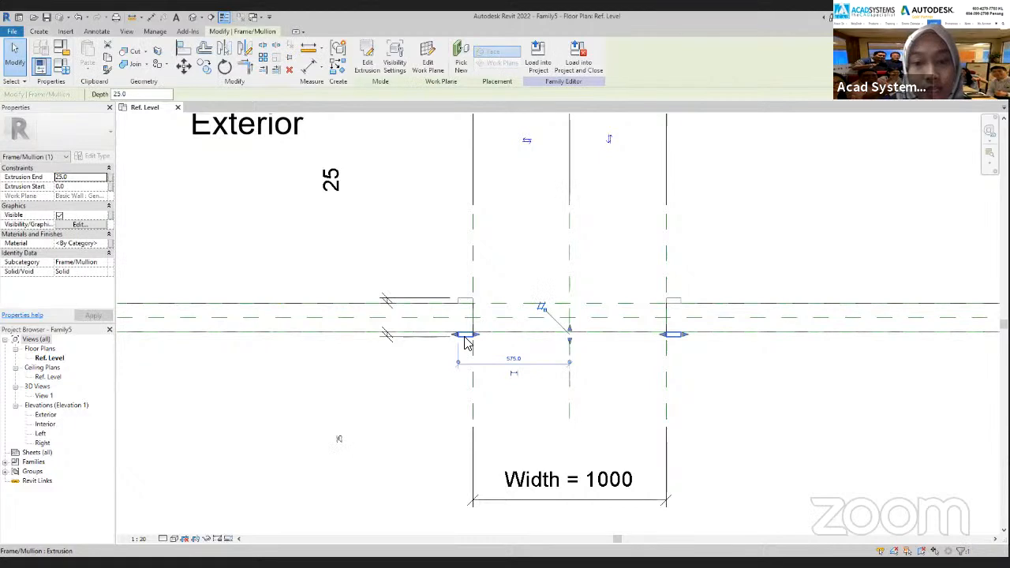
pyautogui.press('Delete')
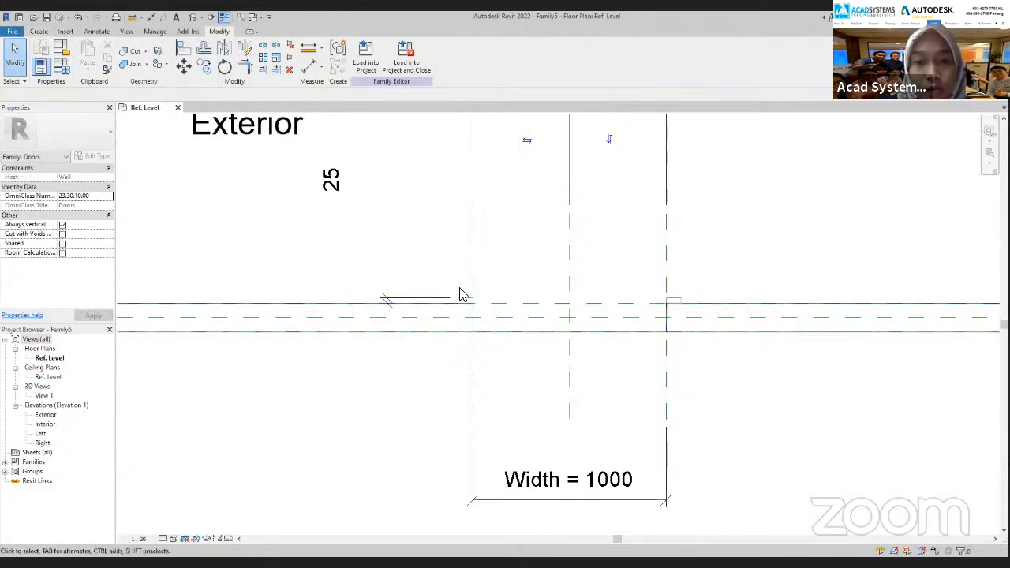
pyautogui.click(465, 303)
pyautogui.press('Delete')
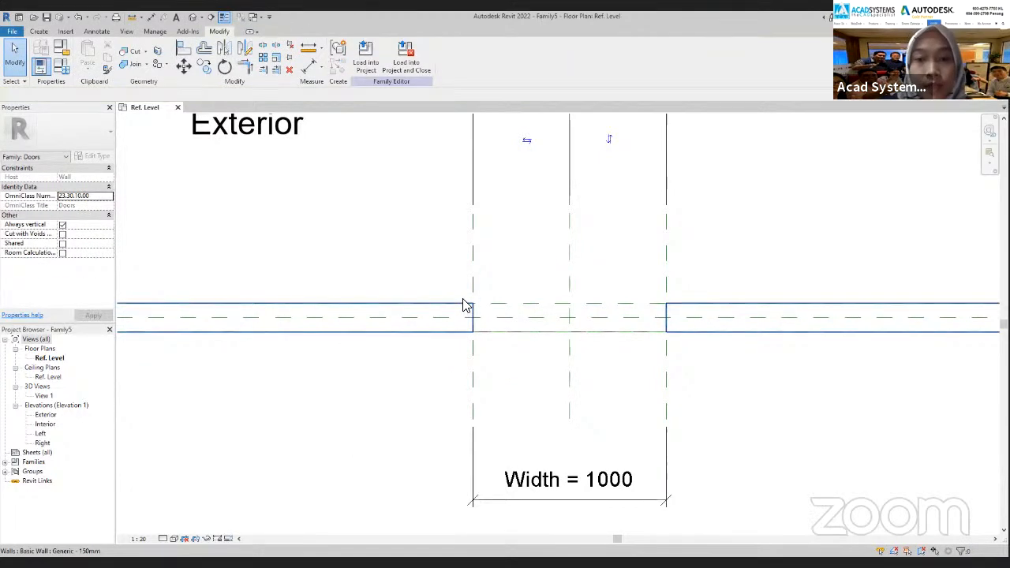
# Step: Add a vertical reference plane by picking the opening's left reference plane with a 75 mm offset towards the inside
pyautogui.scroll(-1, 564, 402)
pyautogui.scroll(-1, 485, 402)
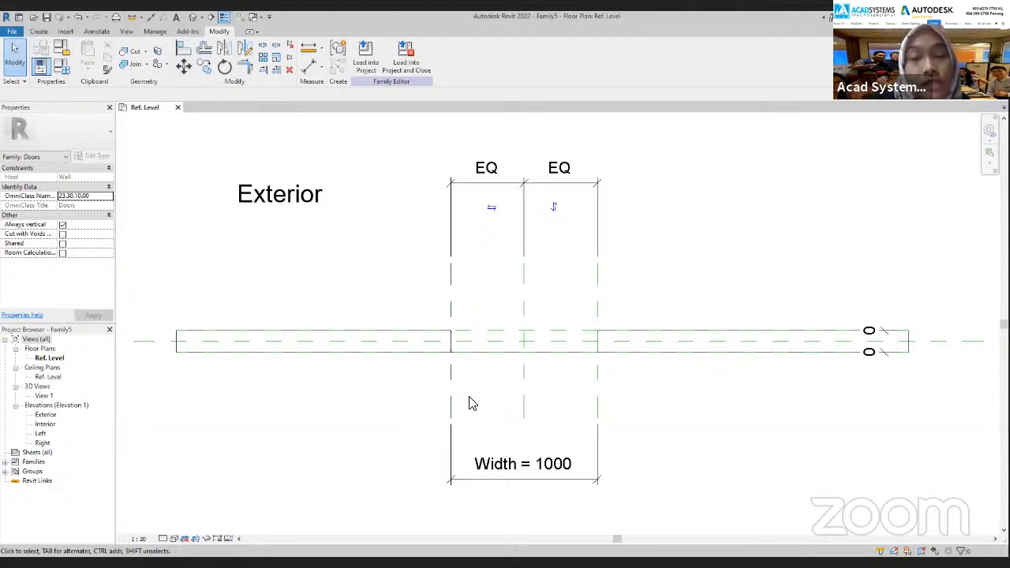
pyautogui.click(35, 32)
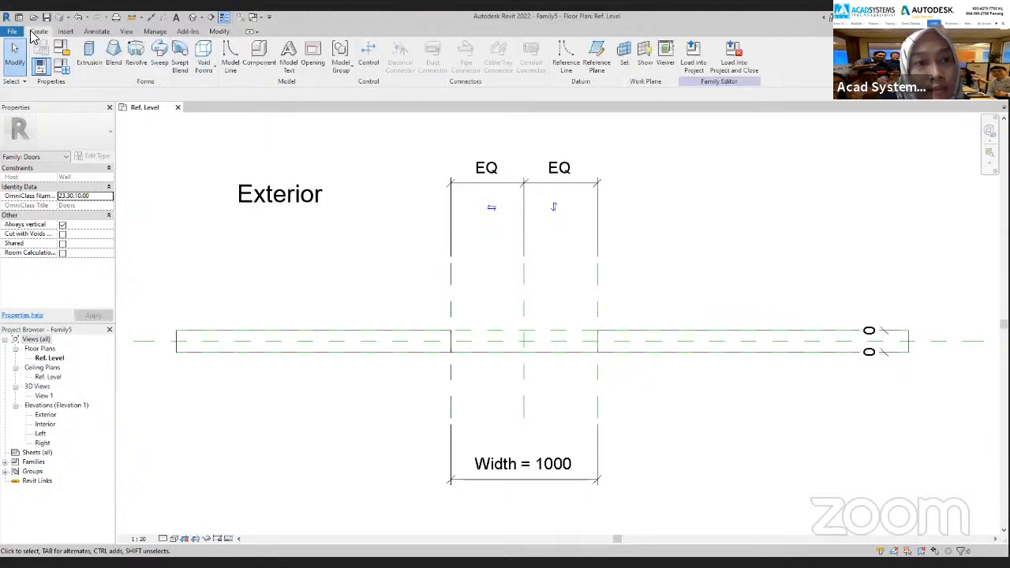
pyautogui.click(598, 61)
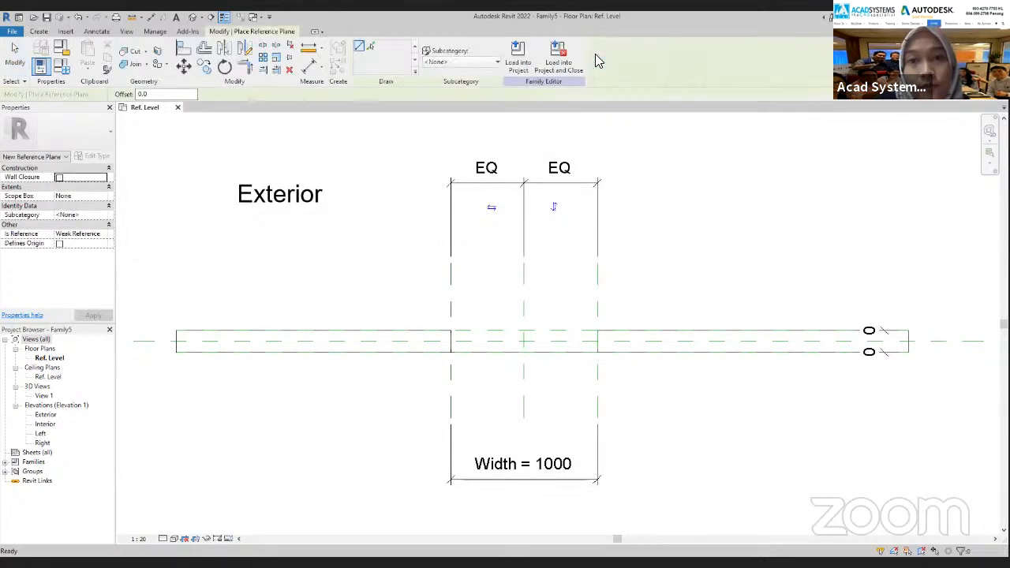
pyautogui.click(372, 48)
pyautogui.doubleClick(143, 94)
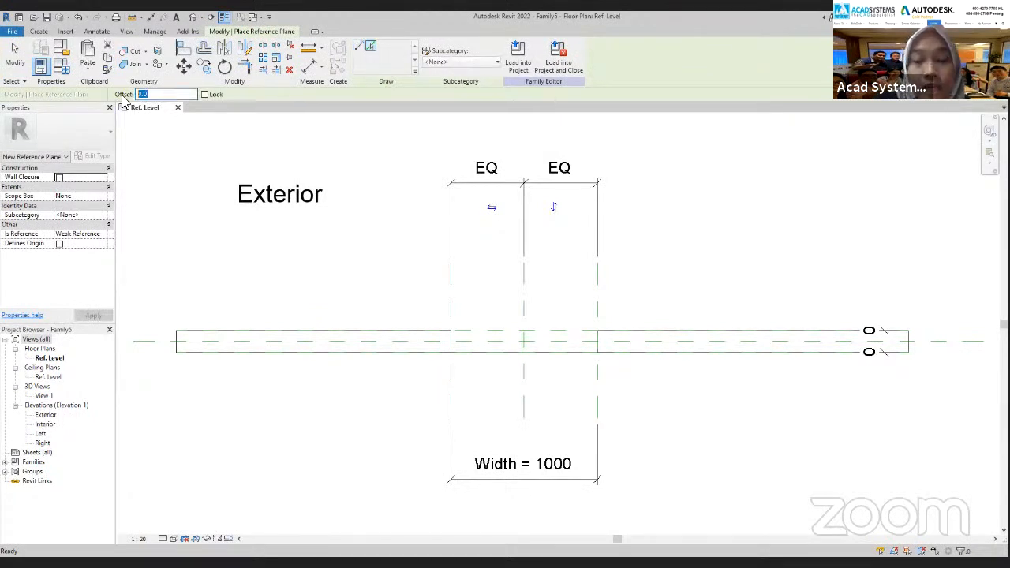
pyautogui.write('75')
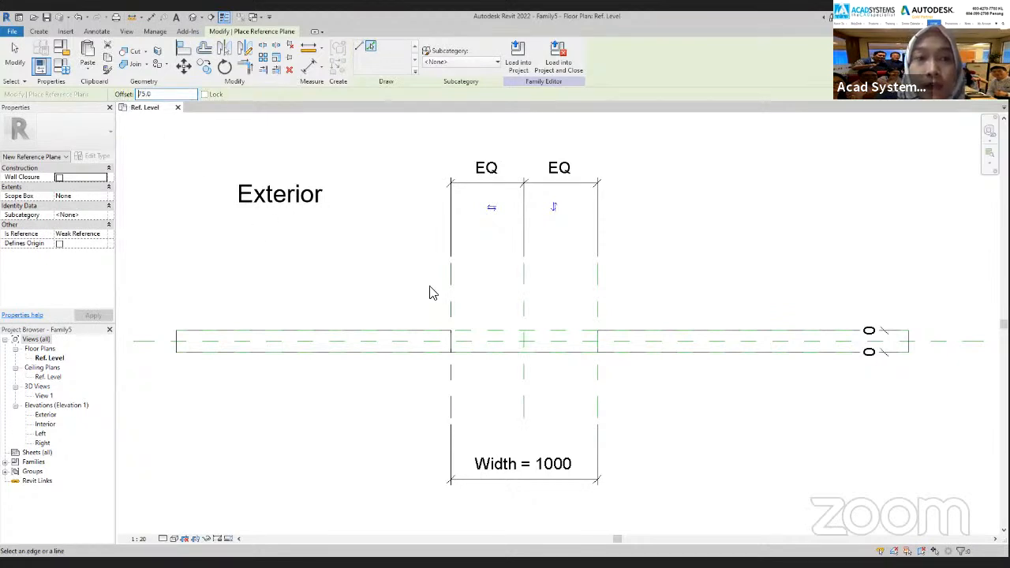
pyautogui.scroll(2, 454, 300)
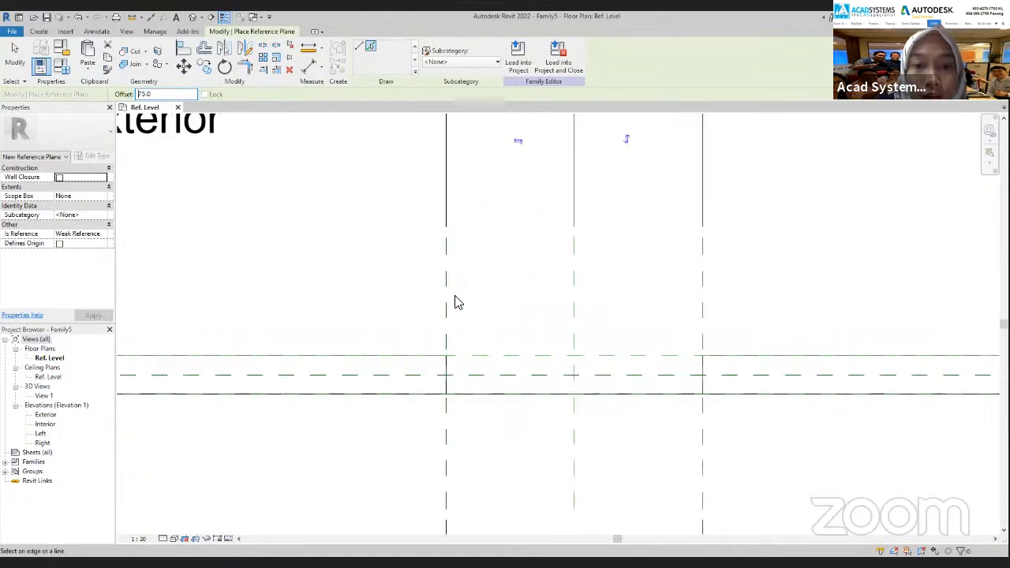
pyautogui.click(457, 301)
pyautogui.scroll(-1, 473, 352)
pyautogui.moveTo(482, 350); pyautogui.dragTo(483, 286, button='middle')
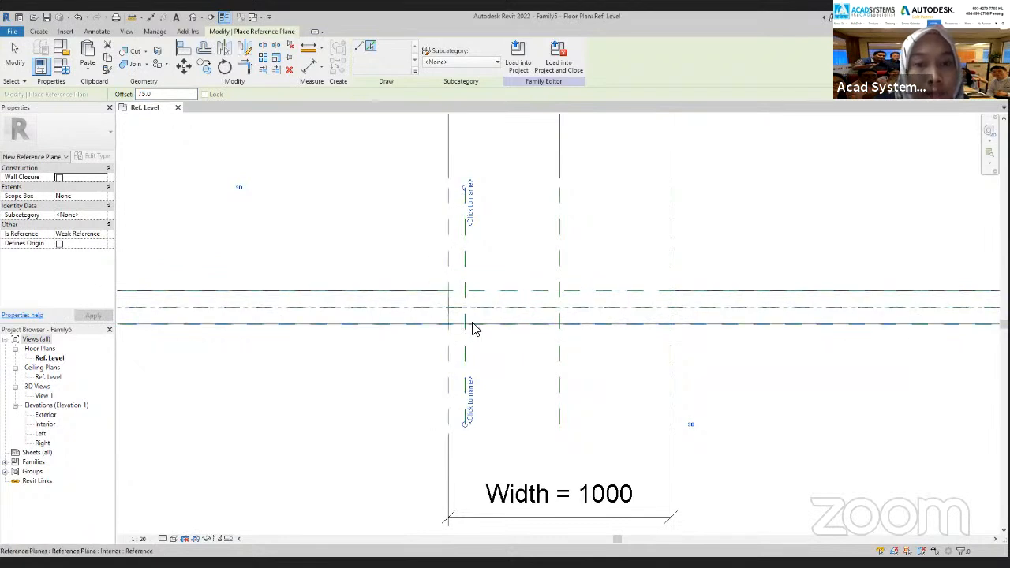
pyautogui.scroll(-1, 502, 368)
pyautogui.press('Escape')
pyautogui.scroll(-2, 500, 368)
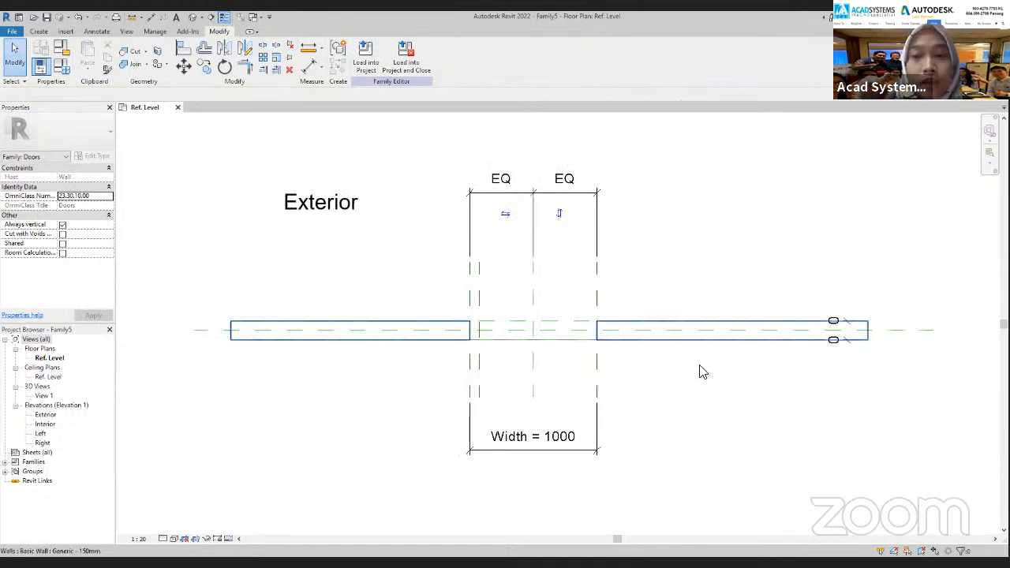
# Step: Measure the host wall's thickness between its exterior and interior faces
pyautogui.scroll(1, 702, 372)
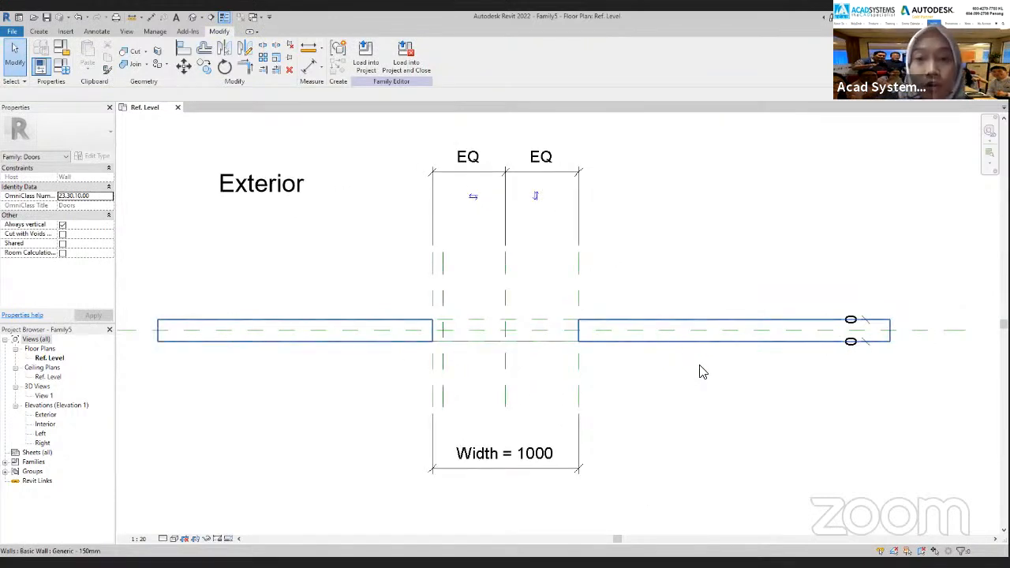
pyautogui.click(131, 17)
pyautogui.scroll(1, 687, 347)
pyautogui.click(703, 316)
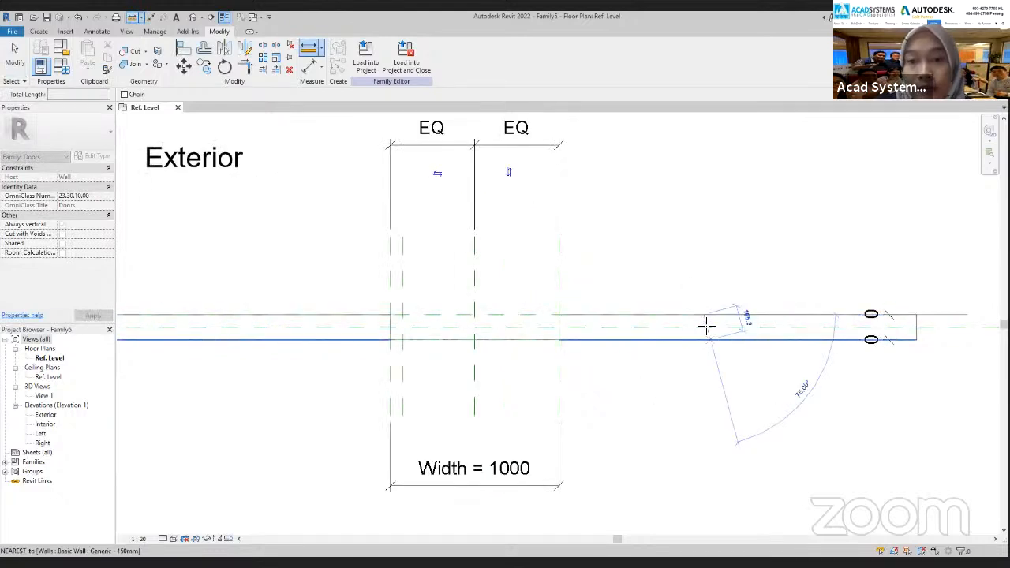
pyautogui.click(707, 343)
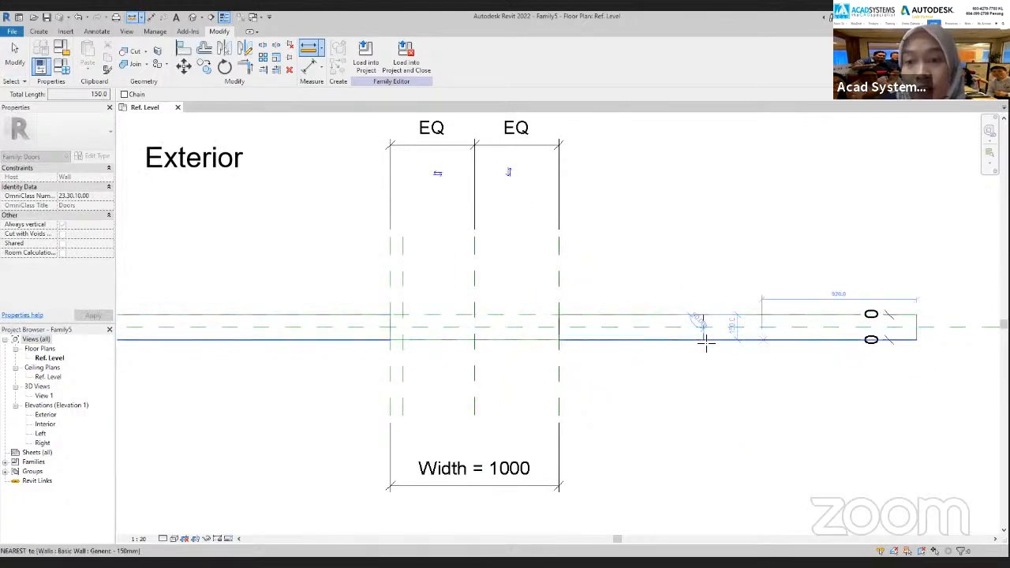
pyautogui.press('Escape')
pyautogui.press('Escape')
# Step: Duplicate the host wall's type under the name "Generic - 200mm 2"
pyautogui.scroll(-1, 699, 356)
pyautogui.click(685, 324)
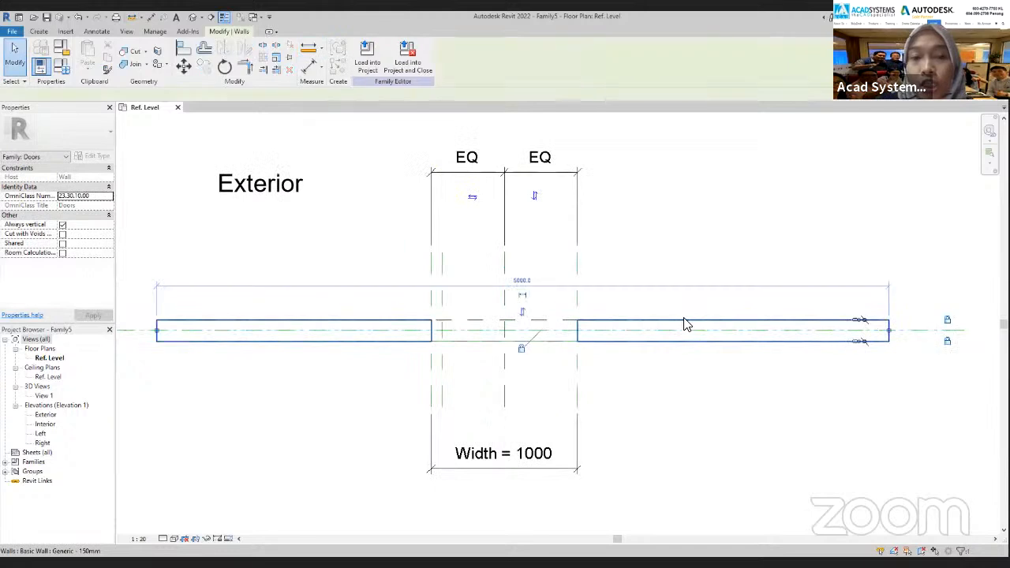
pyautogui.click(637, 505)
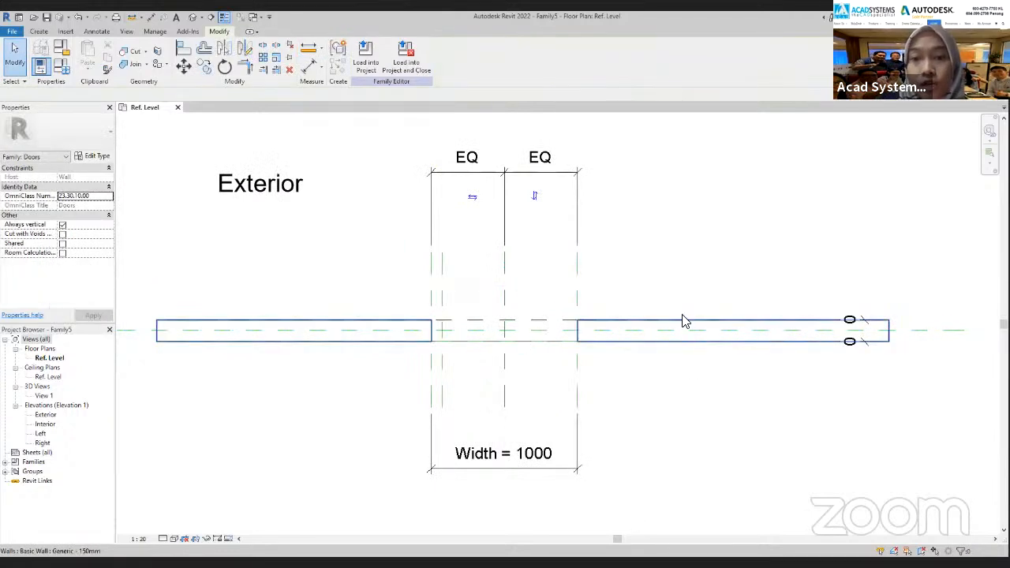
pyautogui.click(664, 324)
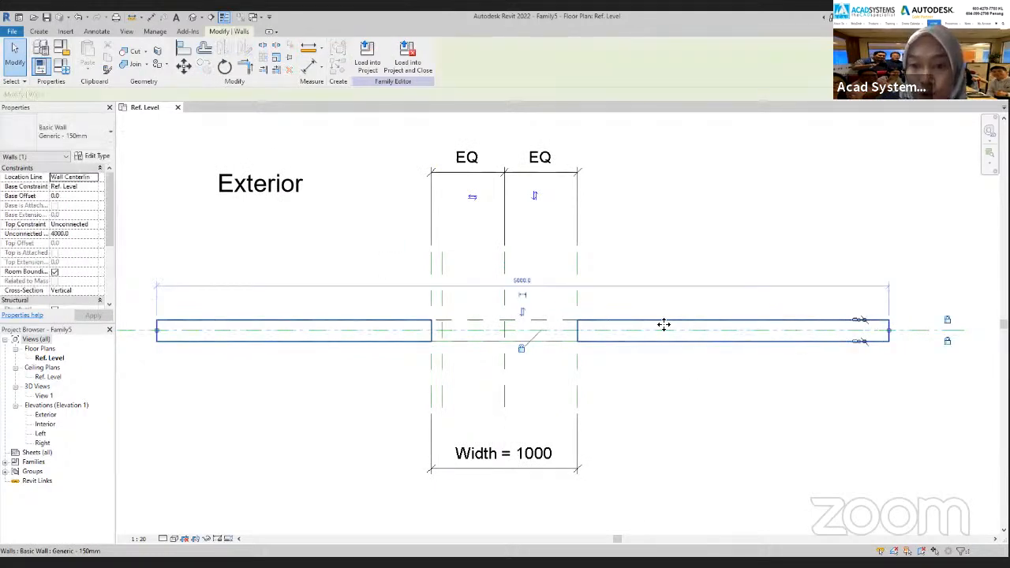
pyautogui.click(96, 156)
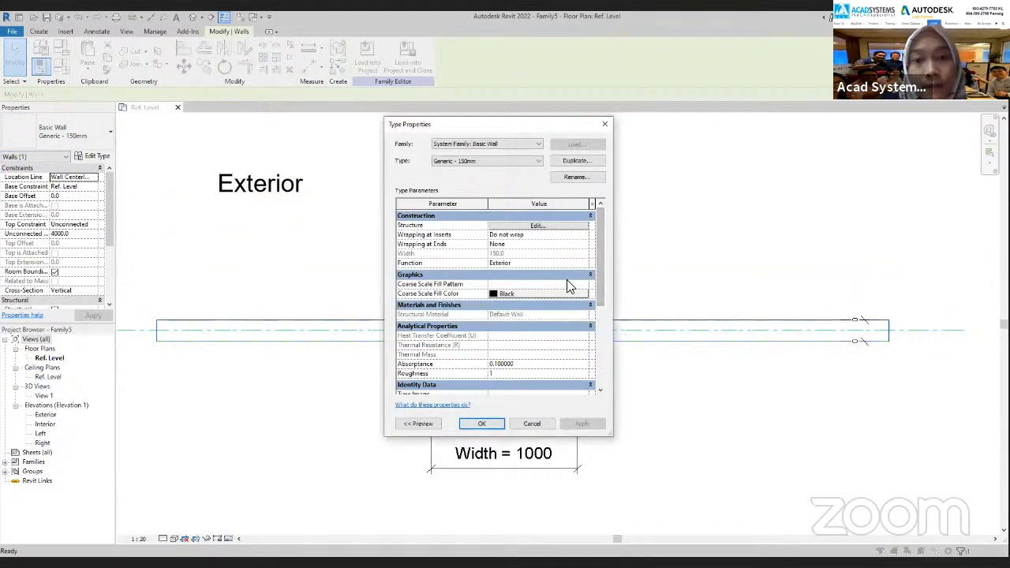
pyautogui.click(574, 161)
pyautogui.click(487, 274)
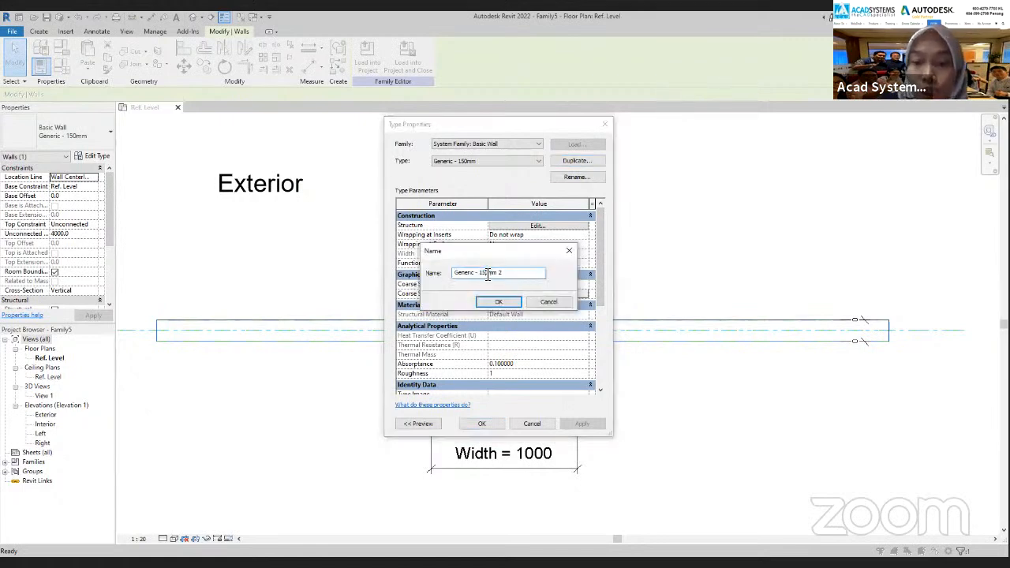
pyautogui.press('BackSpace')
pyautogui.press('BackSpace')
pyautogui.write('20')
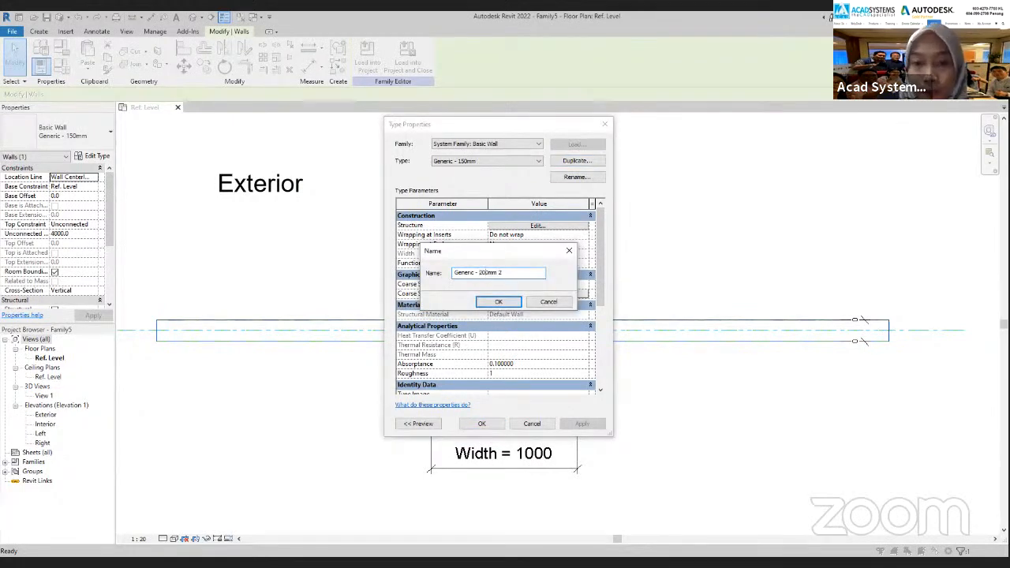
pyautogui.click(500, 304)
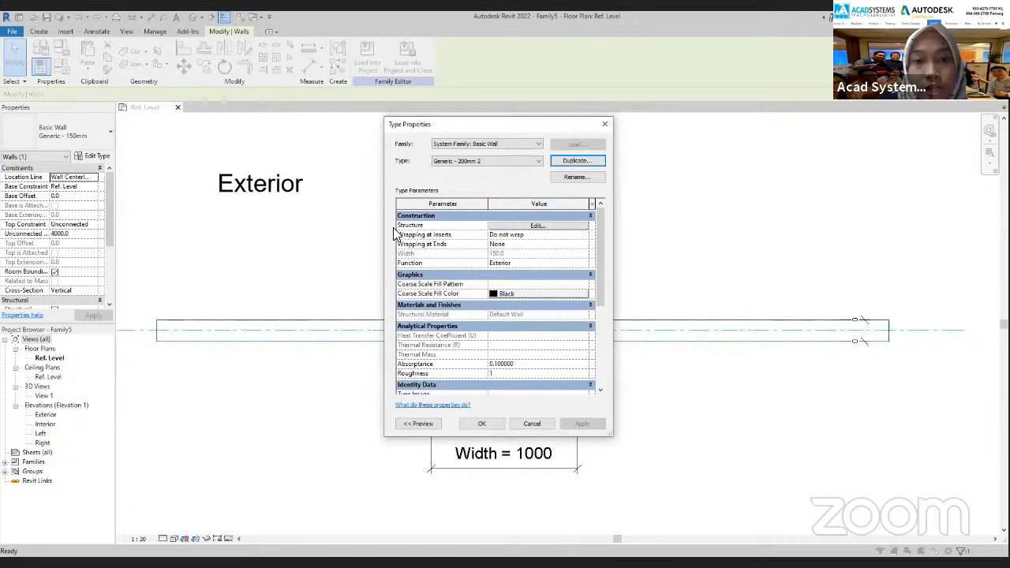
# Step: Set the structure layer thickness of the Generic - 200mm 2 wall type to 200 mm and apply the type to the host wall
pyautogui.click(547, 227)
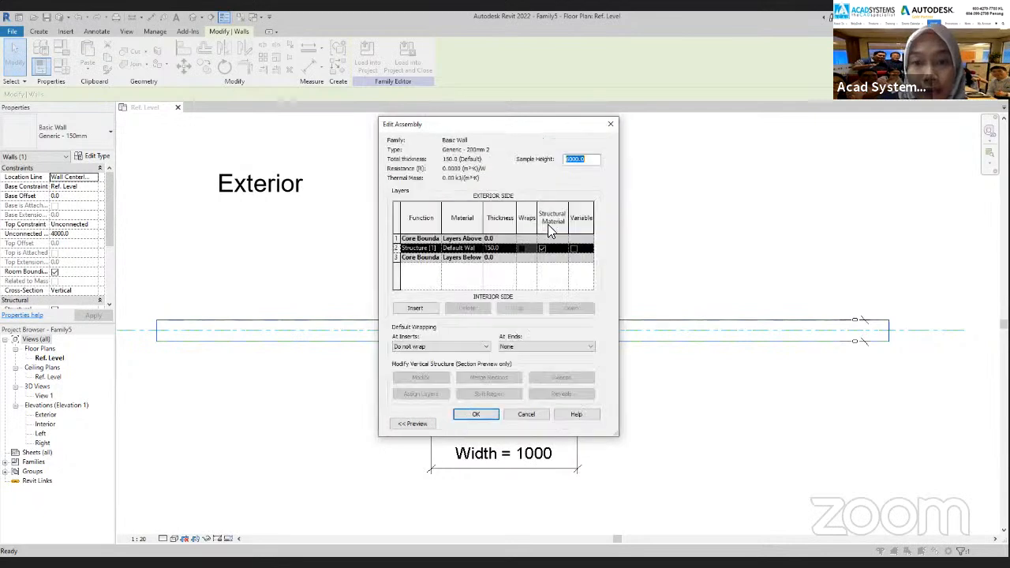
pyautogui.click(497, 248)
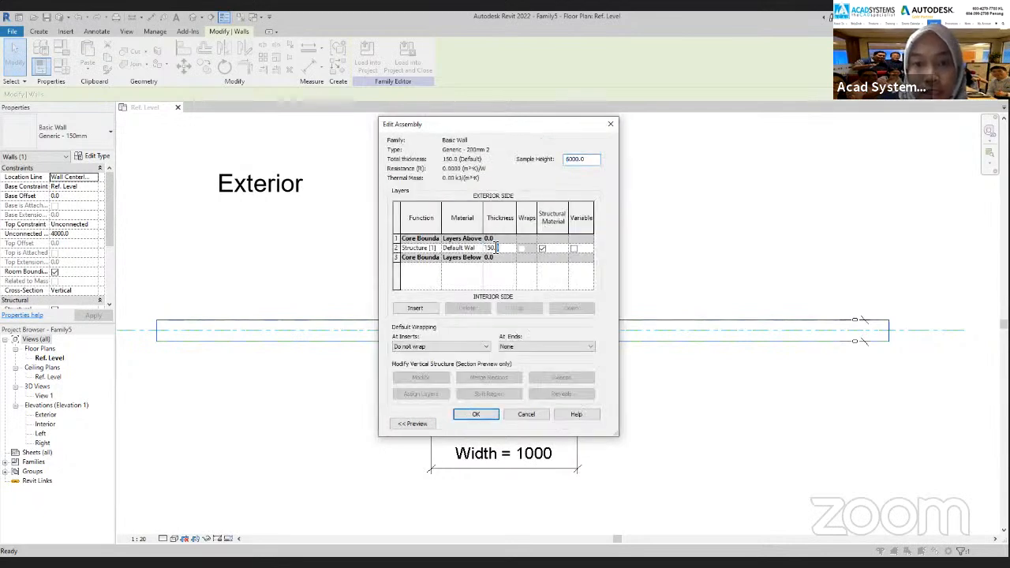
pyautogui.write('200')
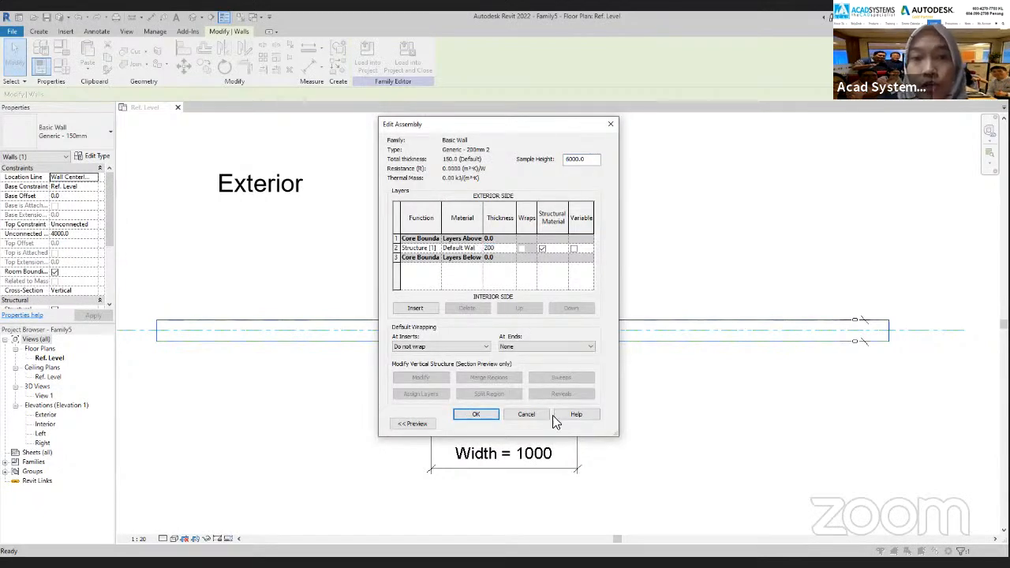
pyautogui.click(482, 414)
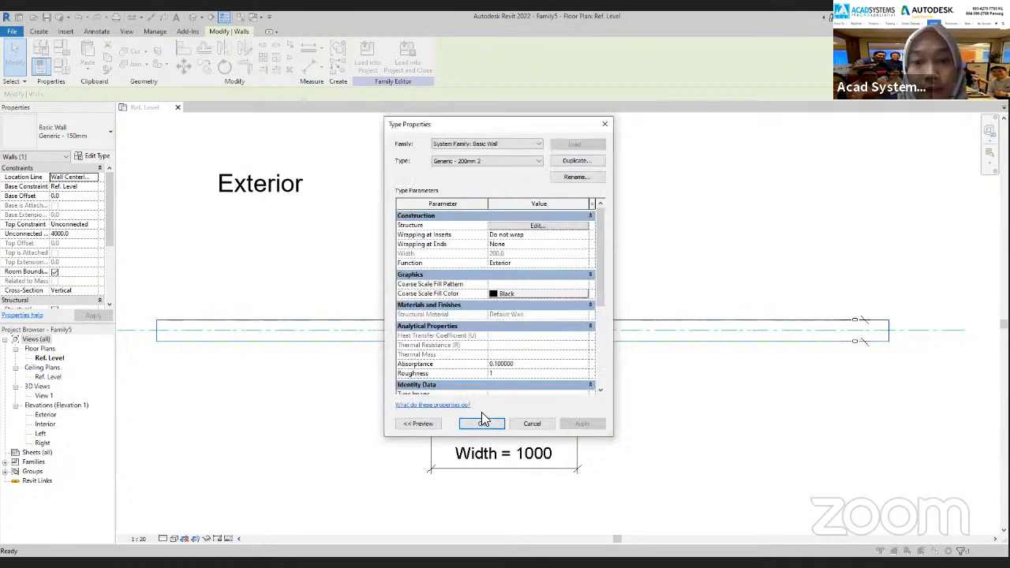
pyautogui.click(483, 424)
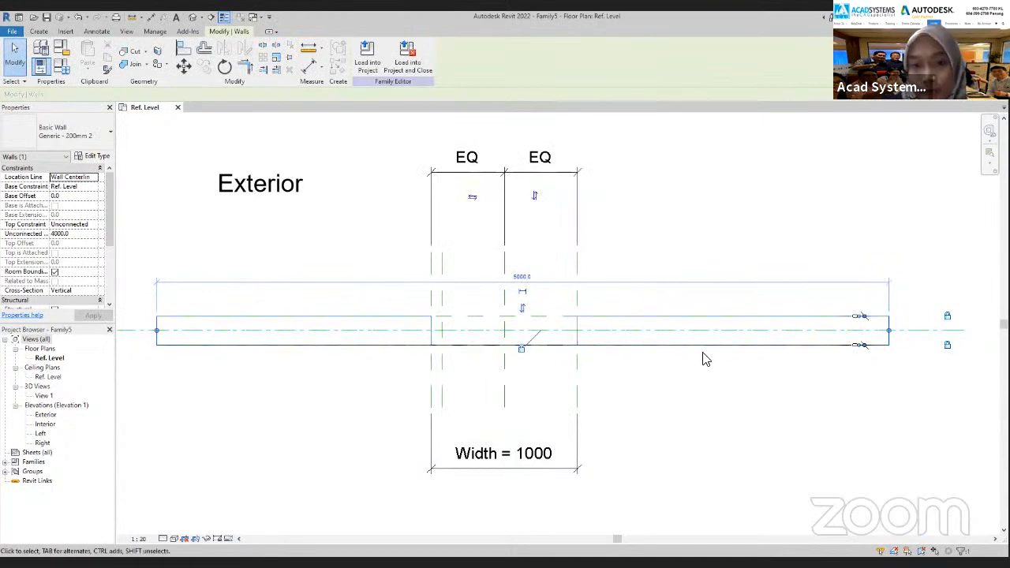
pyautogui.click(557, 361)
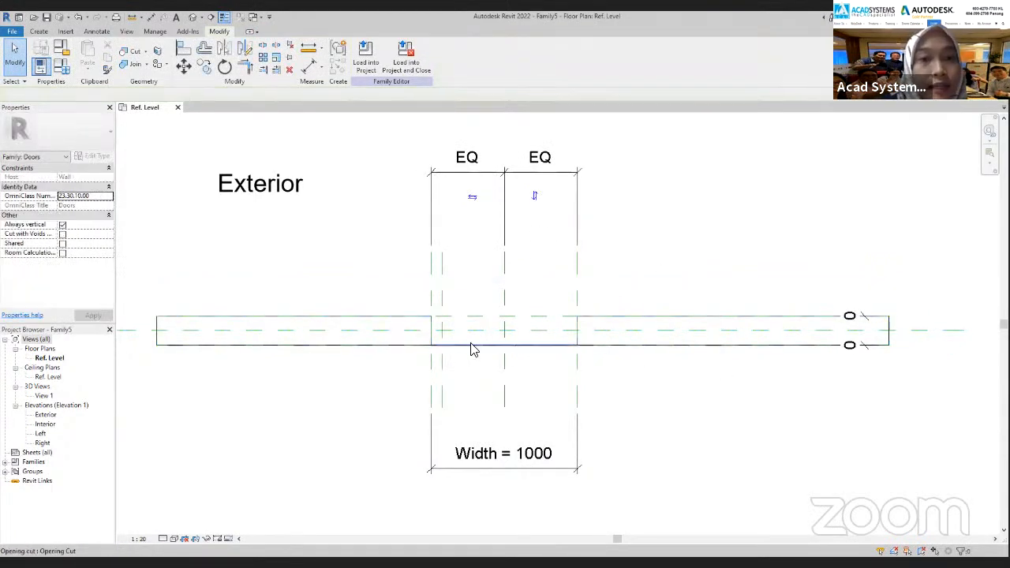
# Step: Add horizontal reference planes offset 75 mm from the wall's centre reference, on both its exterior and interior sides
pyautogui.click(39, 31)
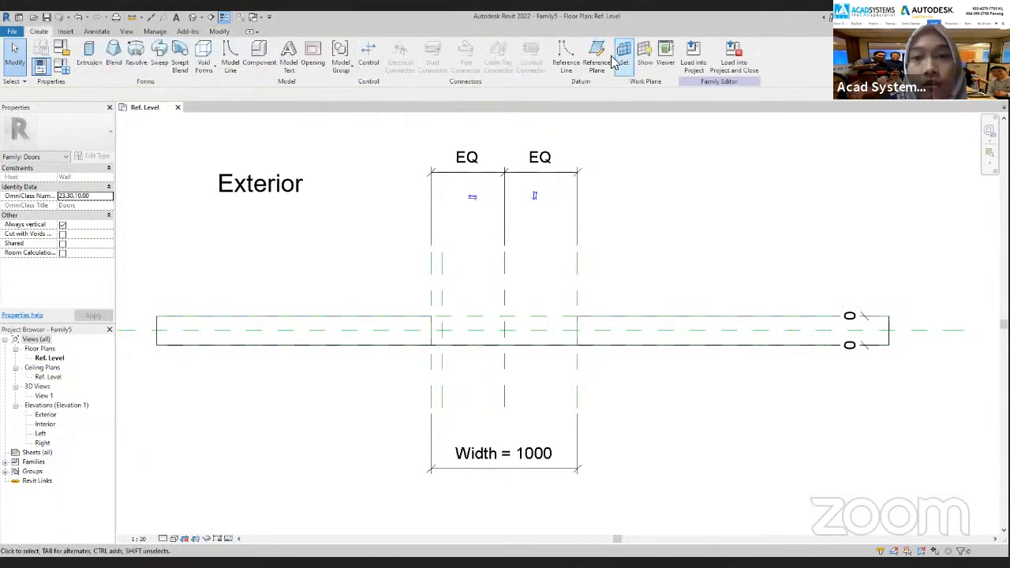
pyautogui.click(598, 60)
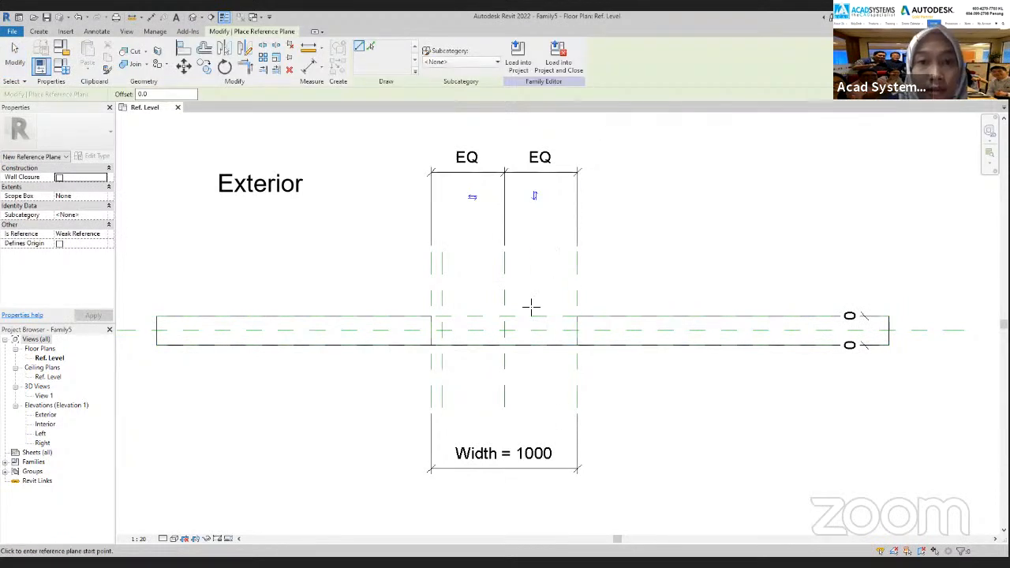
pyautogui.click(370, 46)
pyautogui.moveTo(156, 94); pyautogui.dragTo(120, 93)
pyautogui.write('75')
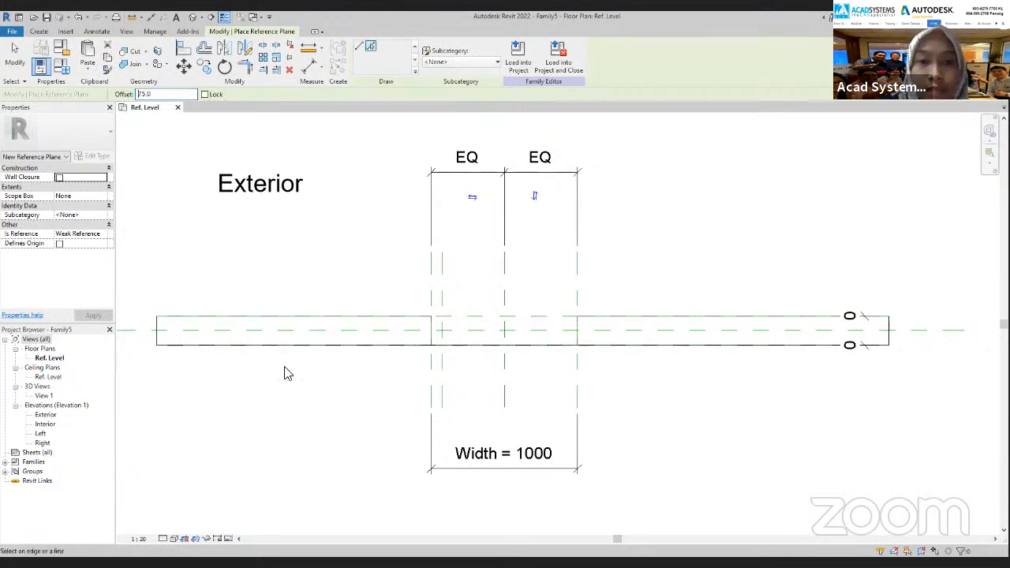
pyautogui.scroll(3, 408, 419)
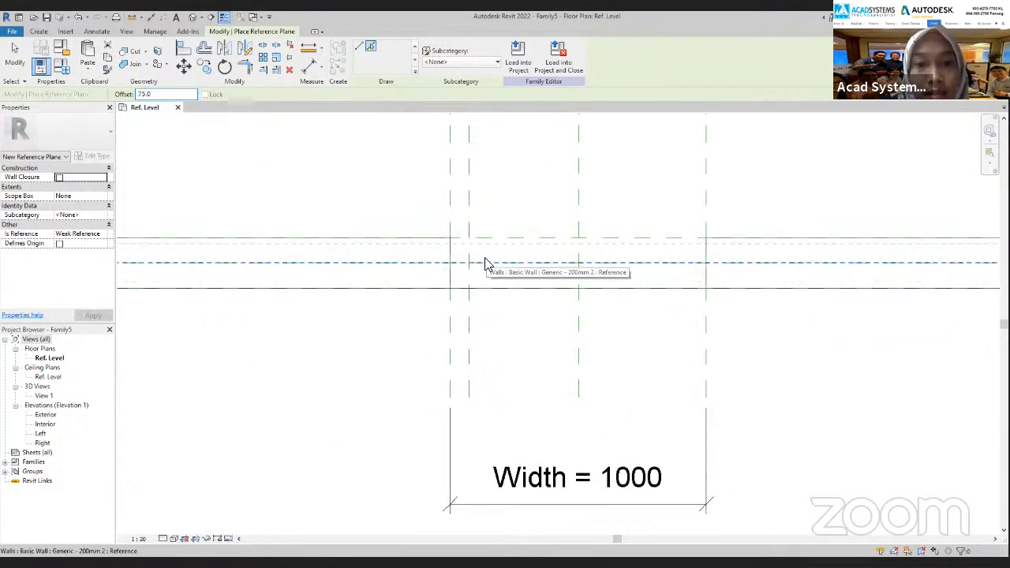
pyautogui.click(483, 272)
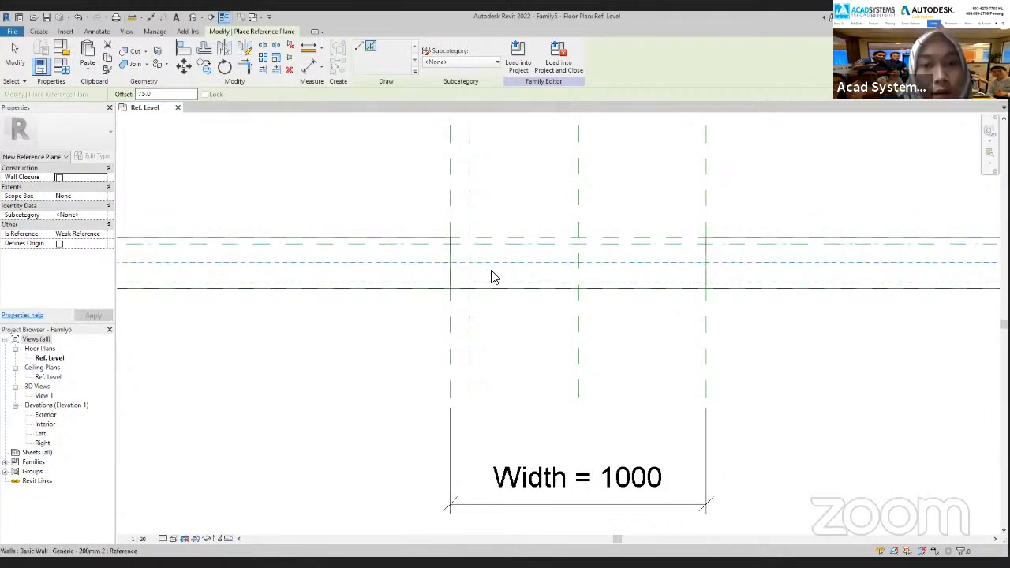
# Step: Add a vertical reference plane offset 20 mm from the inner vertical reference plane towards the opening's left edge
pyautogui.doubleClick(150, 95)
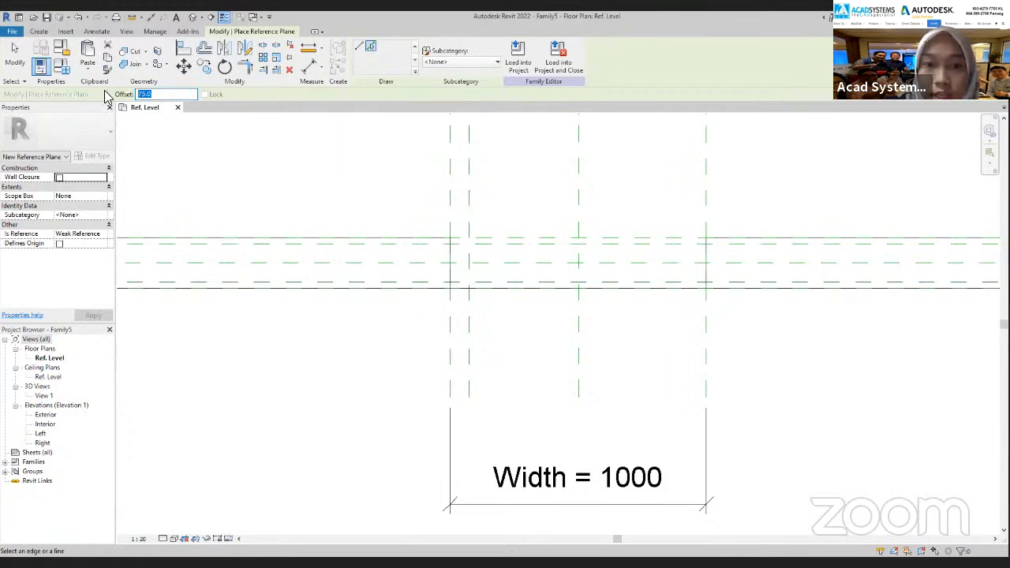
pyautogui.write('20')
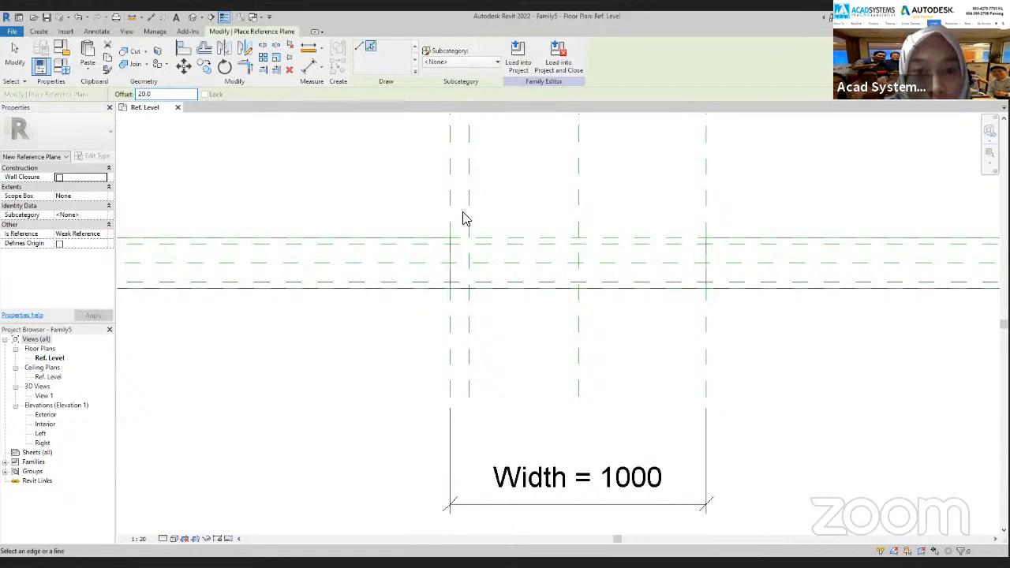
pyautogui.scroll(2, 464, 221)
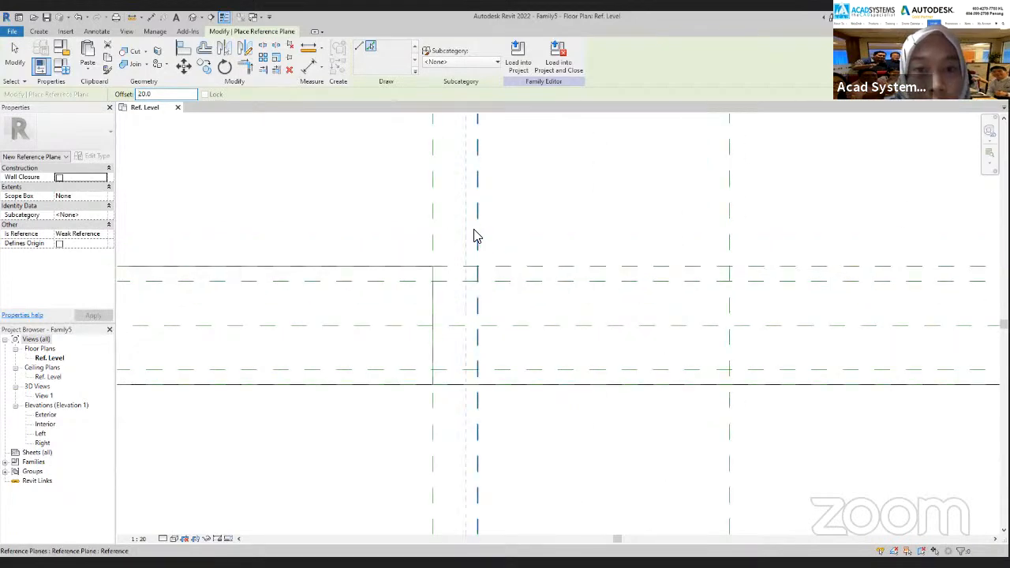
pyautogui.click(472, 235)
pyautogui.scroll(-4, 469, 239)
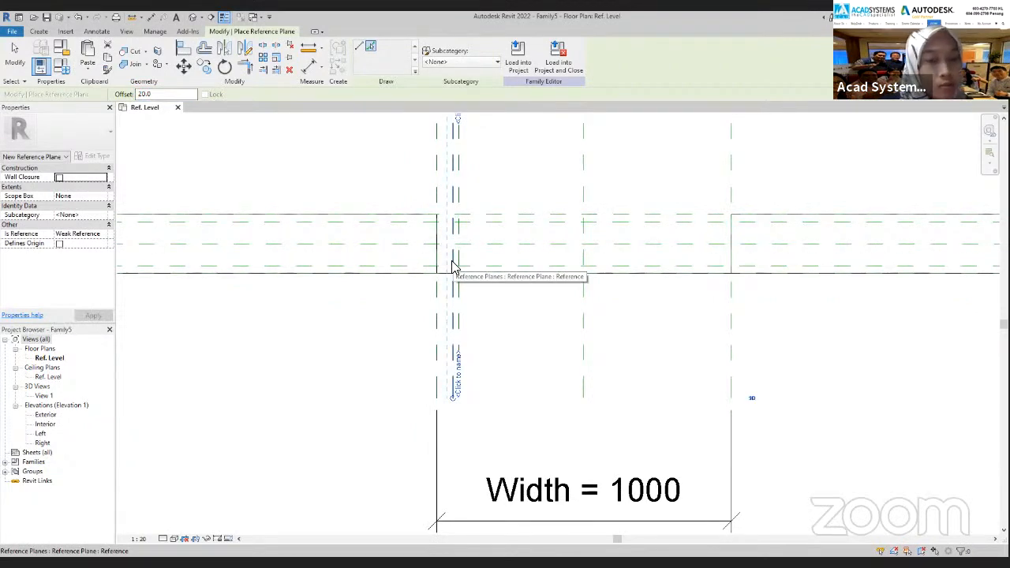
pyautogui.press('Escape')
pyautogui.press('Escape')
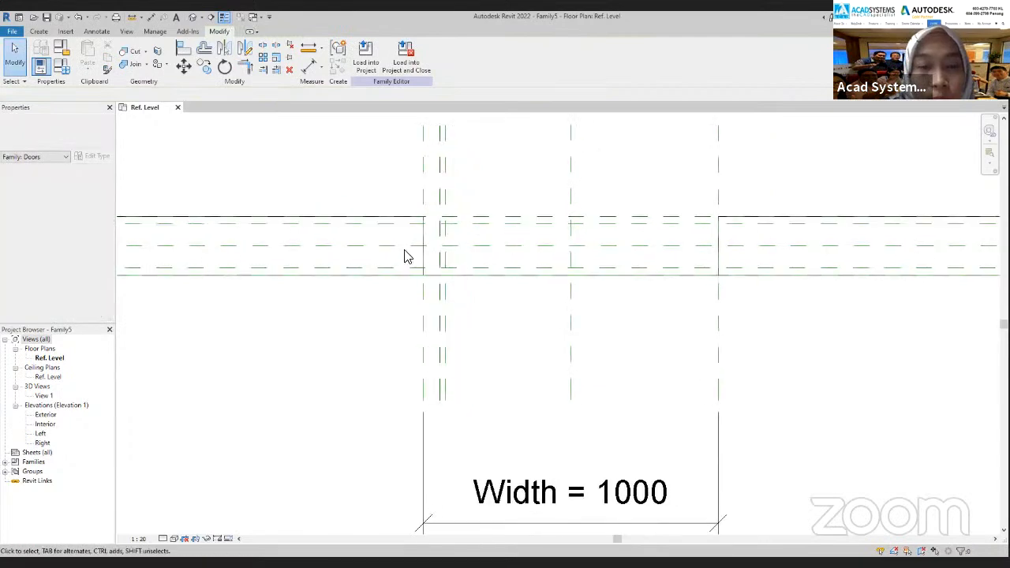
# Step: Add a horizontal reference plane offset 20 mm from the wall's centre reference towards the interior side
pyautogui.click(38, 30)
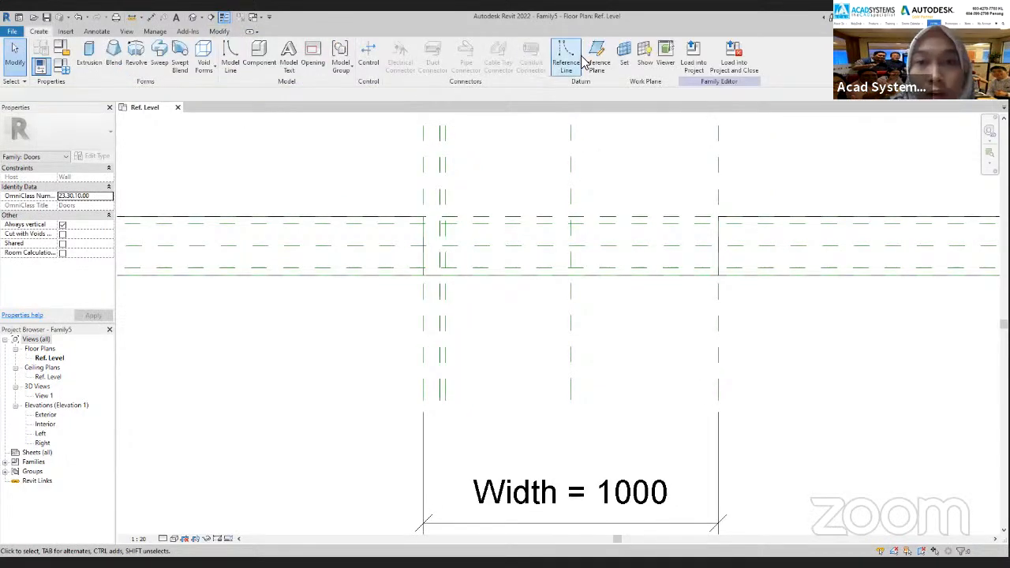
pyautogui.click(597, 59)
pyautogui.click(370, 46)
pyautogui.moveTo(169, 94); pyautogui.dragTo(112, 94)
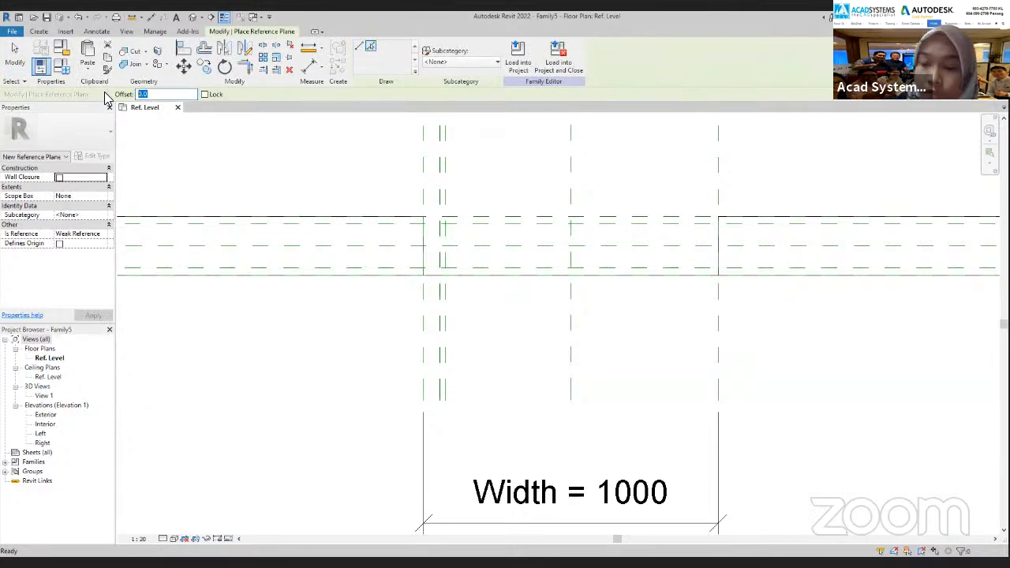
pyautogui.write('20')
pyautogui.press('Return')
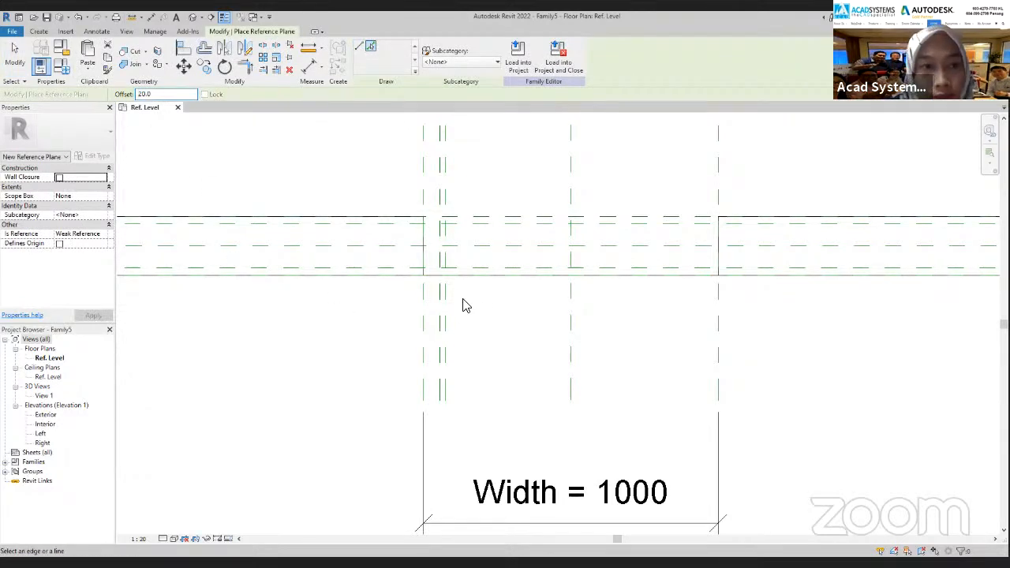
pyautogui.scroll(3, 448, 261)
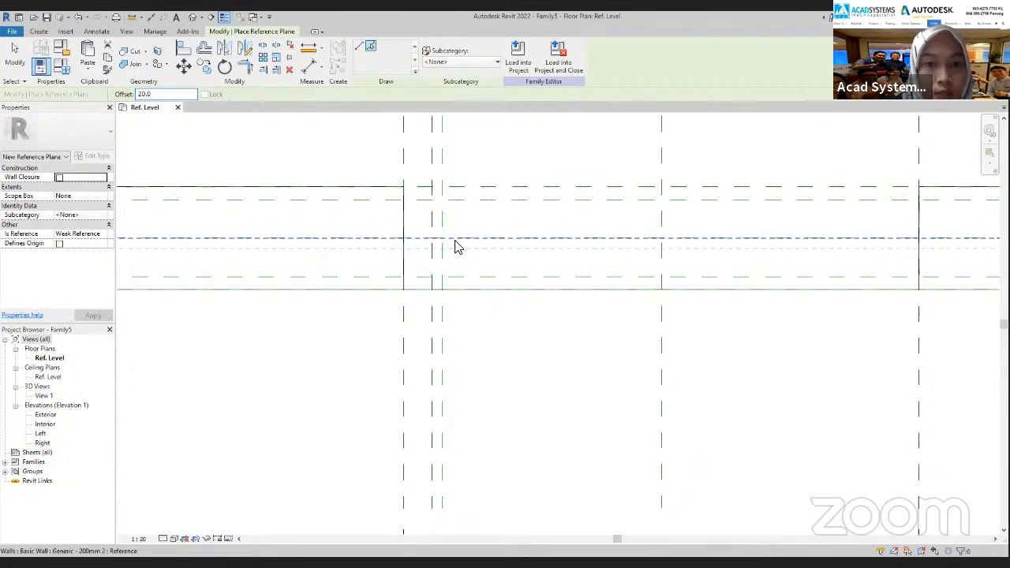
pyautogui.scroll(-2, 470, 275)
pyautogui.moveTo(467, 280); pyautogui.dragTo(450, 275, button='middle')
pyautogui.press('Escape')
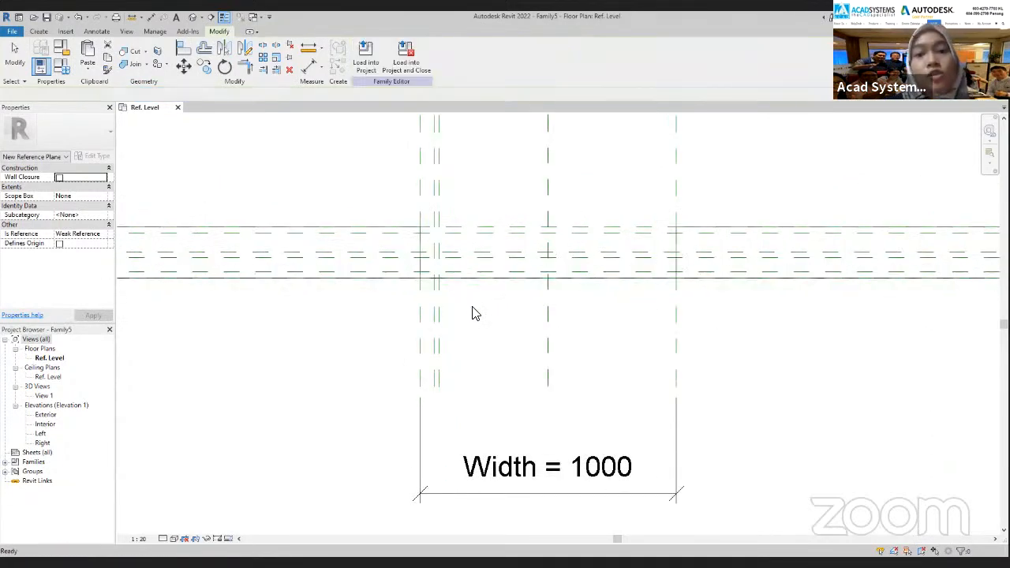
pyautogui.scroll(-1, 473, 309)
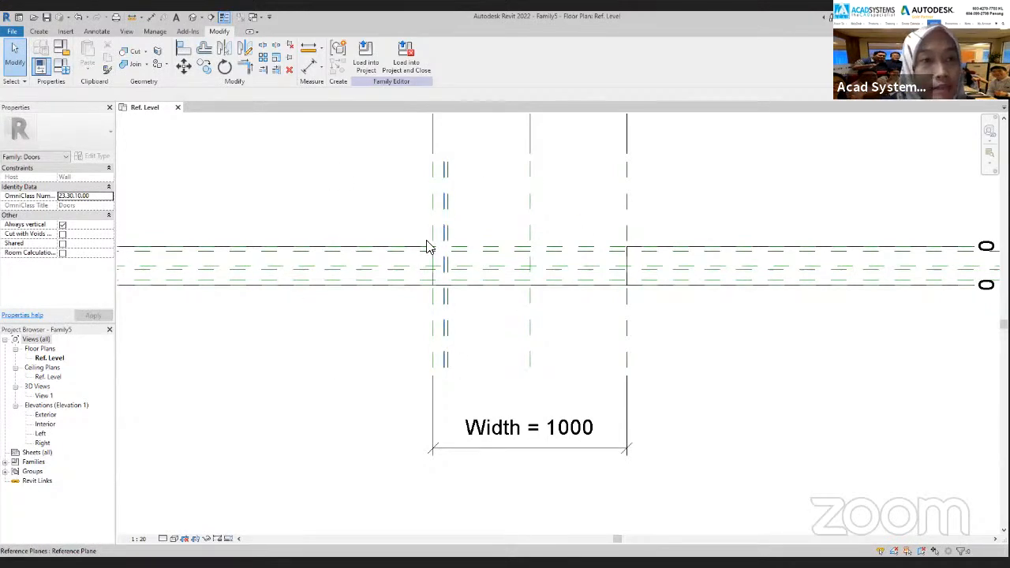
# Step: Start a sweep in the Exterior elevation and sketch a rectangular path of 1000 by 2000 mm along the door opening's edges
pyautogui.click(39, 32)
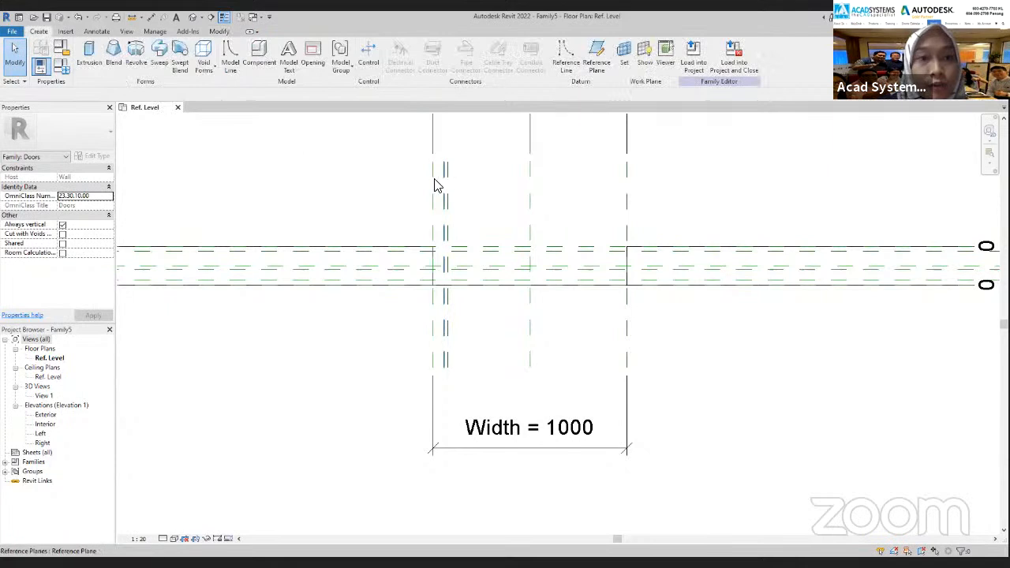
pyautogui.click(159, 62)
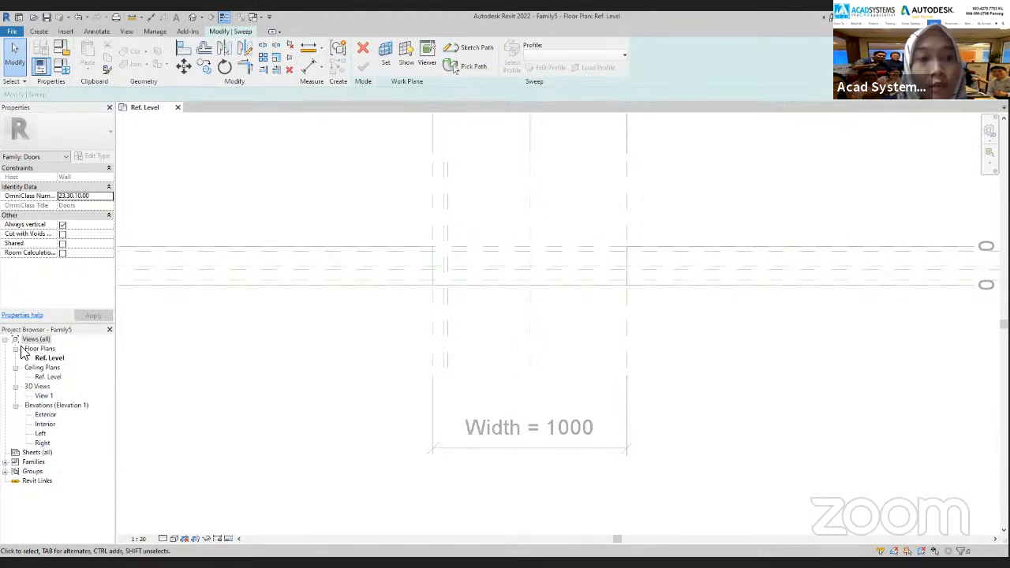
pyautogui.doubleClick(45, 415)
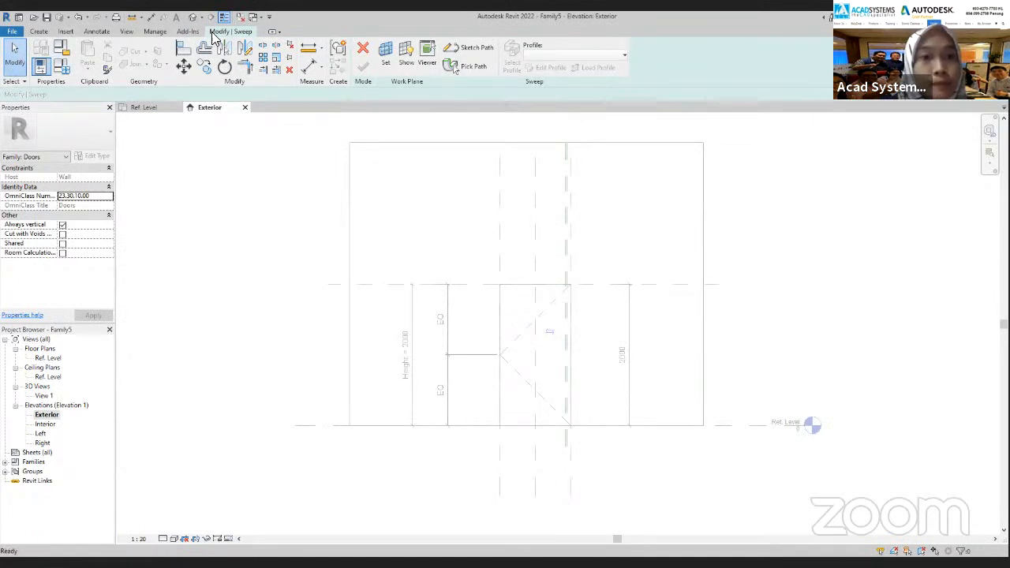
pyautogui.click(39, 31)
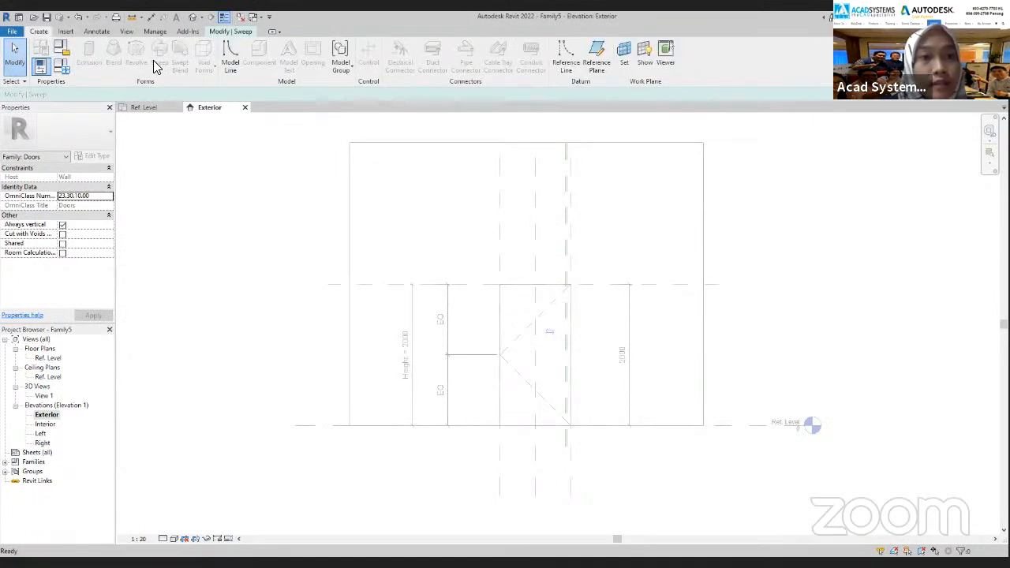
pyautogui.click(229, 31)
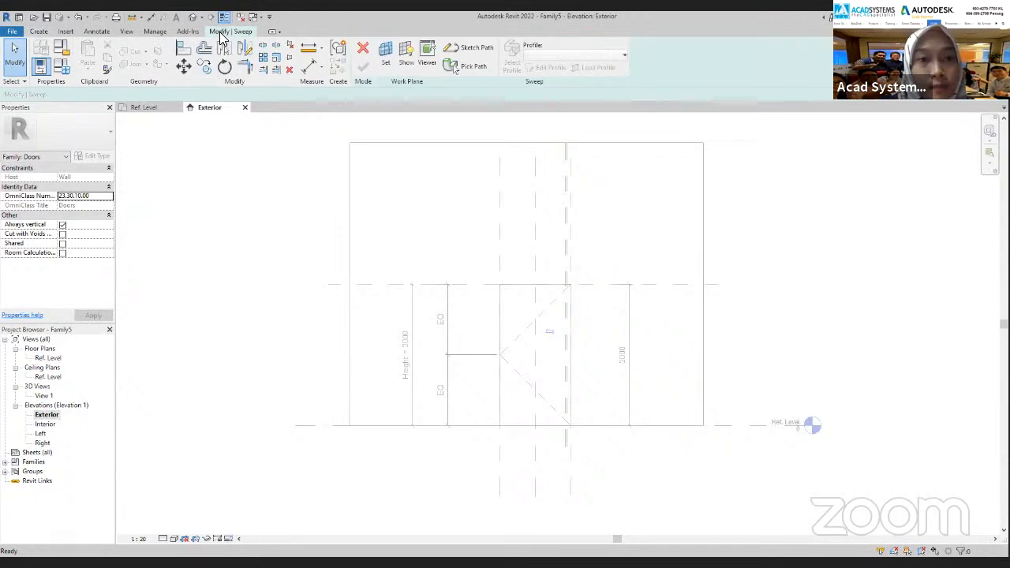
pyautogui.click(468, 49)
pyautogui.click(394, 46)
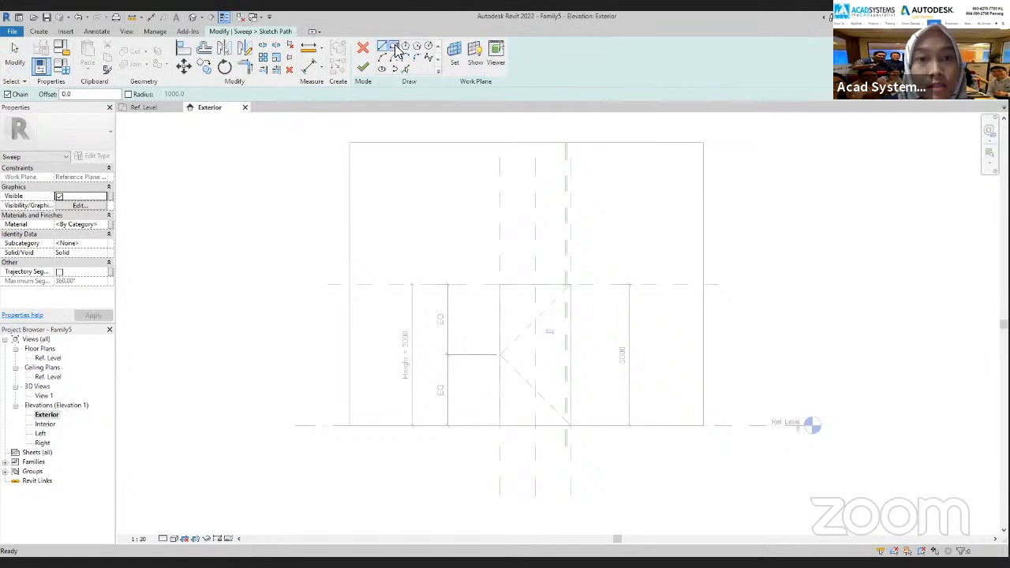
pyautogui.click(500, 284)
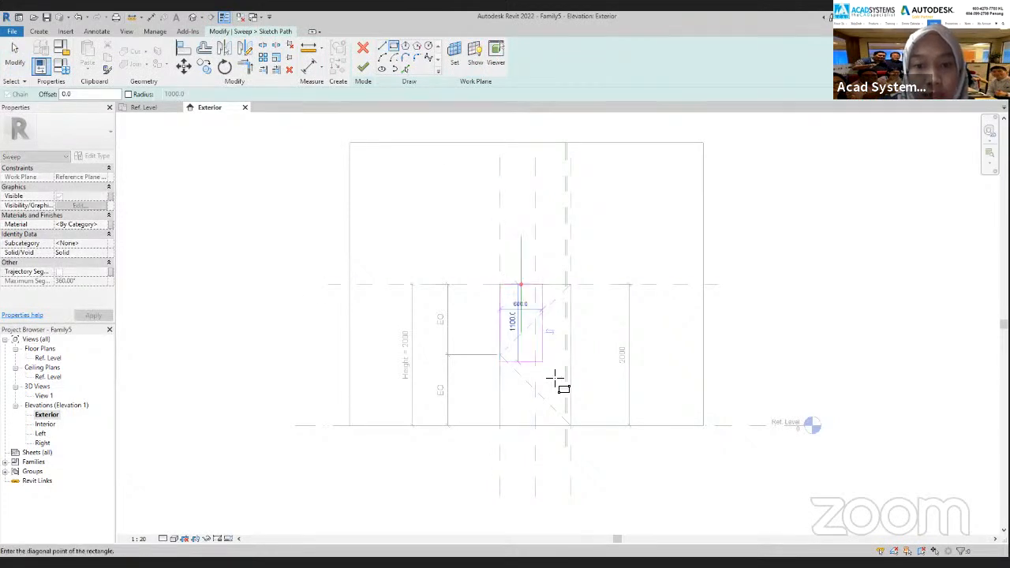
pyautogui.click(570, 426)
pyautogui.scroll(1, 602, 386)
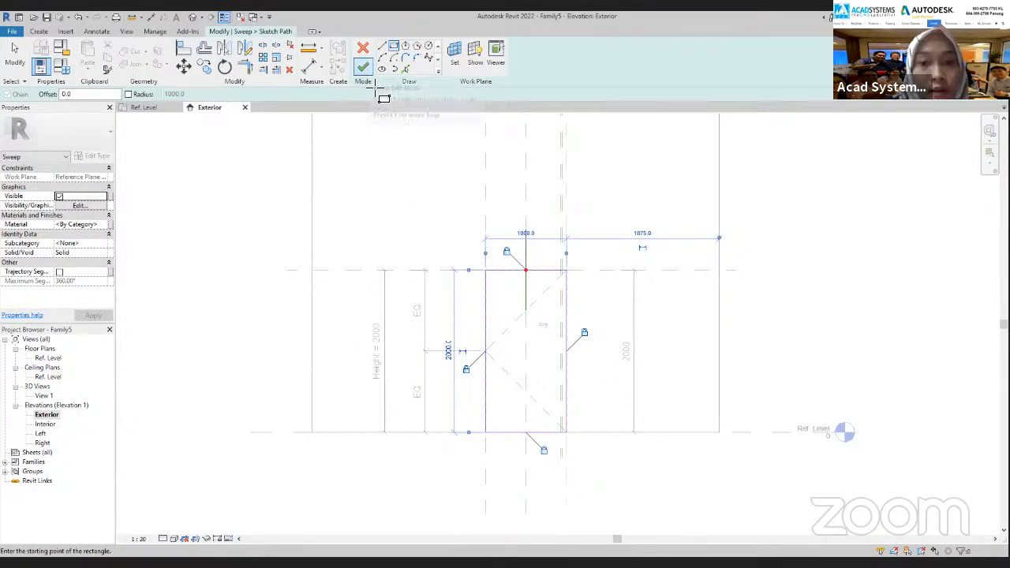
pyautogui.press('Escape')
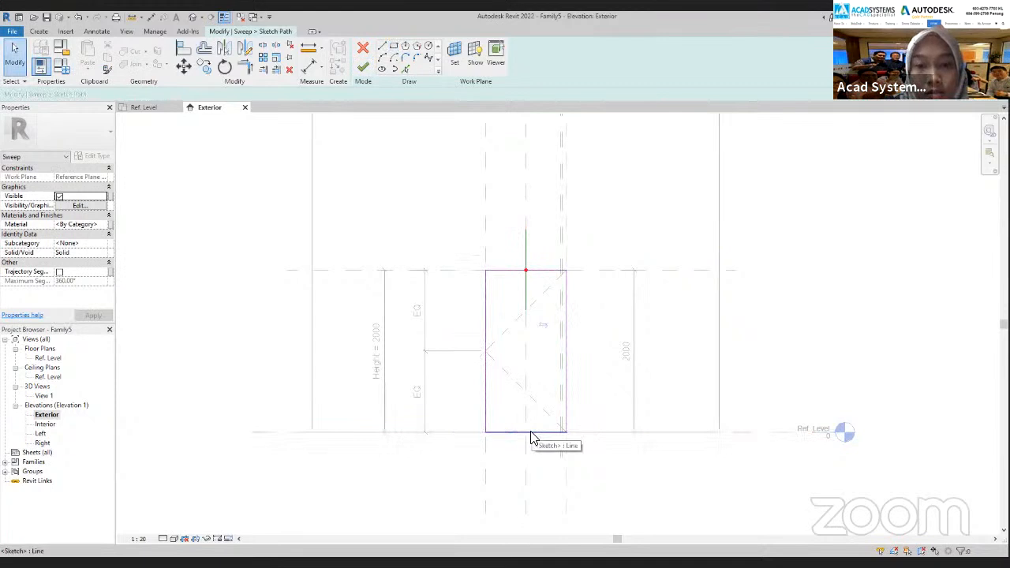
# Step: Delete the bottom line of the sweep path and move the profile plane to the middle of the path's right vertical line
pyautogui.click(532, 439)
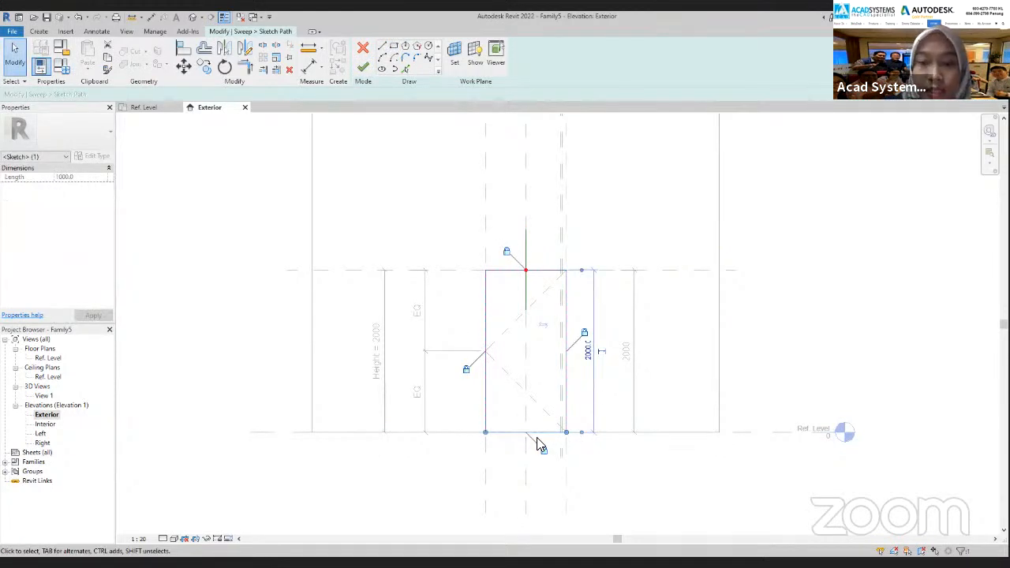
pyautogui.press('Escape')
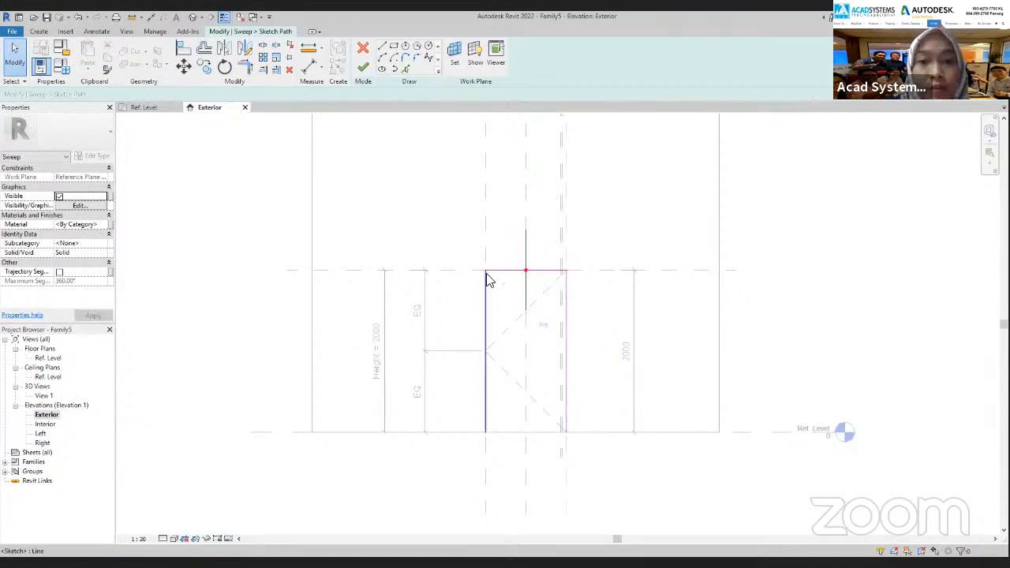
pyautogui.click(528, 256)
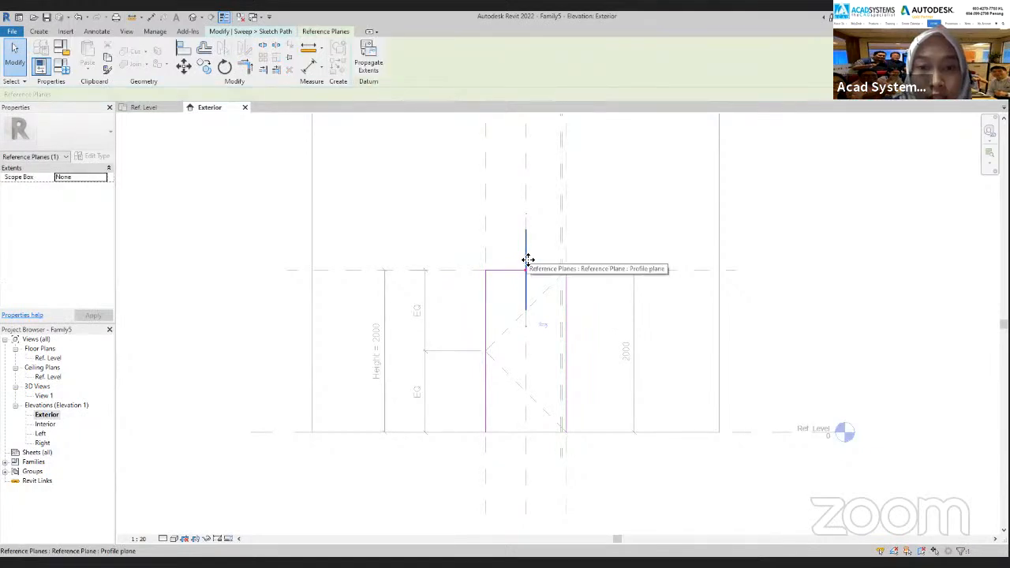
pyautogui.moveTo(529, 261)
pyautogui.mouseDown()
pyautogui.moveTo(581, 311)
pyautogui.moveTo(571, 349)
pyautogui.mouseUp()
pyautogui.scroll(-1, 569, 376)
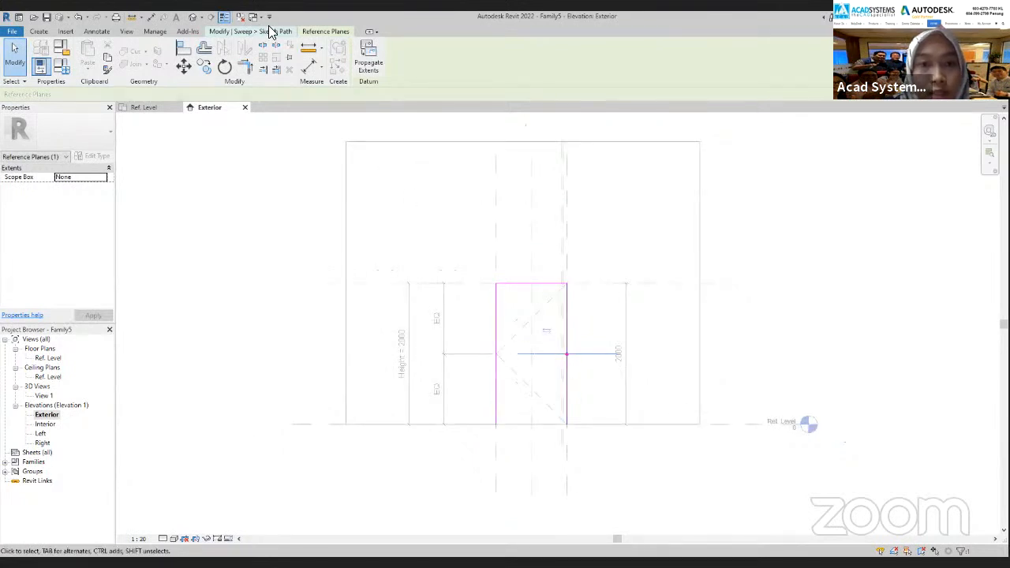
# Step: Finish the sweep path sketch and start editing the sweep profile in the Ref. Level floor plan
pyautogui.click(257, 34)
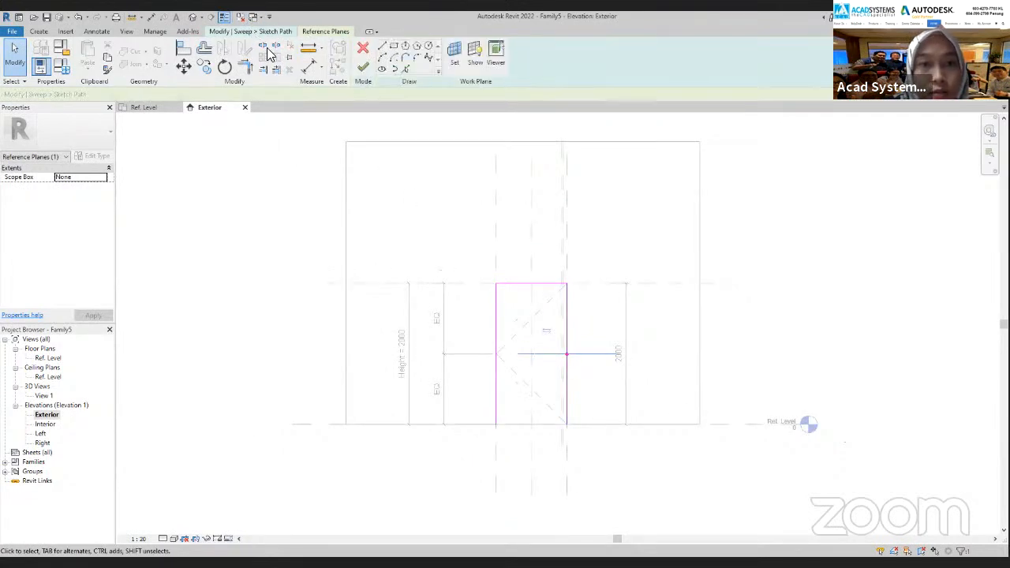
pyautogui.click(364, 68)
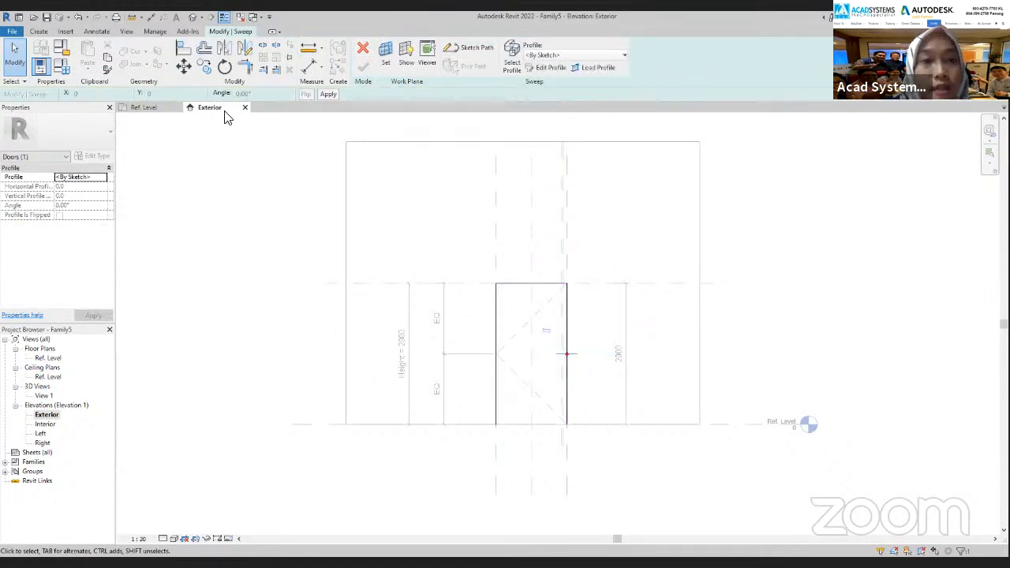
pyautogui.doubleClick(47, 358)
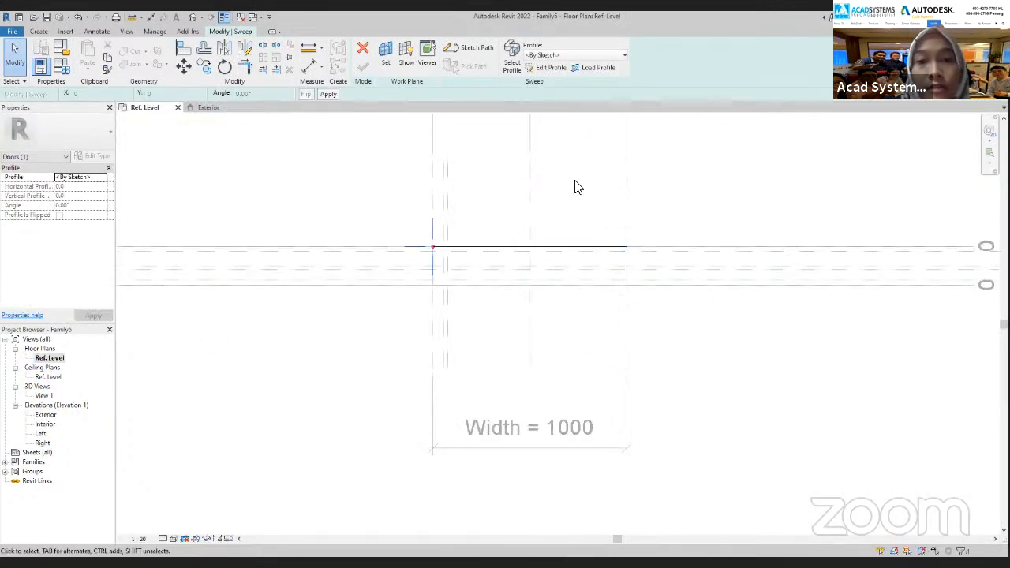
pyautogui.click(541, 71)
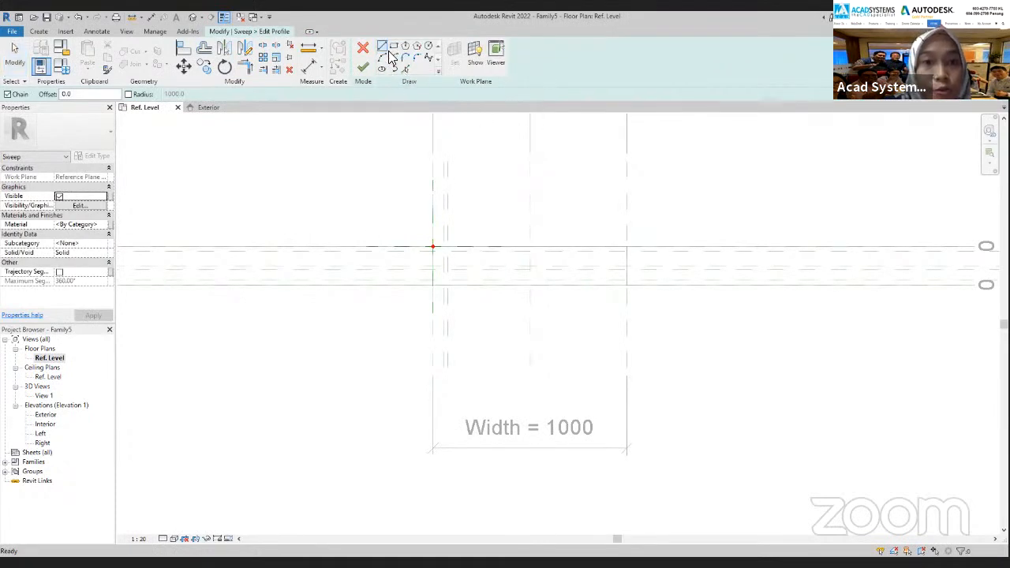
# Step: Sketch a closed stepped frame profile about 75 mm wide along the reference planes at the opening's left edge
pyautogui.scroll(3, 442, 261)
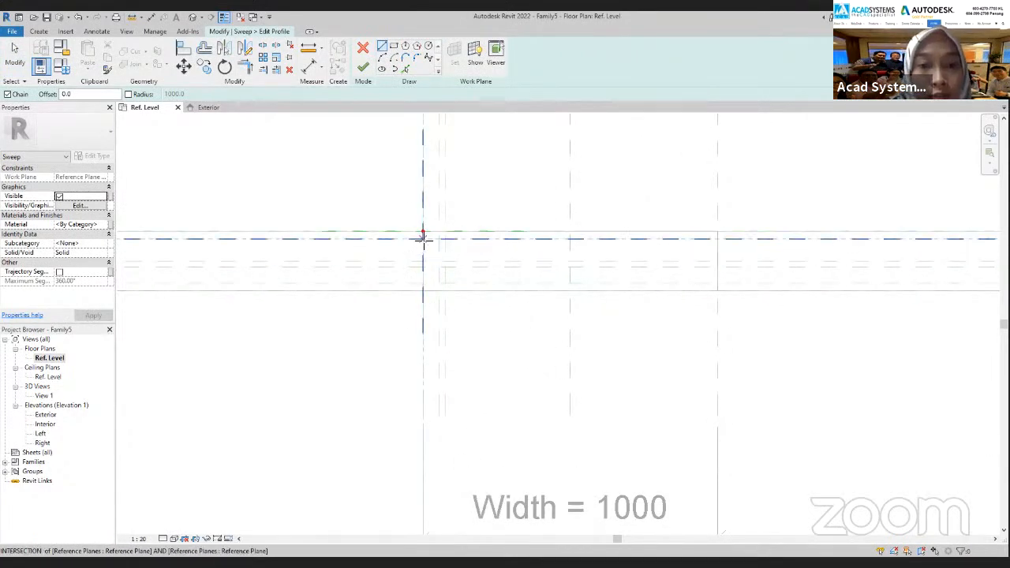
pyautogui.click(423, 237)
pyautogui.click(444, 237)
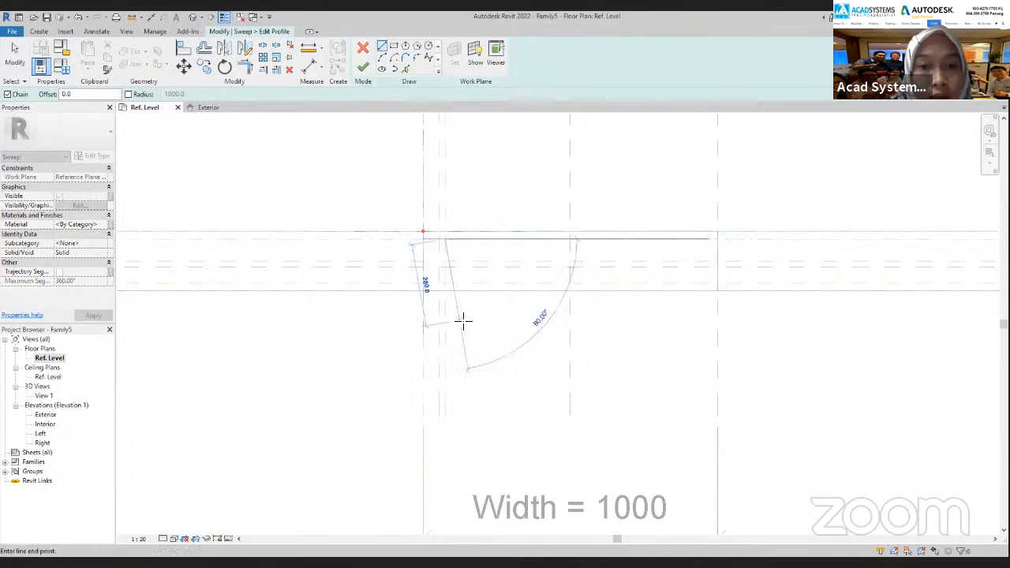
pyautogui.click(440, 267)
pyautogui.click(440, 282)
pyautogui.click(424, 281)
pyautogui.click(424, 237)
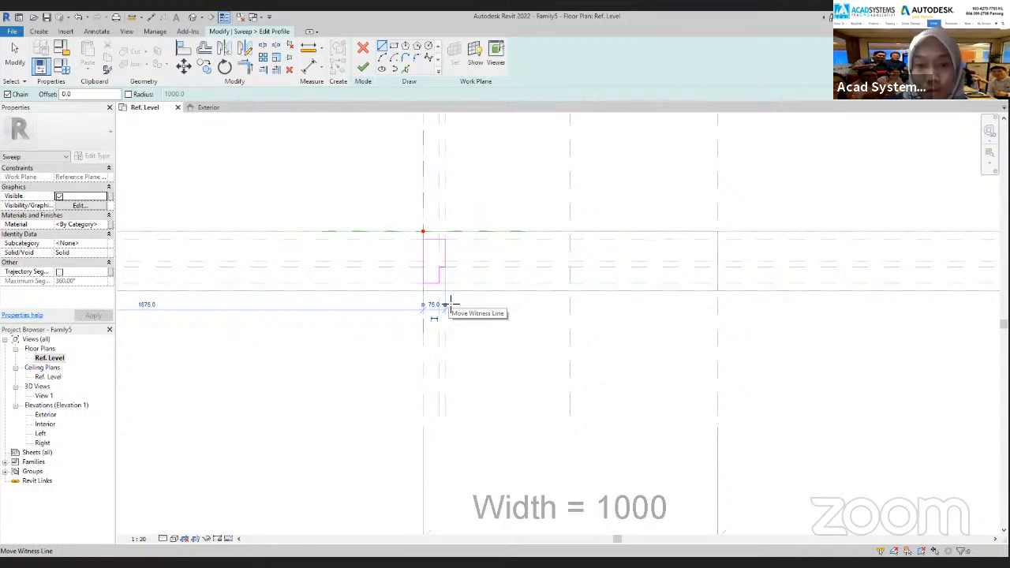
pyautogui.scroll(3, 441, 273)
pyautogui.press('Escape')
pyautogui.scroll(-2, 458, 286)
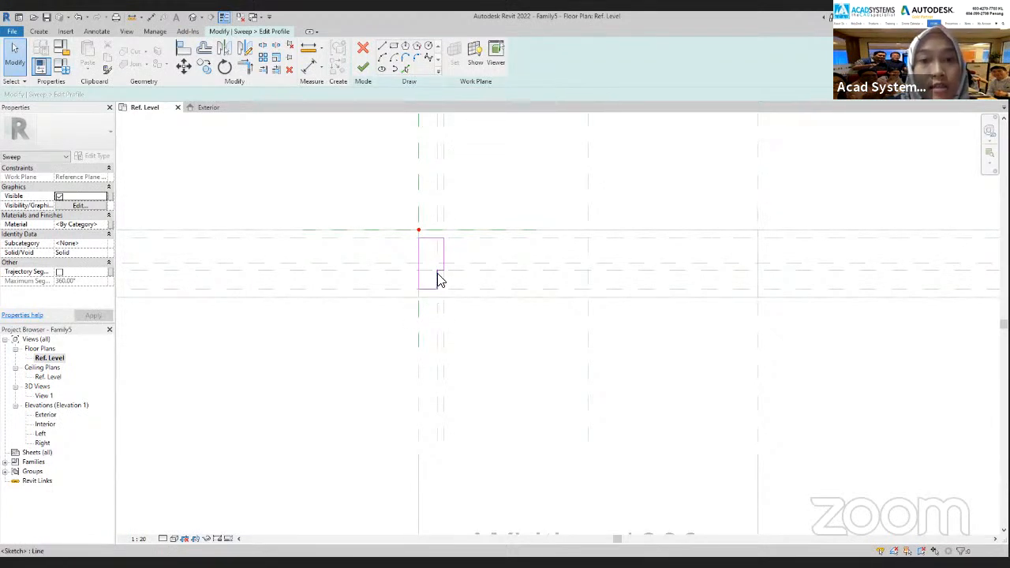
# Step: Align the profile's three horizontal lines to their matching horizontal reference planes and lock the lowest one
pyautogui.click(185, 47)
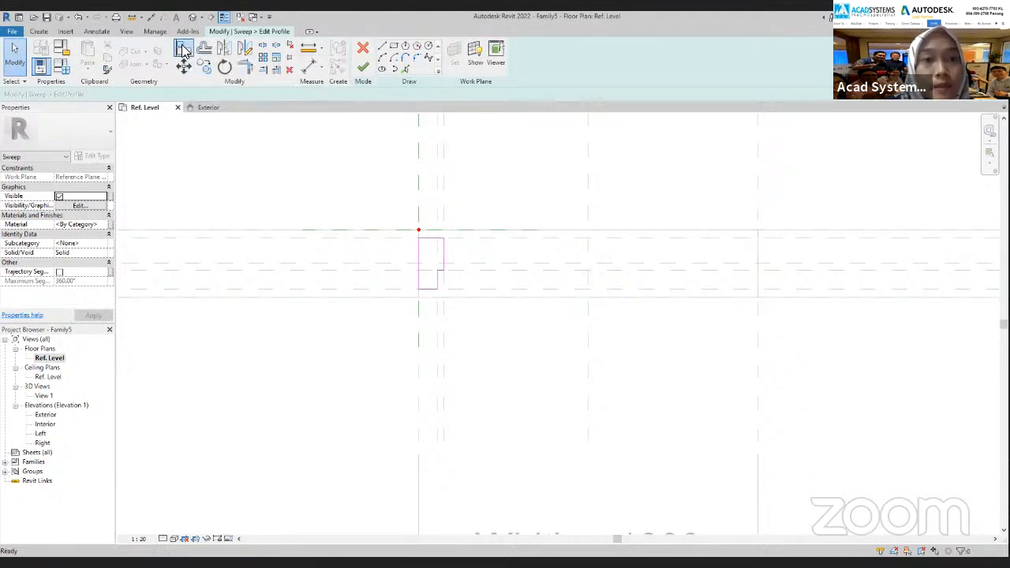
pyautogui.scroll(1, 483, 237)
pyautogui.click(483, 236)
pyautogui.click(422, 238)
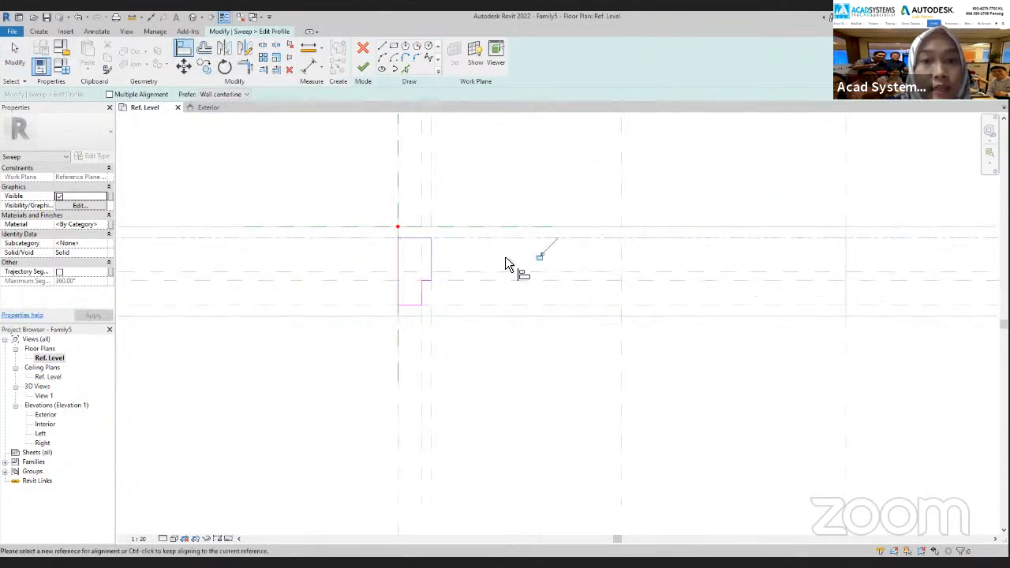
pyautogui.click(514, 282)
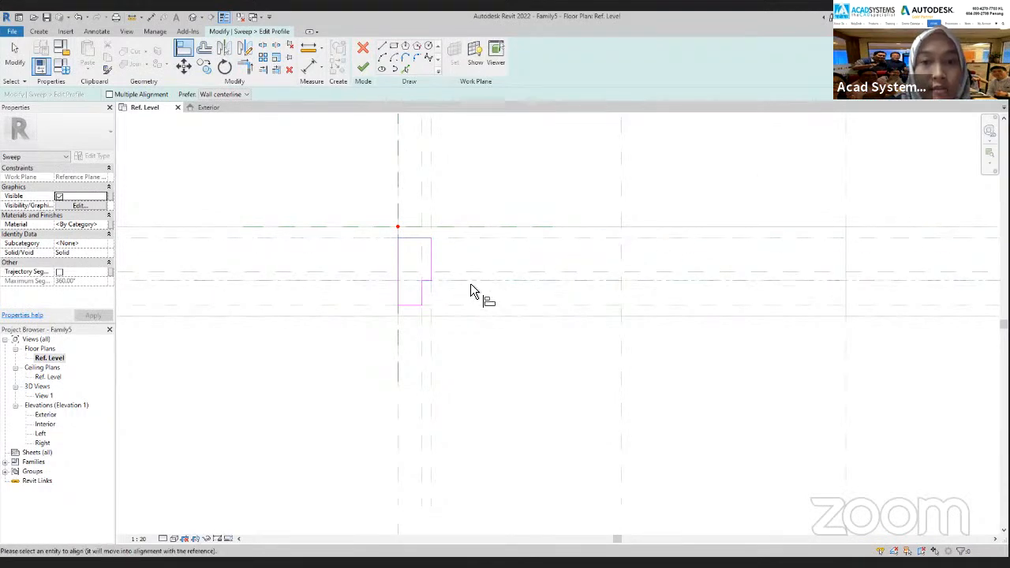
pyautogui.scroll(2, 426, 280)
pyautogui.click(427, 281)
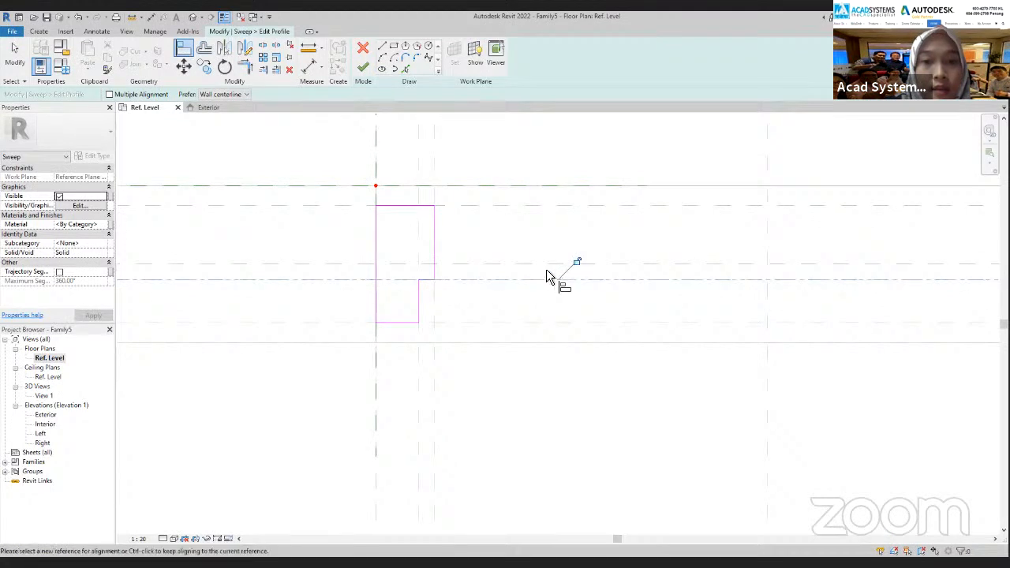
pyautogui.click(519, 323)
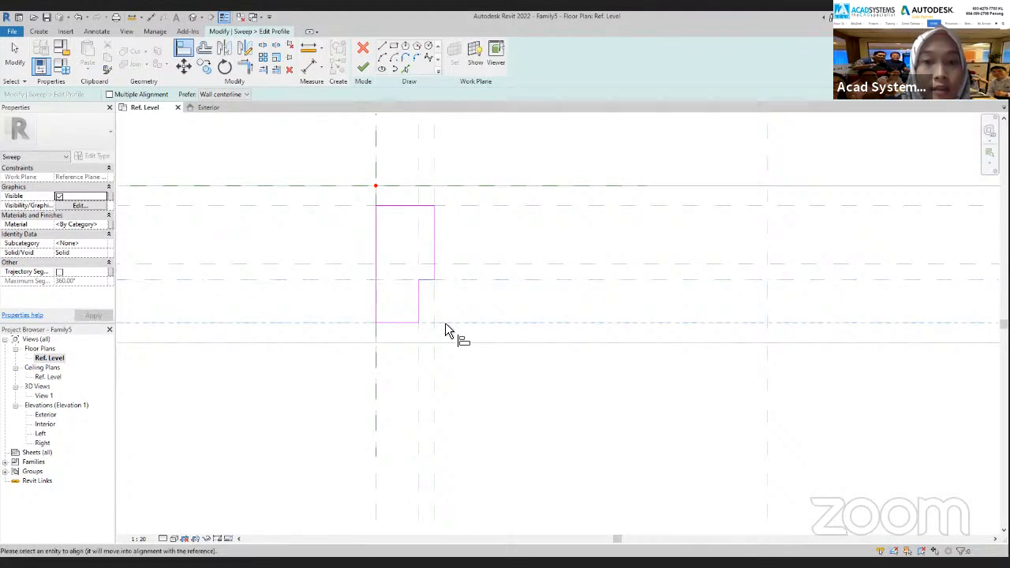
pyautogui.click(401, 323)
pyautogui.click(575, 308)
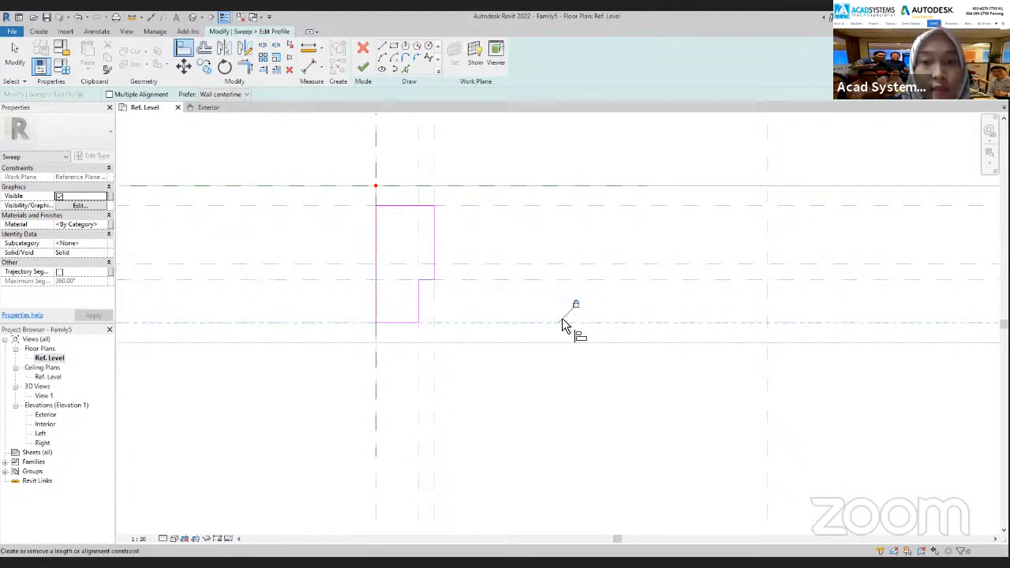
# Step: Align the profile's vertical lines to the matching vertical reference planes at the opening's left edge and lock them
pyautogui.click(419, 386)
pyautogui.click(420, 313)
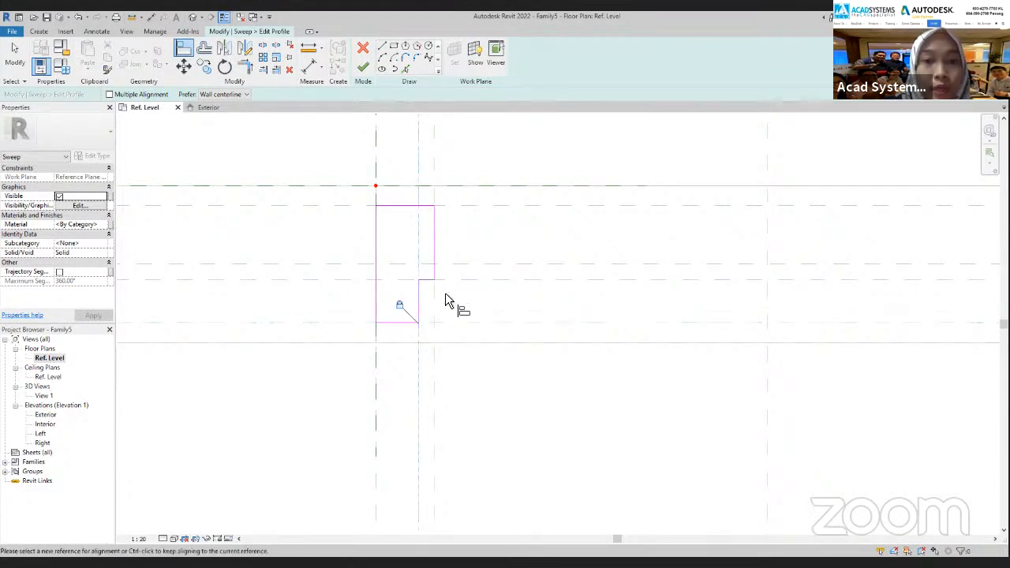
pyautogui.click(433, 251)
pyautogui.click(418, 304)
pyautogui.press('Escape')
pyautogui.press('Escape')
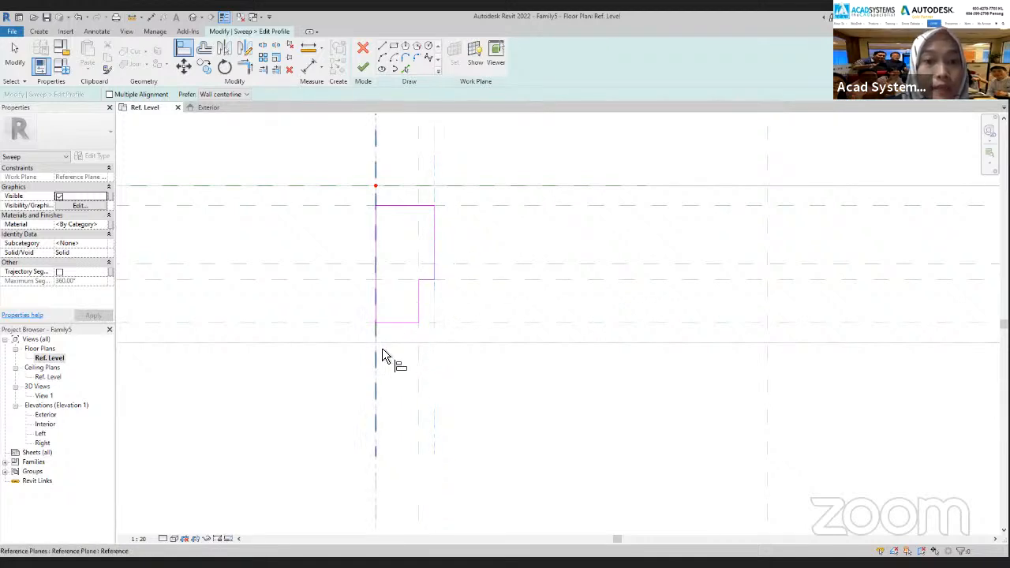
pyautogui.click(183, 47)
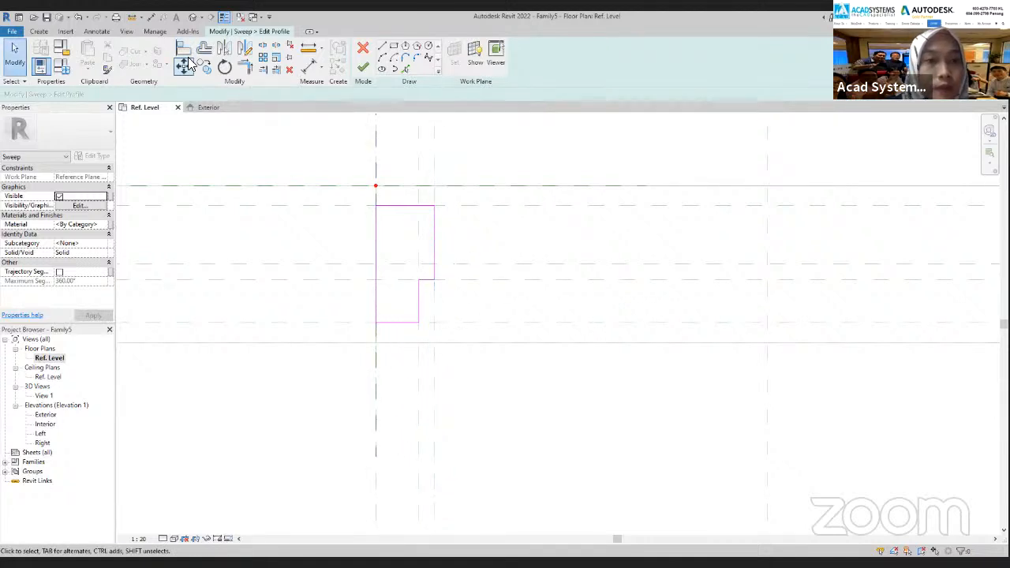
pyautogui.click(374, 474)
pyautogui.click(375, 278)
# Step: Finish the profile sketch and complete the sweep to create the door frame
pyautogui.scroll(-2, 499, 299)
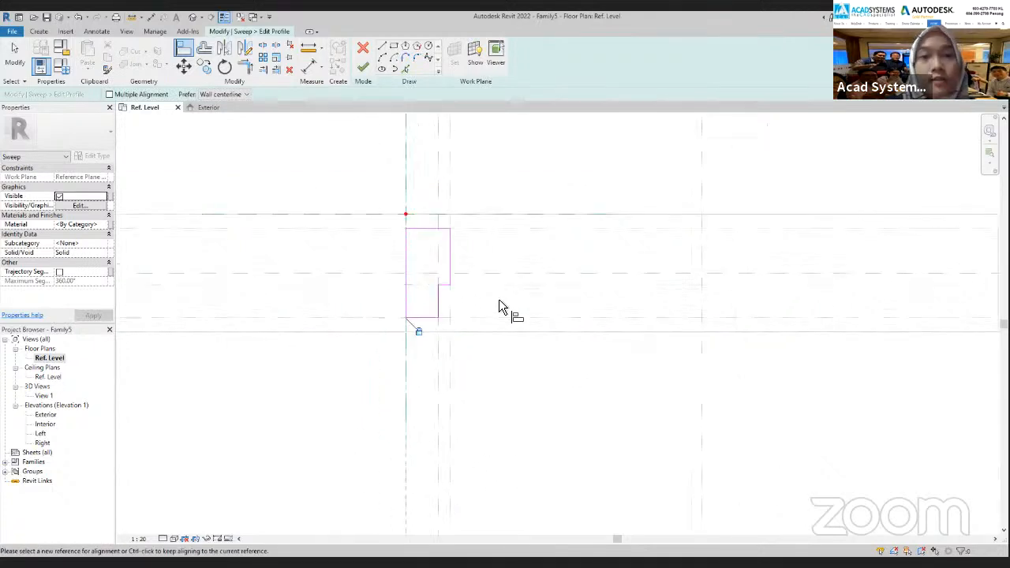
pyautogui.scroll(-1, 535, 317)
pyautogui.moveTo(521, 327); pyautogui.dragTo(465, 311, button='middle')
pyautogui.scroll(-1, 434, 353)
pyautogui.moveTo(521, 350); pyautogui.dragTo(478, 338, button='middle')
pyautogui.scroll(1, 447, 314)
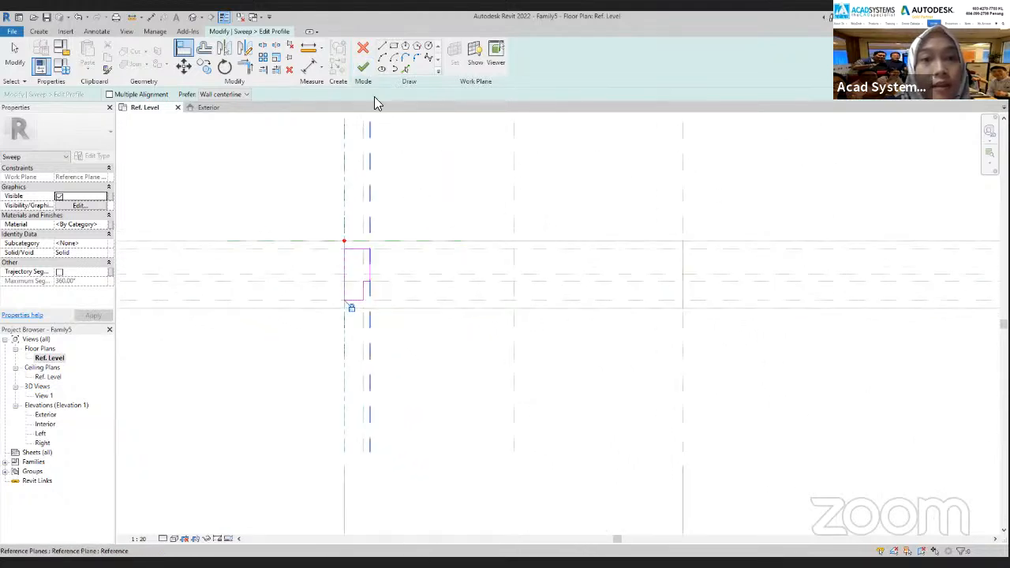
pyautogui.click(362, 74)
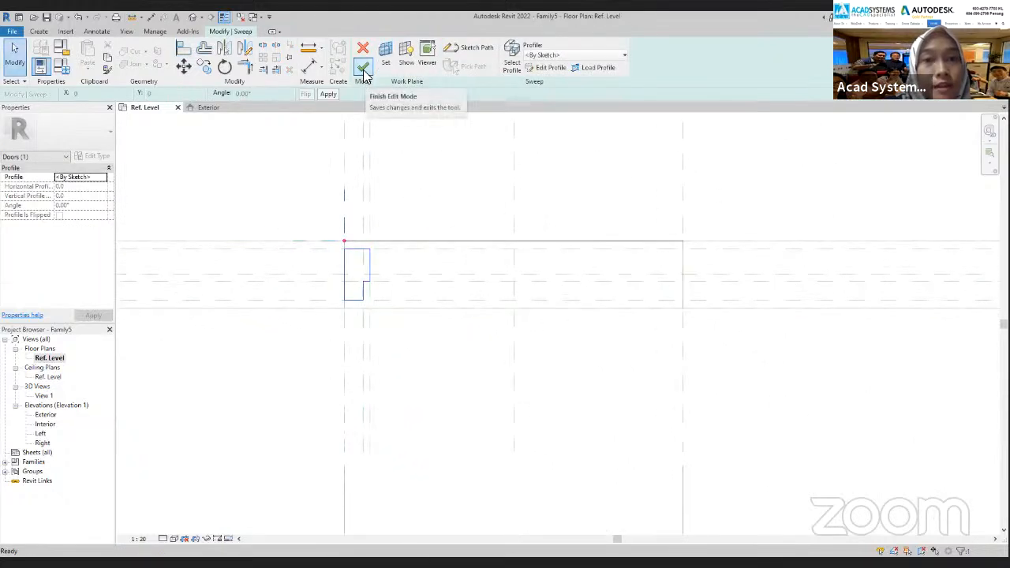
pyautogui.click(363, 71)
# Step: Examine the swept frame on both sides of the opening in the Ref. Level plan and the Exterior elevation
pyautogui.scroll(-2, 521, 351)
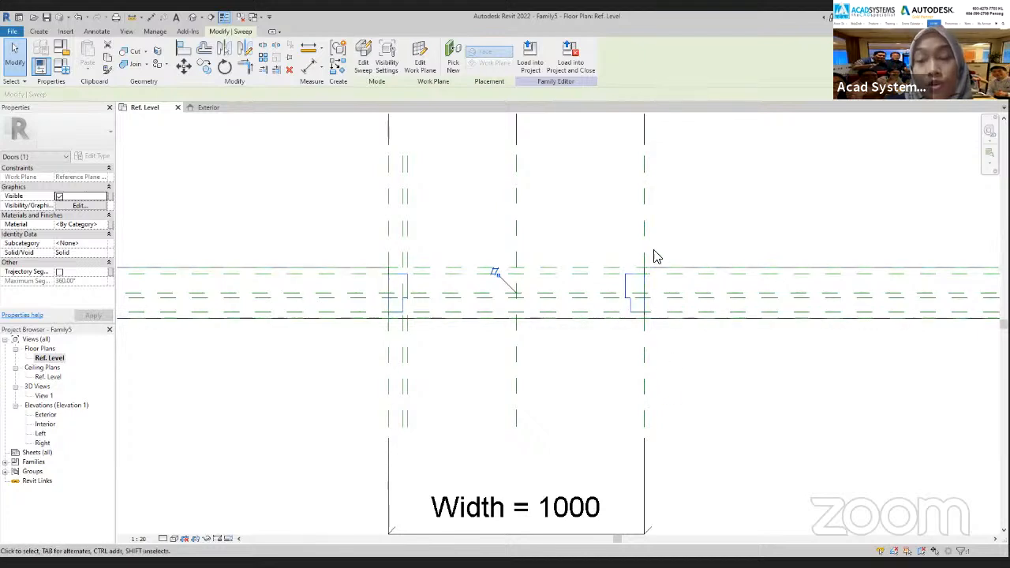
pyautogui.scroll(-1, 642, 368)
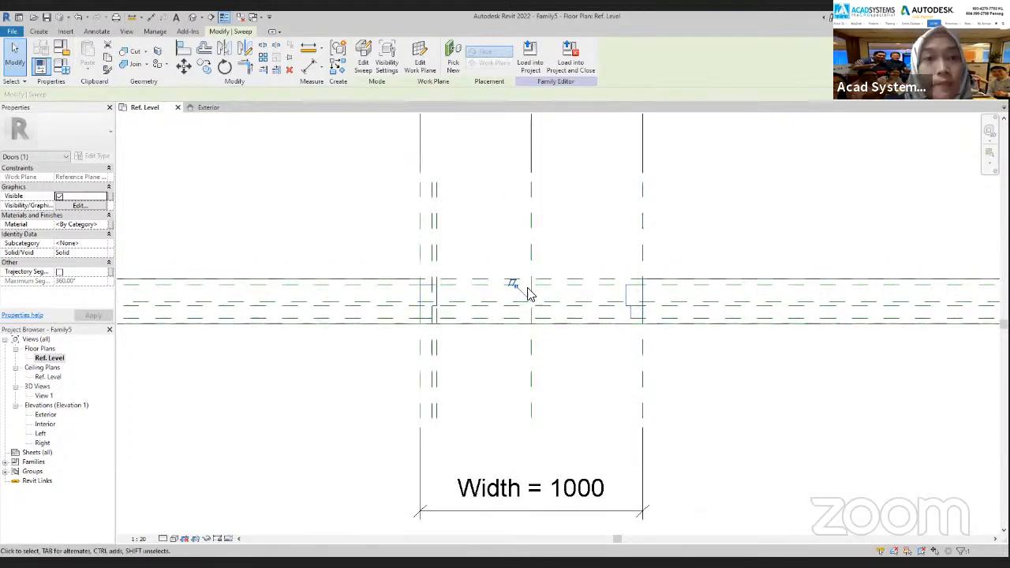
pyautogui.click(207, 113)
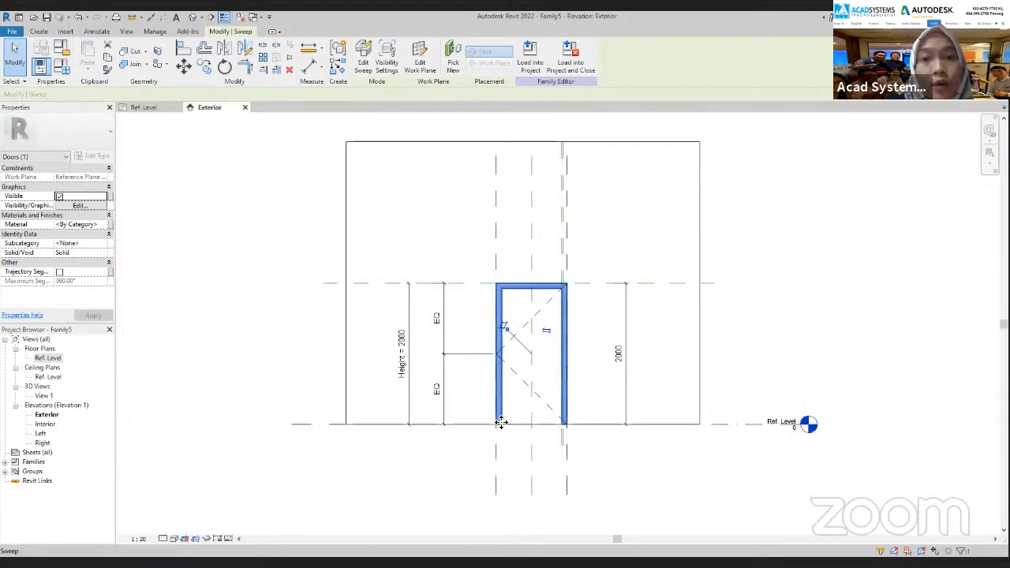
pyautogui.click(148, 109)
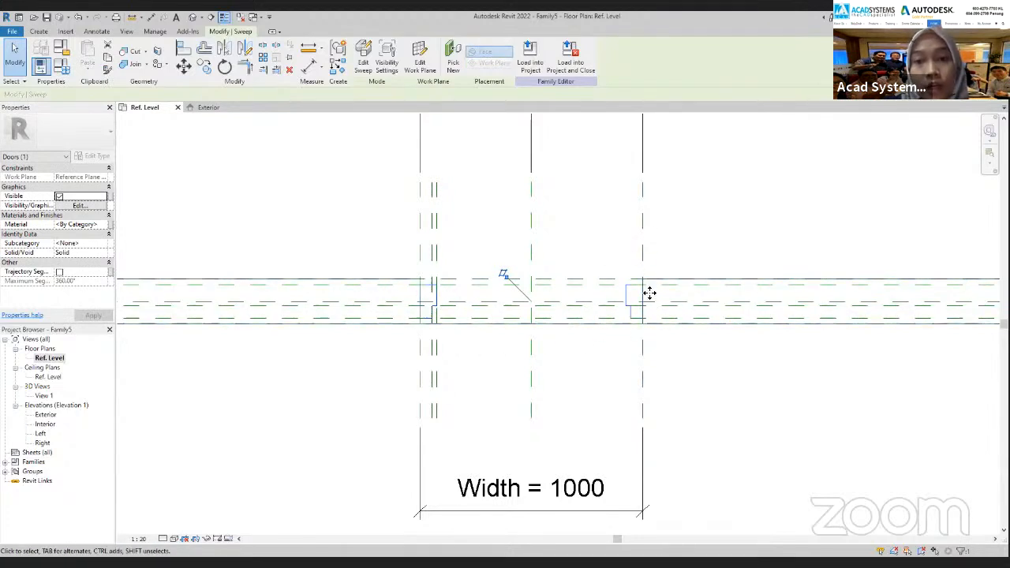
pyautogui.click(211, 107)
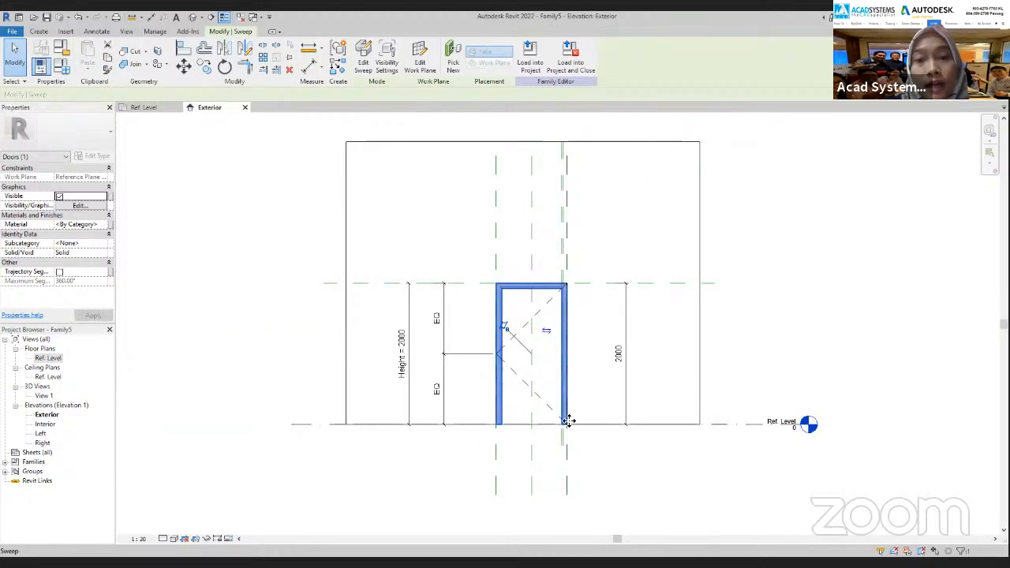
pyautogui.click(150, 107)
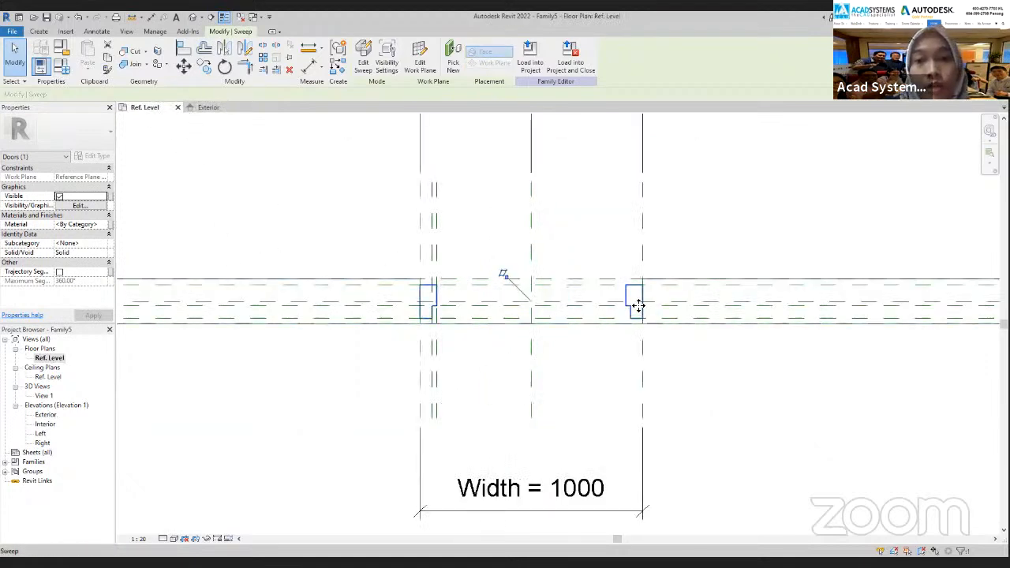
# Step: Open the 3D view View 1, set its visual style to Shaded and examine the new frame from the back
pyautogui.doubleClick(44, 397)
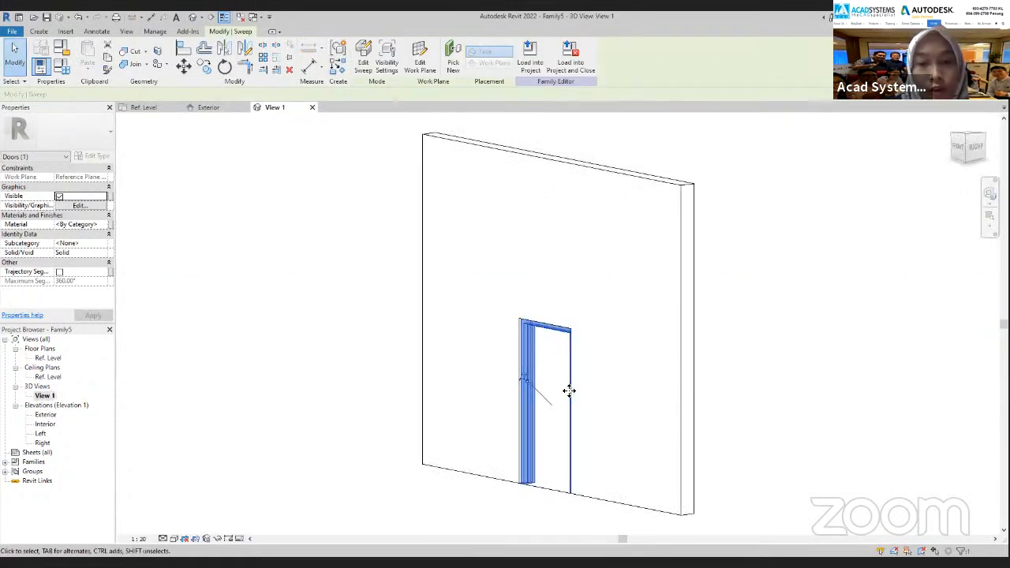
pyautogui.click(550, 457)
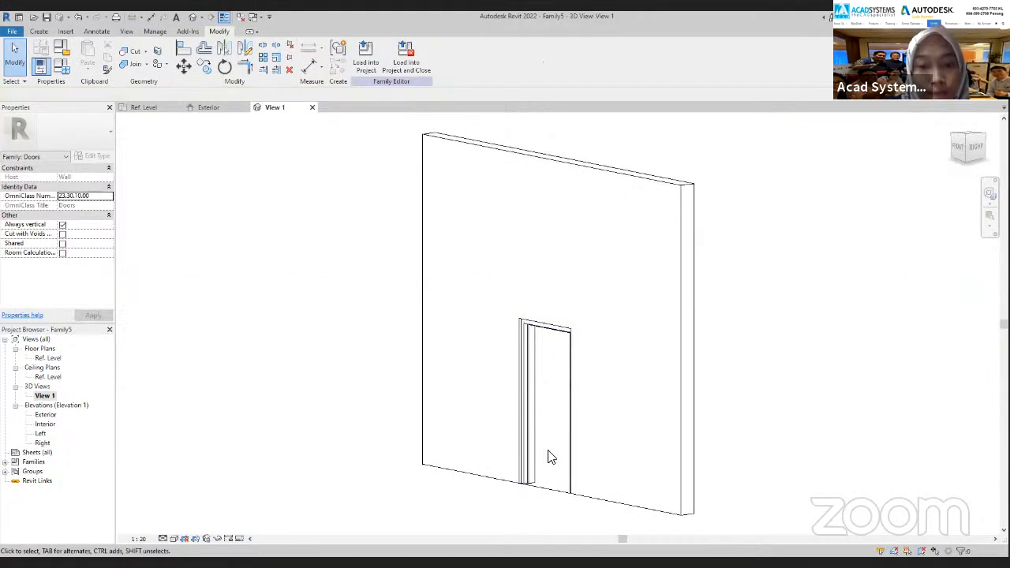
pyautogui.scroll(4, 551, 458)
pyautogui.keyDown('shift'); pyautogui.moveTo(546, 456); pyautogui.dragTo(557, 360, button='middle'); pyautogui.keyUp('shift')
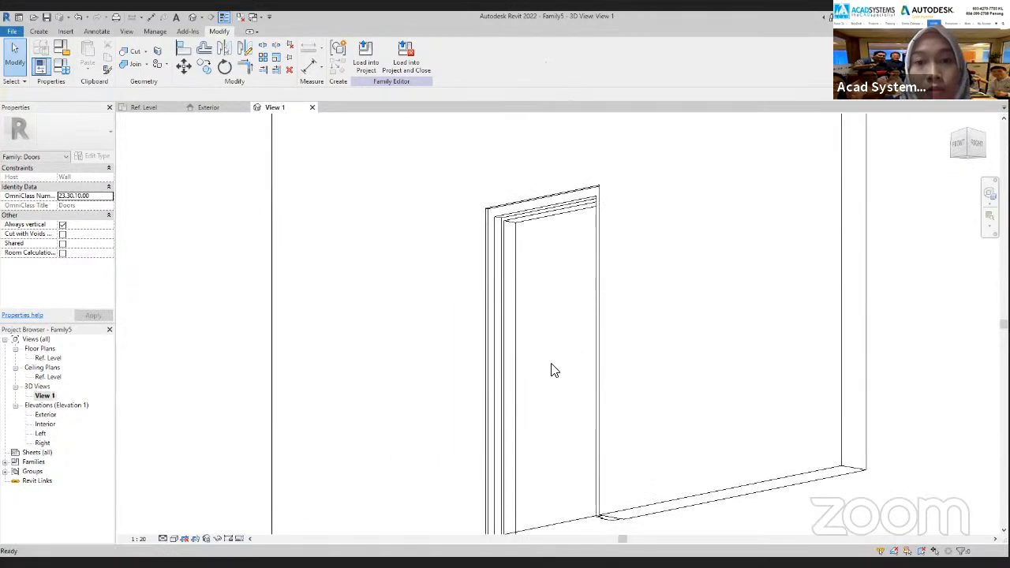
pyautogui.click(183, 539)
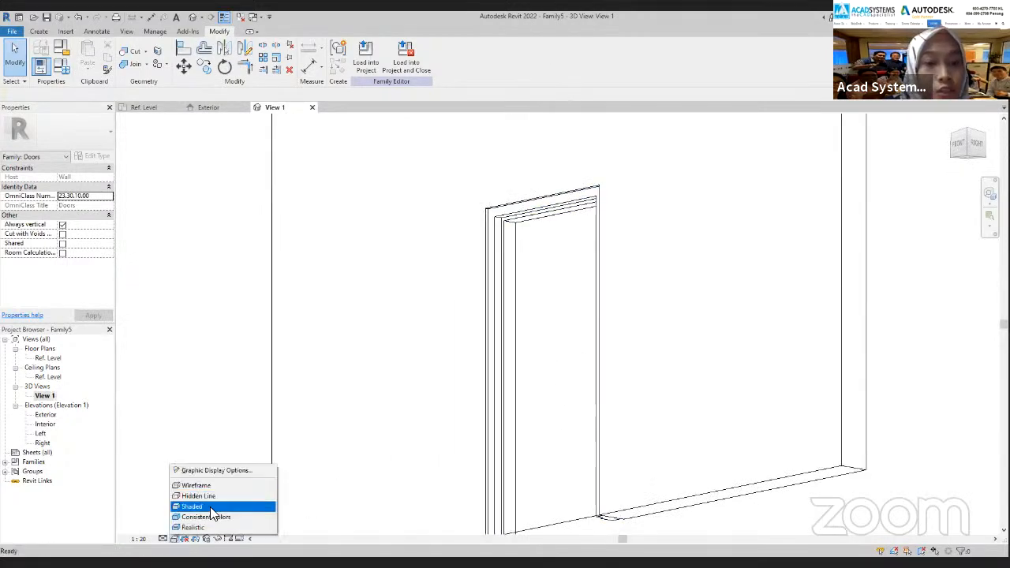
pyautogui.click(209, 509)
pyautogui.keyDown('shift'); pyautogui.moveTo(478, 324); pyautogui.dragTo(224, 352, button='middle'); pyautogui.keyUp('shift')
pyautogui.scroll(-1, 236, 341)
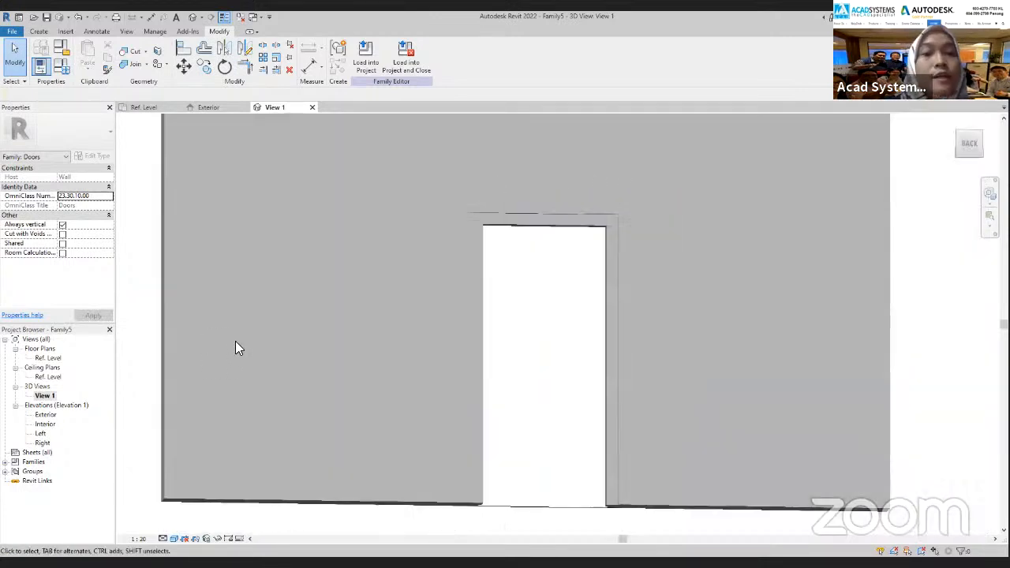
pyautogui.scroll(-1, 530, 379)
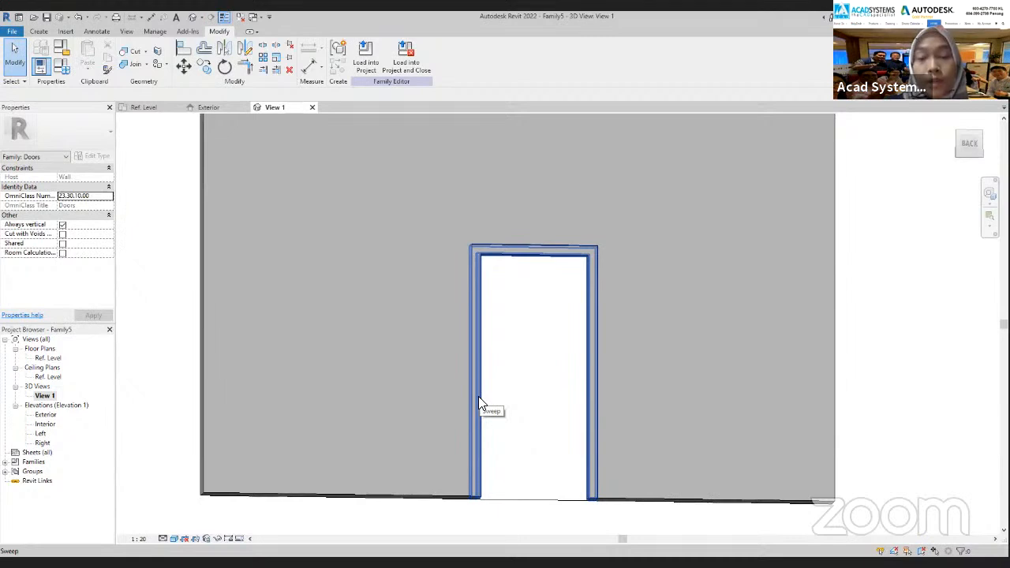
# Step: In the Ref. Level plan, add two vertical reference planes at successive 100 mm offsets inward from the left frame's inner edge
pyautogui.click(142, 107)
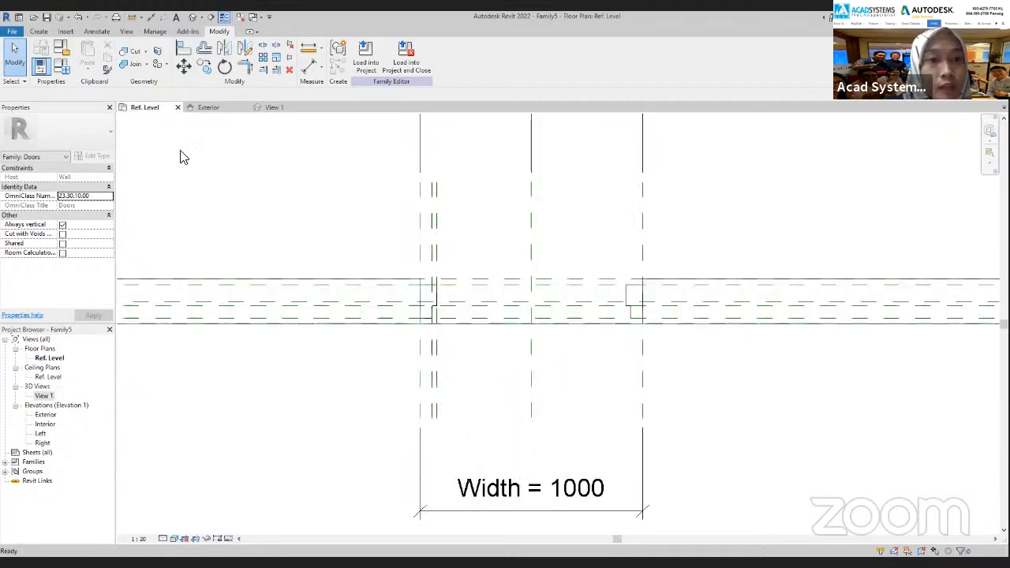
pyautogui.scroll(3, 471, 368)
pyautogui.moveTo(427, 344); pyautogui.dragTo(426, 374, button='middle')
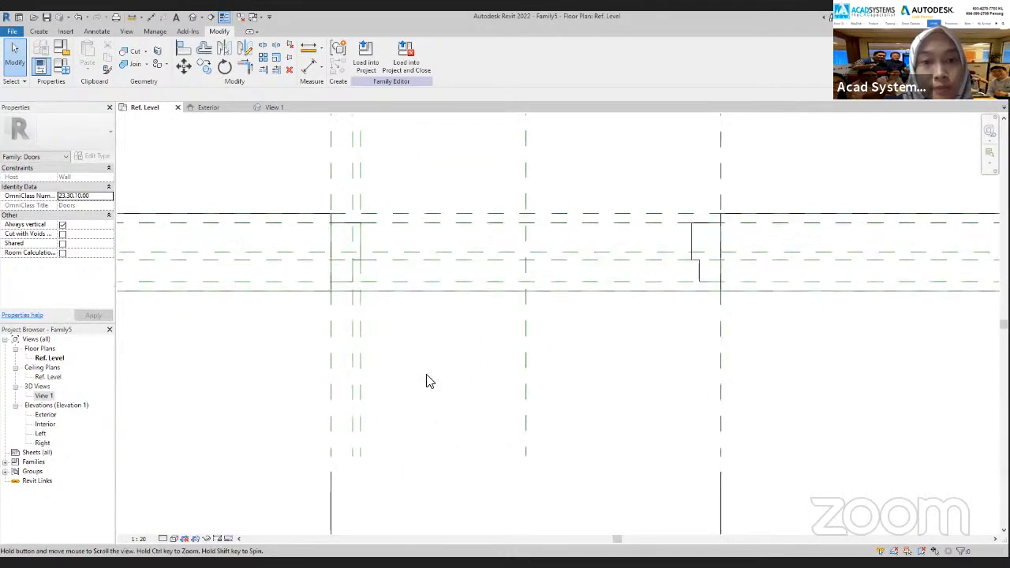
pyautogui.click(40, 31)
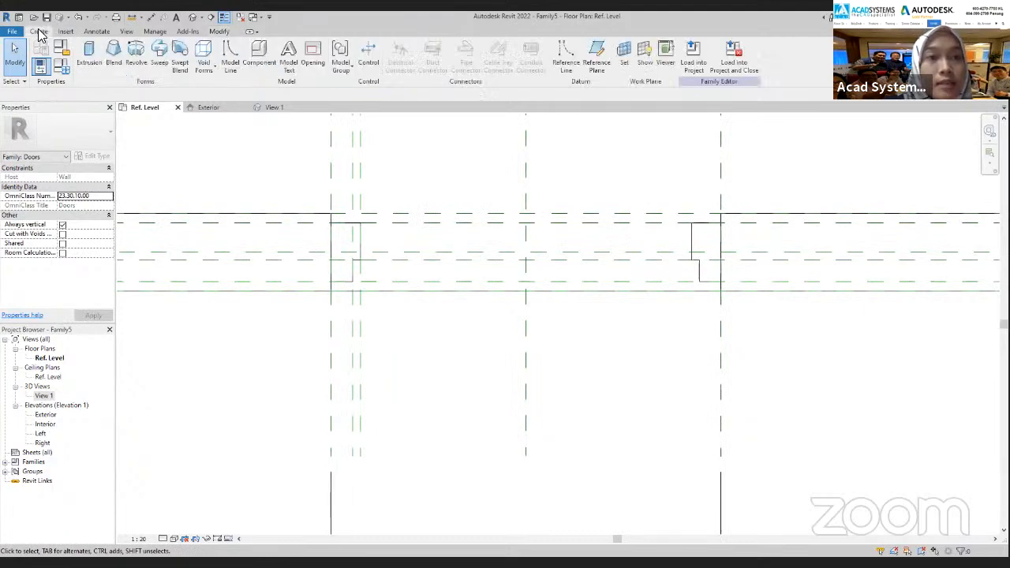
pyautogui.click(604, 58)
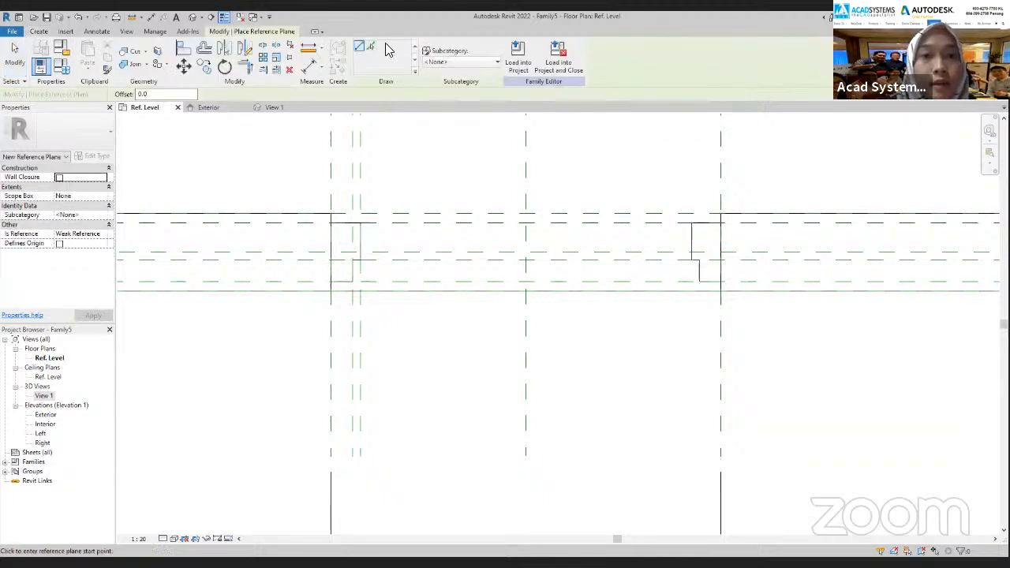
pyautogui.click(371, 47)
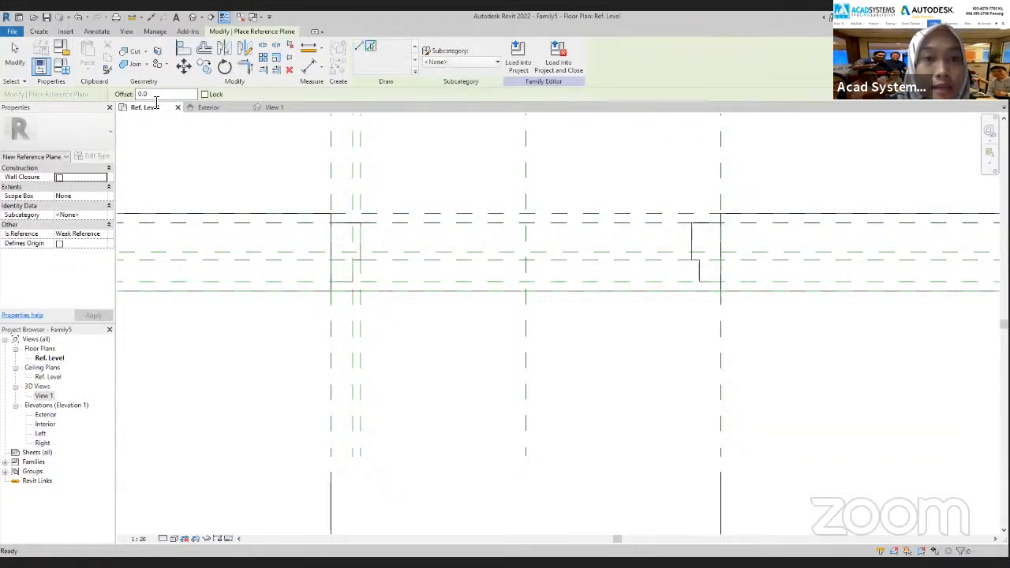
pyautogui.moveTo(157, 94); pyautogui.dragTo(130, 97)
pyautogui.write('10')
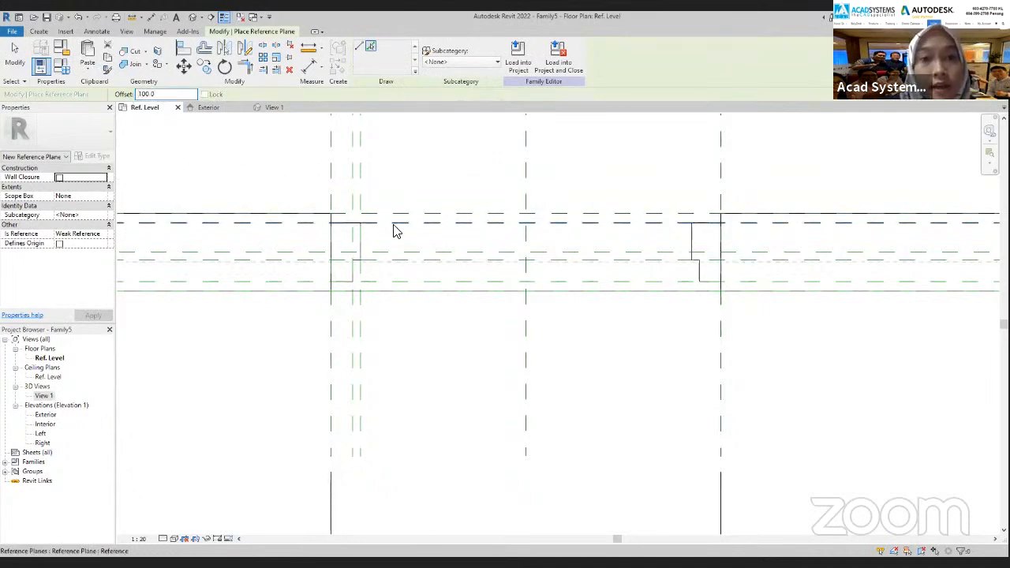
pyautogui.scroll(-2, 373, 178)
pyautogui.moveTo(374, 178); pyautogui.dragTo(373, 254, button='middle')
pyautogui.scroll(1, 373, 260)
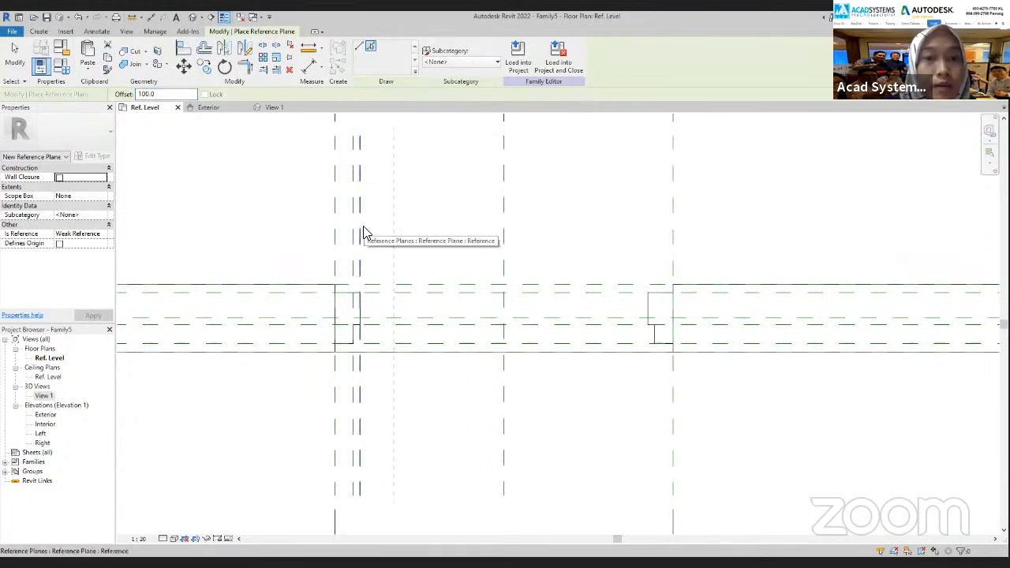
pyautogui.click(364, 234)
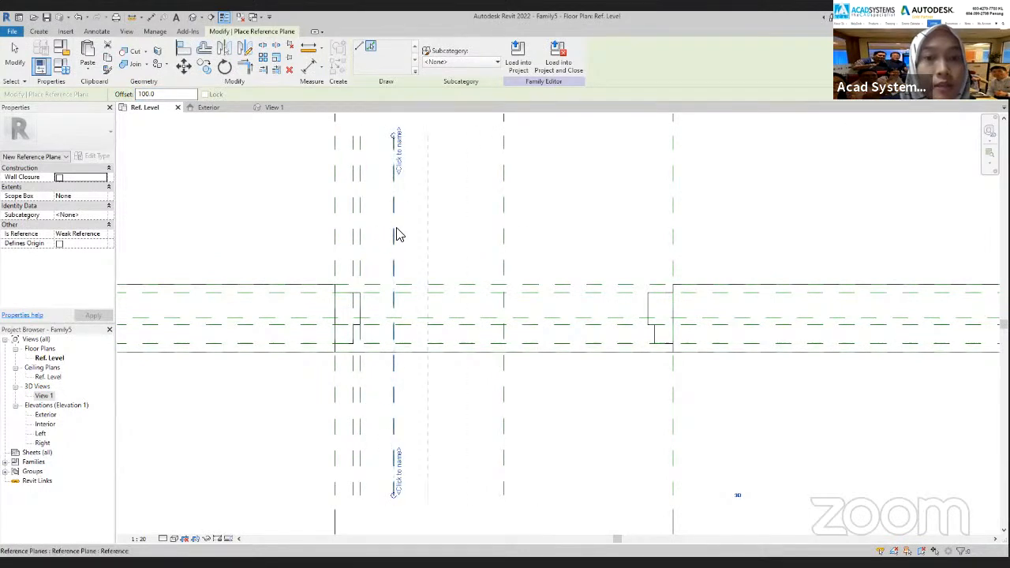
pyautogui.click(397, 232)
pyautogui.moveTo(426, 390); pyautogui.dragTo(424, 379, button='middle')
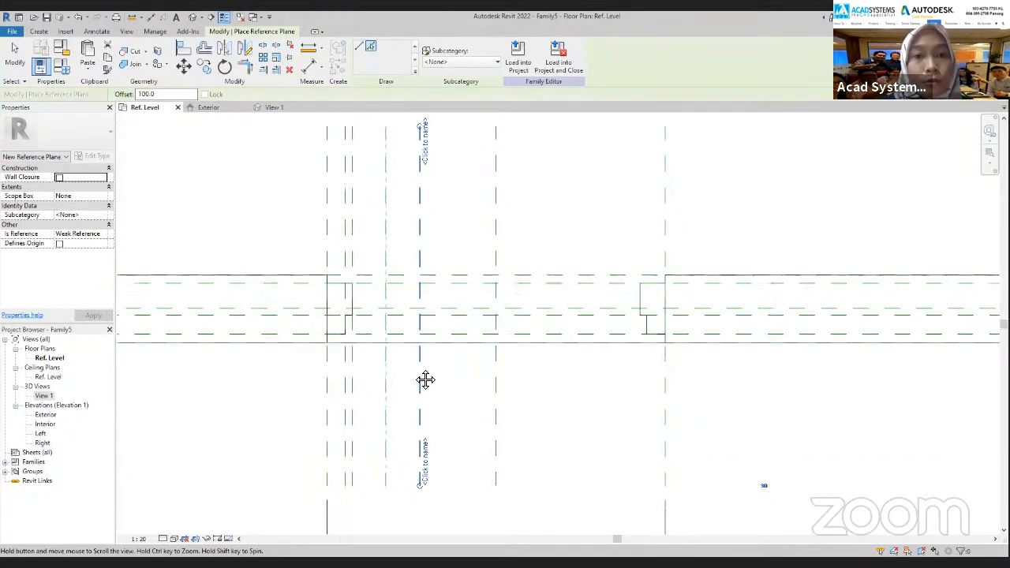
pyautogui.press('Escape')
# Step: Add a horizontal reference plane offset 18 mm from the plane at the frame's step, towards the wall's centre
pyautogui.scroll(3, 424, 408)
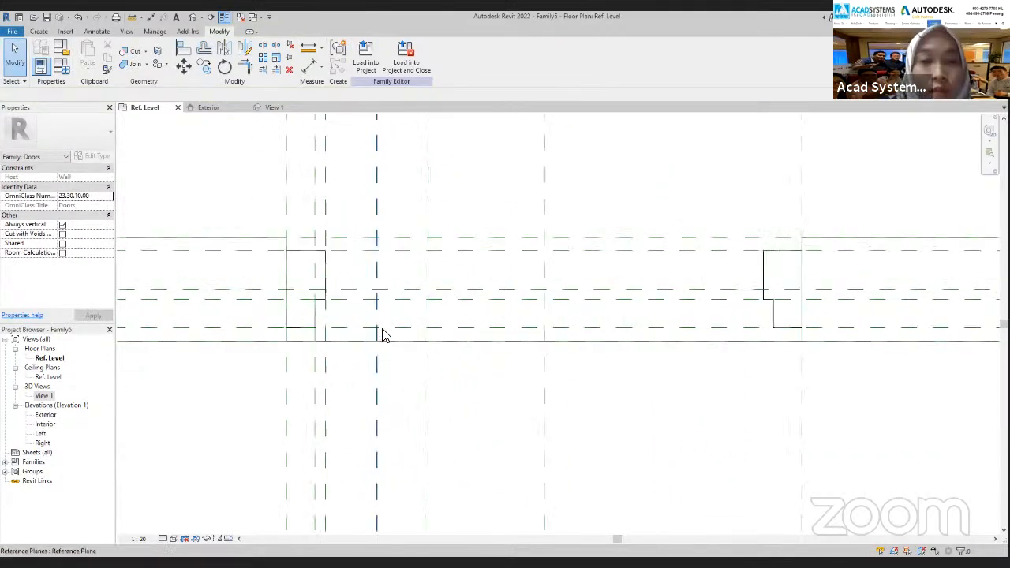
pyautogui.scroll(-1, 383, 334)
pyautogui.click(40, 30)
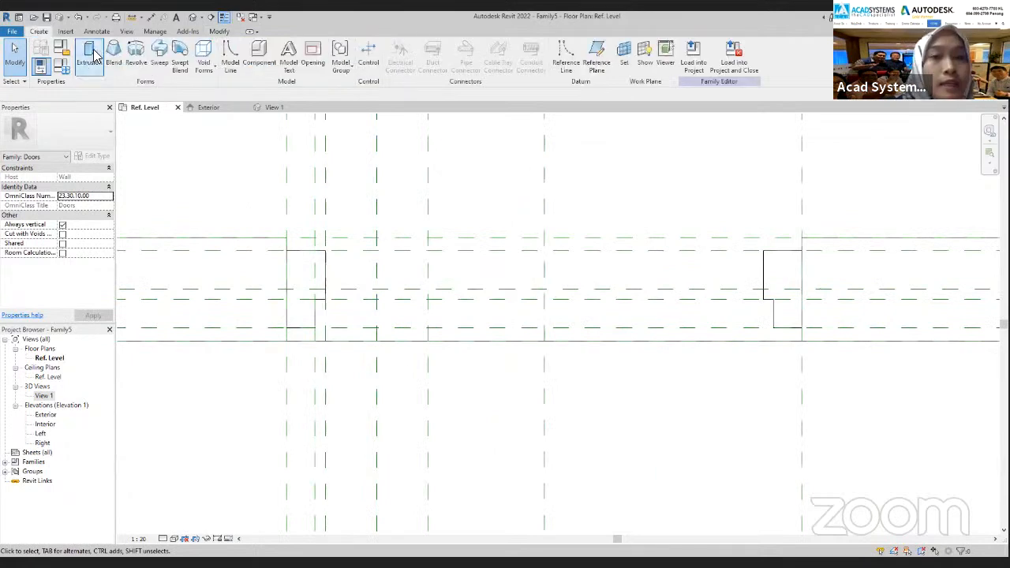
pyautogui.click(597, 61)
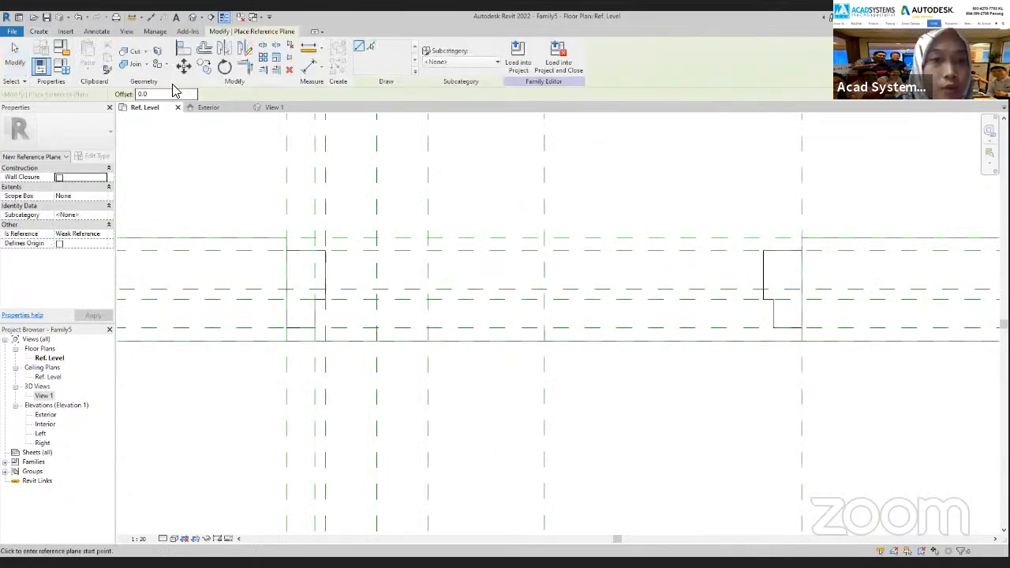
pyautogui.click(370, 46)
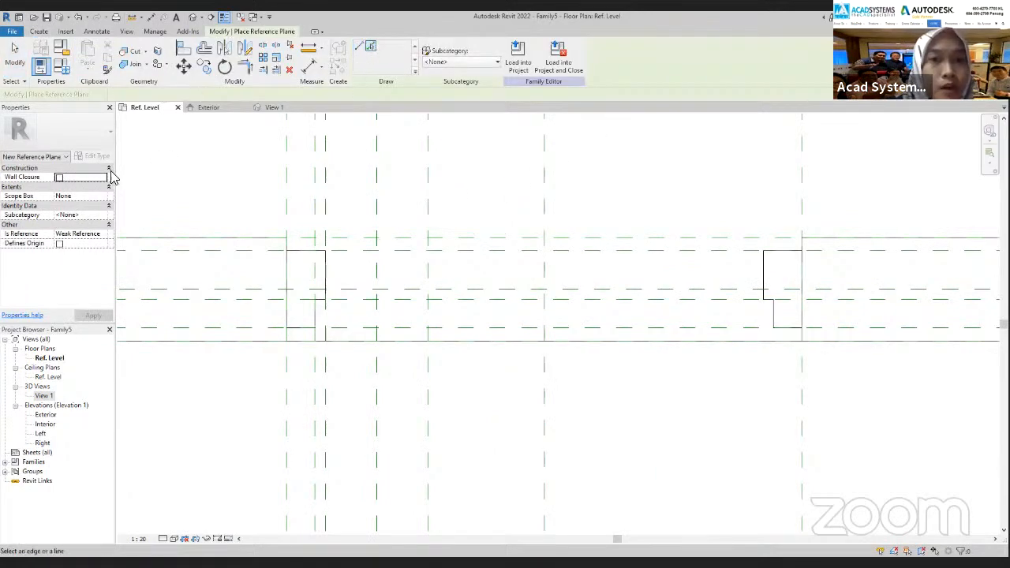
pyautogui.click(140, 94)
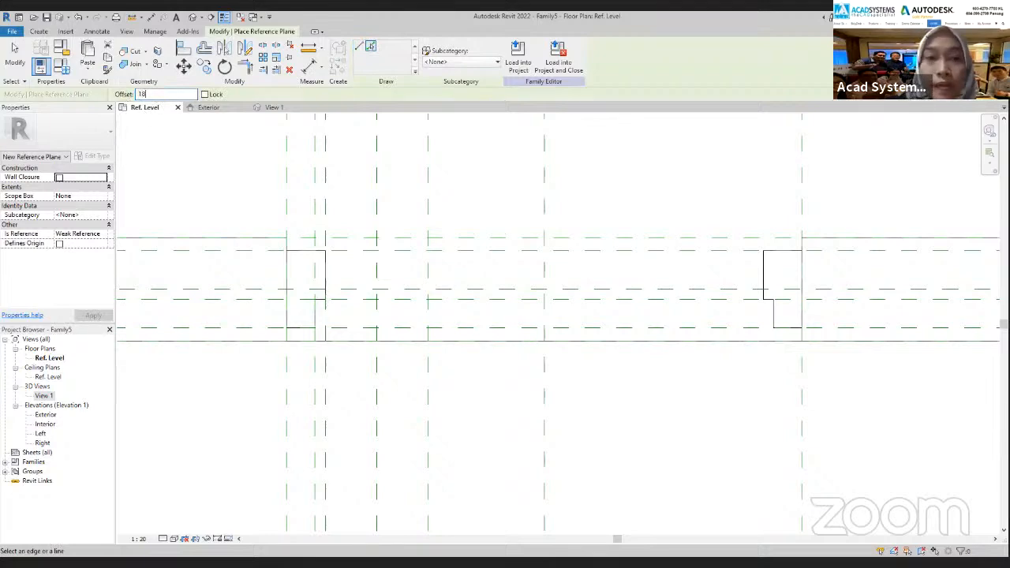
pyautogui.scroll(5, 413, 308)
pyautogui.scroll(-3, 418, 316)
pyautogui.moveTo(469, 323); pyautogui.dragTo(581, 325, button='middle')
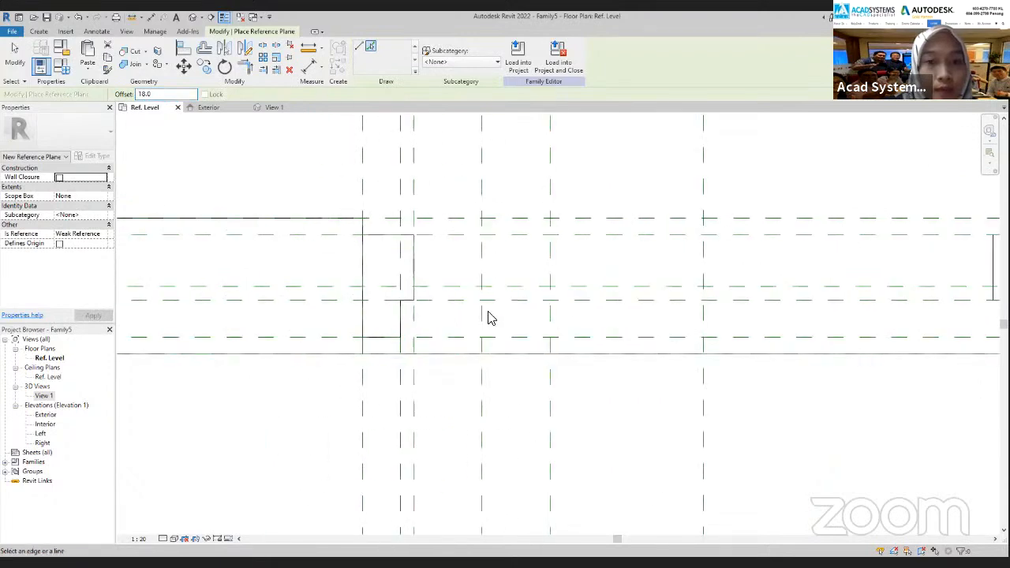
pyautogui.scroll(2, 519, 293)
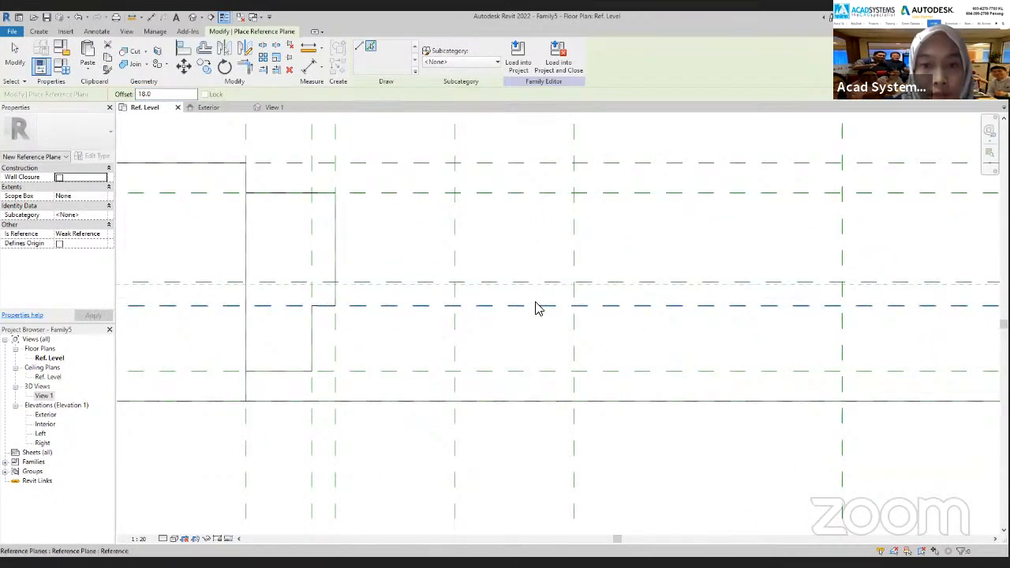
pyautogui.scroll(-2, 415, 395)
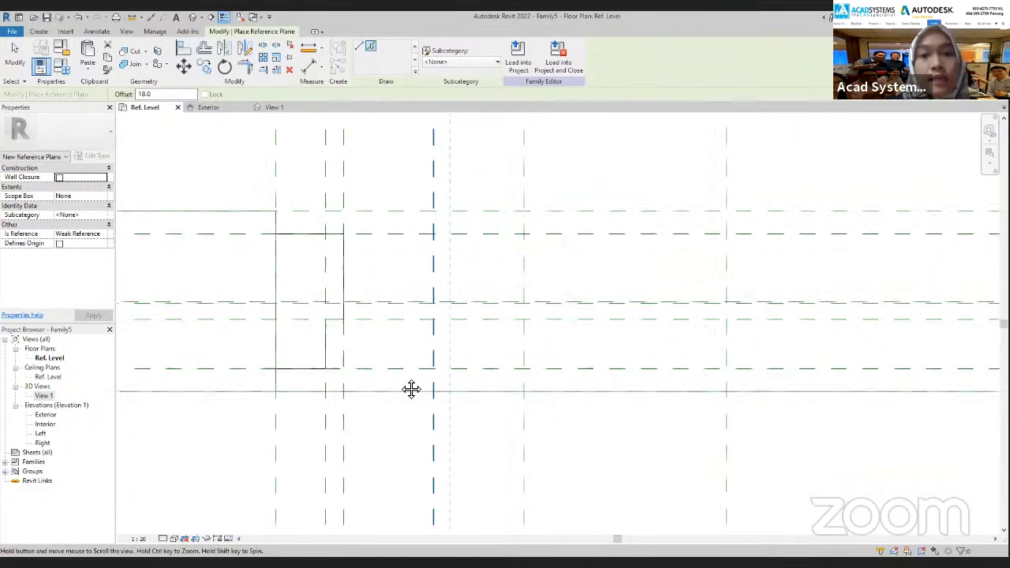
pyautogui.press('Escape')
# Step: Examine the reference planes and the frame profiles on both sides of the opening in the plan
pyautogui.moveTo(409, 387); pyautogui.dragTo(431, 440, button='middle')
pyautogui.scroll(-1, 487, 450)
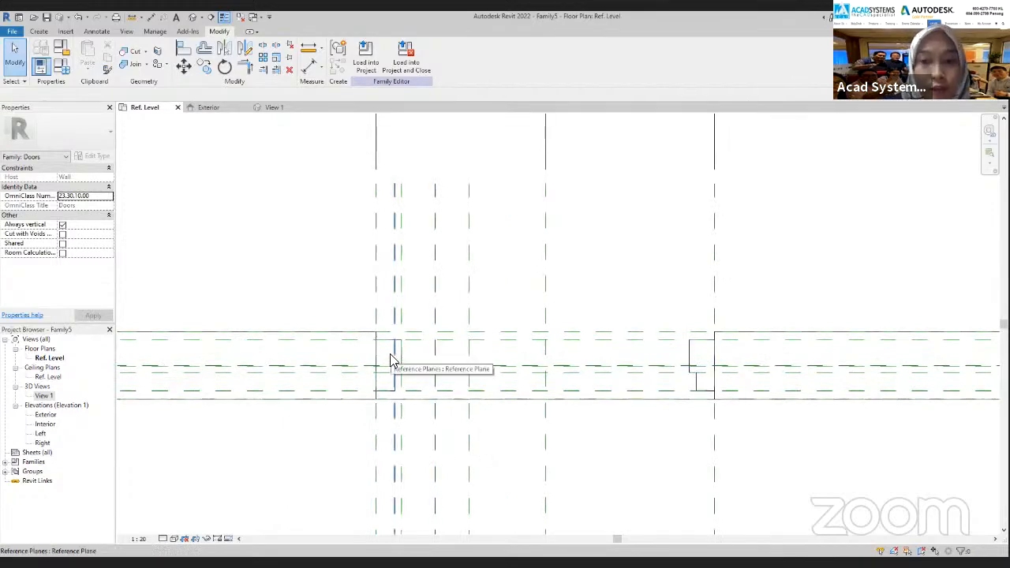
pyautogui.scroll(-1, 465, 368)
pyautogui.moveTo(466, 368)
pyautogui.mouseDown(button='middle')
pyautogui.moveTo(394, 315)
pyautogui.moveTo(454, 362)
pyautogui.mouseUp(button='middle')
pyautogui.scroll(-1, 460, 363)
pyautogui.moveTo(418, 390); pyautogui.dragTo(444, 388, button='middle')
pyautogui.scroll(-1, 468, 367)
pyautogui.scroll(3, 465, 363)
pyautogui.scroll(1, 444, 389)
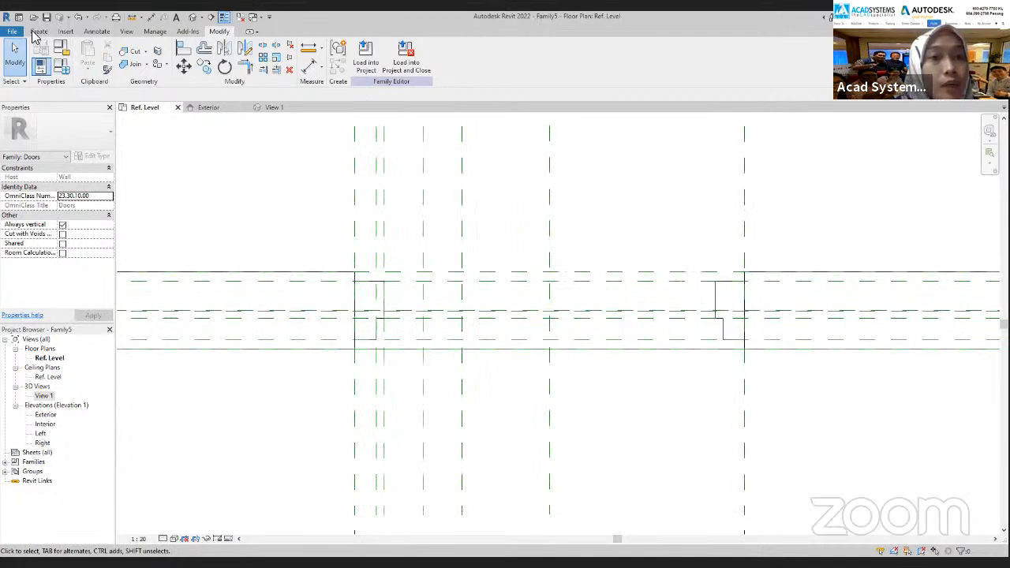
# Step: Create the door panel as an extrusion from a rectangle about 890 by 55 mm fitted between the frame's two stepped recesses
pyautogui.click(37, 32)
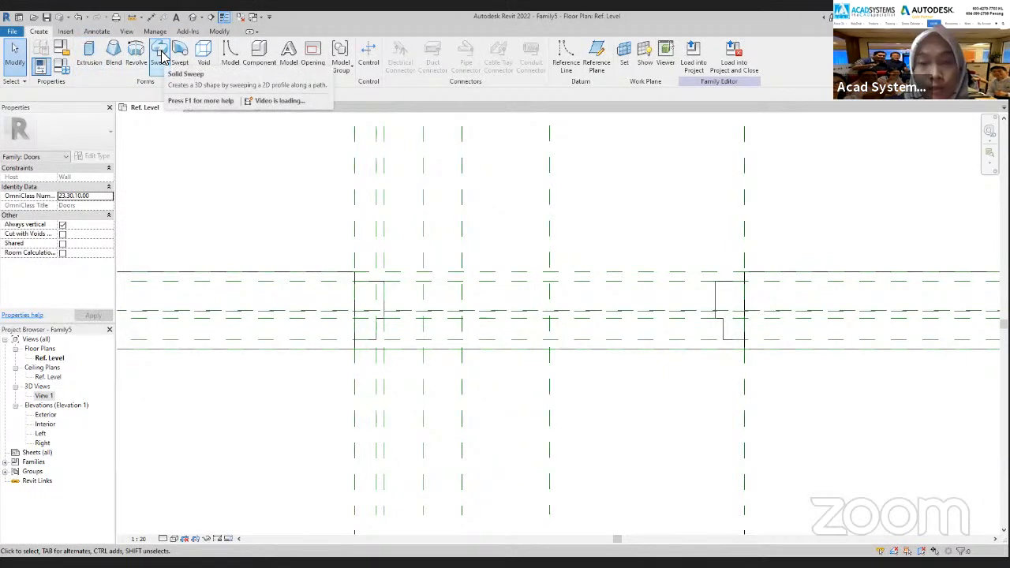
pyautogui.click(95, 57)
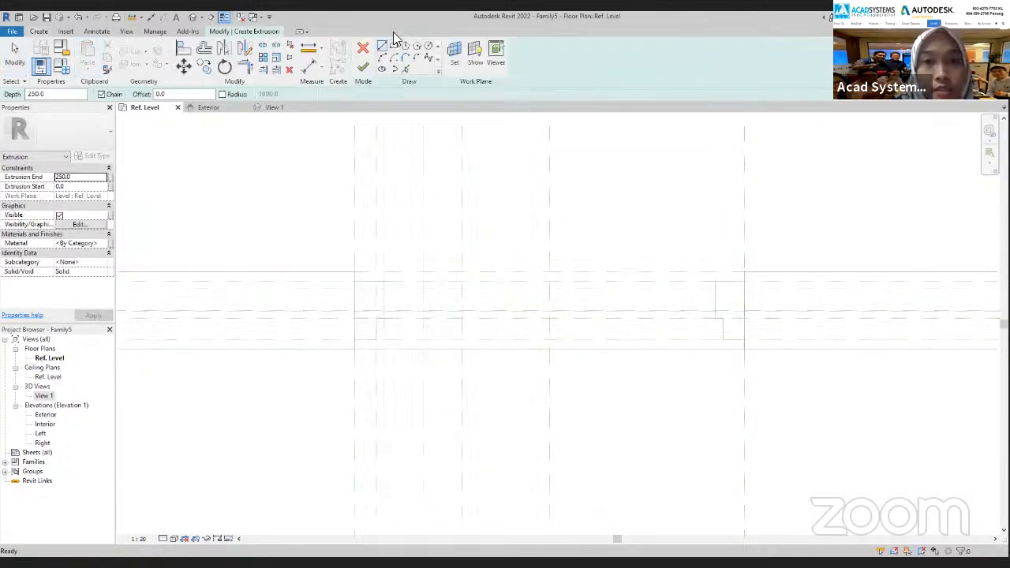
pyautogui.click(394, 46)
pyautogui.scroll(1, 372, 332)
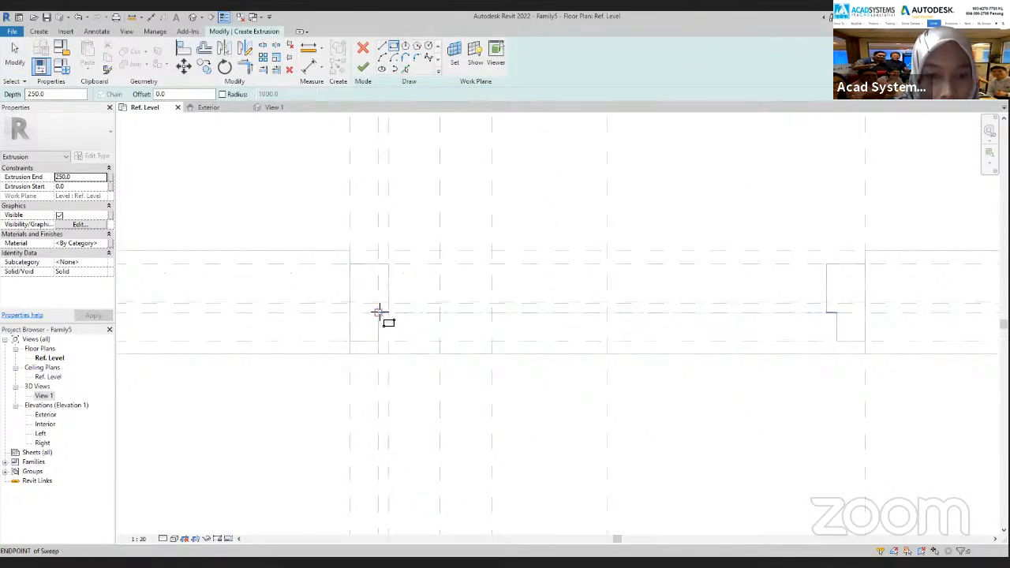
pyautogui.click(379, 313)
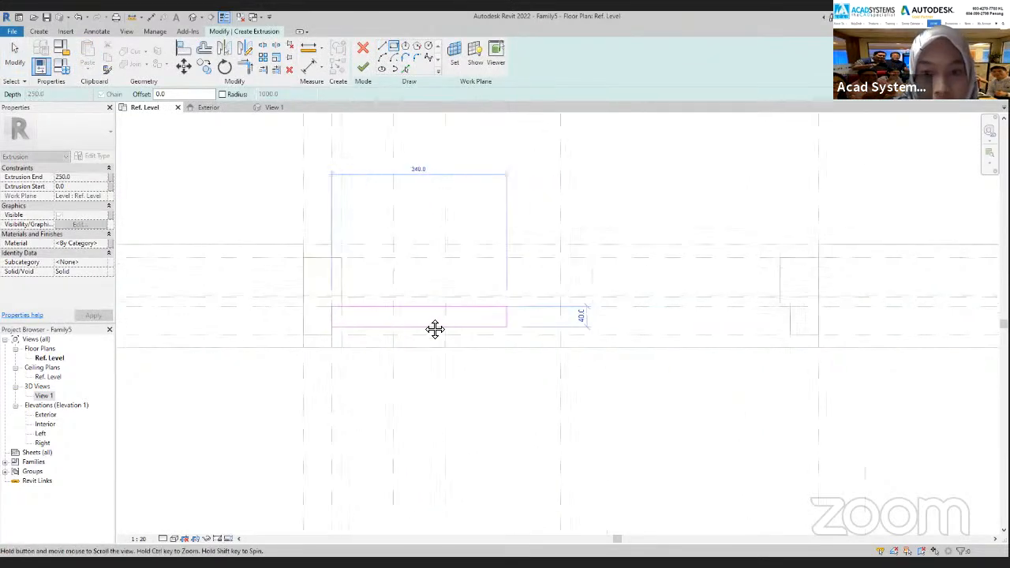
pyautogui.click(680, 323)
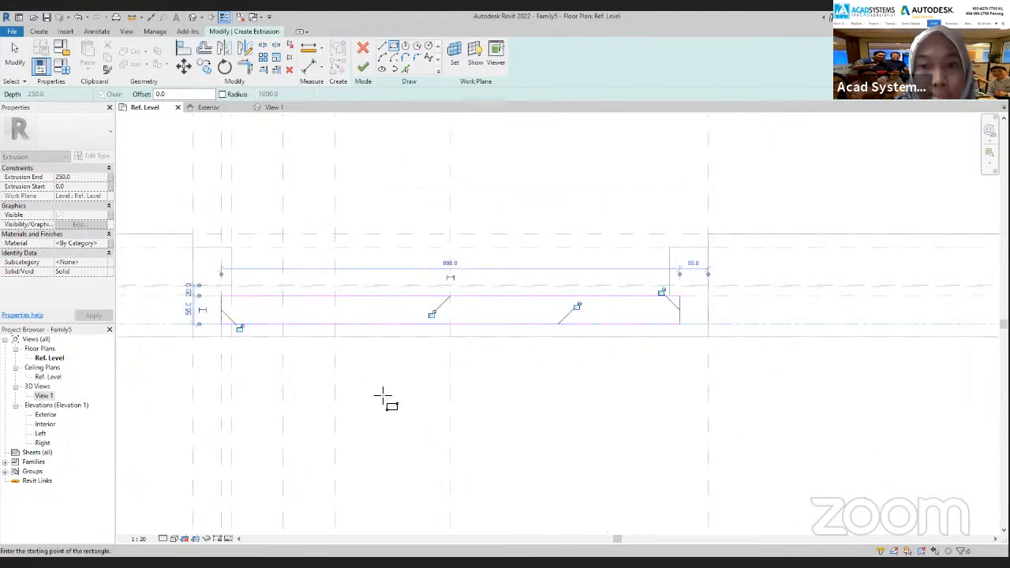
pyautogui.click(363, 71)
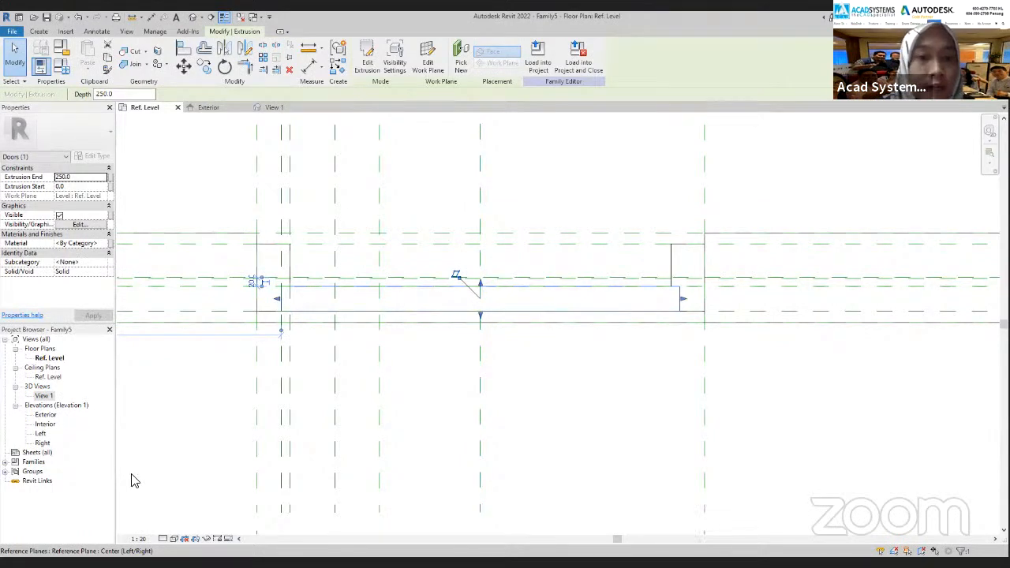
# Step: Switch to the PowerPoint slide to check the target door's design, and return to the plan in Revit
pyautogui.hotkey('alt', 'Tab')
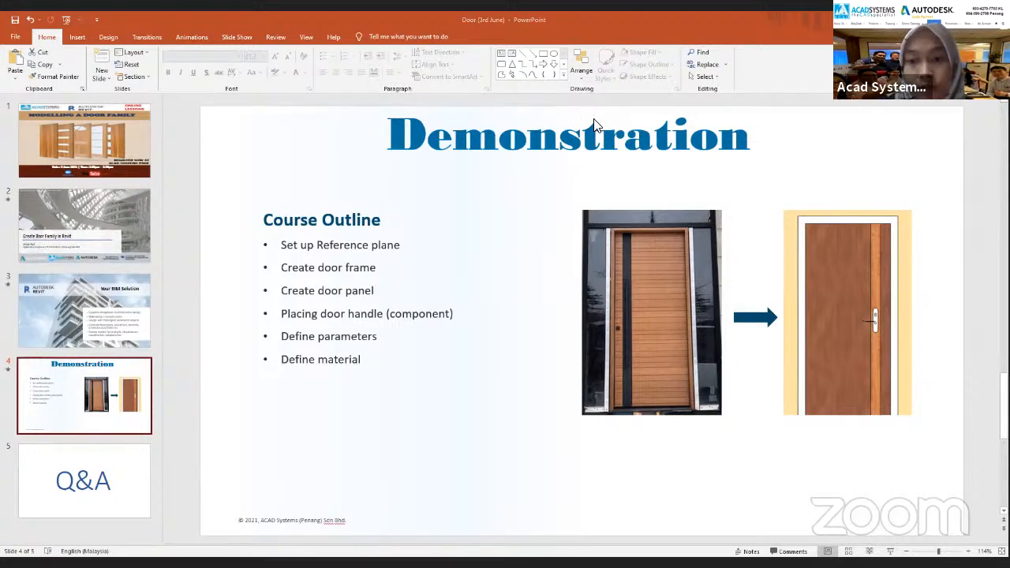
pyautogui.hotkey('alt', 'Tab')
pyautogui.scroll(-1, 502, 305)
pyautogui.scroll(4, 436, 360)
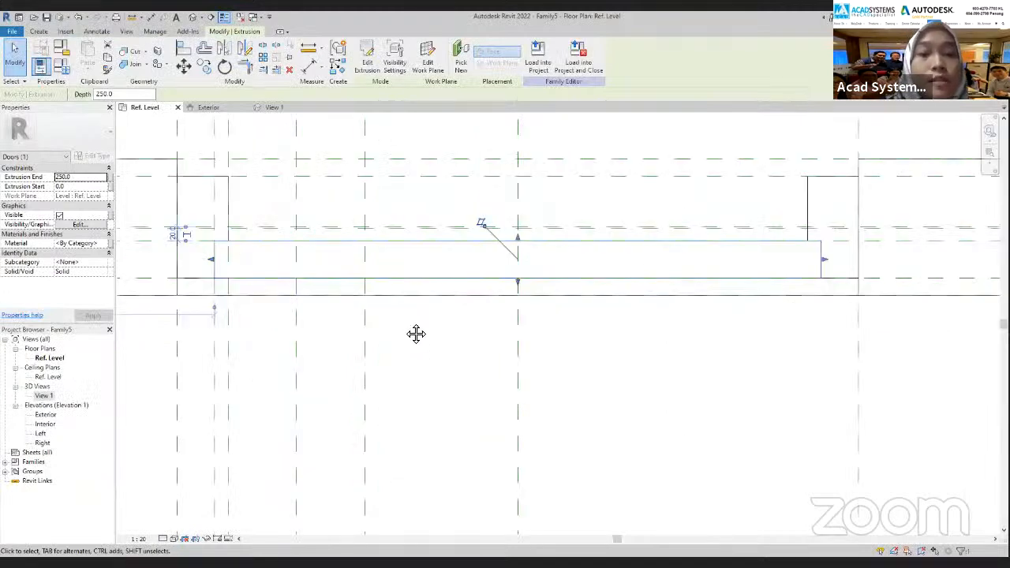
pyautogui.moveTo(413, 334); pyautogui.dragTo(523, 374, button='middle')
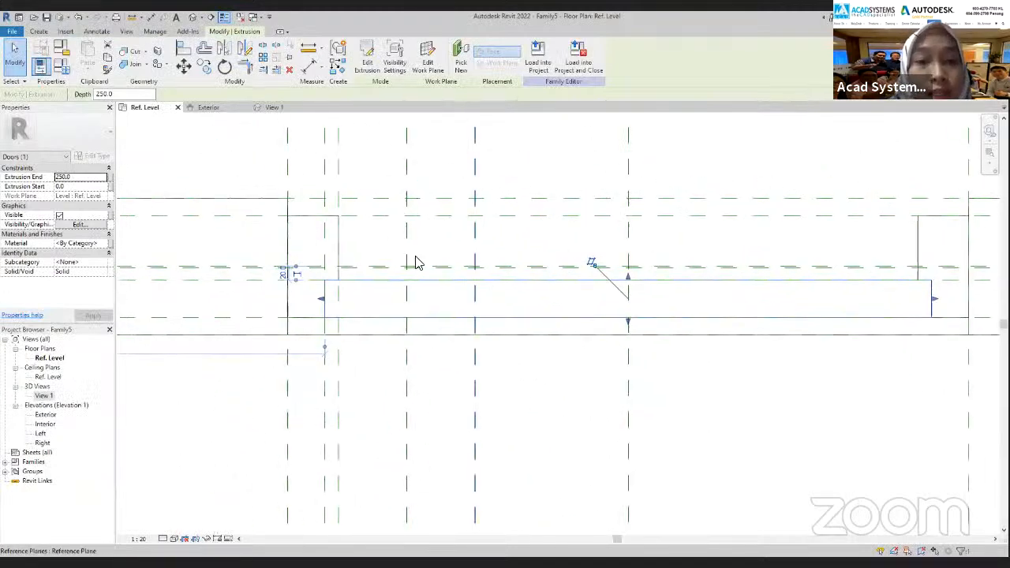
# Step: Start a second extrusion and sketch a 100 by 18 mm rectangle against the panel's upper edge, between the two 100 mm-spaced reference planes
pyautogui.click(37, 34)
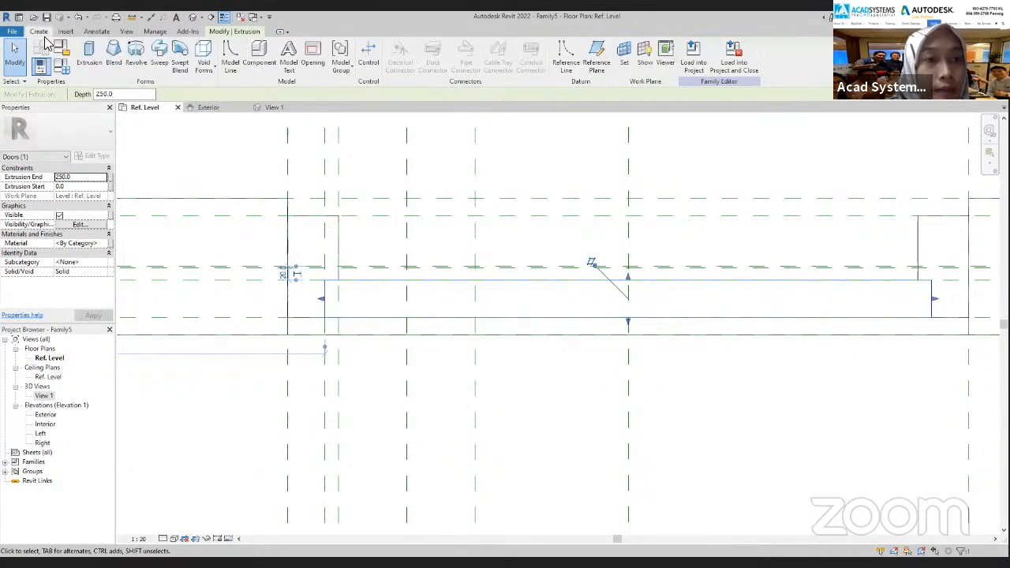
pyautogui.click(91, 60)
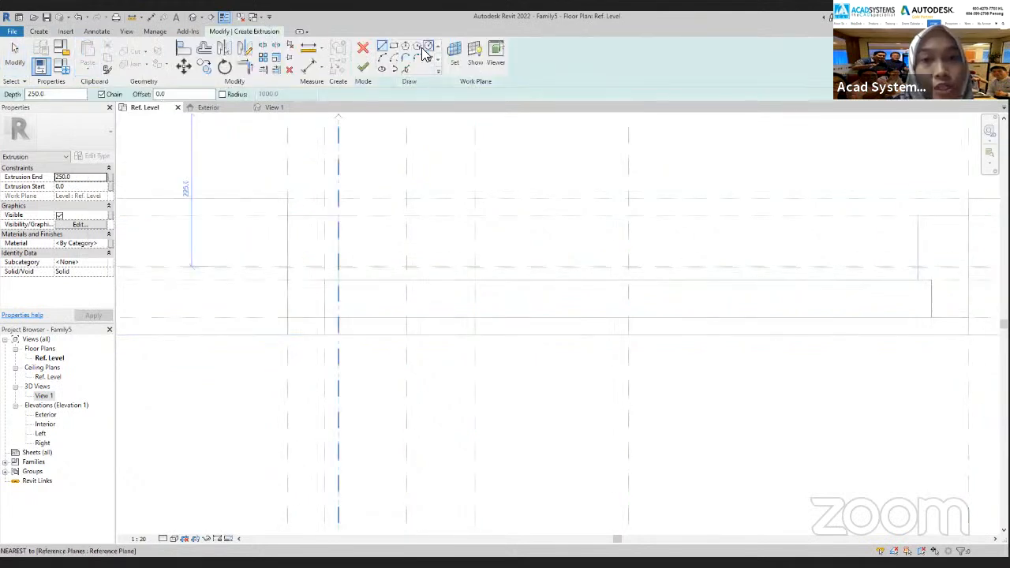
pyautogui.click(395, 47)
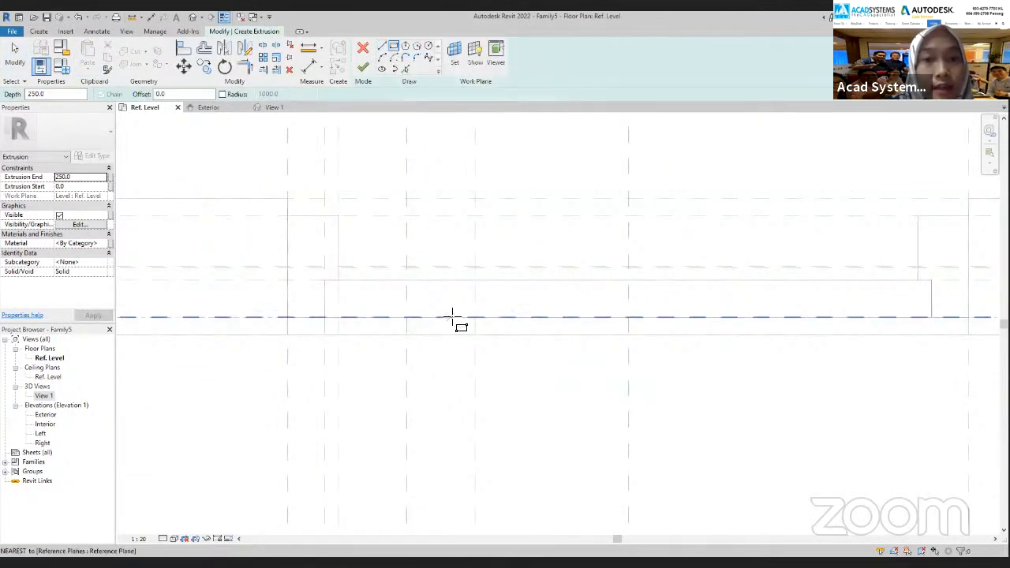
pyautogui.scroll(3, 409, 292)
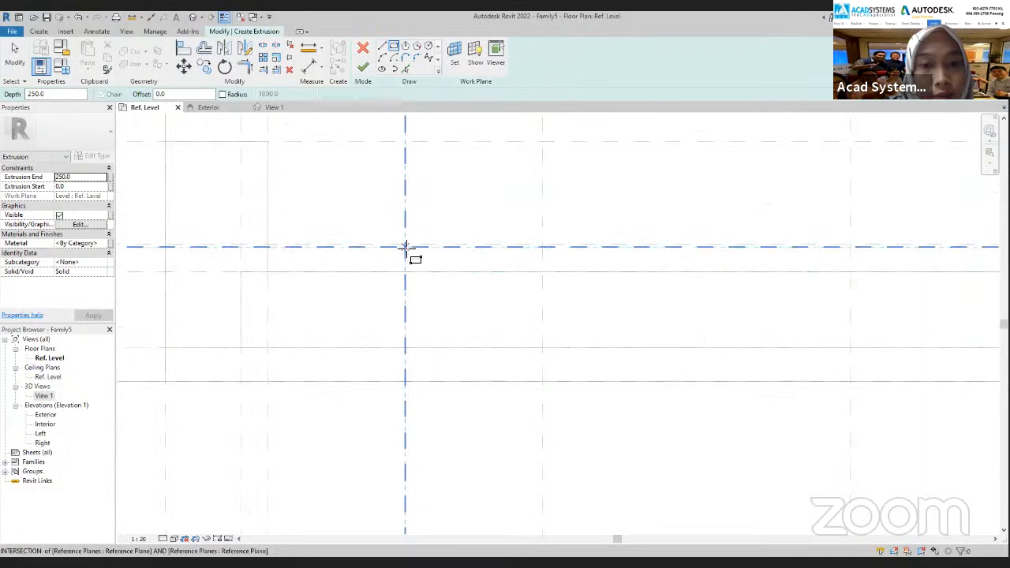
pyautogui.click(405, 247)
pyautogui.click(543, 272)
# Step: Lock all four edges of the strip's rectangle to their reference planes and finish the extrusion
pyautogui.scroll(-2, 442, 352)
pyautogui.scroll(2, 499, 273)
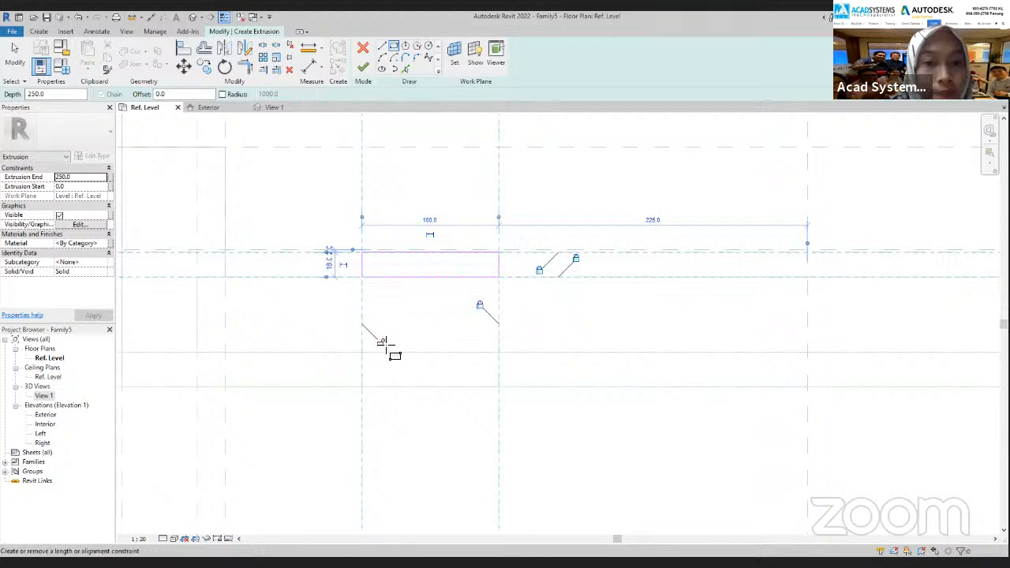
pyautogui.scroll(-2, 431, 311)
pyautogui.click(363, 68)
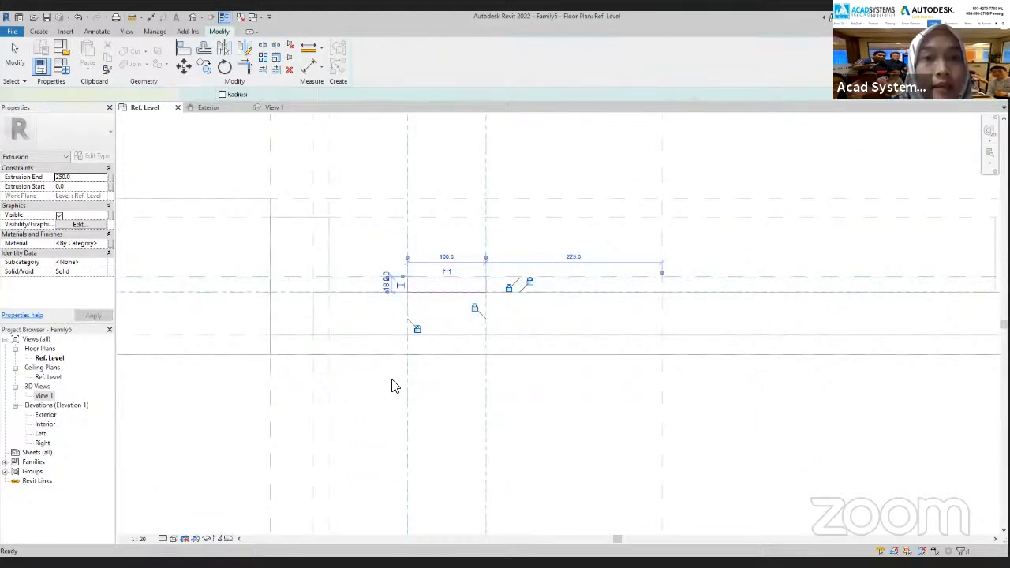
pyautogui.click(397, 293)
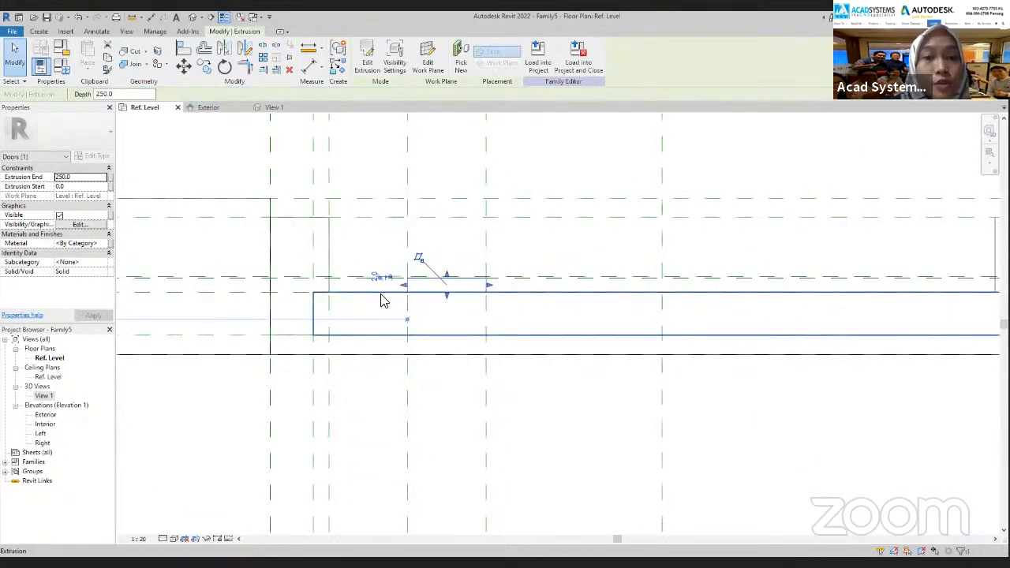
# Step: Edit the door panel extrusion's sketch, align its rectangle's edges to the surrounding reference planes, and finish the extrusion
pyautogui.scroll(-3, 388, 361)
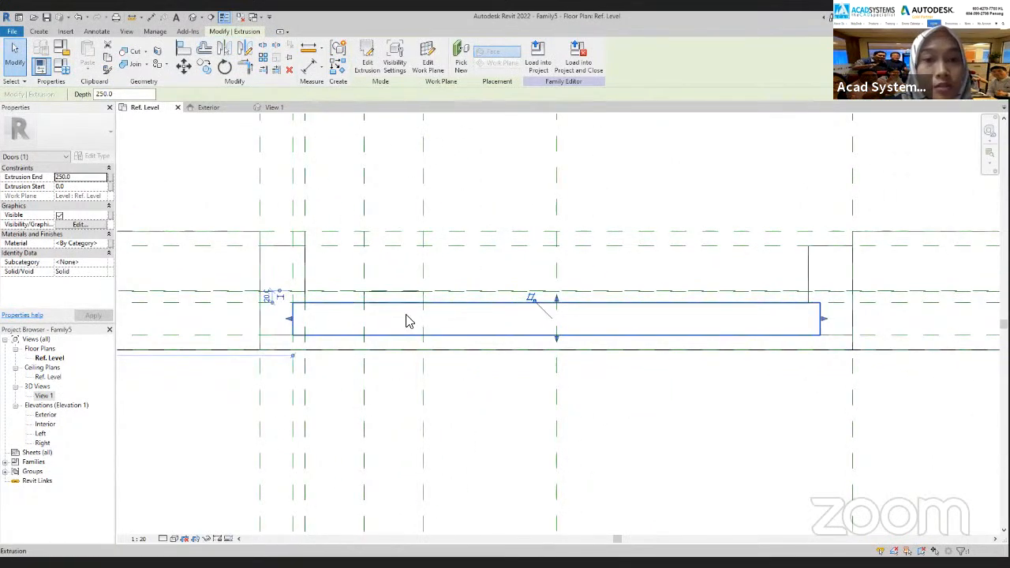
pyautogui.click(399, 363)
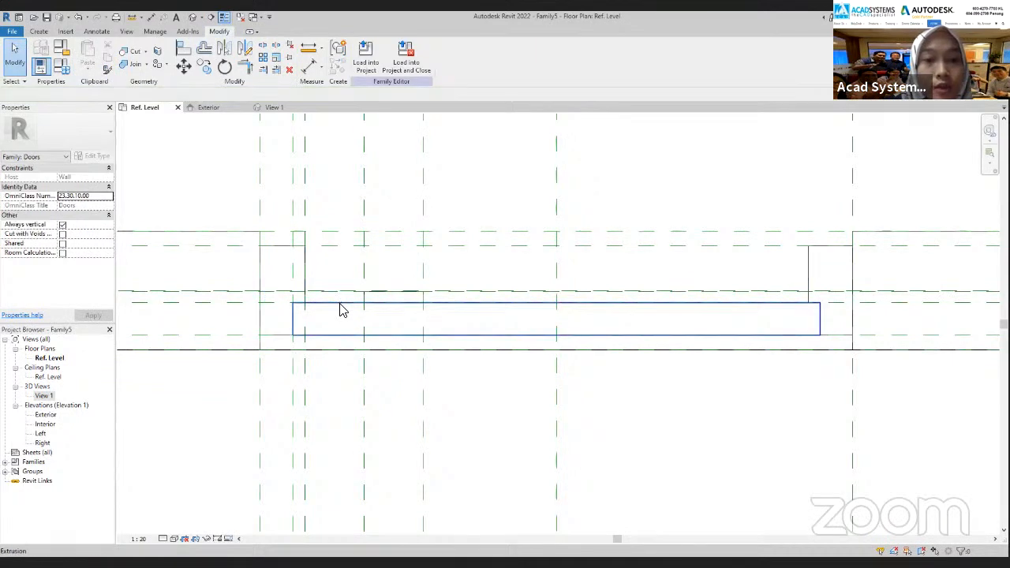
pyautogui.click(340, 303)
pyautogui.click(369, 64)
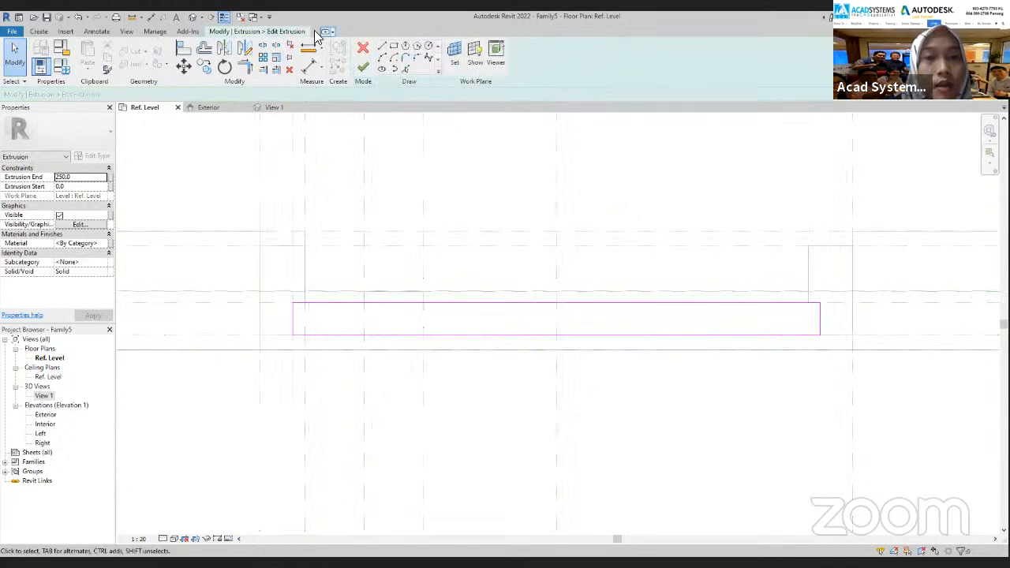
pyautogui.click(183, 52)
pyautogui.scroll(-1, 300, 325)
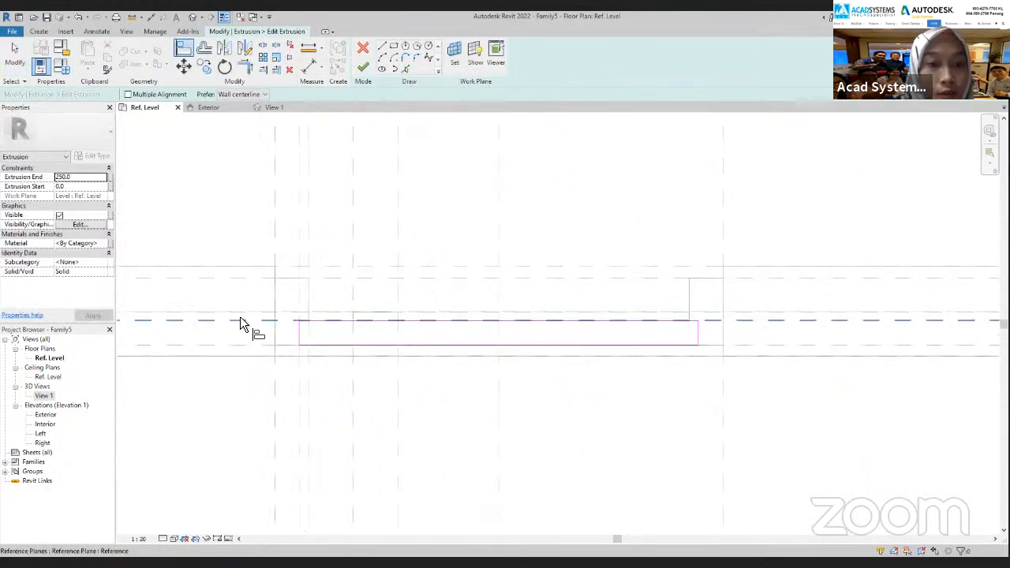
pyautogui.click(239, 324)
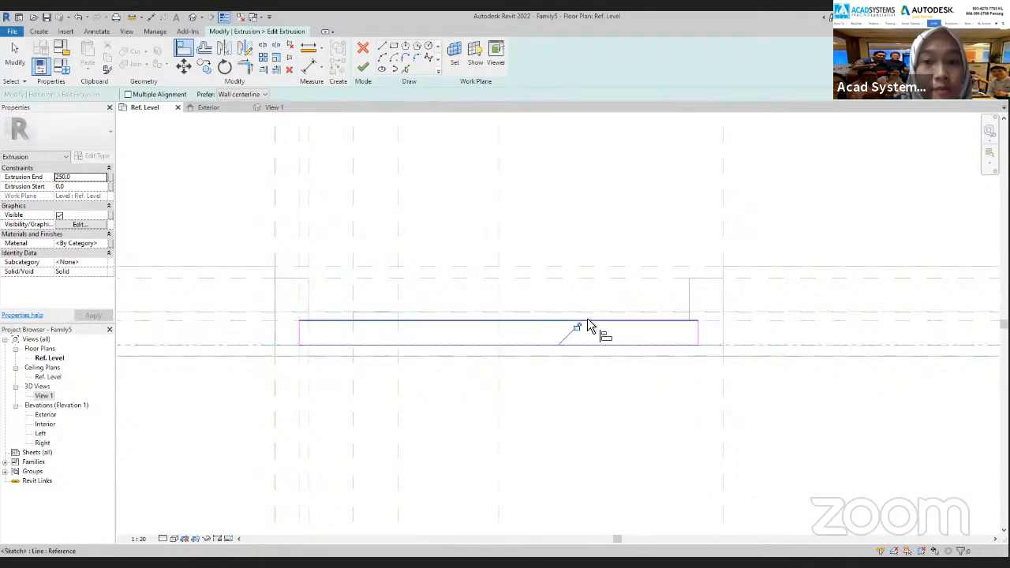
pyautogui.click(299, 392)
pyautogui.click(299, 338)
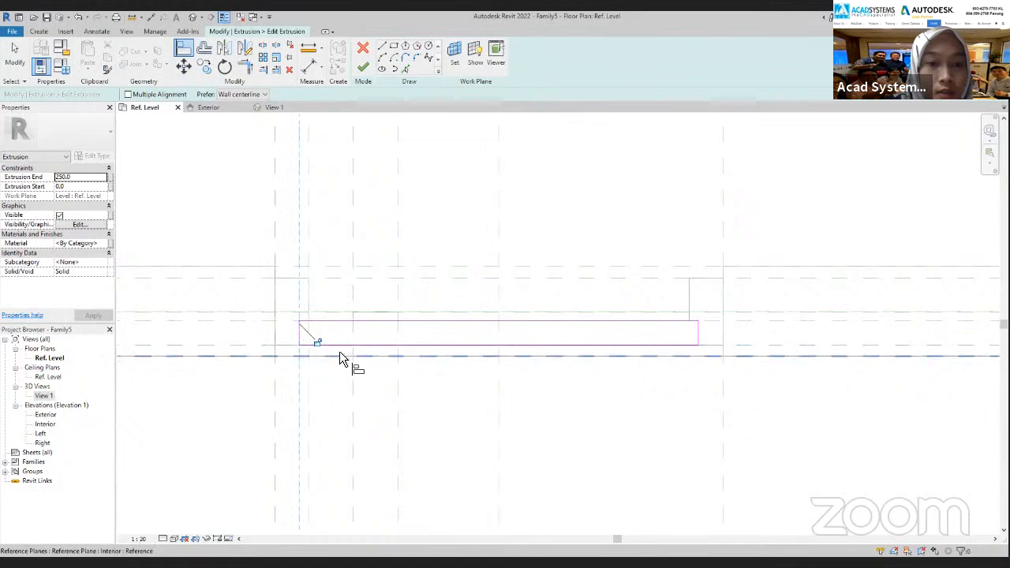
pyautogui.click(363, 69)
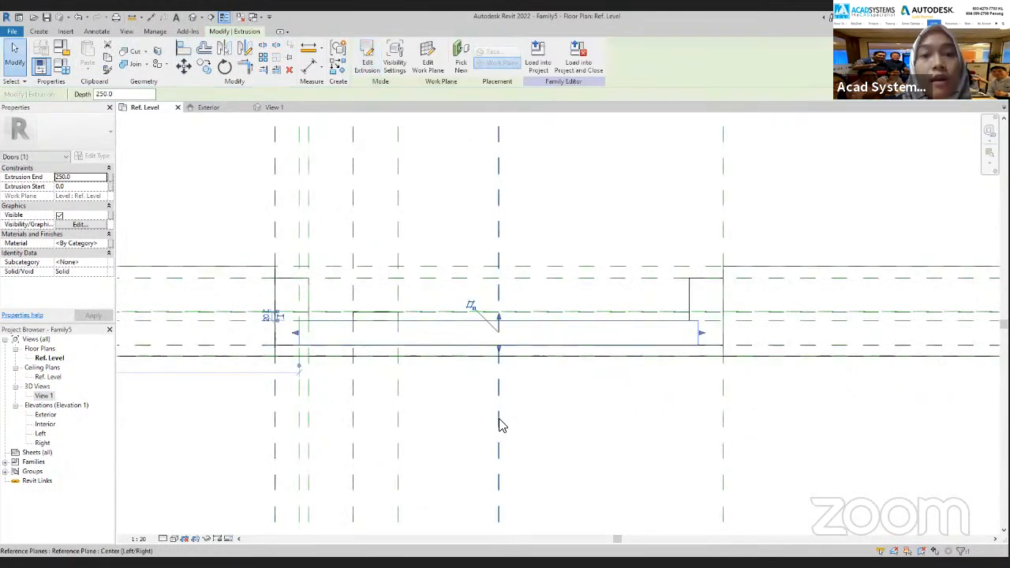
pyautogui.click(533, 452)
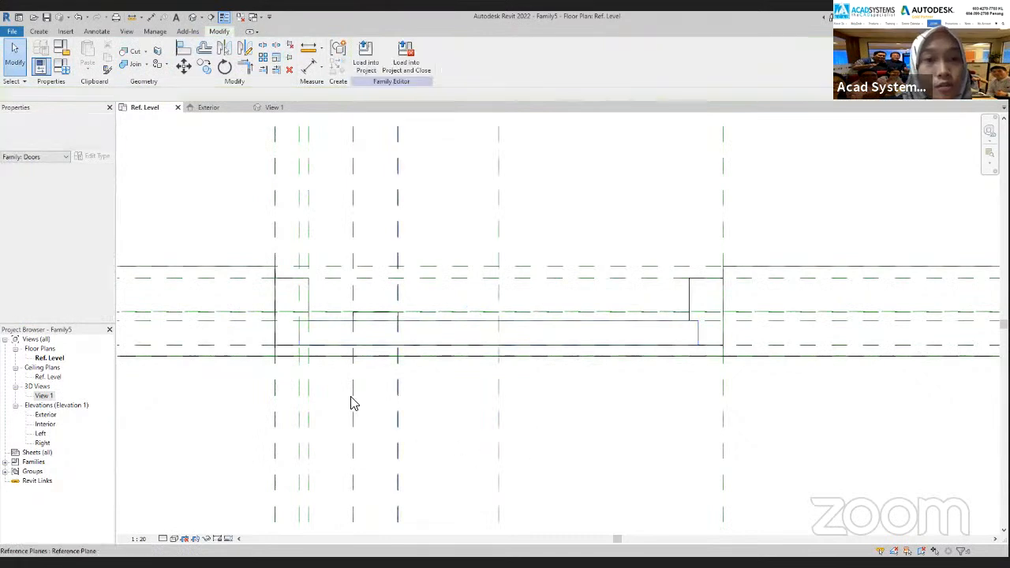
# Step: Inspect the height of the door panel and strip extrusions in the 3D view
pyautogui.click(274, 107)
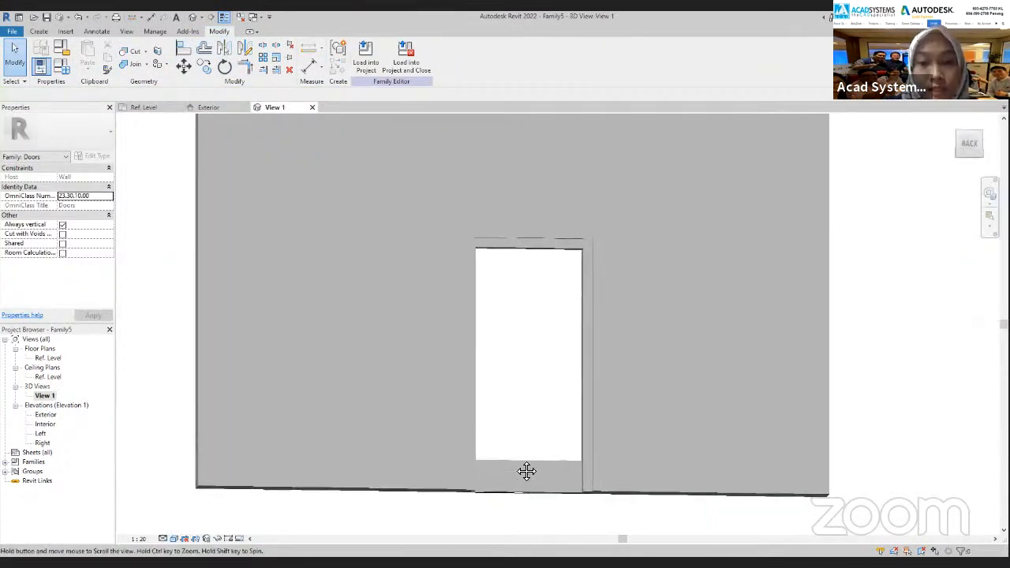
pyautogui.scroll(3, 558, 442)
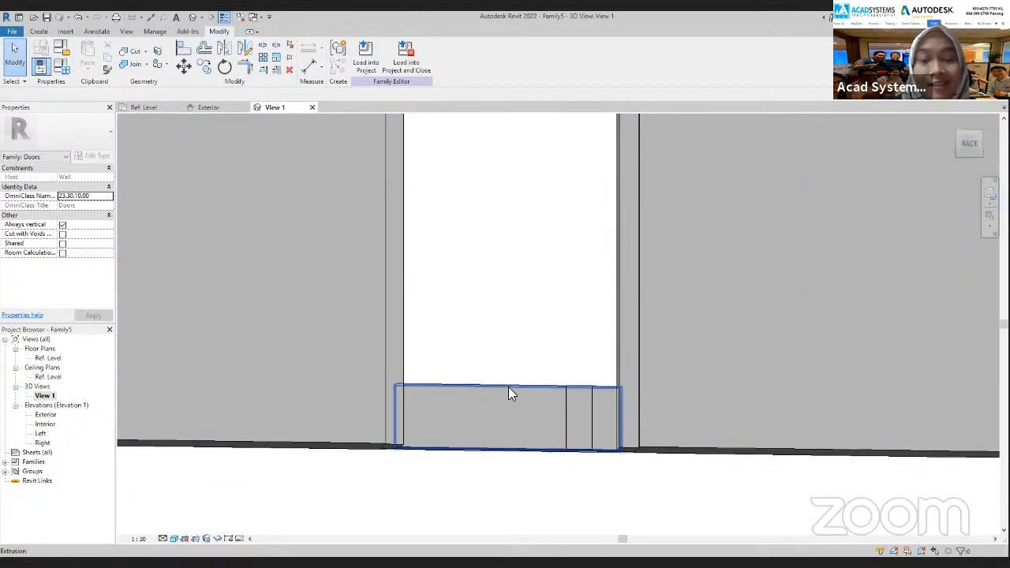
pyautogui.keyDown('shift'); pyautogui.moveTo(508, 393); pyautogui.dragTo(560, 494, button='middle'); pyautogui.keyUp('shift')
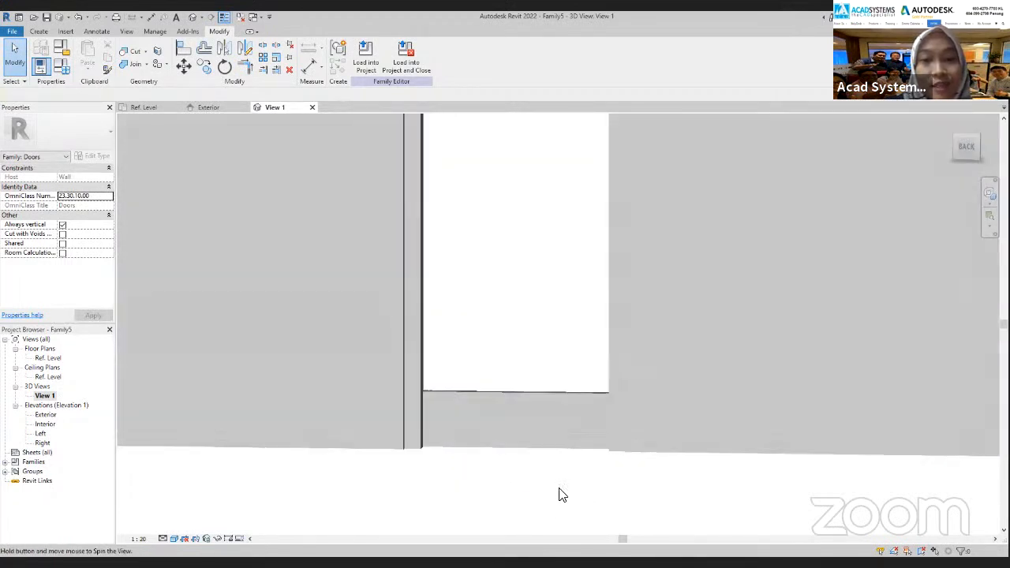
pyautogui.click(471, 406)
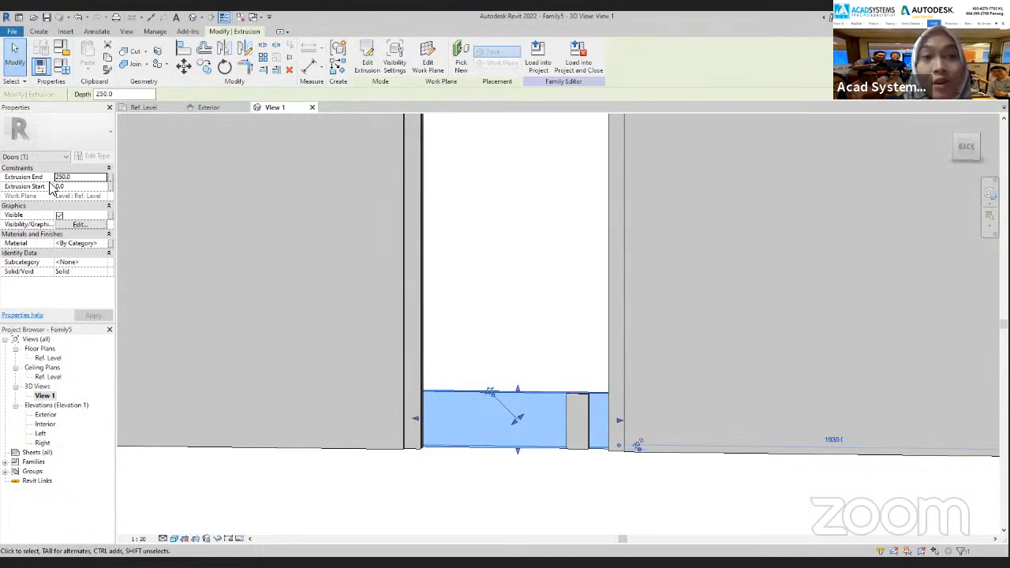
pyautogui.click(487, 469)
pyautogui.scroll(-1, 490, 473)
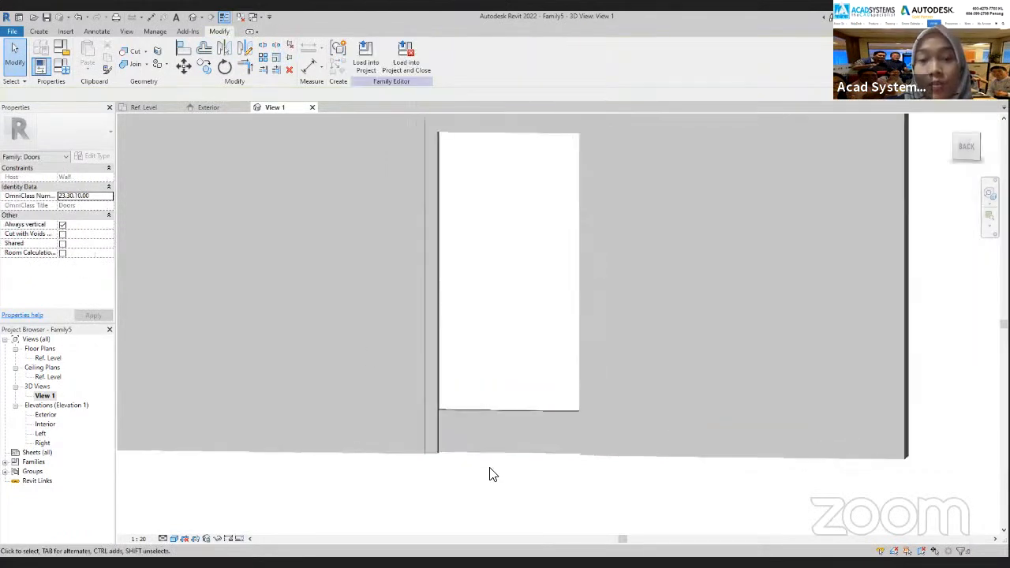
pyautogui.moveTo(492, 474); pyautogui.dragTo(448, 435, button='middle')
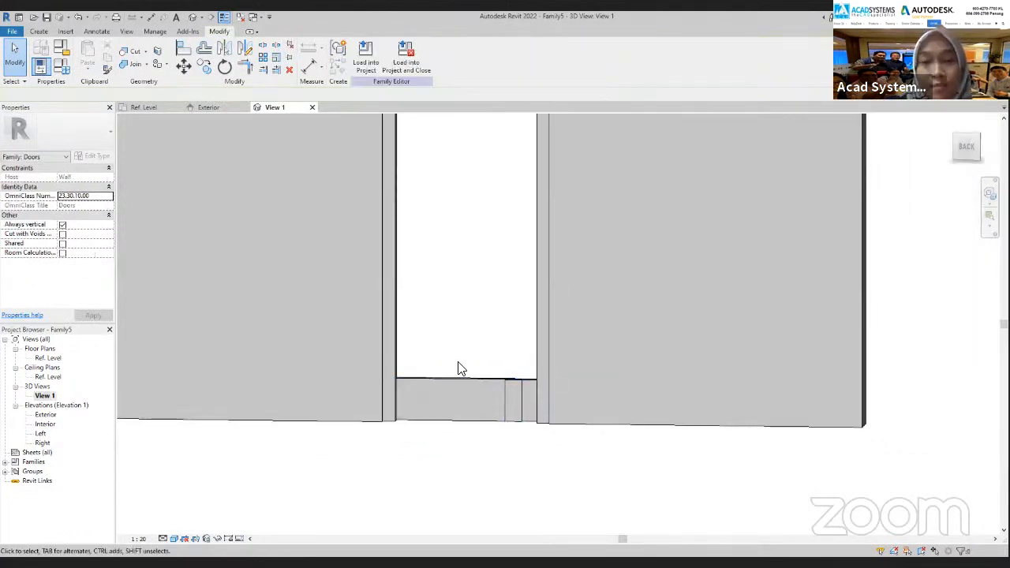
# Step: Examine the door in the Exterior elevation and open the Interior elevation
pyautogui.click(201, 108)
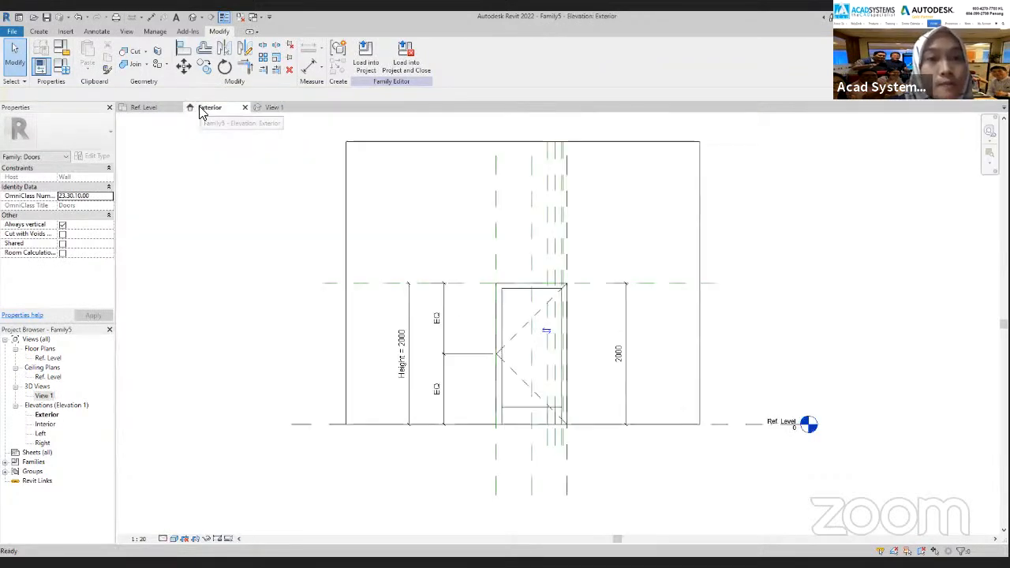
pyautogui.scroll(2, 535, 428)
pyautogui.scroll(3, 553, 395)
pyautogui.scroll(-2, 531, 365)
pyautogui.scroll(-1, 487, 430)
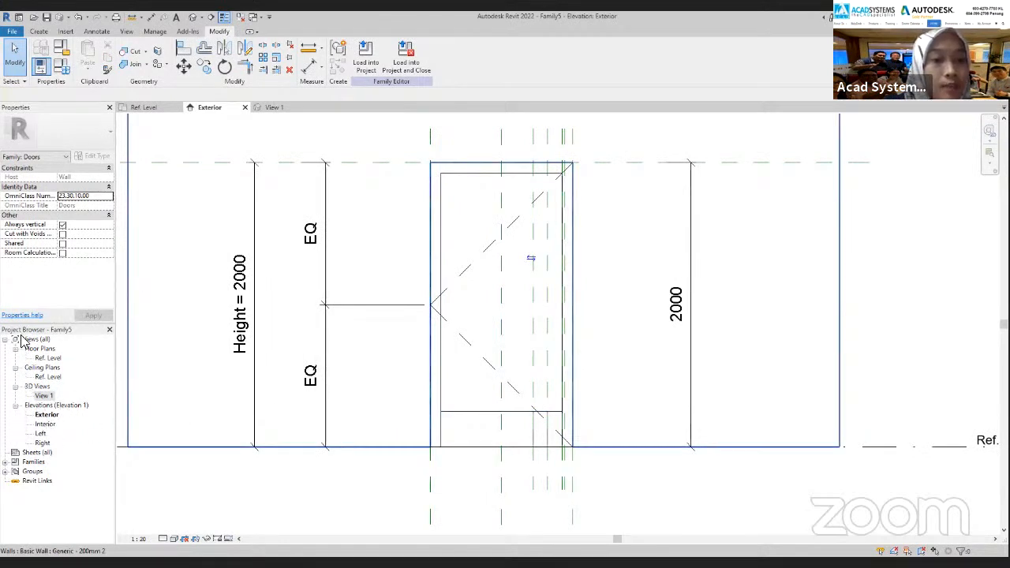
pyautogui.doubleClick(44, 425)
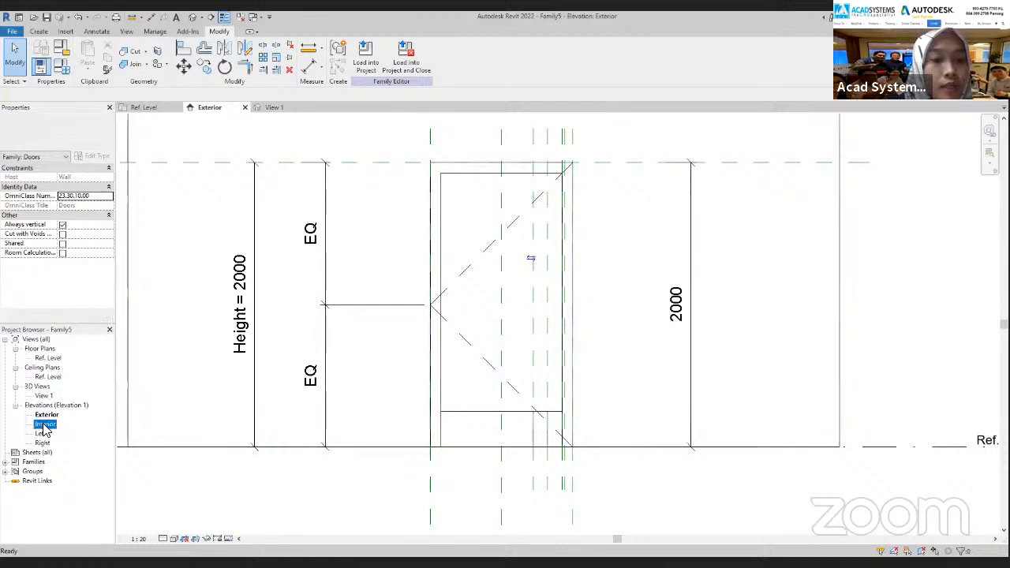
pyautogui.scroll(3, 500, 310)
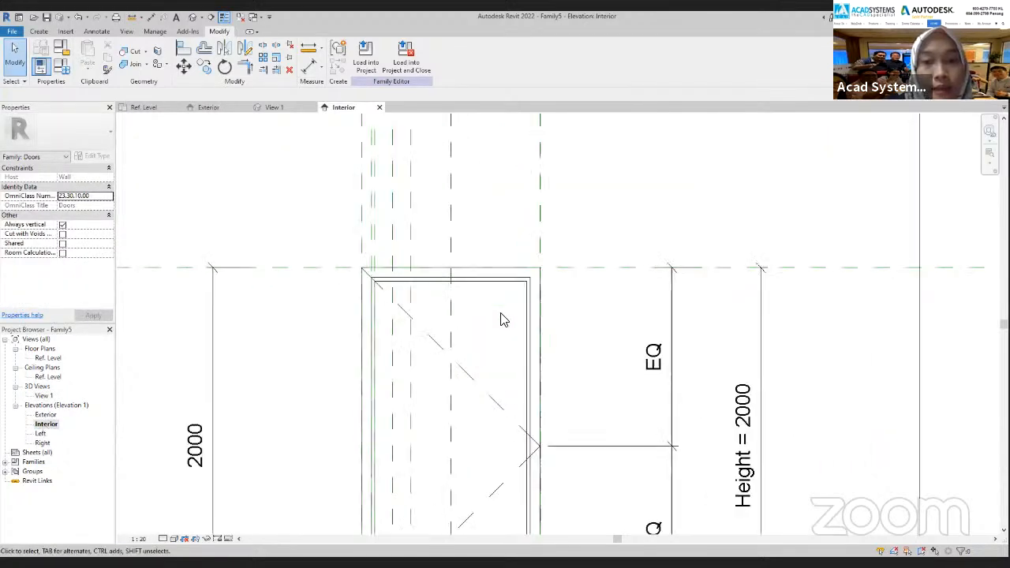
# Step: Draw a horizontal reference plane along the frame head's recess edge, 55 mm below the opening's top, from the door's centre past the jamb
pyautogui.click(36, 33)
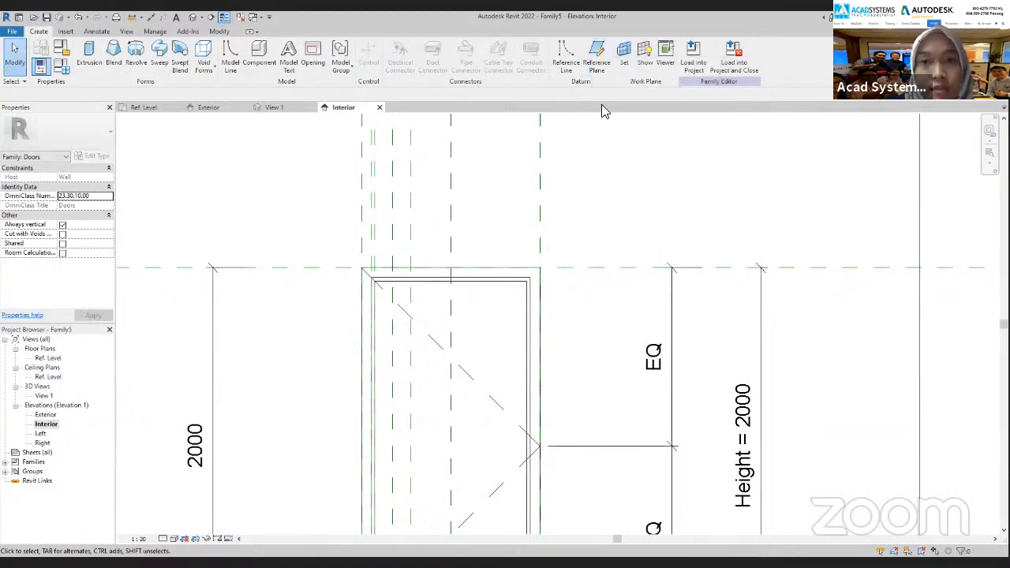
pyautogui.click(594, 60)
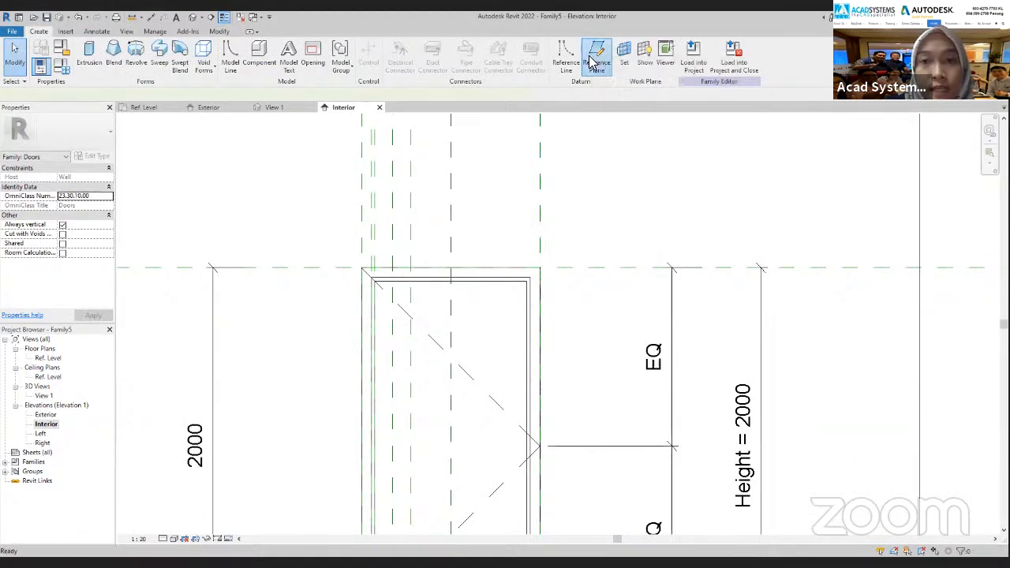
pyautogui.scroll(2, 472, 267)
pyautogui.click(437, 285)
pyautogui.moveTo(504, 289); pyautogui.dragTo(737, 273, button='middle')
pyautogui.click(295, 269)
pyautogui.scroll(2, 669, 289)
pyautogui.click(674, 265)
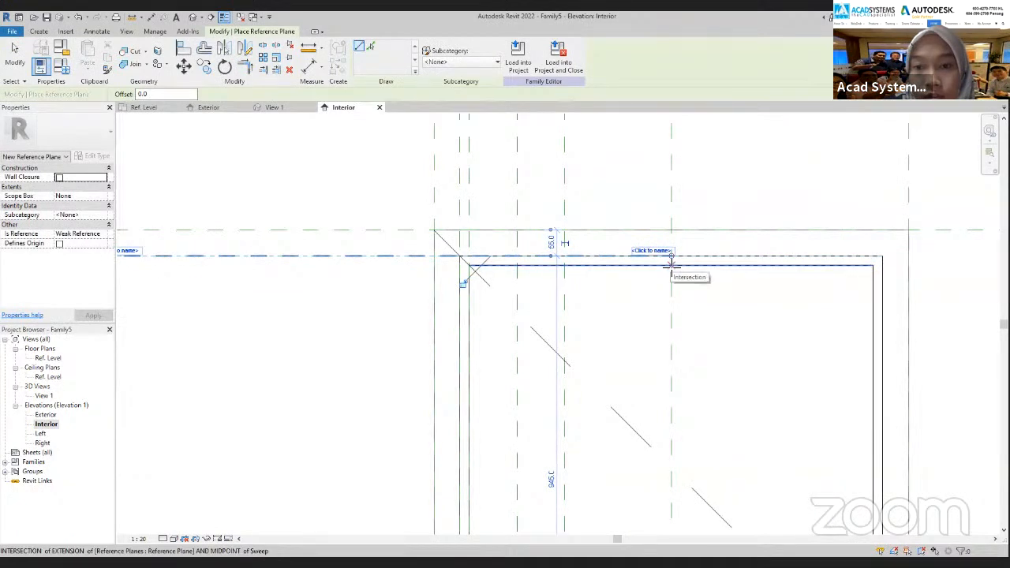
# Step: Draw a second horizontal reference plane along the frame head's innermost edge, from the door's centre past the jamb
pyautogui.click(672, 267)
pyautogui.moveTo(165, 266); pyautogui.dragTo(401, 277, button='middle')
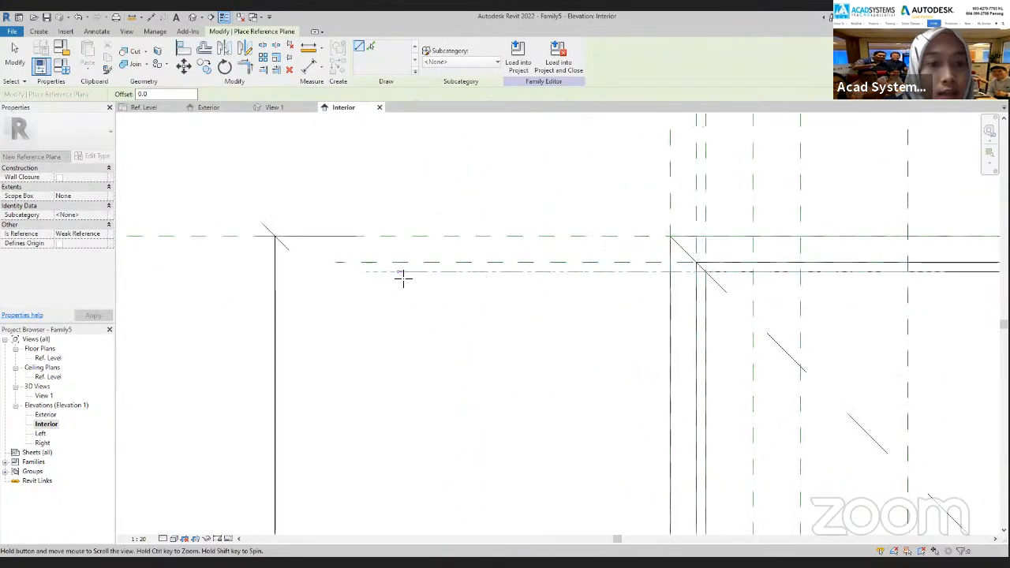
pyautogui.click(339, 273)
pyautogui.scroll(-1, 726, 377)
pyautogui.moveTo(735, 379); pyautogui.dragTo(435, 326, button='middle')
pyautogui.press('Escape')
pyautogui.press('Escape')
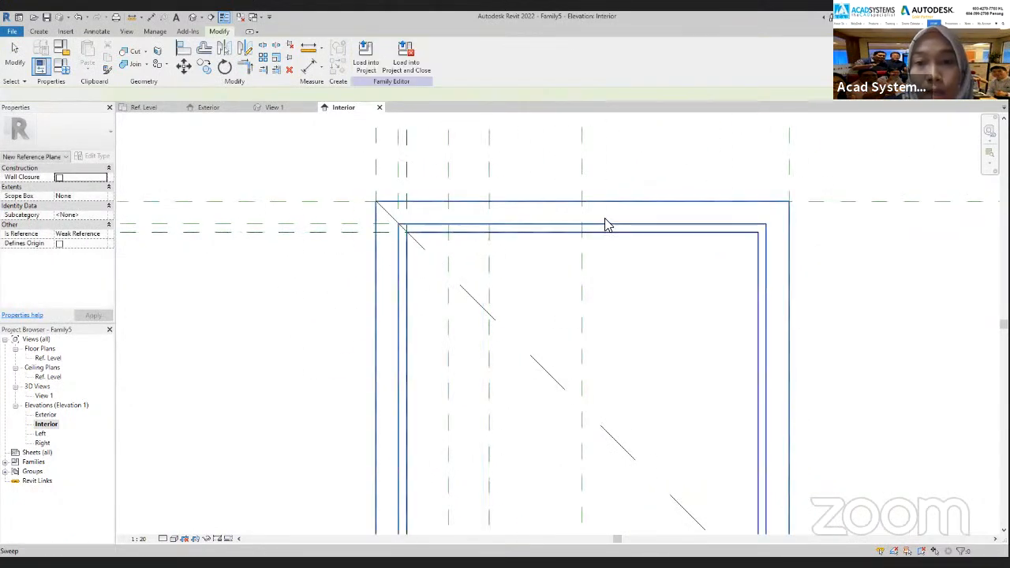
# Step: Extend both horizontal reference planes from the door's centre past the opposite jamb
pyautogui.click(327, 229)
pyautogui.moveTo(582, 233); pyautogui.dragTo(699, 239)
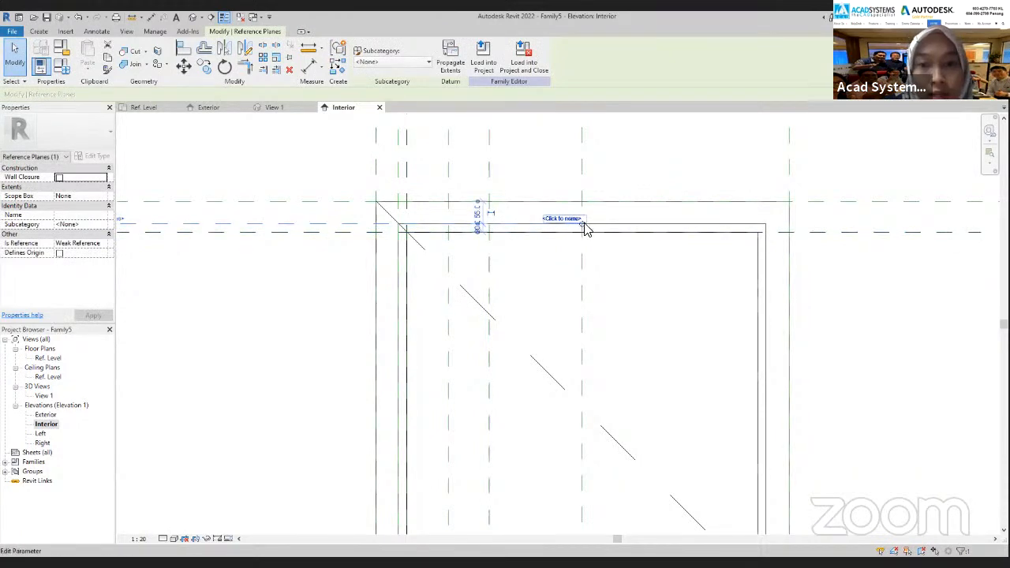
pyautogui.moveTo(582, 224); pyautogui.dragTo(705, 223)
pyautogui.scroll(-2, 705, 223)
pyautogui.moveTo(705, 224); pyautogui.dragTo(684, 213, button='middle')
pyautogui.press('Escape')
pyautogui.scroll(-2, 705, 223)
pyautogui.moveTo(701, 343); pyautogui.dragTo(589, 165, button='middle')
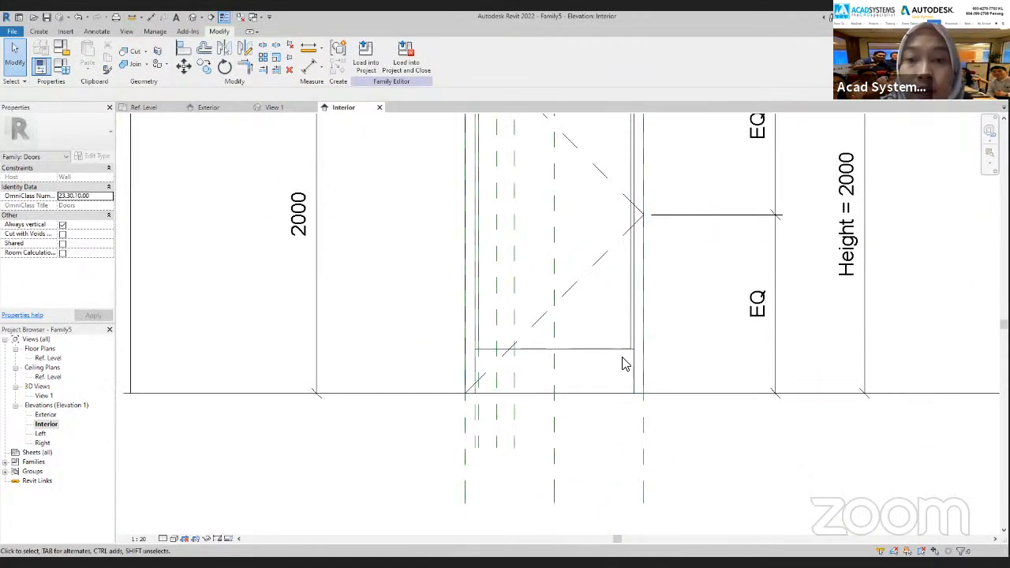
pyautogui.moveTo(637, 376); pyautogui.dragTo(633, 444, button='middle')
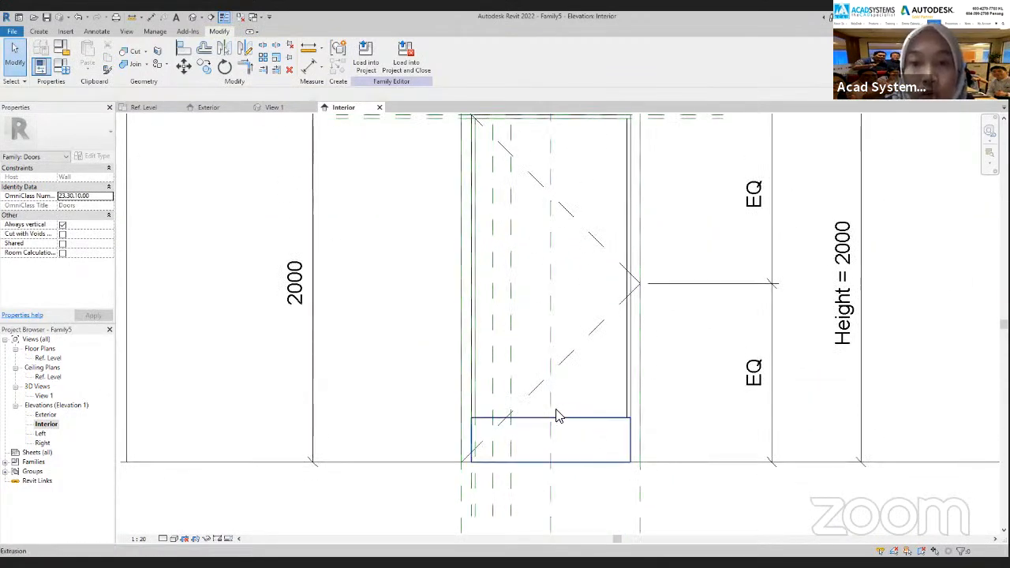
pyautogui.moveTo(566, 448); pyautogui.dragTo(569, 497, button='middle')
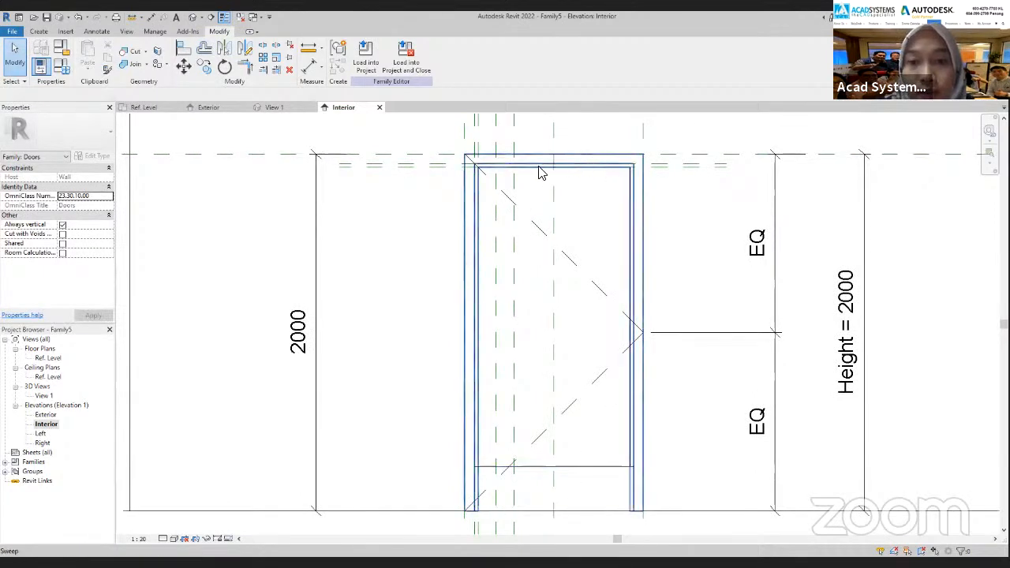
pyautogui.scroll(2, 551, 173)
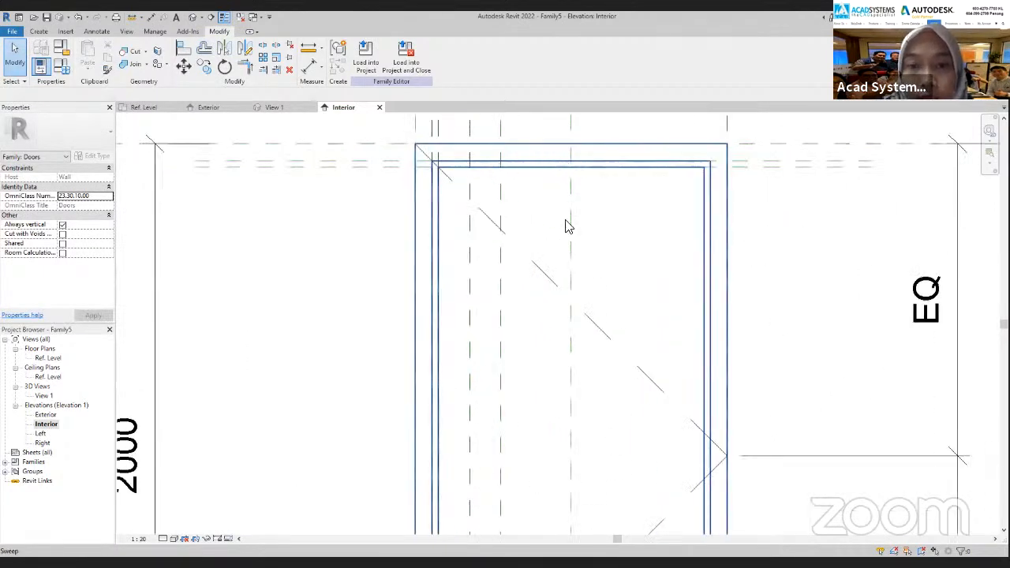
pyautogui.scroll(-2, 551, 179)
pyautogui.moveTo(584, 297); pyautogui.dragTo(539, 140, button='middle')
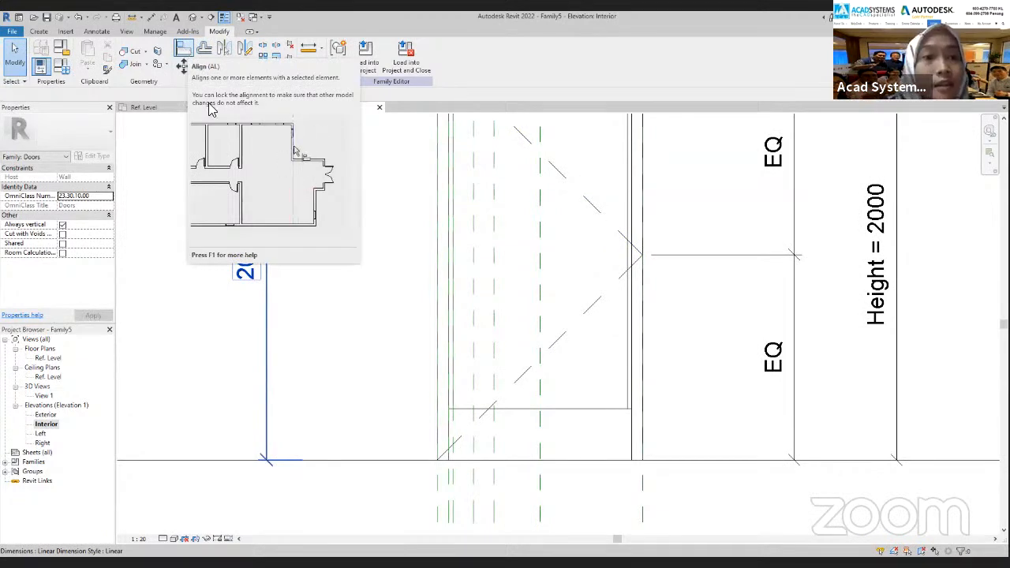
pyautogui.click(184, 49)
pyautogui.scroll(2, 513, 373)
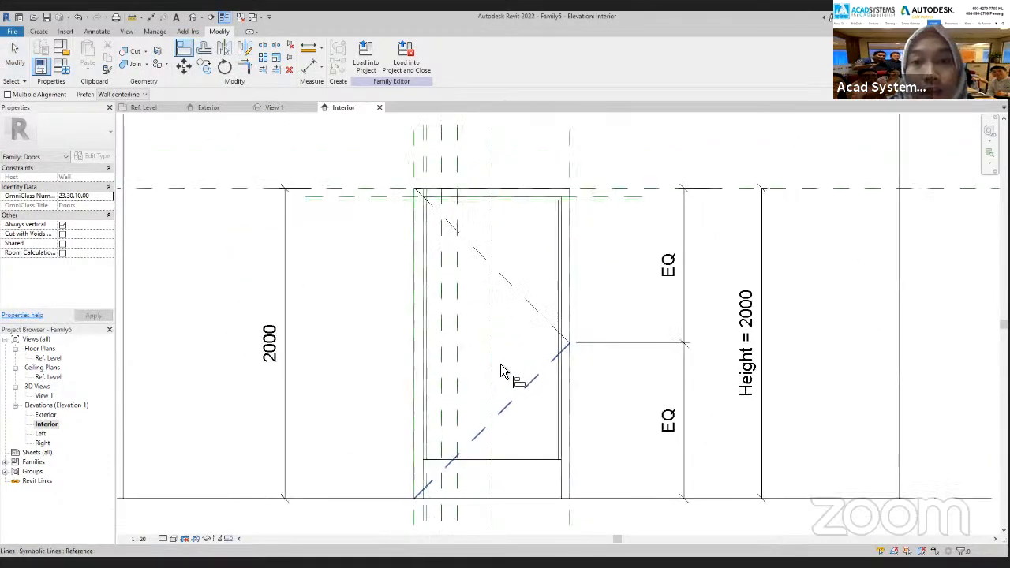
pyautogui.click(367, 199)
pyautogui.press('Escape')
pyautogui.press('Escape')
# Step: Align the door panel extrusion's top edge to the upper reference plane at the frame head's recess
pyautogui.click(187, 51)
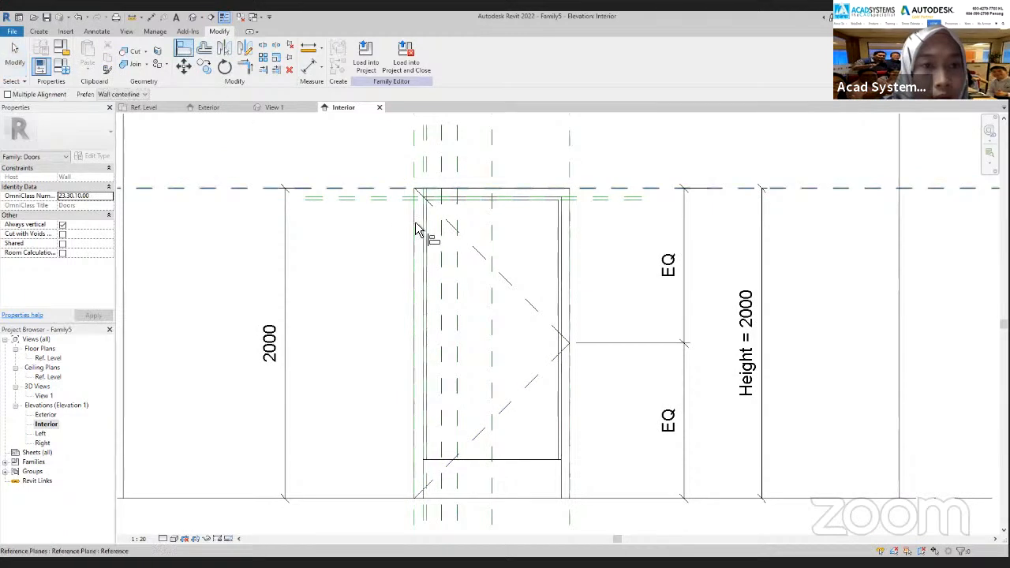
pyautogui.scroll(2, 405, 194)
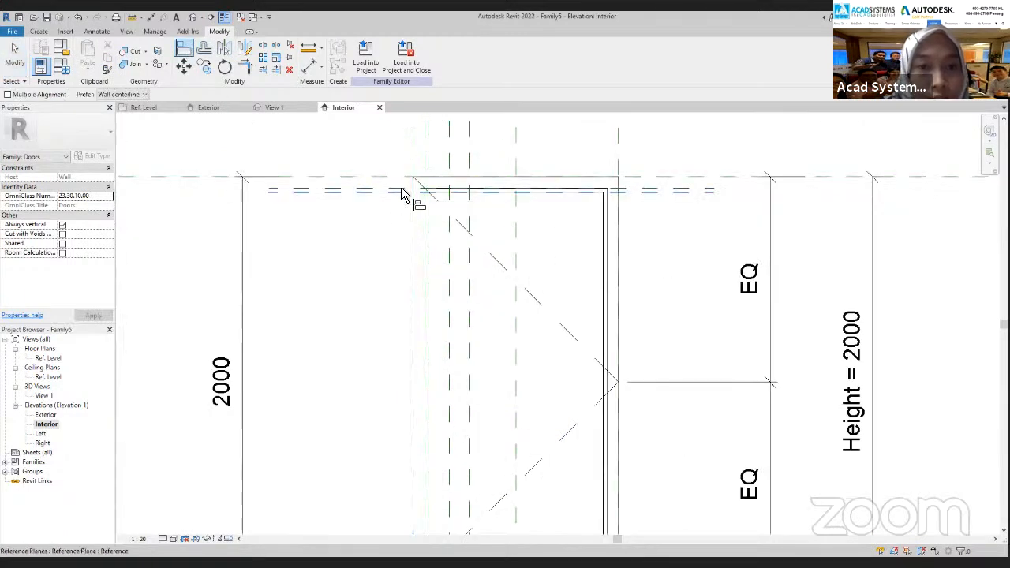
pyautogui.moveTo(496, 333); pyautogui.dragTo(471, 182, button='middle')
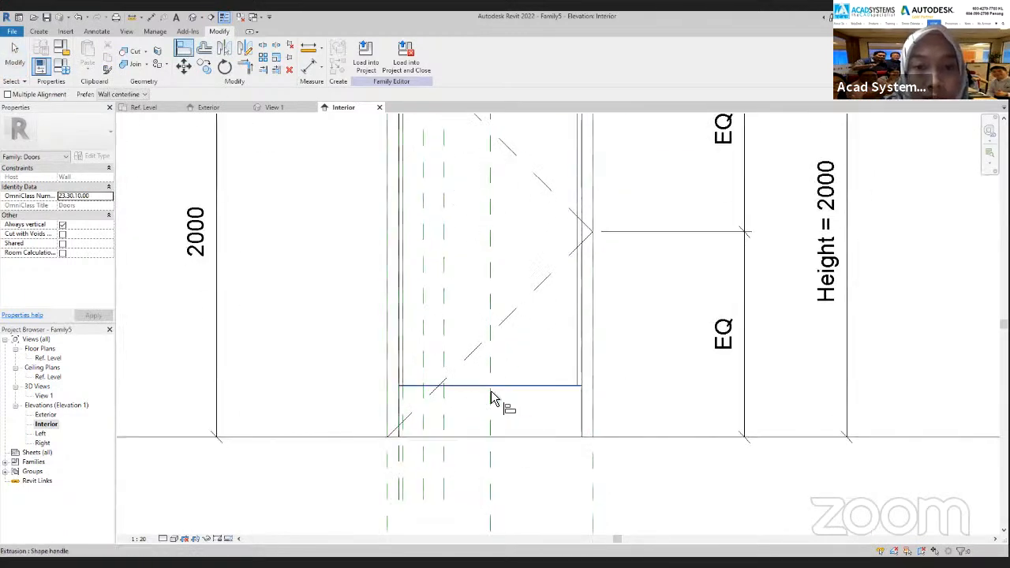
pyautogui.scroll(-1, 583, 386)
pyautogui.scroll(-1, 585, 382)
pyautogui.moveTo(584, 383); pyautogui.dragTo(560, 444, button='middle')
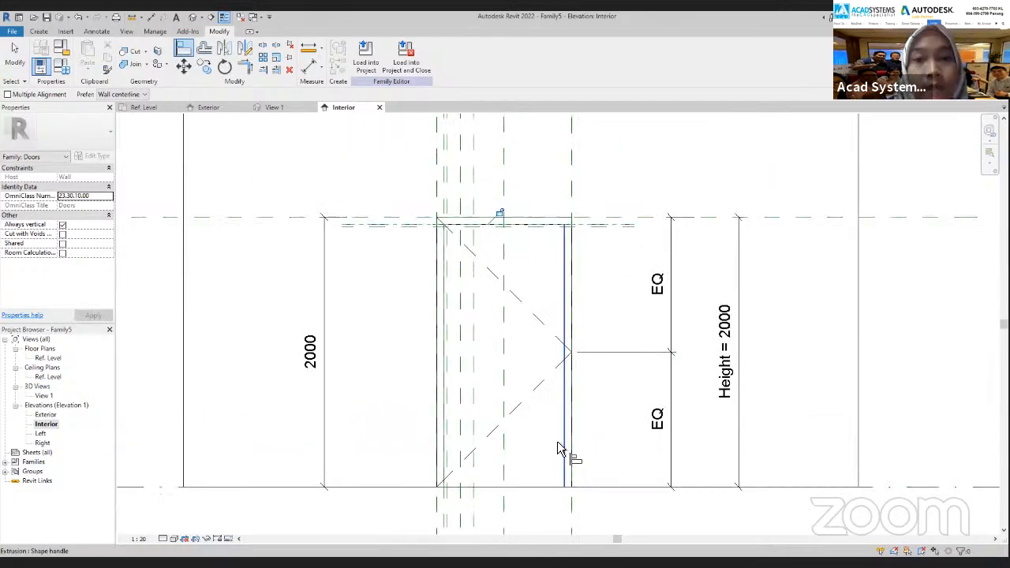
pyautogui.scroll(2, 380, 248)
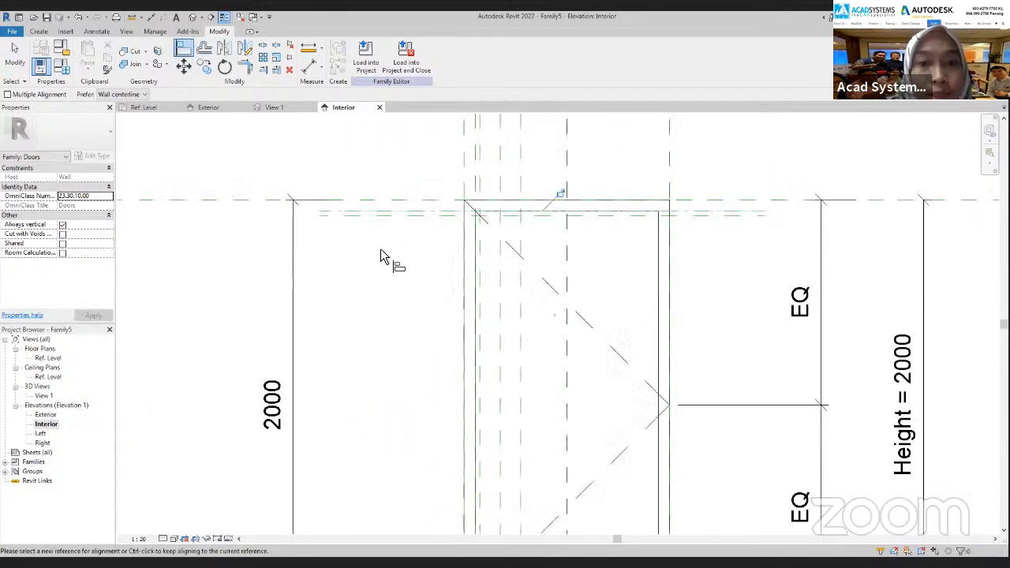
# Step: In the exterior elevation, align the strip extrusion's top edge to the lower reference plane at the frame head
pyautogui.click(208, 108)
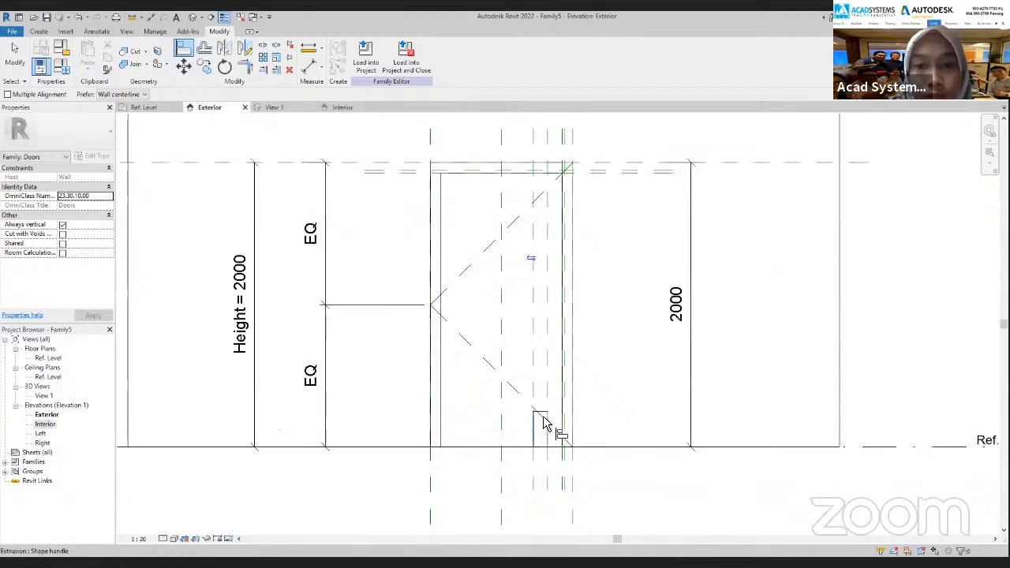
pyautogui.scroll(1, 546, 418)
pyautogui.scroll(-1, 503, 368)
pyautogui.moveTo(503, 370); pyautogui.dragTo(509, 406, button='middle')
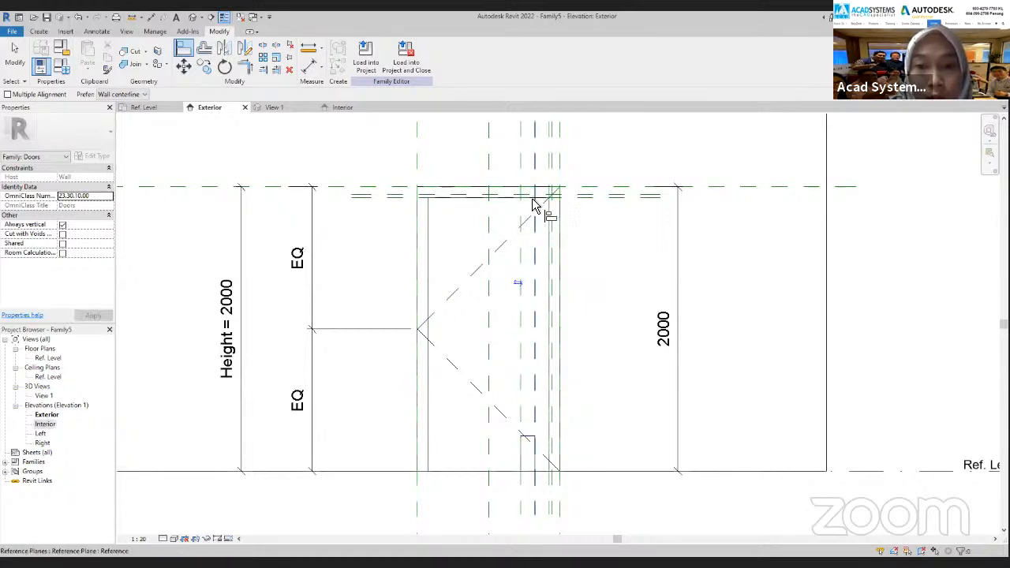
pyautogui.click(611, 202)
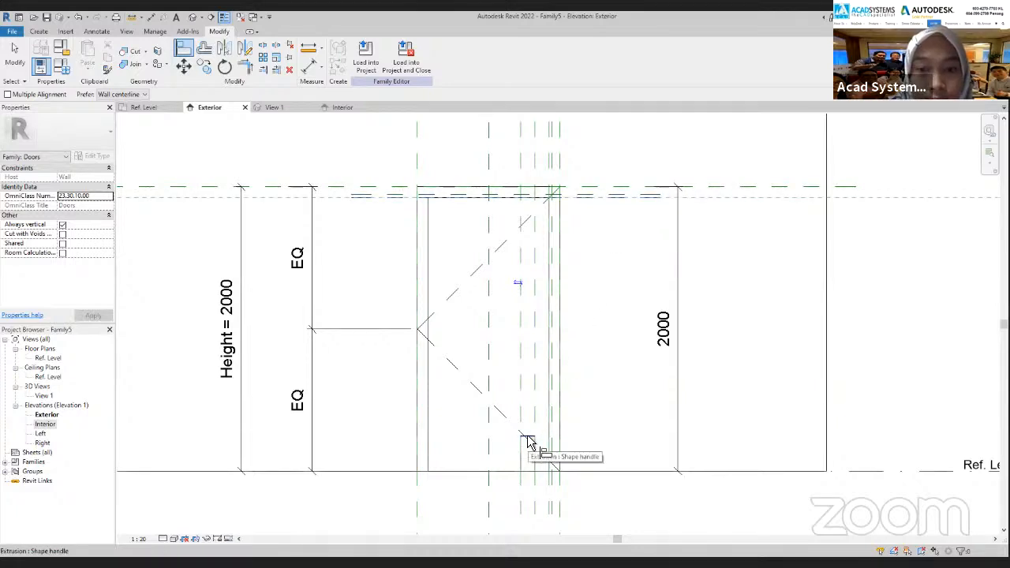
pyautogui.click(553, 469)
pyautogui.scroll(-3, 603, 411)
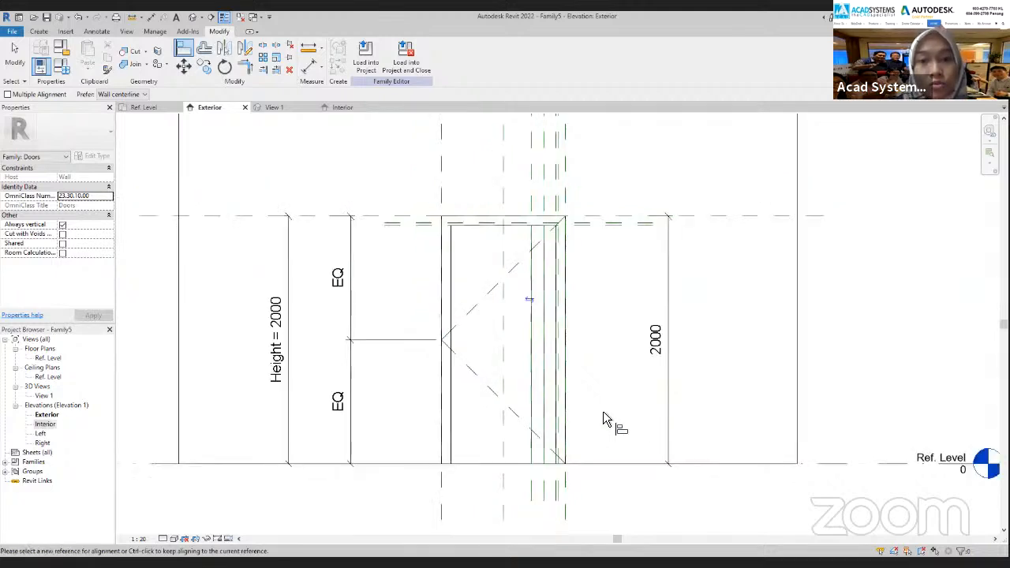
pyautogui.press('Escape')
pyautogui.moveTo(604, 412); pyautogui.dragTo(599, 412, button='middle')
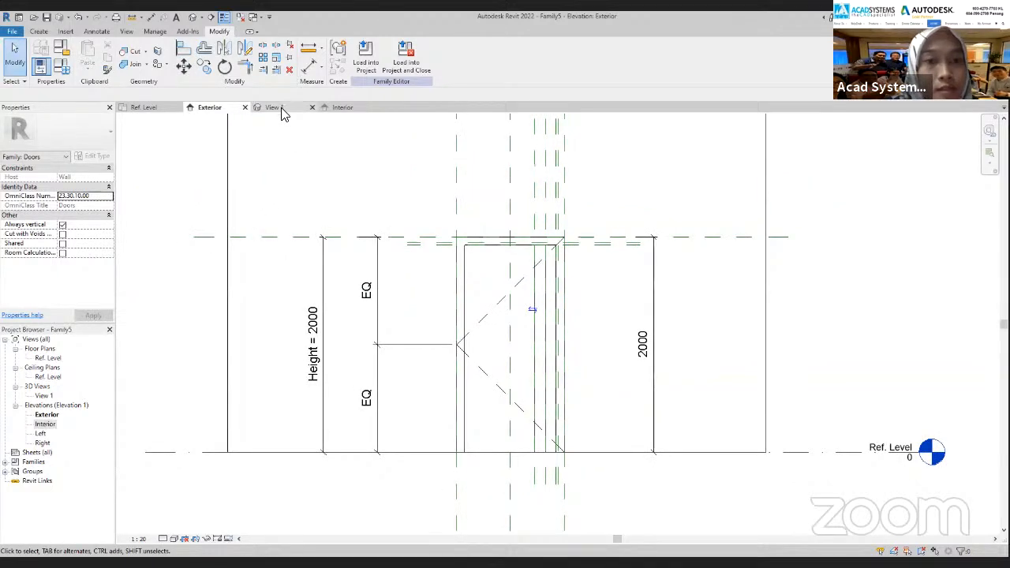
pyautogui.click(283, 112)
pyautogui.keyDown('shift'); pyautogui.moveTo(566, 413); pyautogui.dragTo(599, 433, button='middle'); pyautogui.keyUp('shift')
pyautogui.scroll(-1, 602, 304)
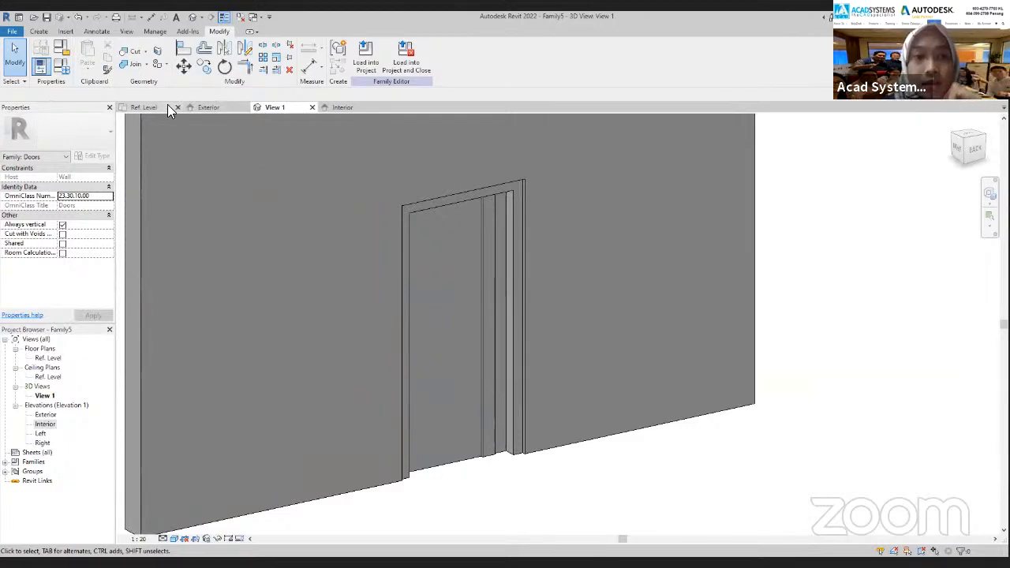
# Step: From the Ref. Level plan, start loading a family and browse to the Malaysia library's Doors > Hardware folder
pyautogui.click(144, 107)
pyautogui.scroll(-1, 489, 386)
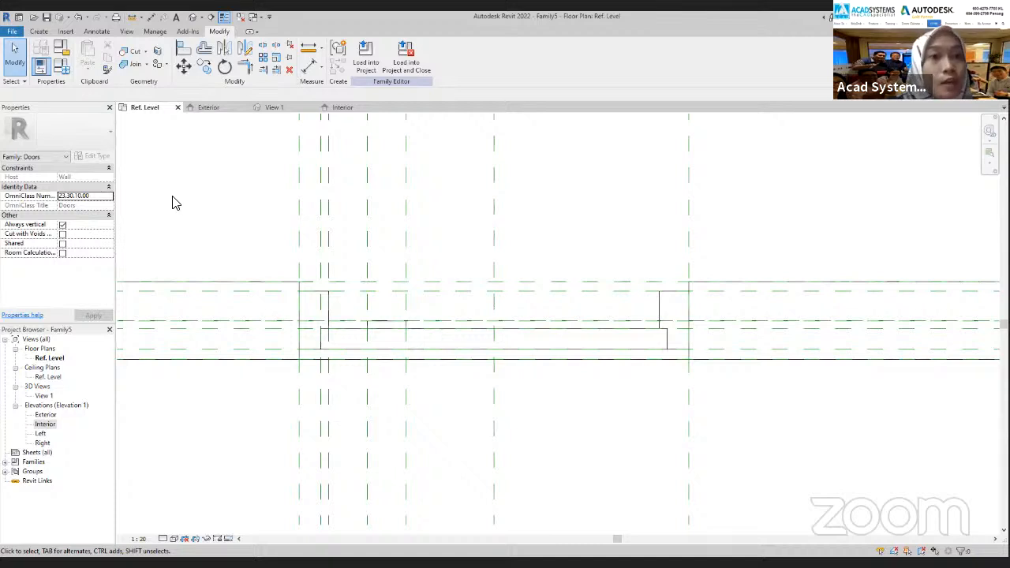
pyautogui.click(65, 32)
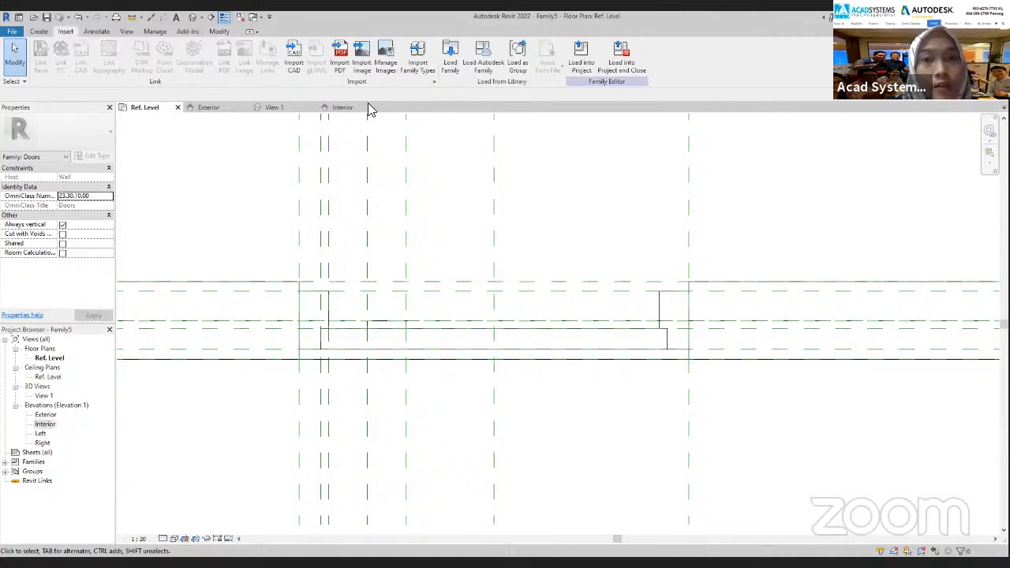
pyautogui.click(451, 65)
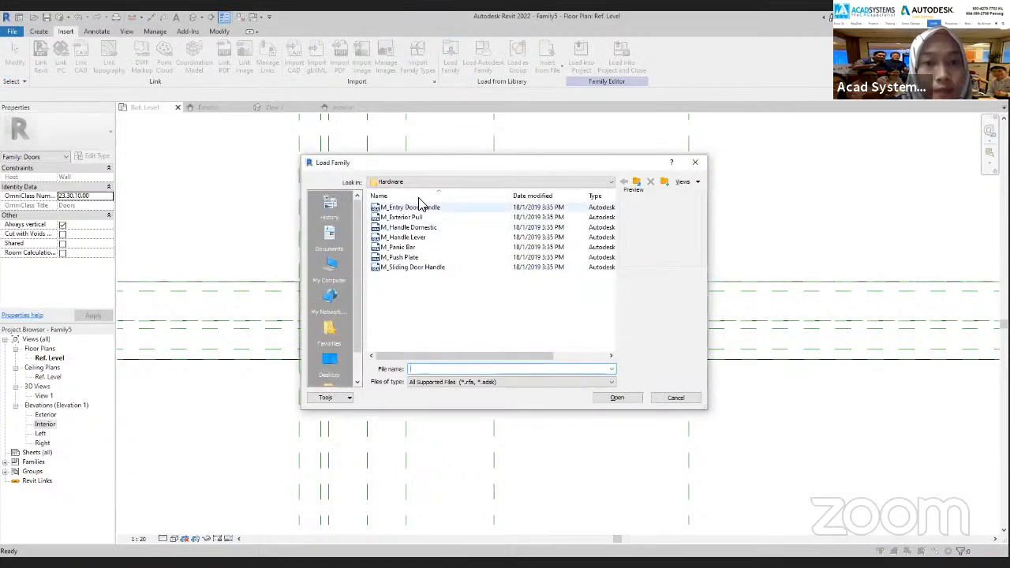
pyautogui.click(636, 183)
pyautogui.click(636, 182)
pyautogui.click(636, 183)
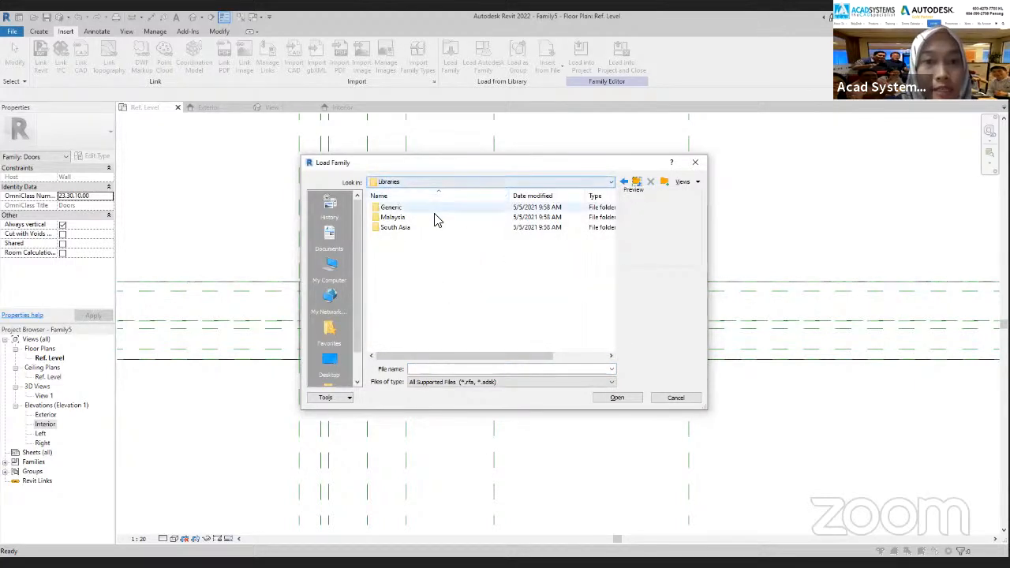
pyautogui.doubleClick(411, 218)
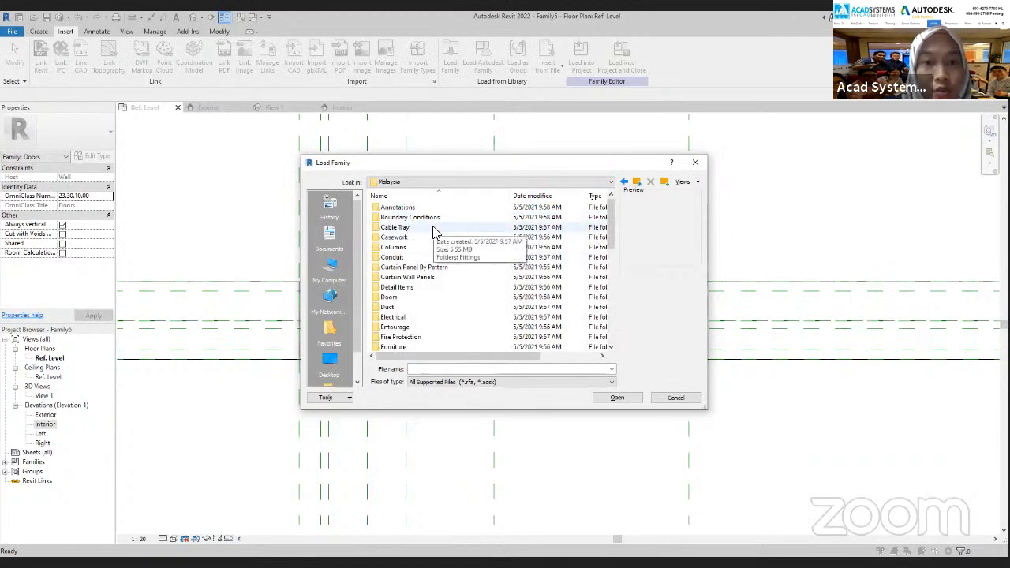
pyautogui.doubleClick(417, 300)
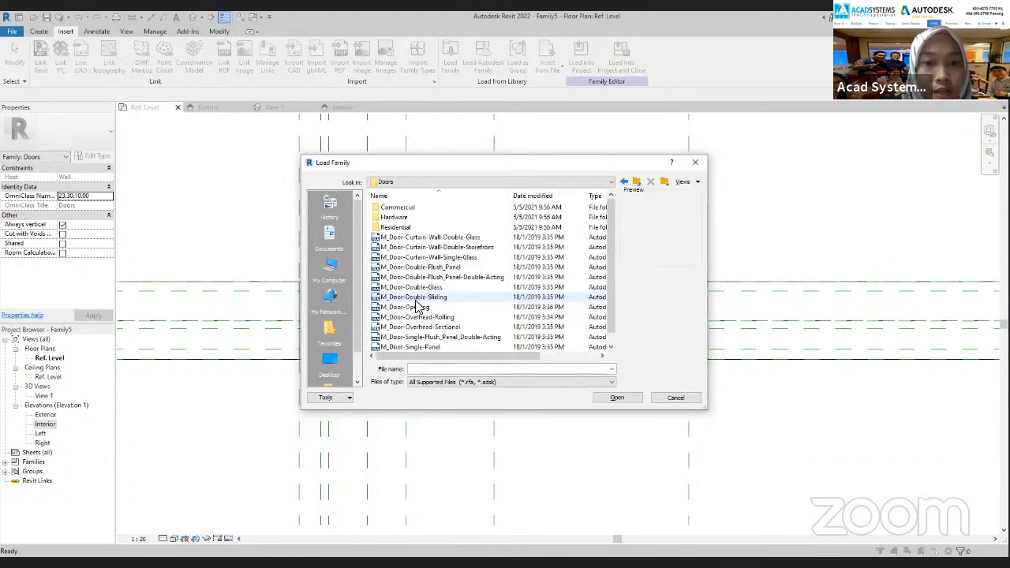
pyautogui.doubleClick(418, 217)
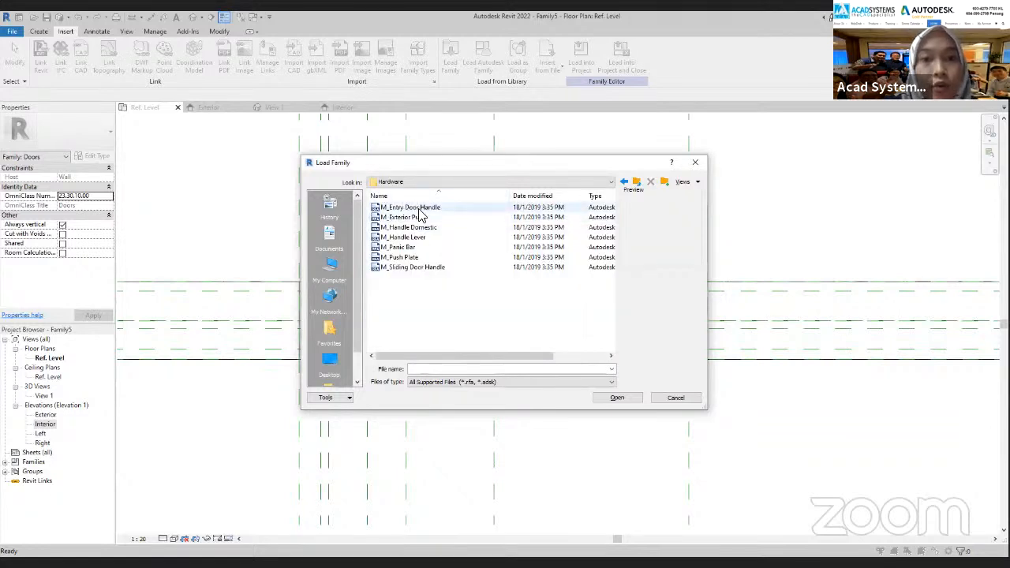
# Step: Preview the door hardware families and load M_Entry Door Handle into the door family
pyautogui.click(415, 267)
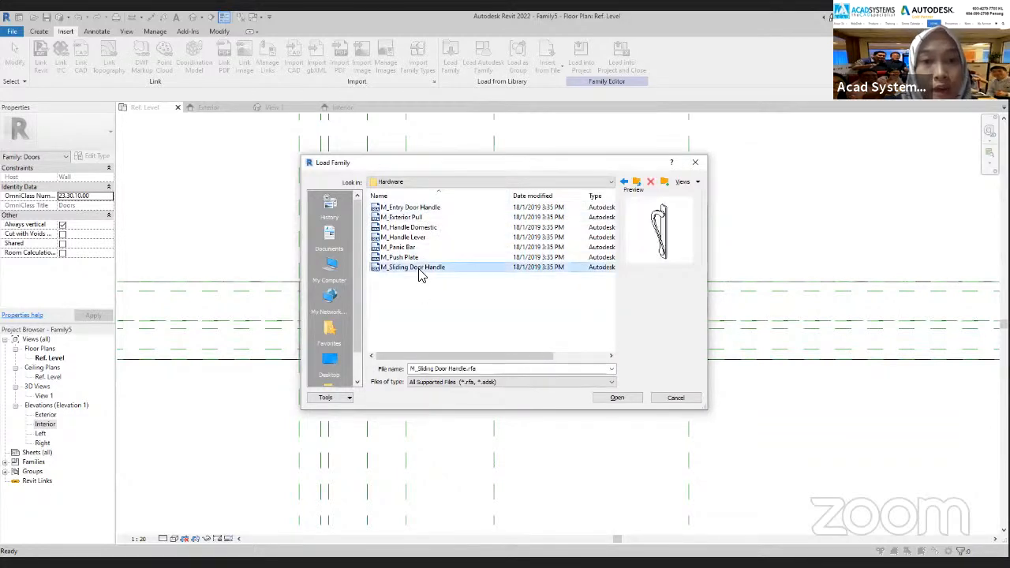
pyautogui.click(414, 257)
pyautogui.click(413, 248)
pyautogui.click(412, 237)
pyautogui.click(414, 227)
pyautogui.click(418, 217)
pyautogui.click(413, 207)
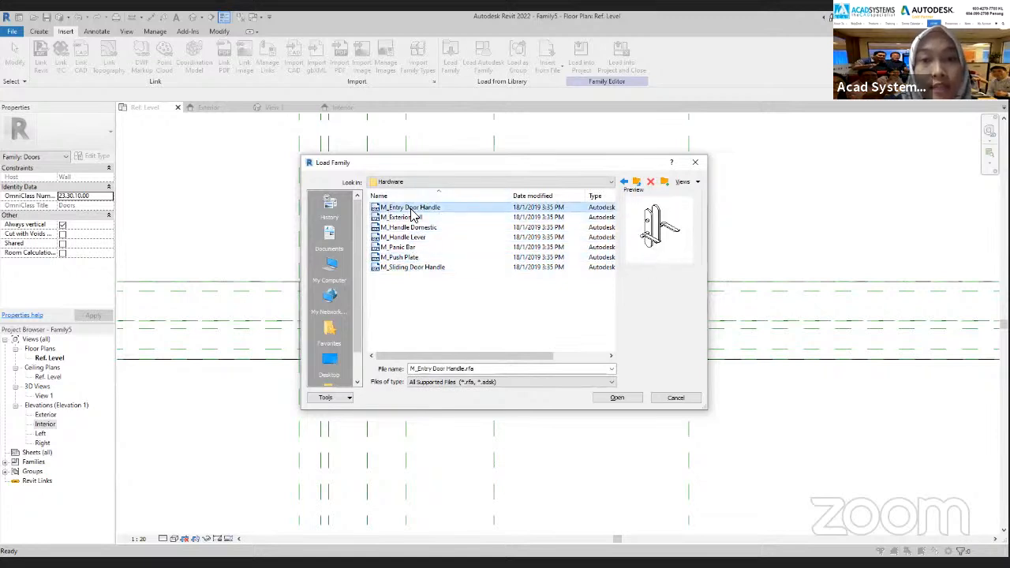
pyautogui.click(629, 400)
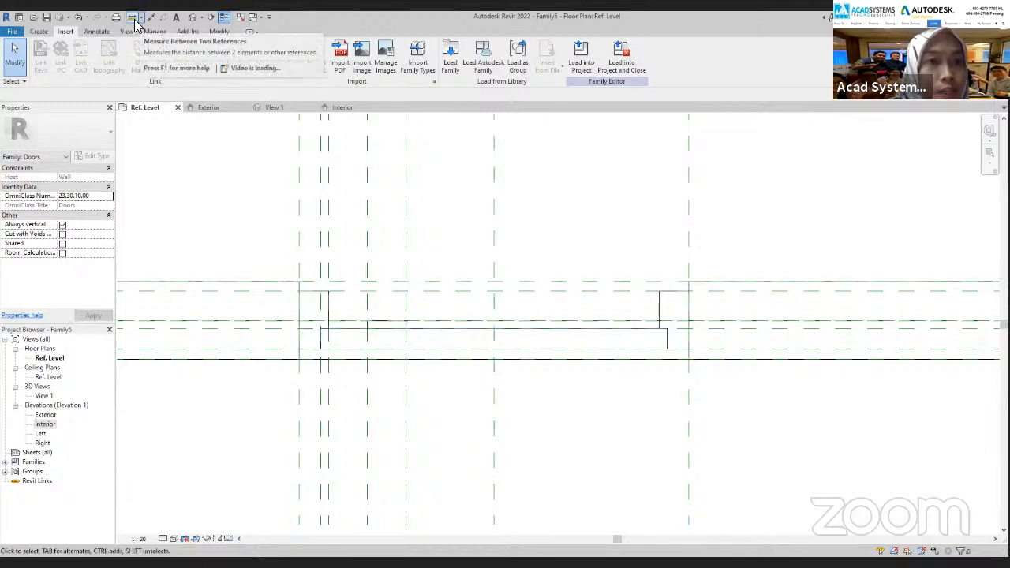
# Step: Measure the combined thickness of the door panel and strip in plan, from the panel's outer face to the strip's outer face
pyautogui.click(135, 19)
pyautogui.click(406, 355)
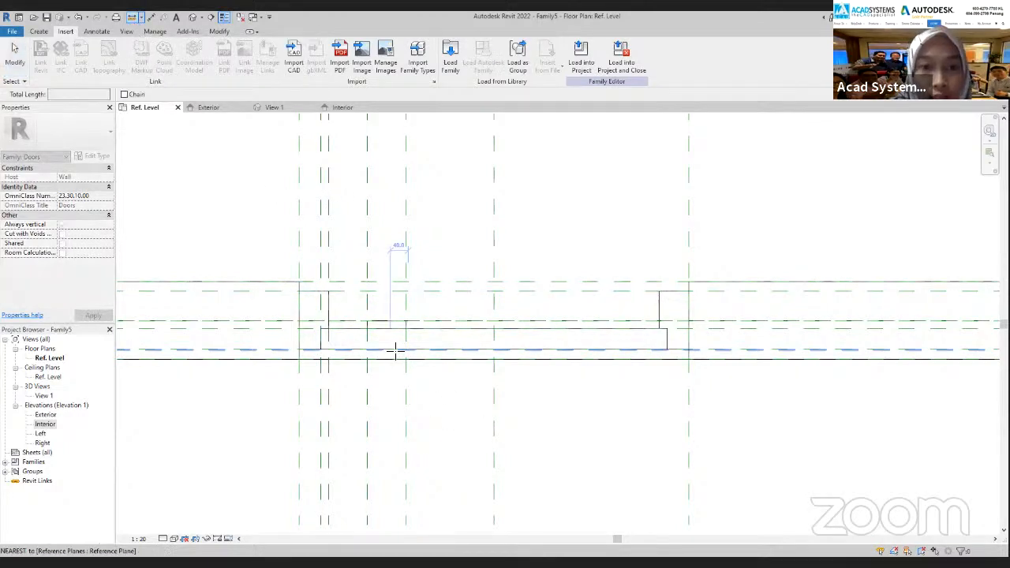
pyautogui.scroll(2, 393, 350)
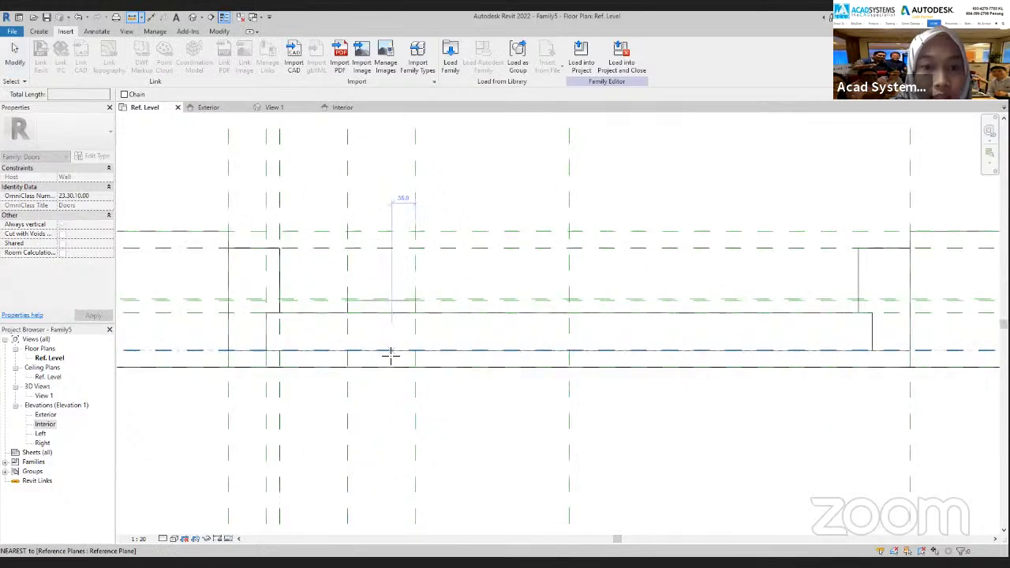
pyautogui.click(382, 301)
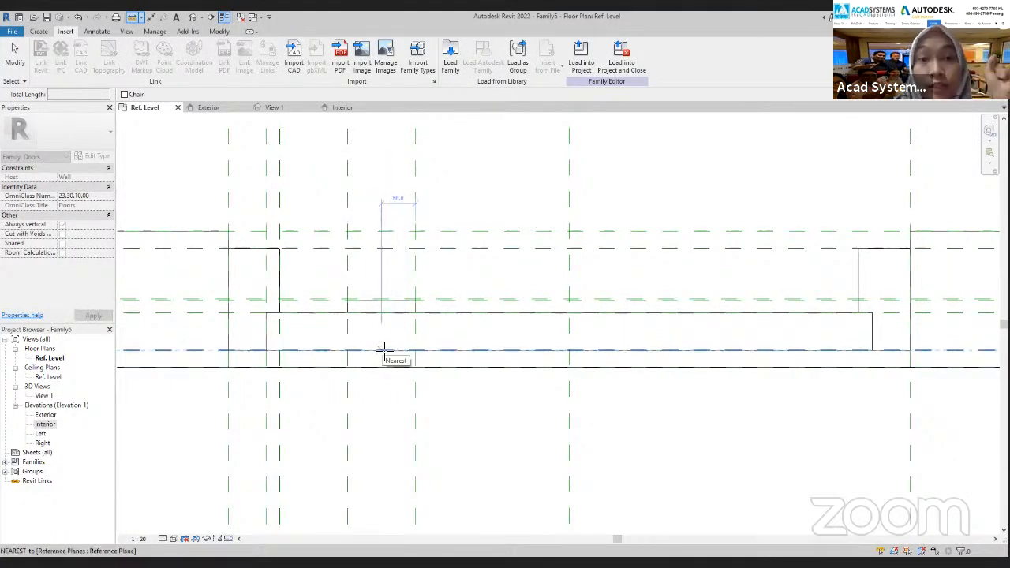
pyautogui.scroll(2, 385, 349)
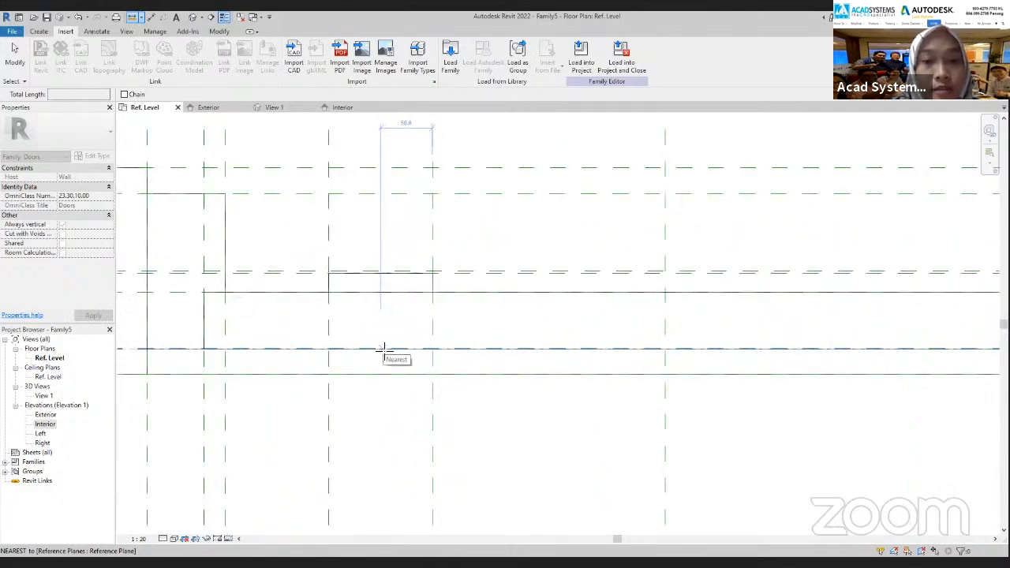
pyautogui.click(384, 349)
pyautogui.click(382, 273)
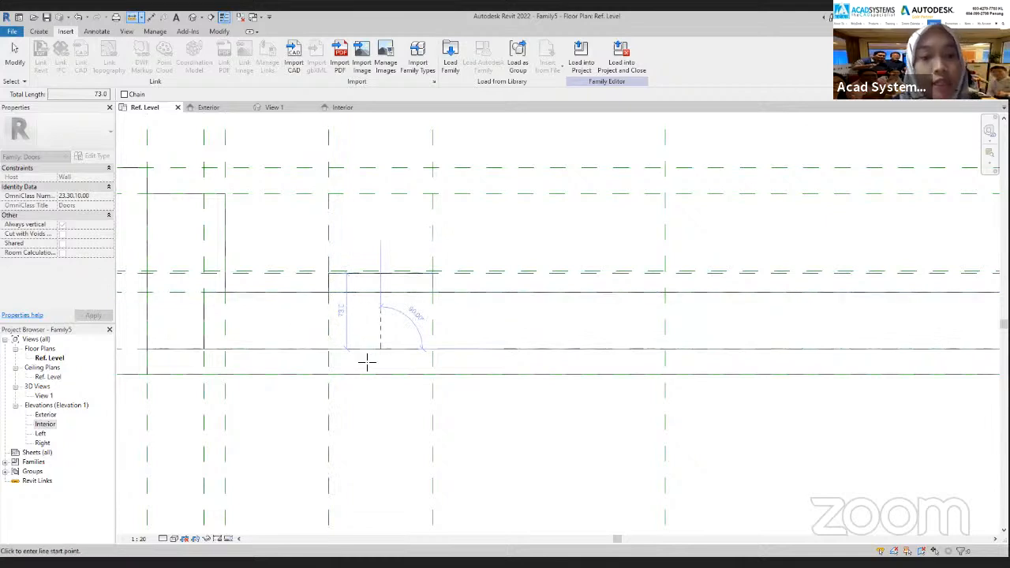
pyautogui.scroll(-2, 367, 362)
pyautogui.press('Escape')
pyautogui.press('Escape')
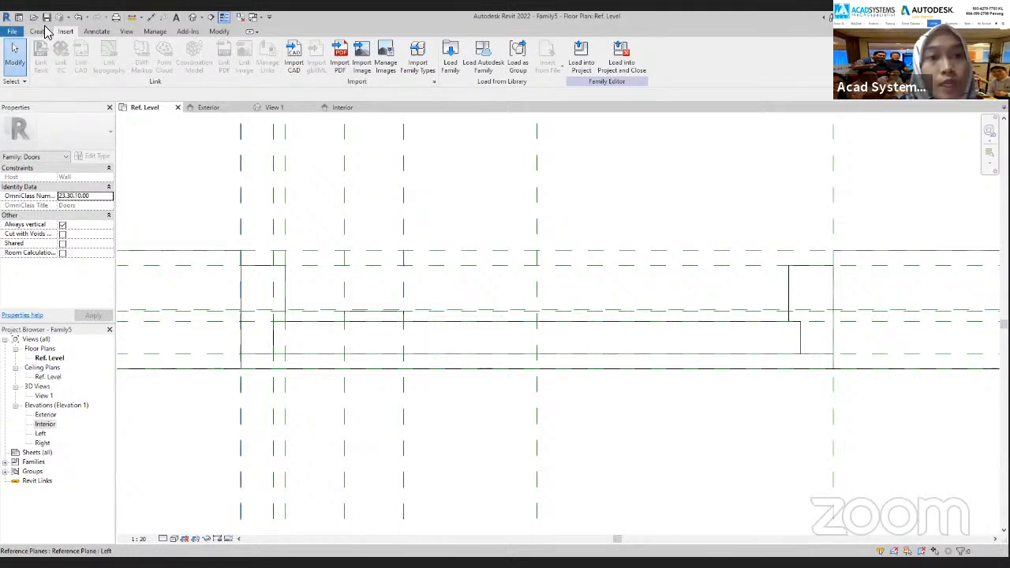
# Step: Place the M_Entry Door Handle component across the door panel and strip in plan, with its type Thickness set to 73
pyautogui.click(43, 32)
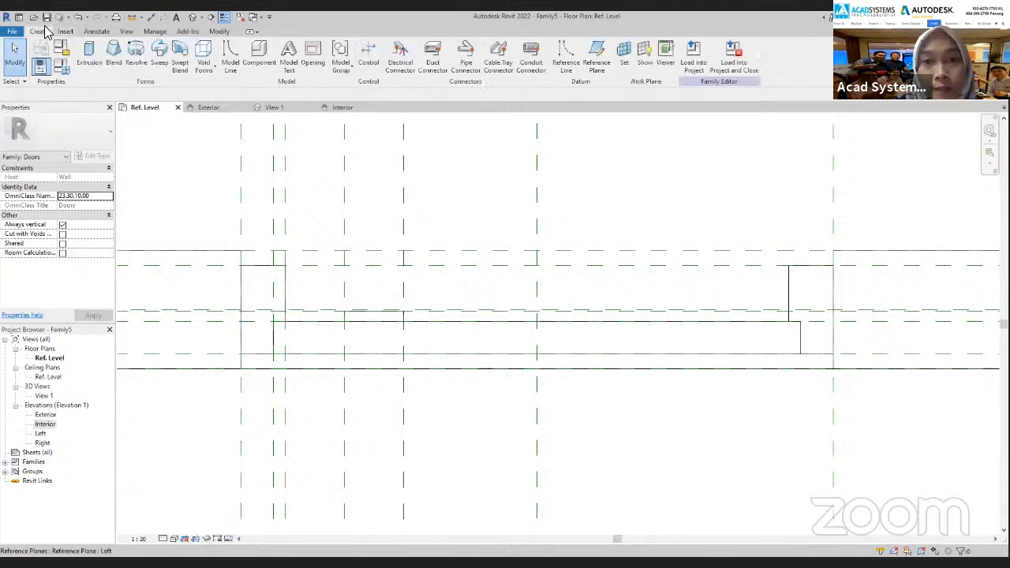
pyautogui.click(259, 62)
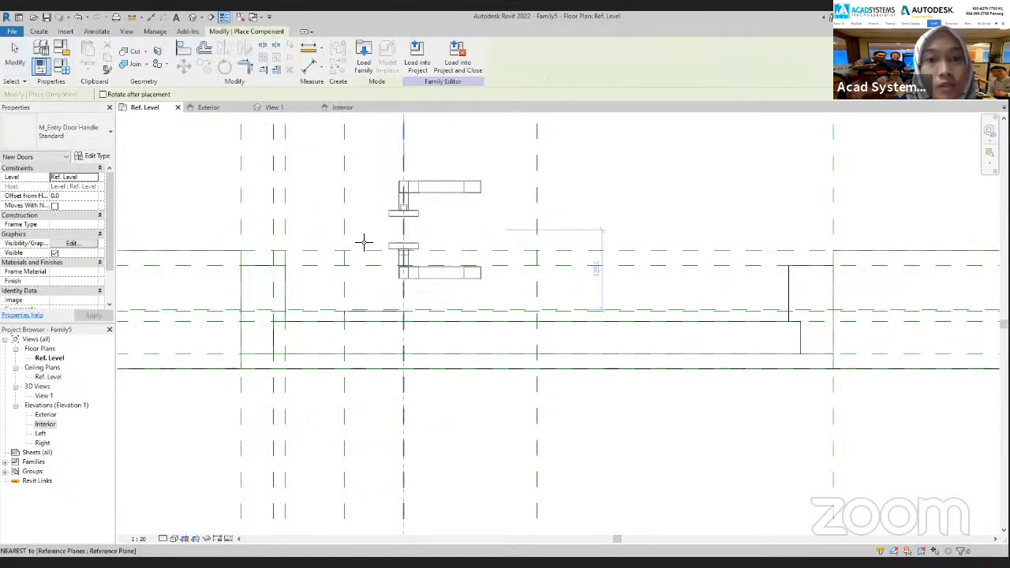
pyautogui.scroll(-1, 395, 235)
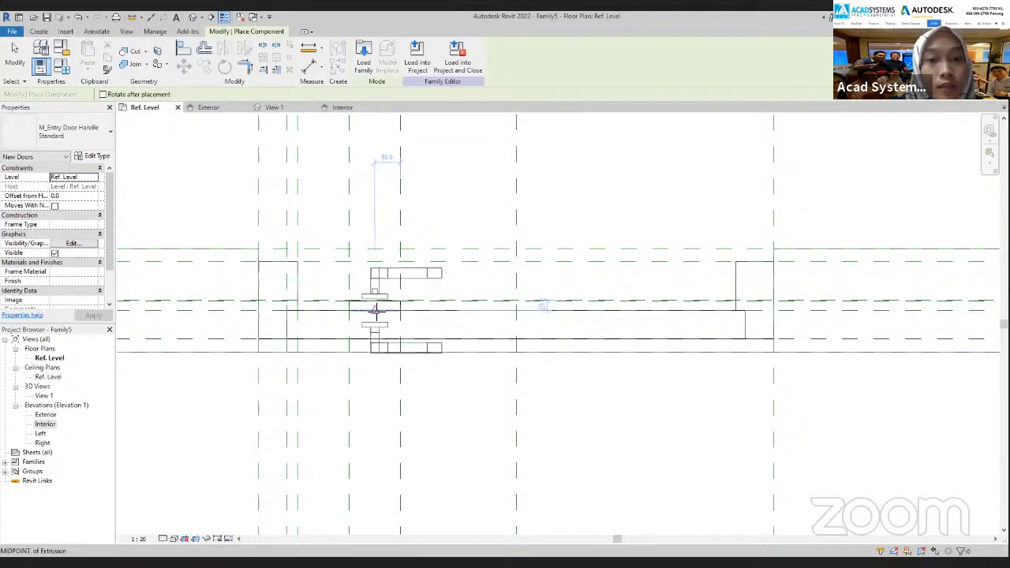
pyautogui.scroll(1, 378, 324)
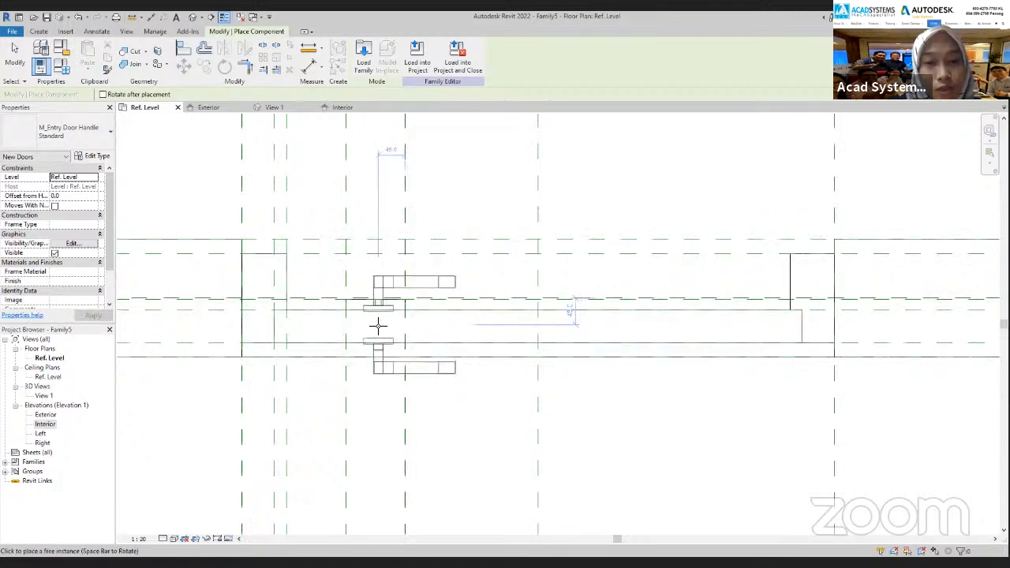
pyautogui.click(95, 157)
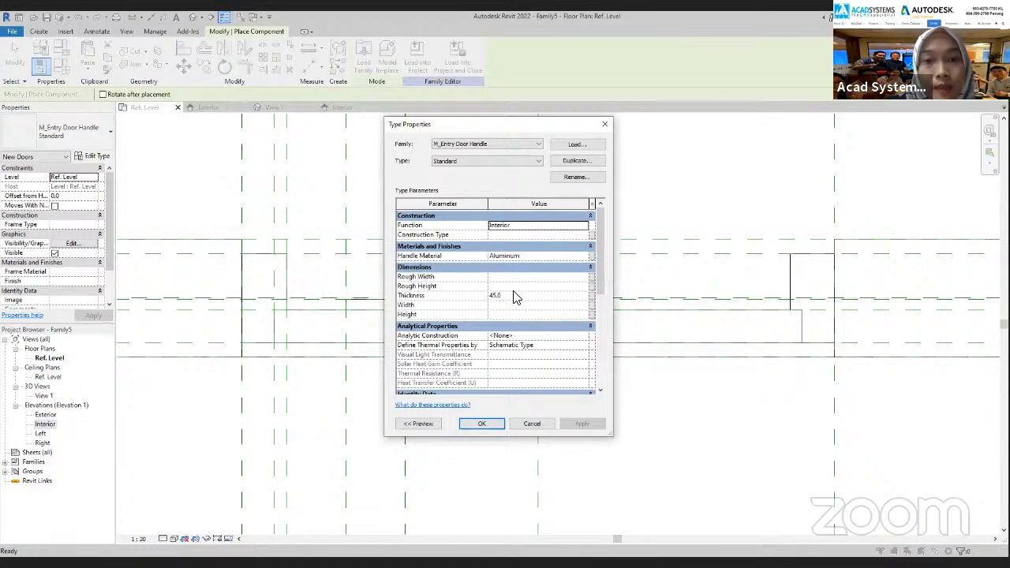
pyautogui.click(518, 297)
pyautogui.write('73')
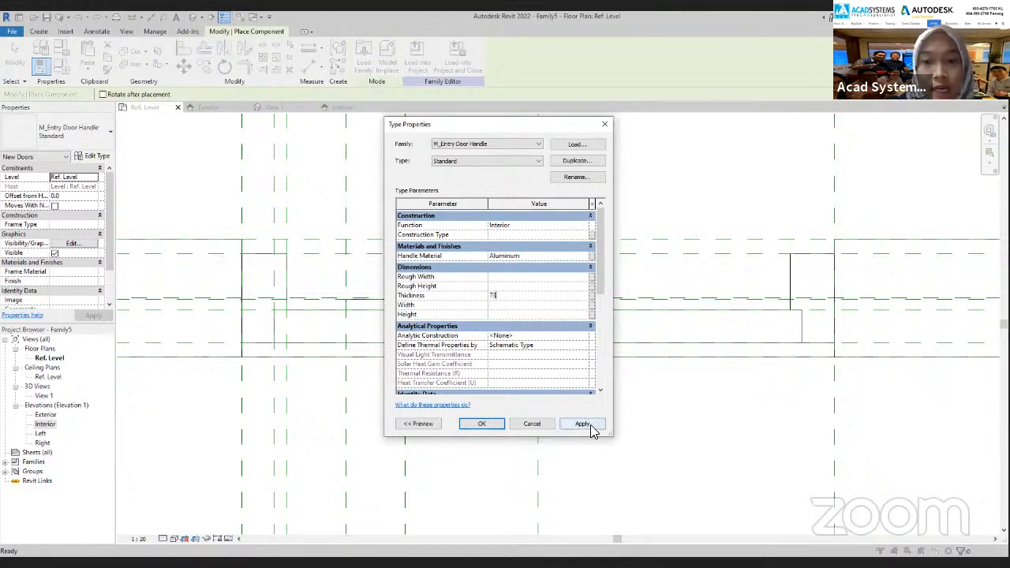
pyautogui.click(591, 427)
pyautogui.click(482, 424)
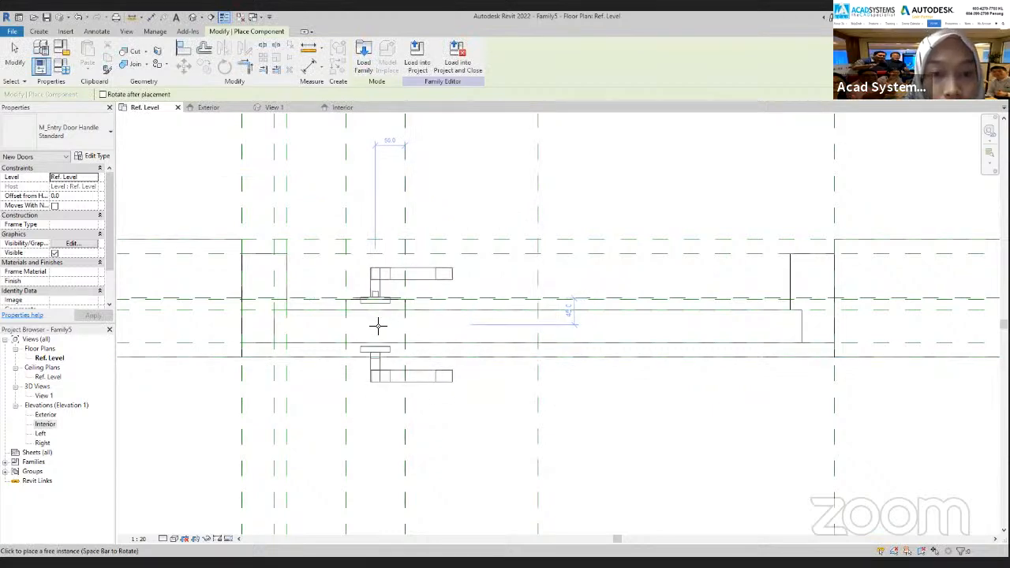
pyautogui.scroll(1, 378, 323)
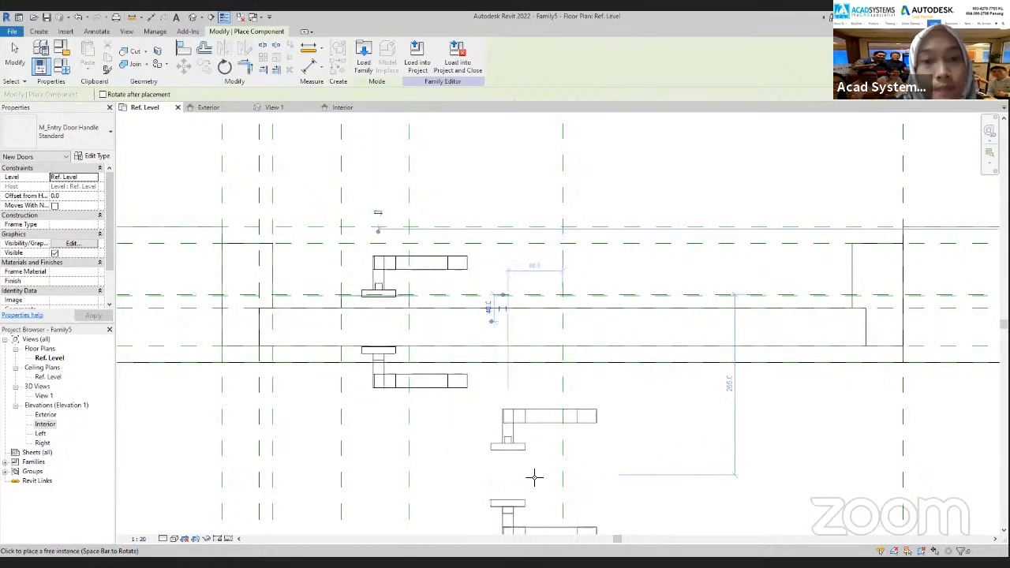
# Step: Draw a vertical reference plane through the door handle's backplates in the Ref. Level plan
pyautogui.press('Escape')
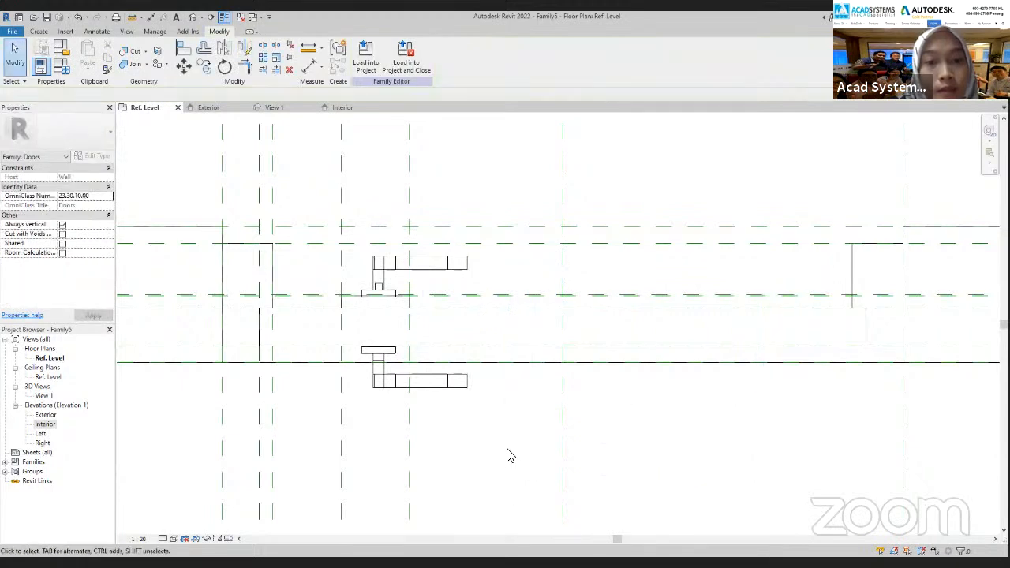
pyautogui.click(38, 32)
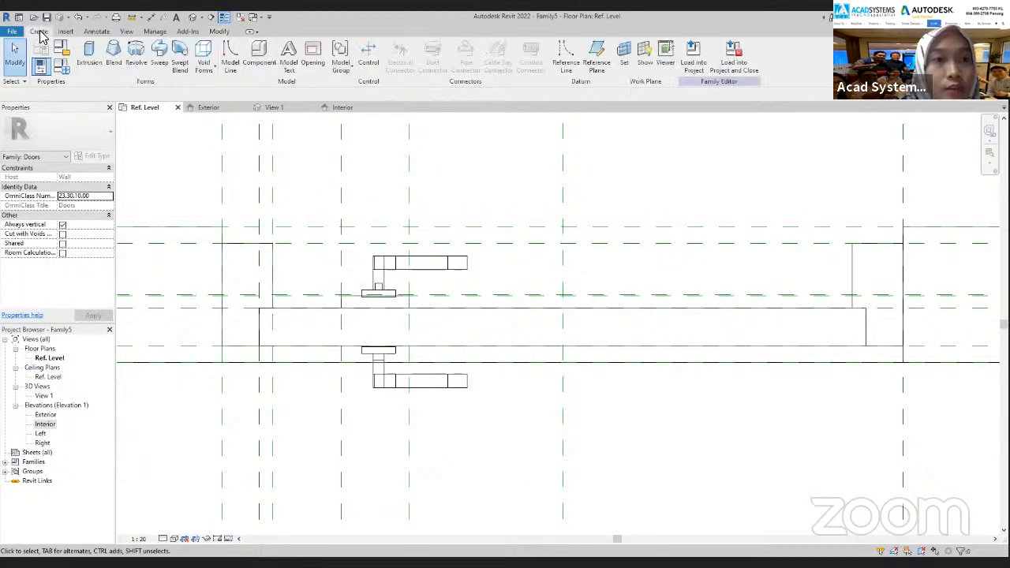
pyautogui.click(598, 61)
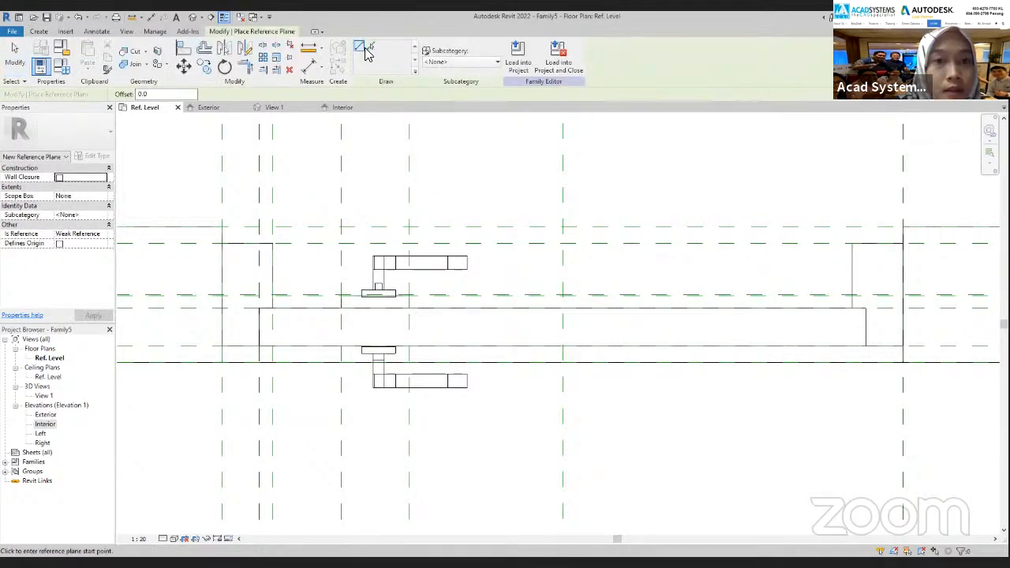
pyautogui.click(376, 174)
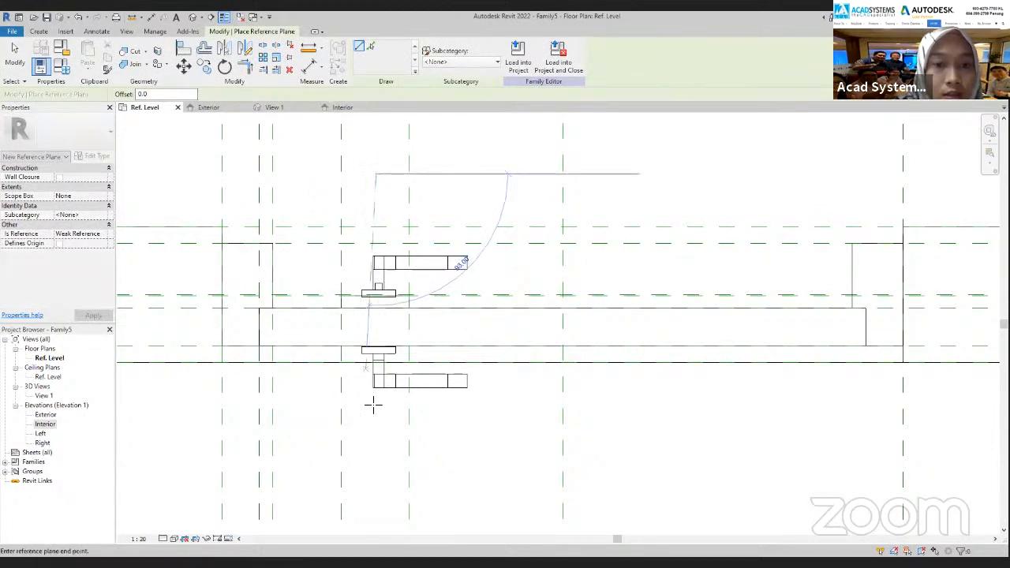
pyautogui.click(377, 433)
pyautogui.press('Escape')
pyautogui.press('Escape')
pyautogui.scroll(-1, 517, 478)
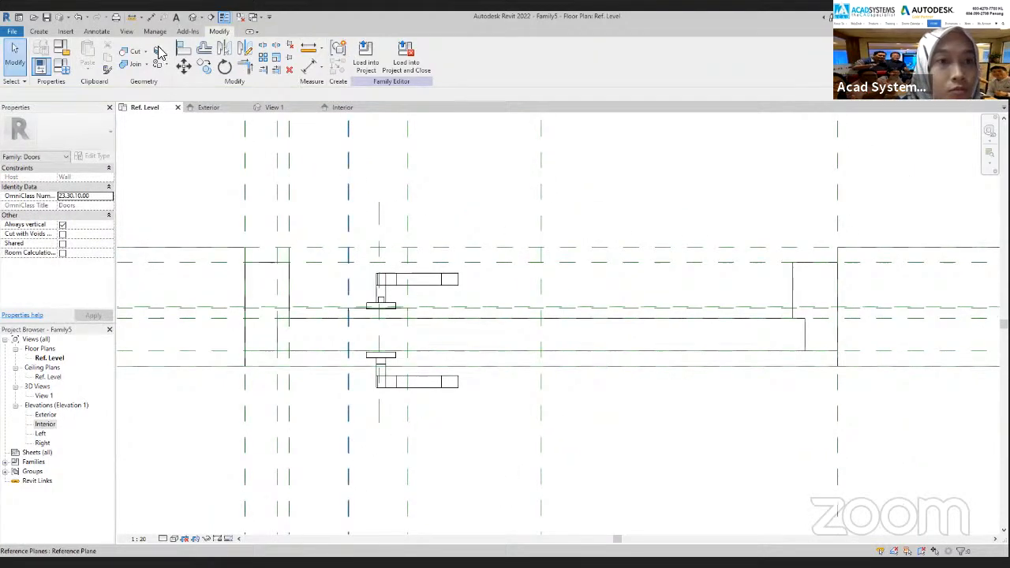
# Step: Add an aligned dimension across the new vertical reference plane and the planes on either side, and set its segments equal (EQ)
pyautogui.click(308, 69)
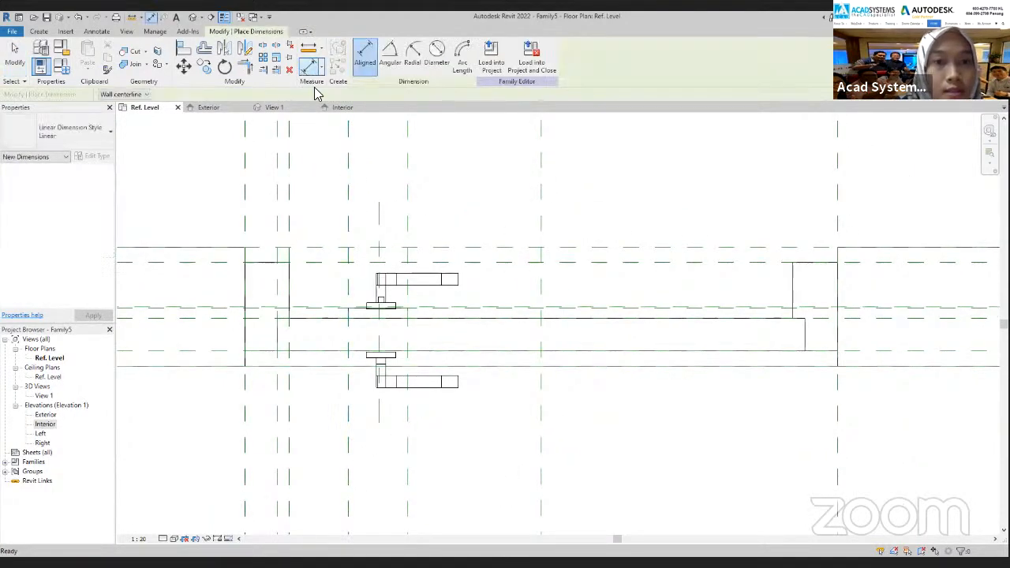
pyautogui.click(409, 220)
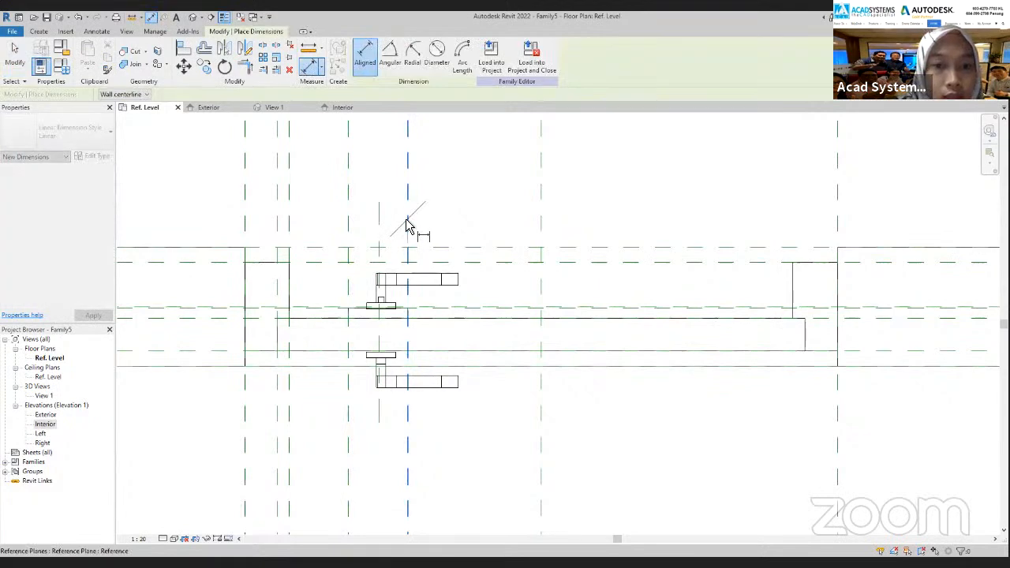
pyautogui.click(348, 220)
pyautogui.click(322, 215)
pyautogui.scroll(-1, 364, 195)
pyautogui.moveTo(428, 319); pyautogui.dragTo(408, 341, button='middle')
pyautogui.scroll(-1, 407, 342)
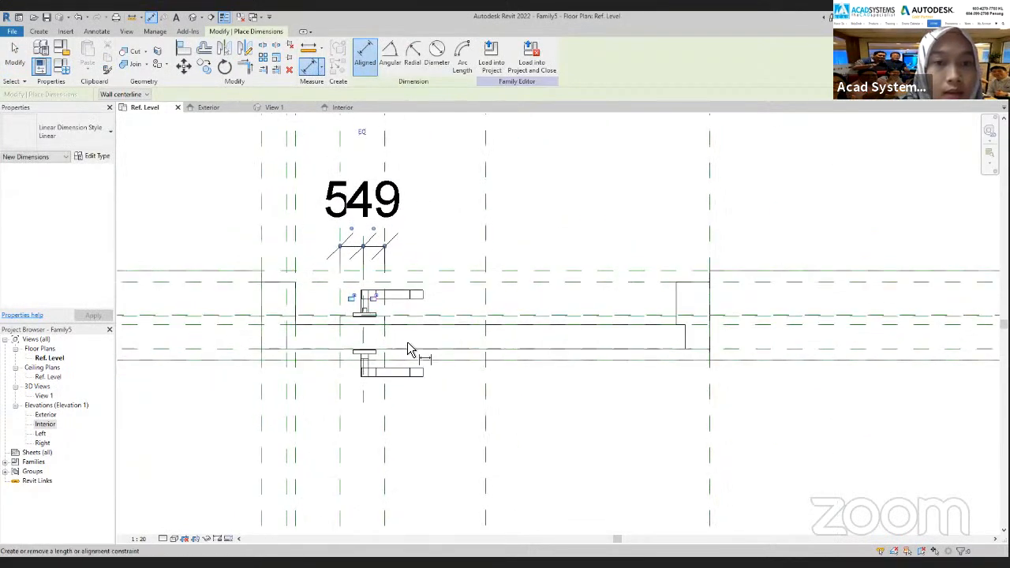
pyautogui.click(362, 132)
pyautogui.scroll(2, 387, 275)
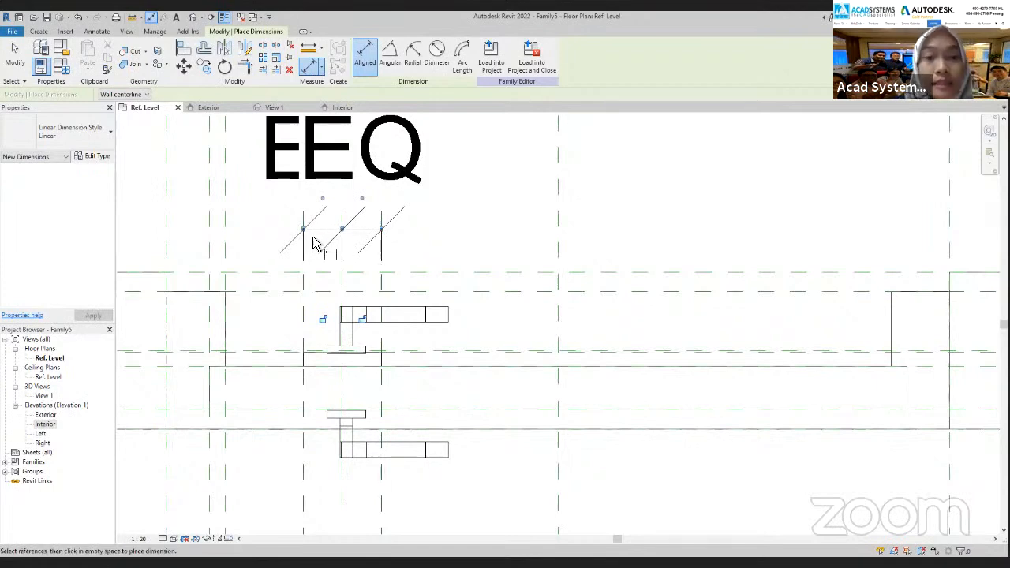
pyautogui.moveTo(371, 289); pyautogui.dragTo(369, 268, button='middle')
pyautogui.scroll(-1, 369, 267)
pyautogui.scroll(3, 356, 338)
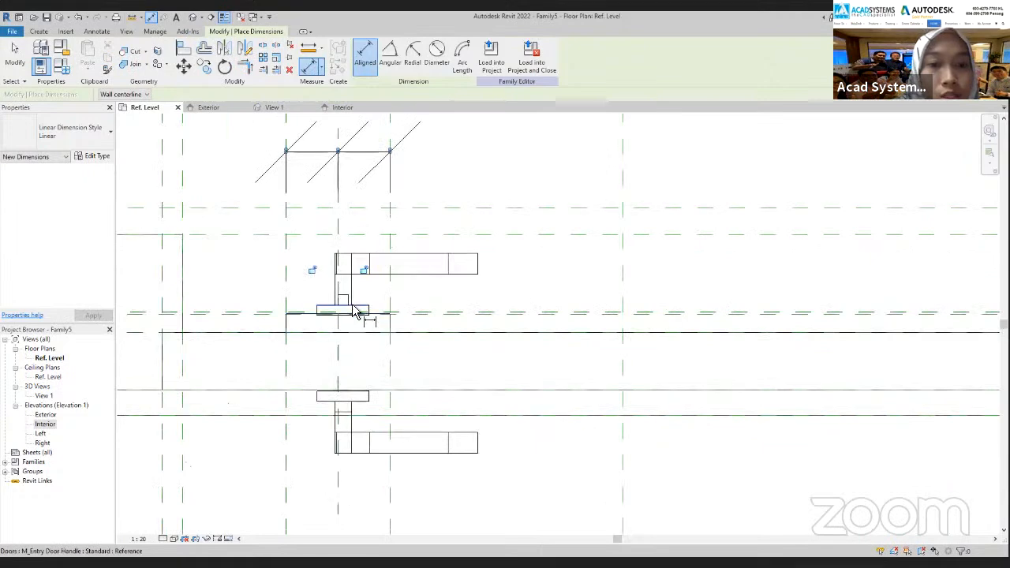
pyautogui.press('Escape')
# Step: Align the door handle's upper backplate with the reference plane along the door strip's face in plan and lock the alignment
pyautogui.click(361, 314)
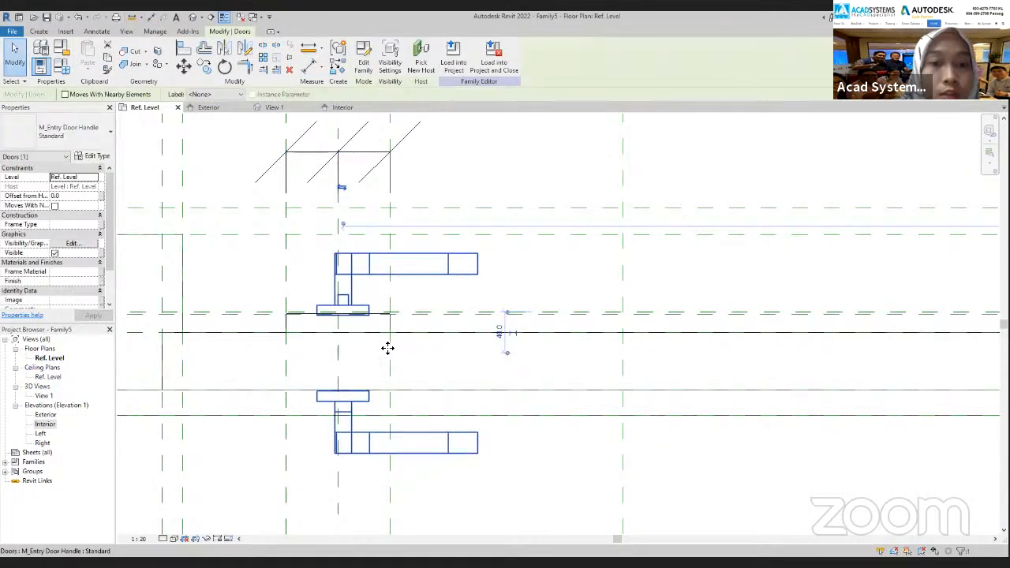
pyautogui.click(183, 52)
pyautogui.scroll(2, 361, 342)
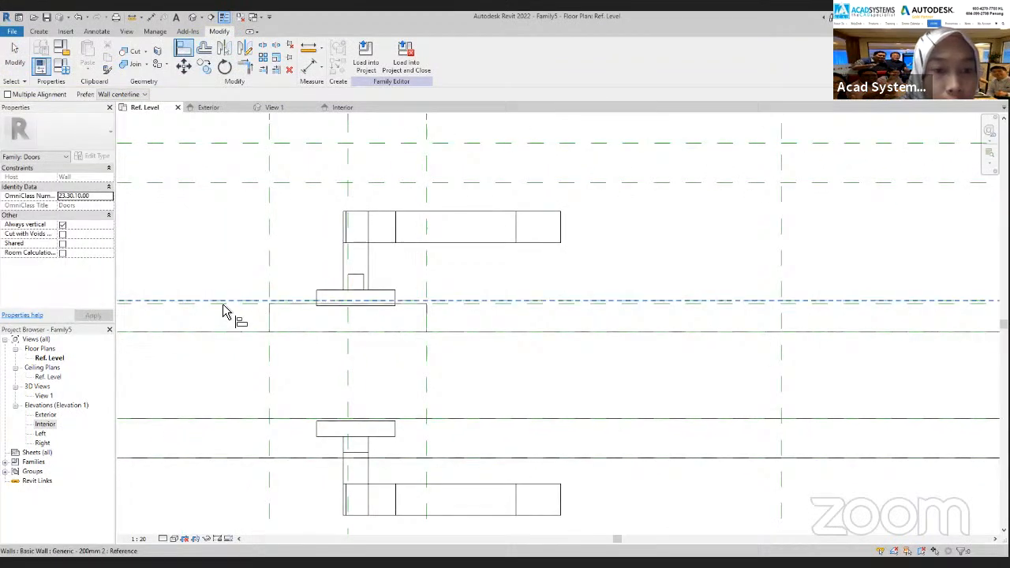
pyautogui.scroll(2, 343, 316)
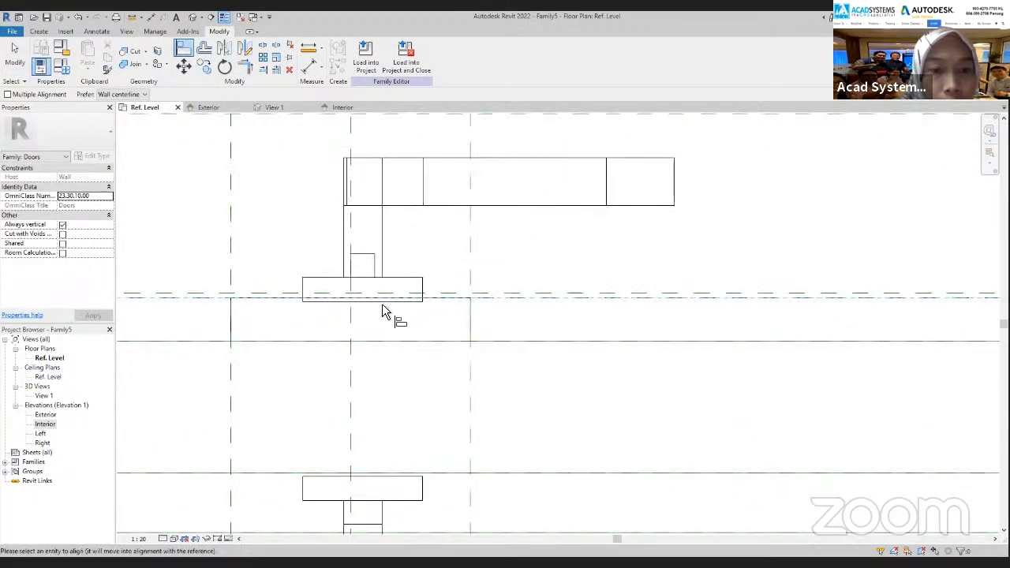
pyautogui.click(386, 342)
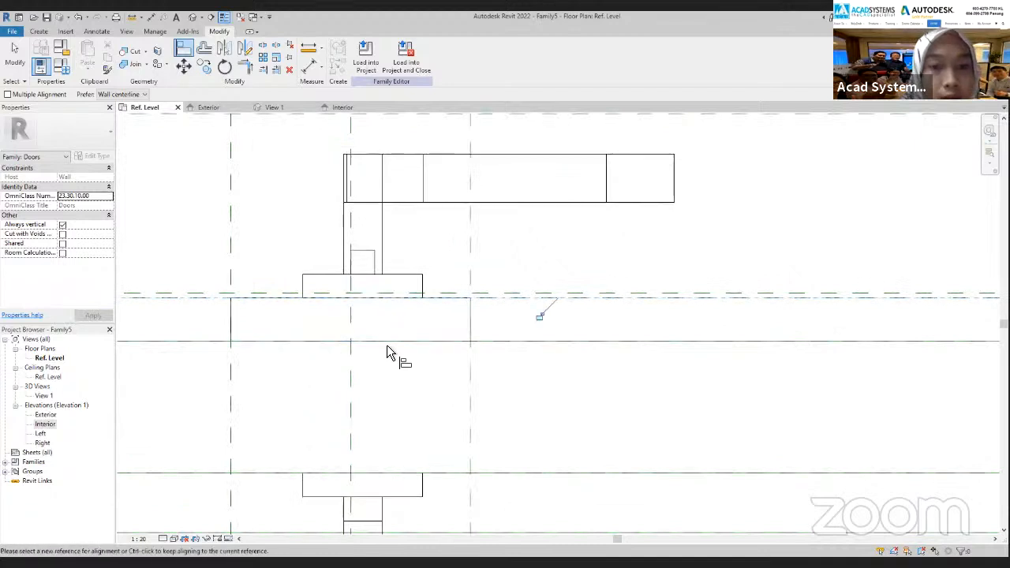
pyautogui.scroll(-1, 385, 353)
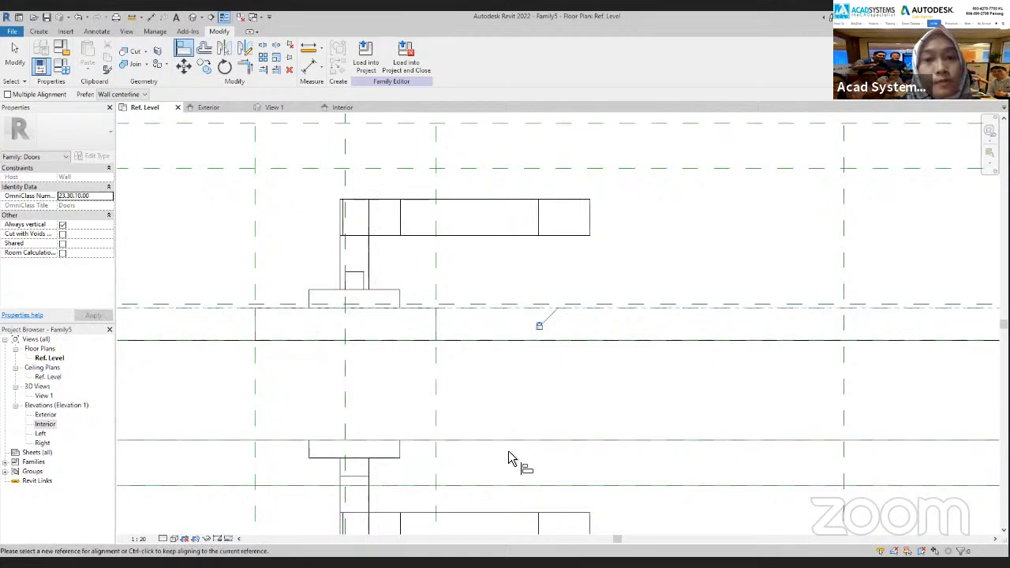
pyautogui.scroll(-1, 509, 458)
pyautogui.press('Escape')
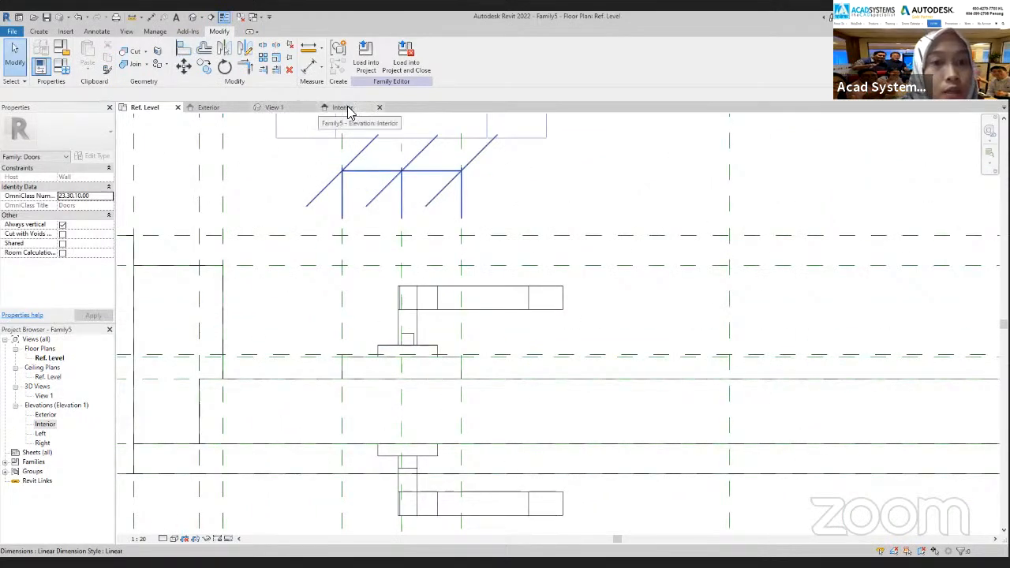
# Step: Check the handle in the 3D view and draw a horizontal reference plane about 1000 mm above Ref. Level in the Exterior elevation
pyautogui.click(275, 108)
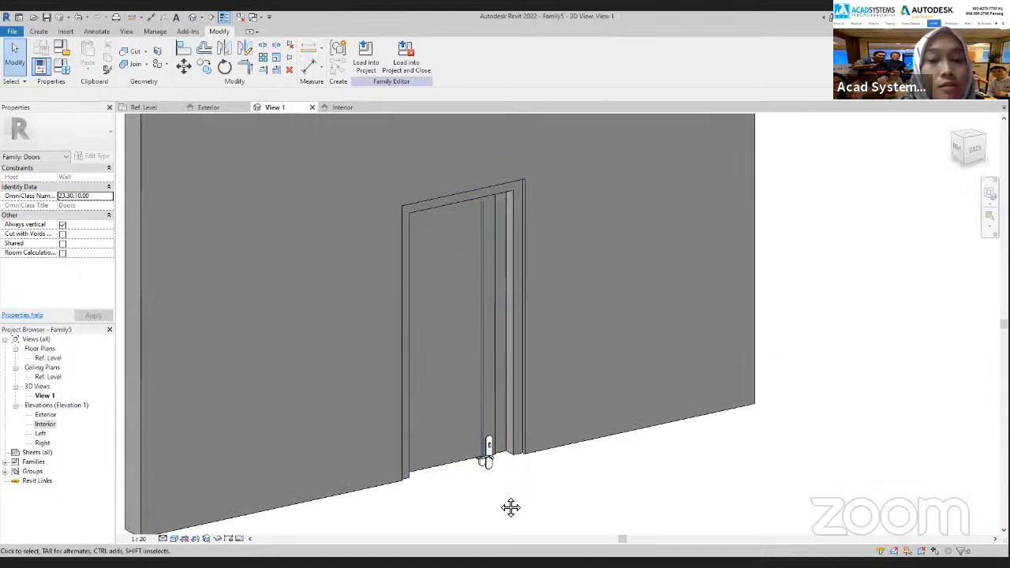
pyautogui.scroll(5, 447, 435)
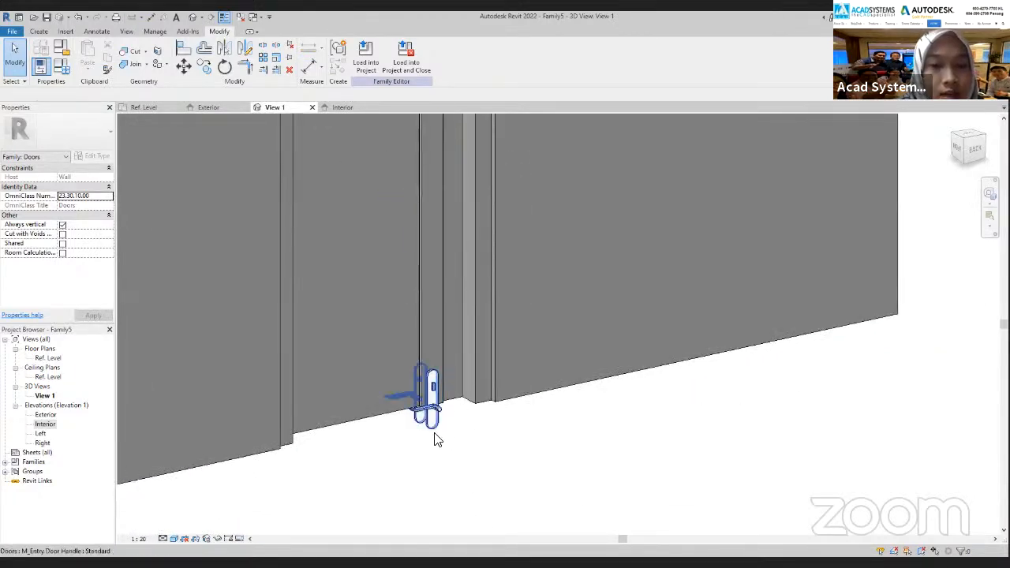
pyautogui.keyDown('shift'); pyautogui.moveTo(508, 479); pyautogui.dragTo(442, 438, button='middle'); pyautogui.keyUp('shift')
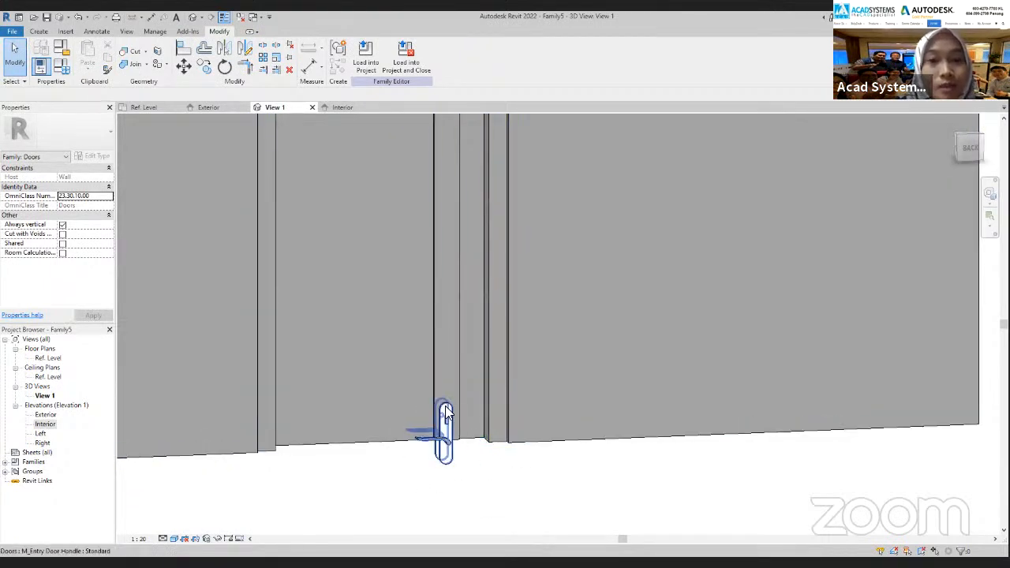
pyautogui.keyDown('shift'); pyautogui.moveTo(452, 458); pyautogui.dragTo(413, 465, button='middle'); pyautogui.keyUp('shift')
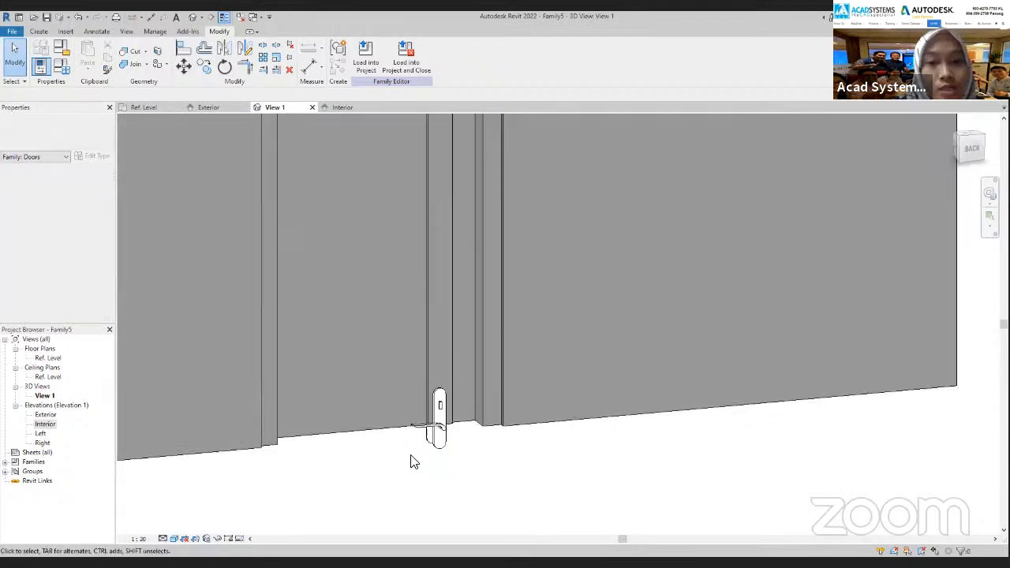
pyautogui.click(200, 108)
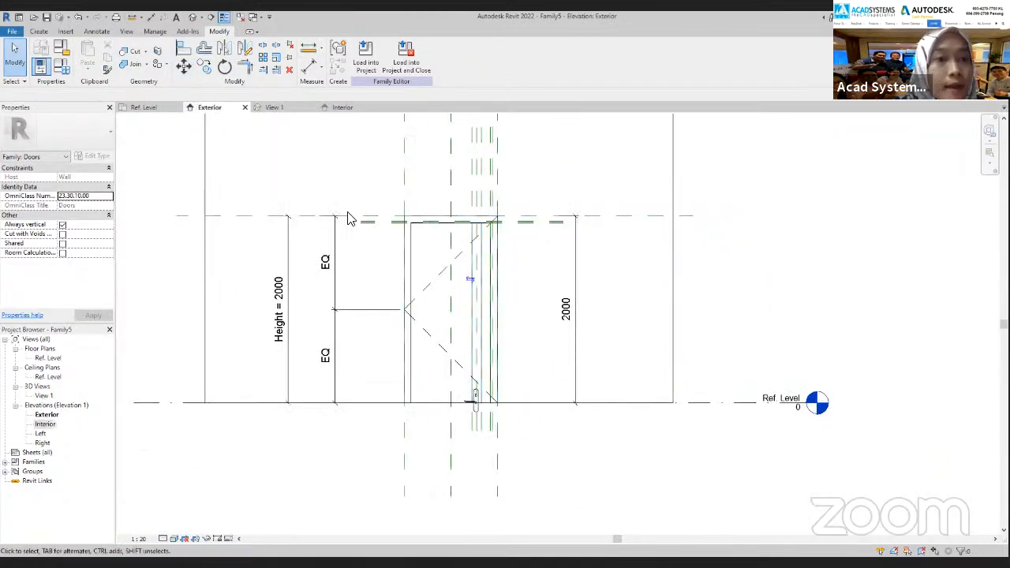
pyautogui.click(37, 33)
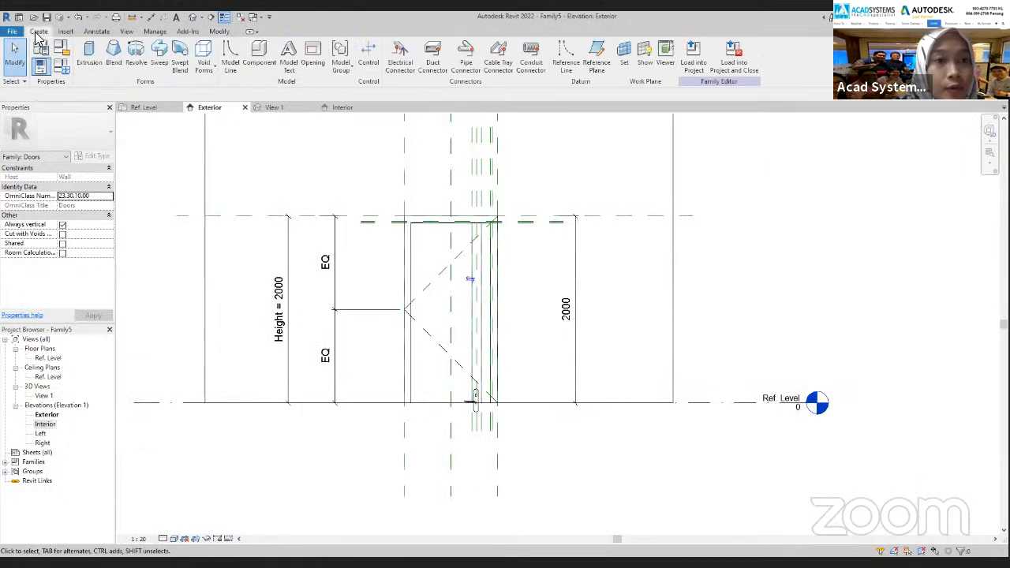
pyautogui.click(599, 52)
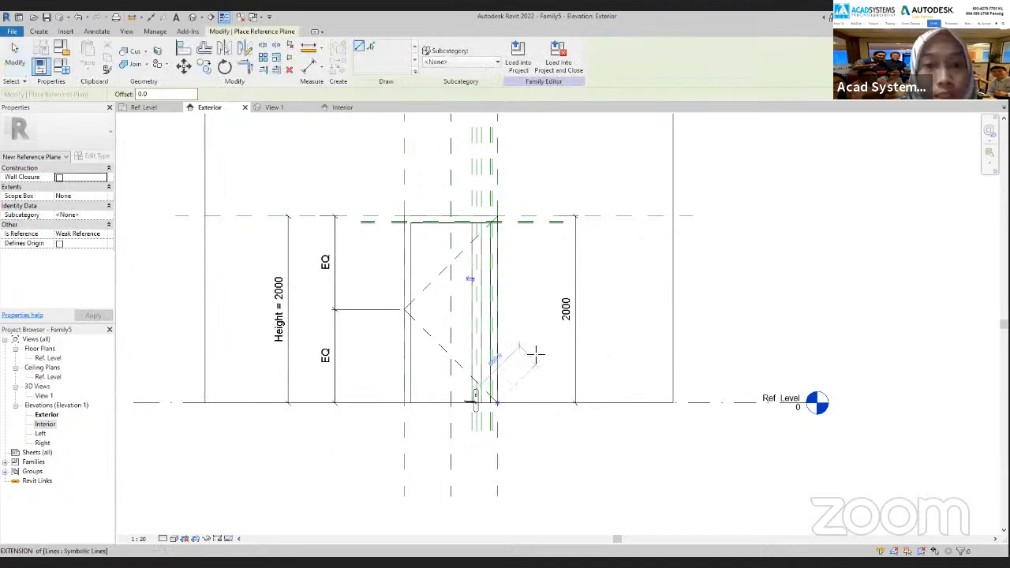
pyautogui.scroll(2, 525, 340)
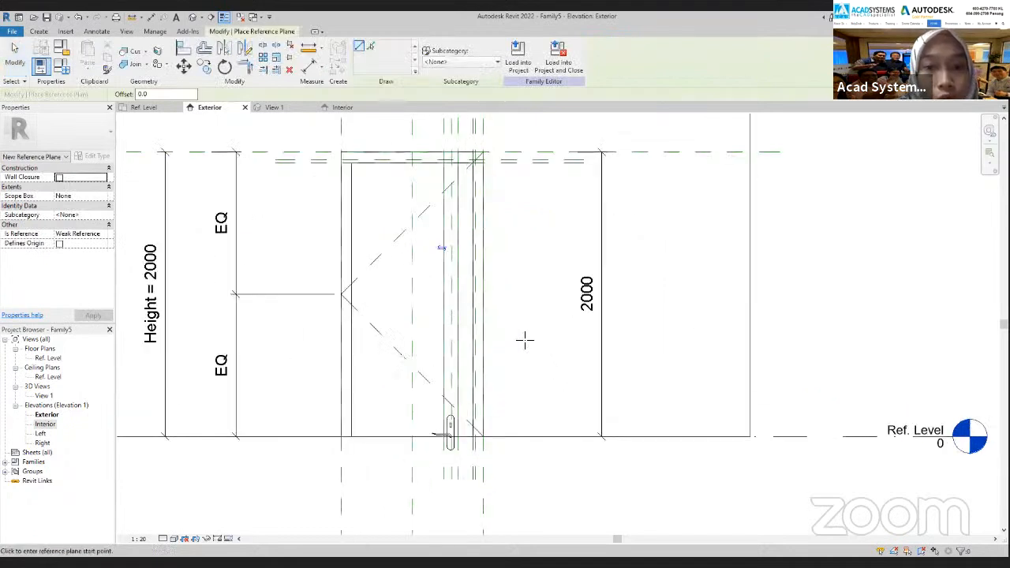
pyautogui.click(426, 296)
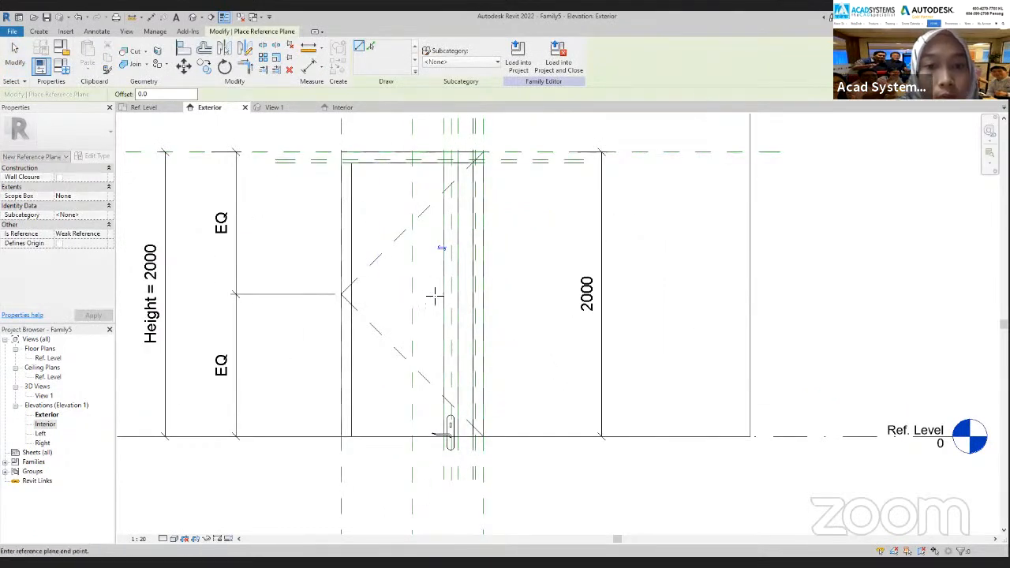
pyautogui.click(561, 293)
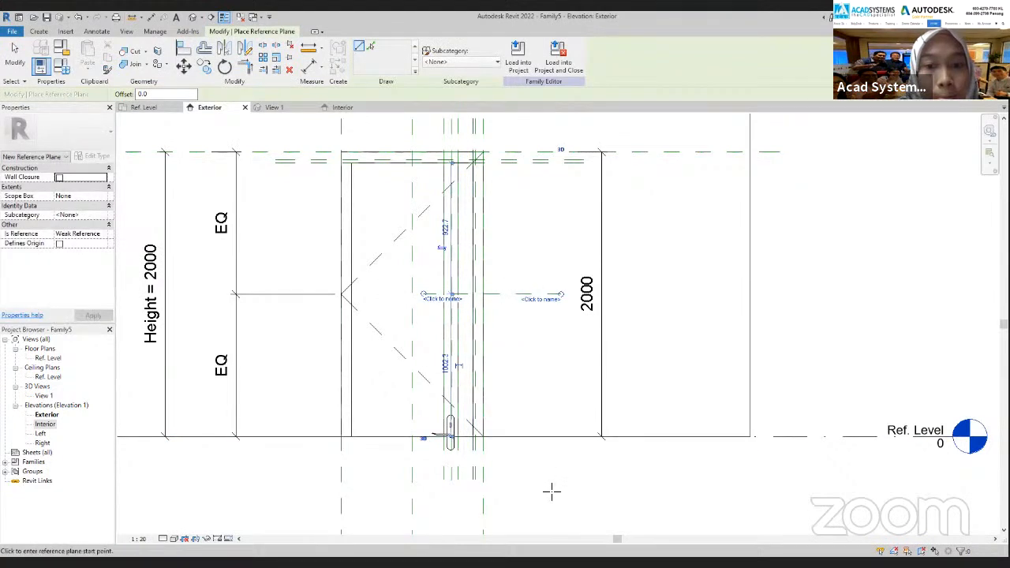
pyautogui.press('Escape')
pyautogui.press('Escape')
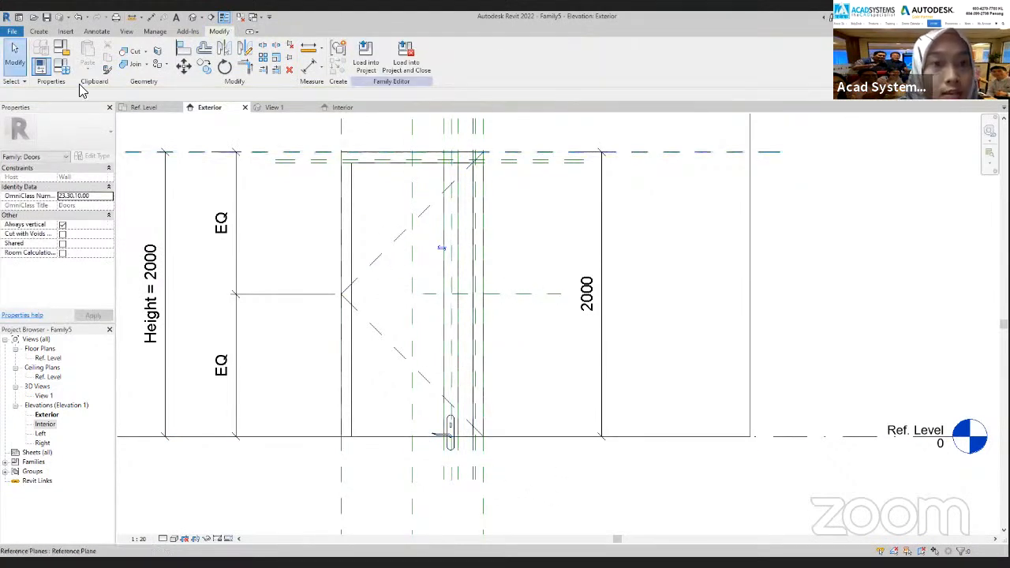
# Step: Align the door handle's keyhole with the new horizontal reference plane in the Exterior elevation
pyautogui.click(449, 442)
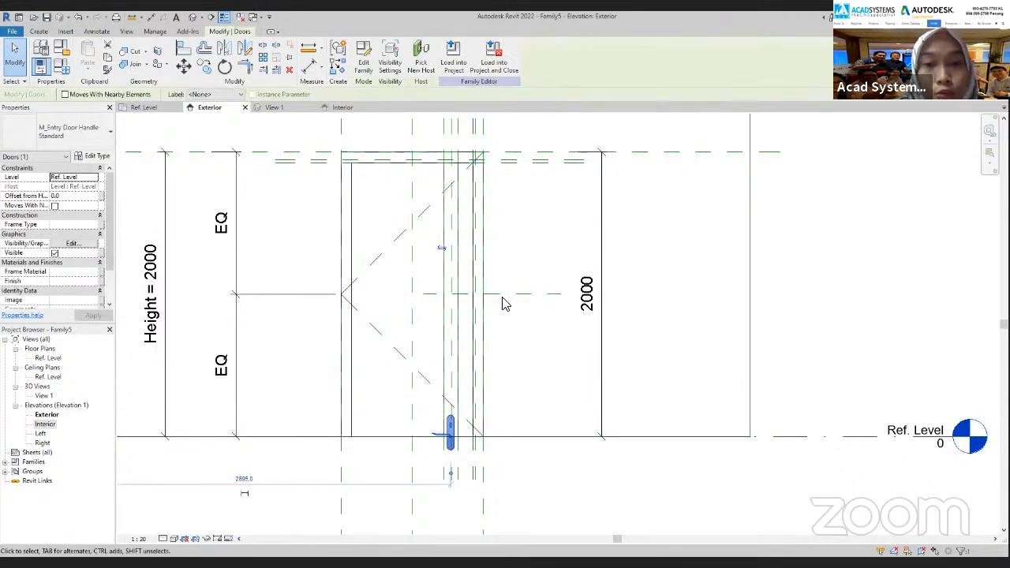
pyautogui.click(504, 305)
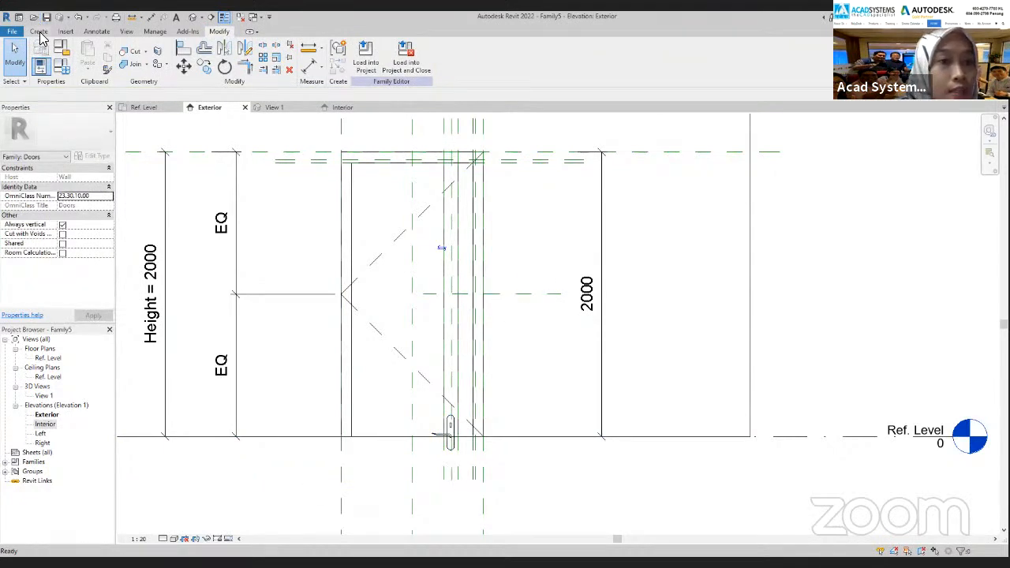
pyautogui.click(183, 51)
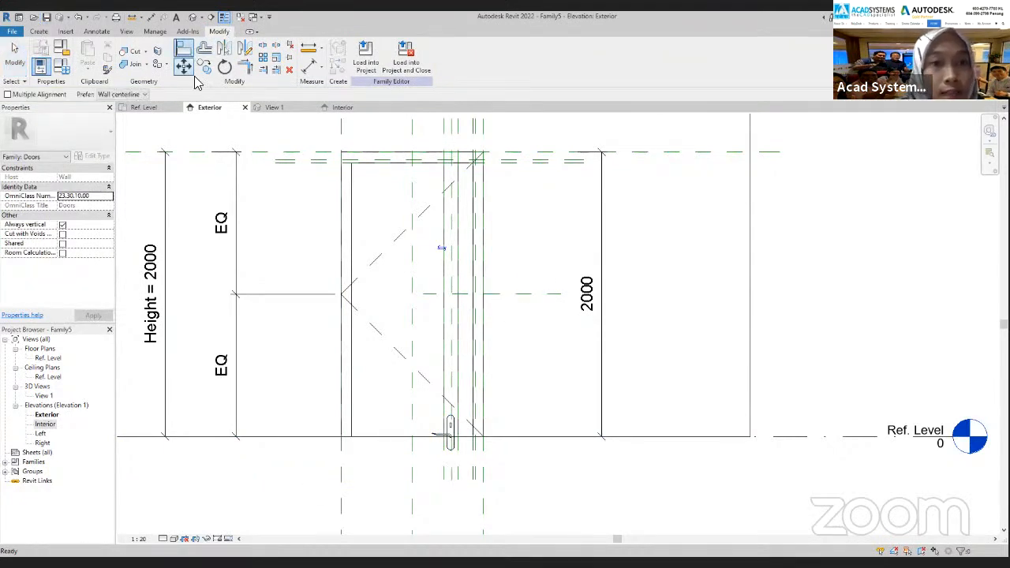
pyautogui.click(513, 298)
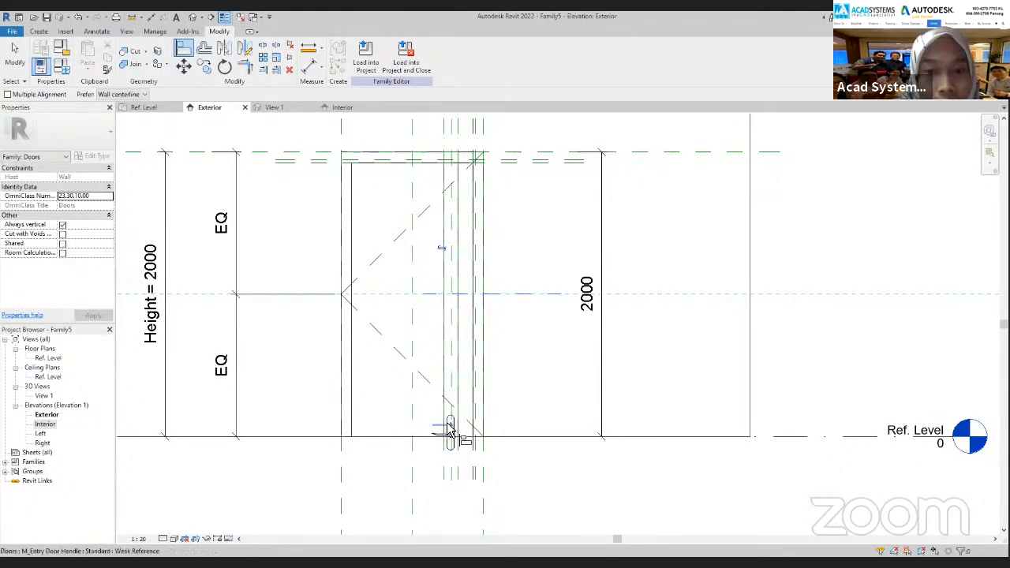
pyautogui.scroll(2, 448, 435)
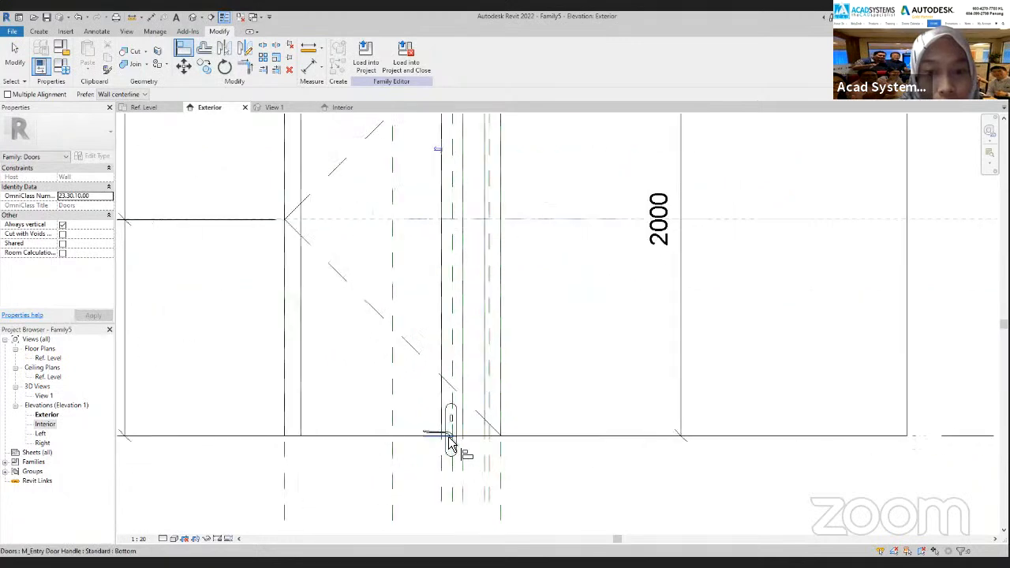
pyautogui.click(448, 419)
pyautogui.scroll(-1, 501, 292)
pyautogui.moveTo(503, 294); pyautogui.dragTo(511, 308, button='middle')
pyautogui.scroll(2, 474, 233)
pyautogui.scroll(1, 483, 241)
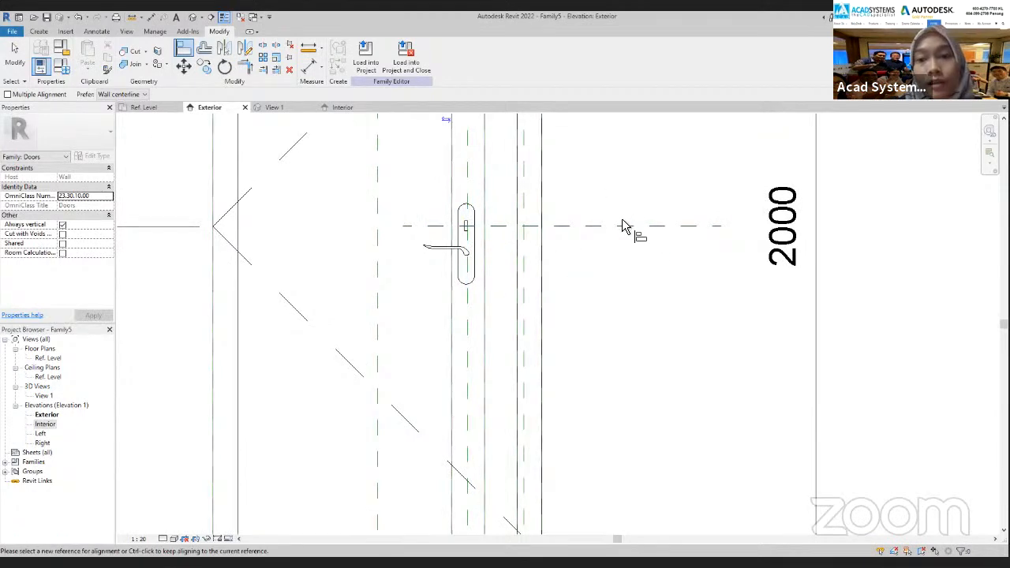
# Step: Inspect the entry door handle and its placement on the door in the Exterior elevation
pyautogui.scroll(-1, 643, 236)
pyautogui.scroll(-1, 537, 265)
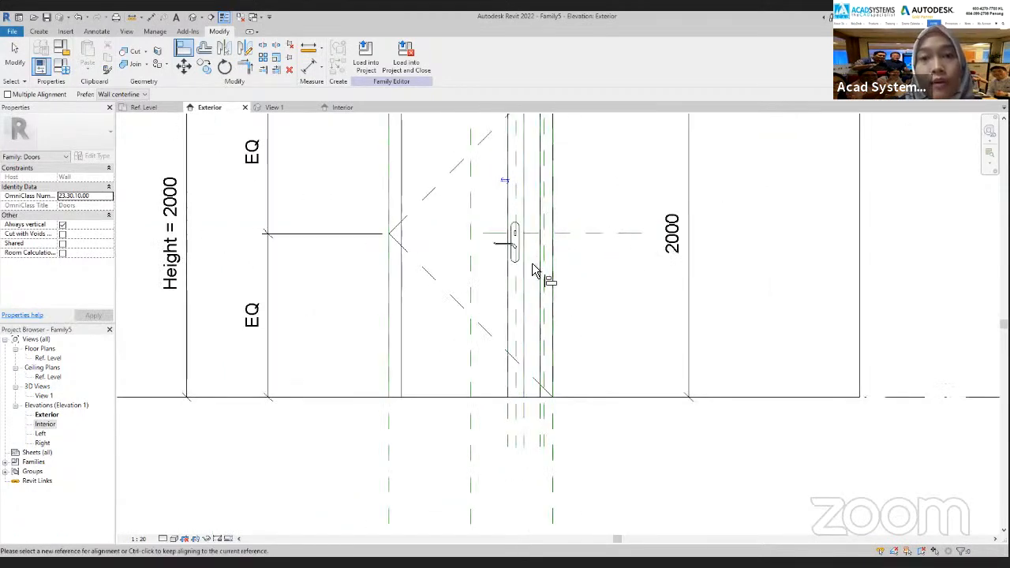
pyautogui.scroll(-1, 523, 273)
pyautogui.click(517, 253)
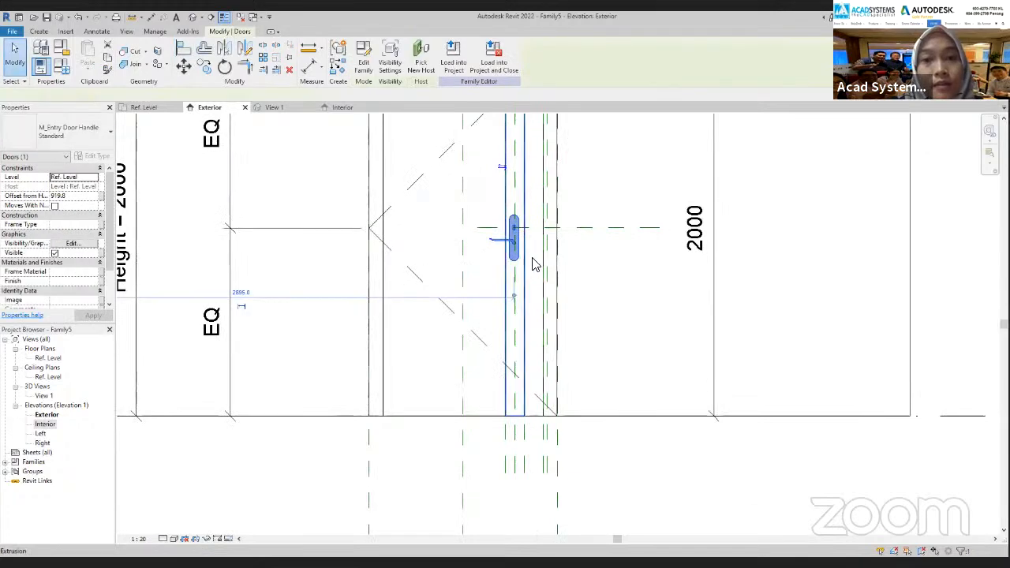
pyautogui.scroll(-1, 532, 302)
pyautogui.press('Escape')
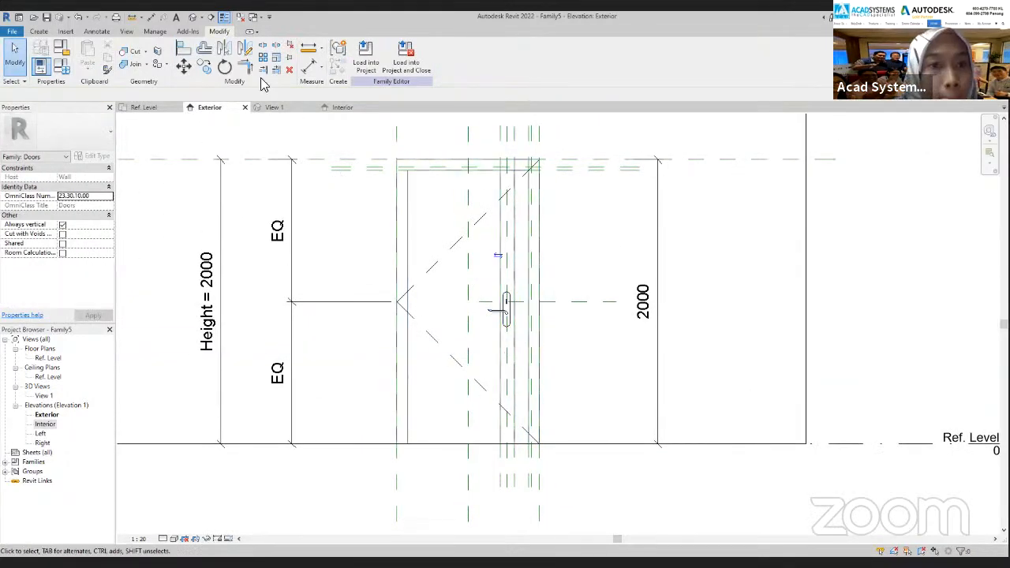
pyautogui.click(509, 330)
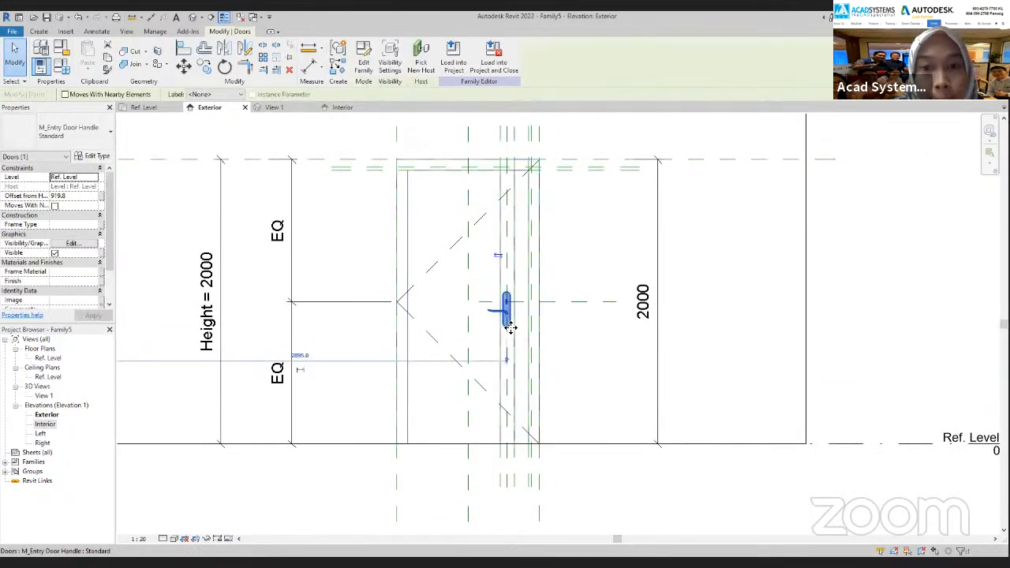
pyautogui.press('Escape')
pyautogui.scroll(-1, 440, 319)
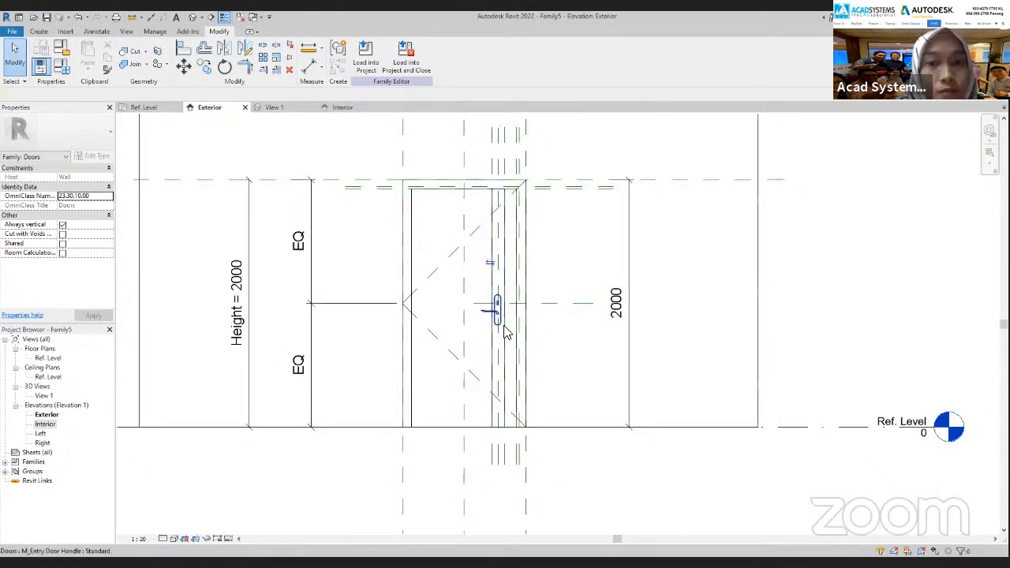
pyautogui.click(502, 332)
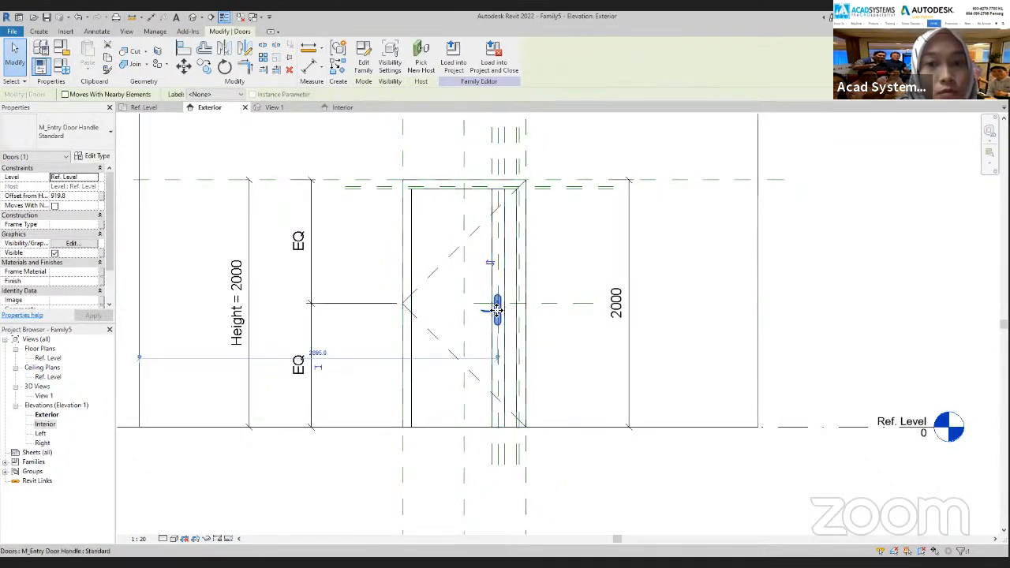
pyautogui.press('Escape')
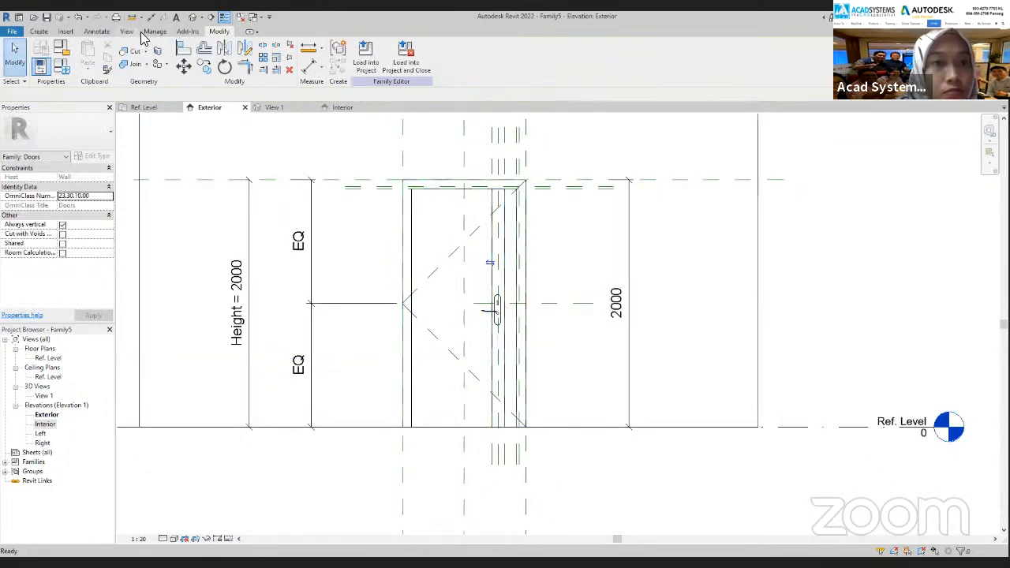
# Step: Repeat the alignment of the handle's keyhole with the horizontal reference plane in the Exterior elevation and inspect the handle in 3D
pyautogui.click(183, 48)
pyautogui.scroll(2, 503, 309)
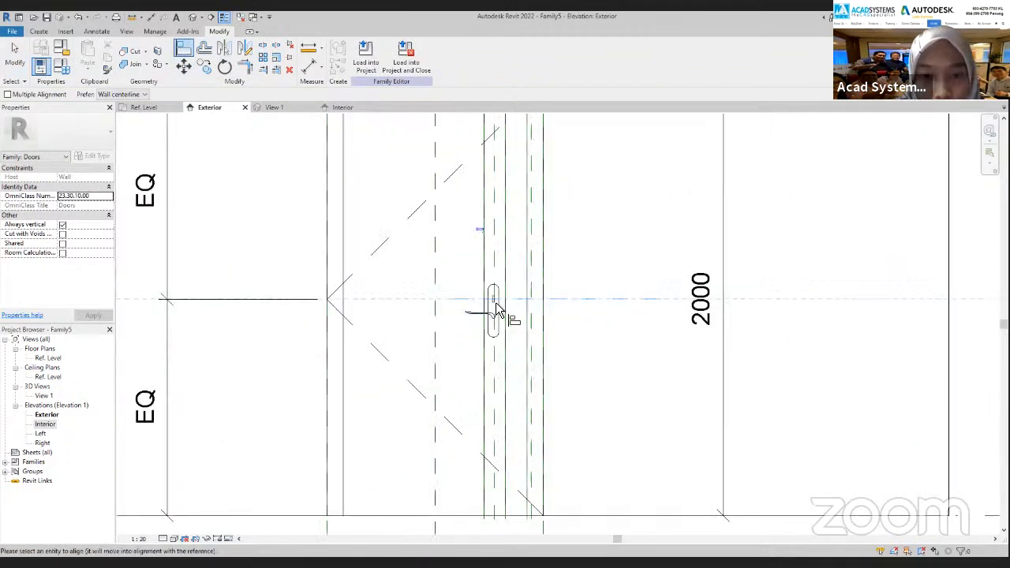
pyautogui.click(494, 299)
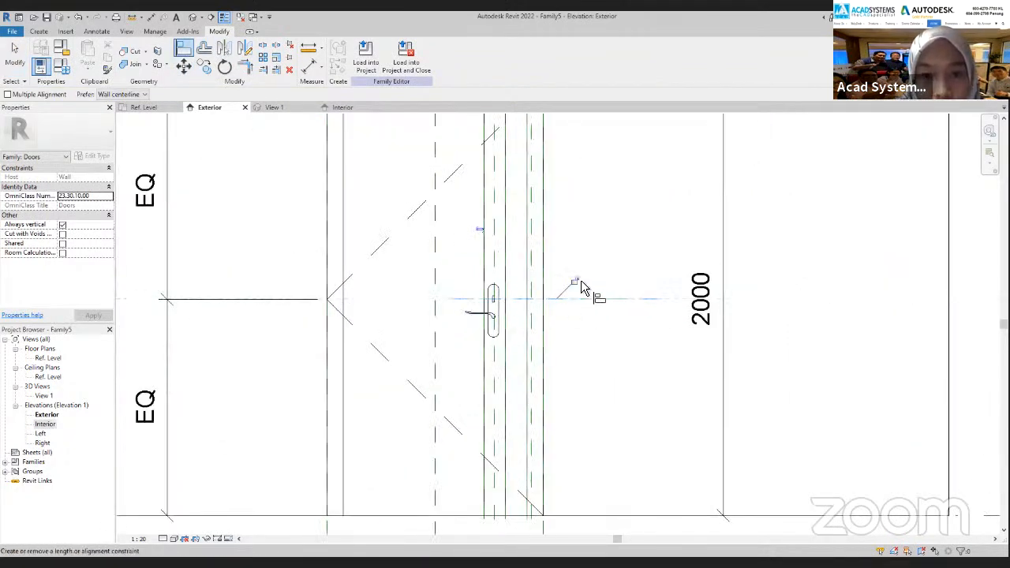
pyautogui.press('Escape')
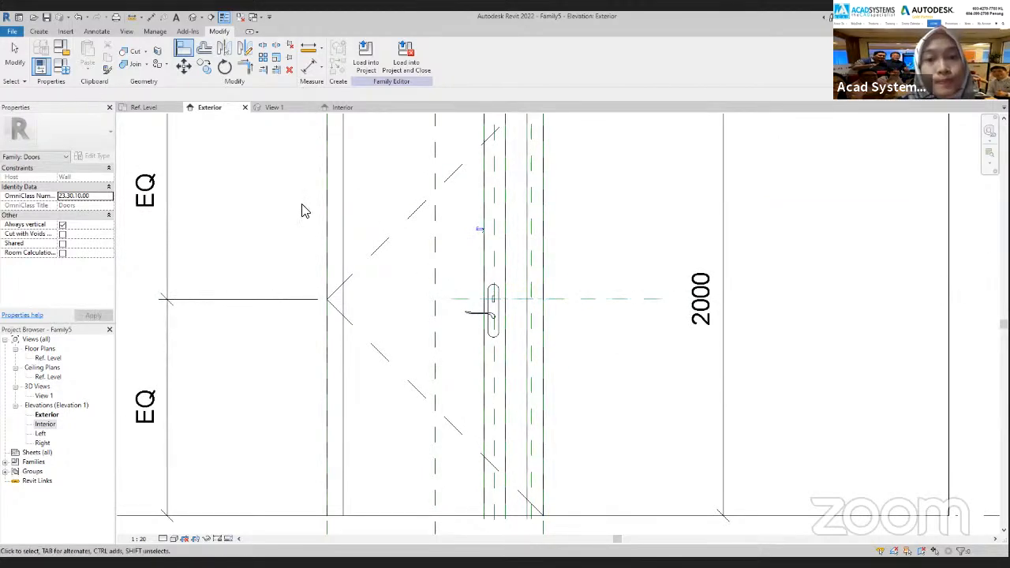
pyautogui.scroll(-2, 442, 298)
pyautogui.scroll(-2, 473, 292)
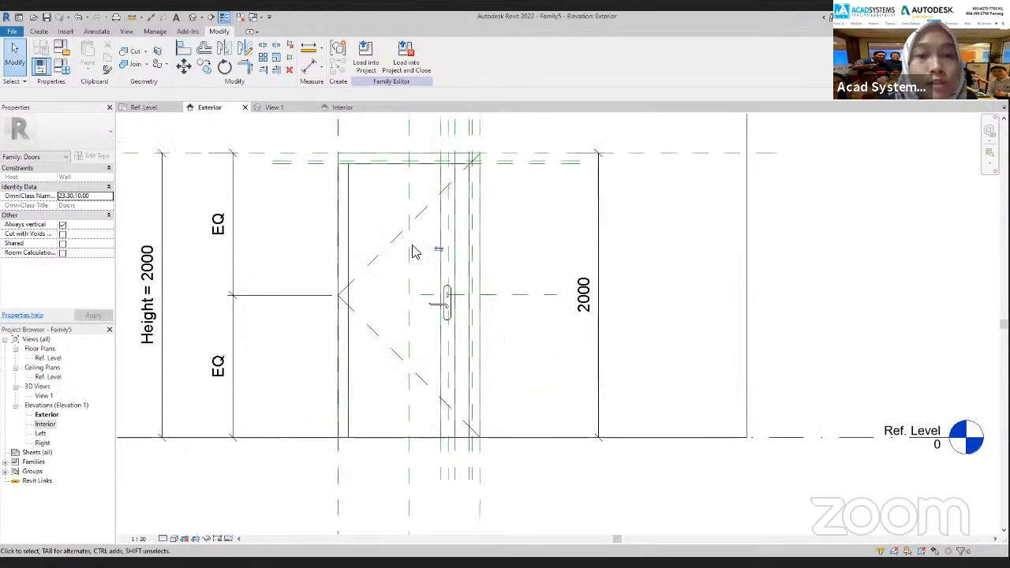
pyautogui.click(291, 105)
pyautogui.scroll(-1, 471, 316)
pyautogui.moveTo(471, 316); pyautogui.dragTo(440, 360, button='middle')
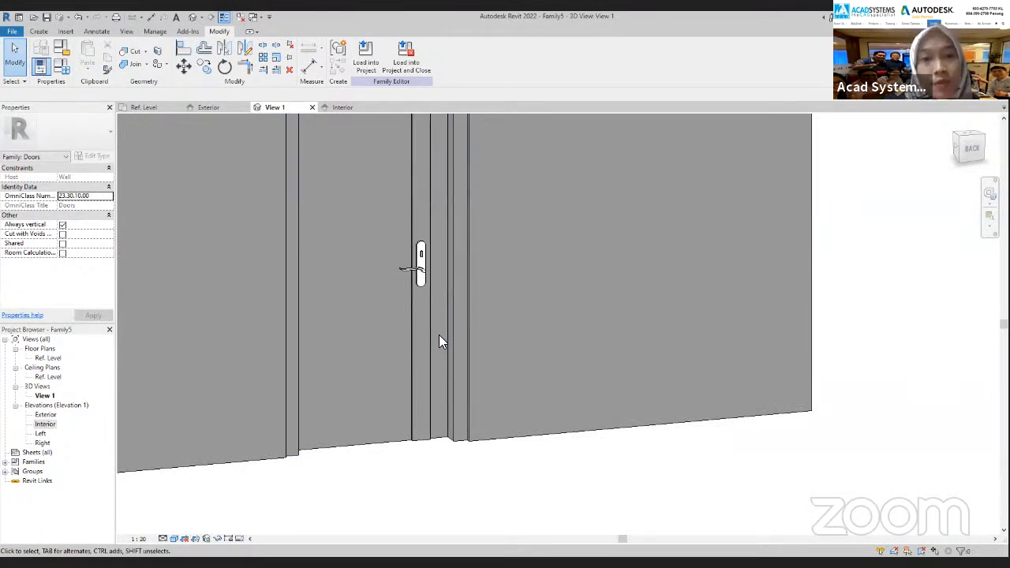
pyautogui.keyDown('shift'); pyautogui.moveTo(383, 287); pyautogui.dragTo(341, 266, button='middle'); pyautogui.keyUp('shift')
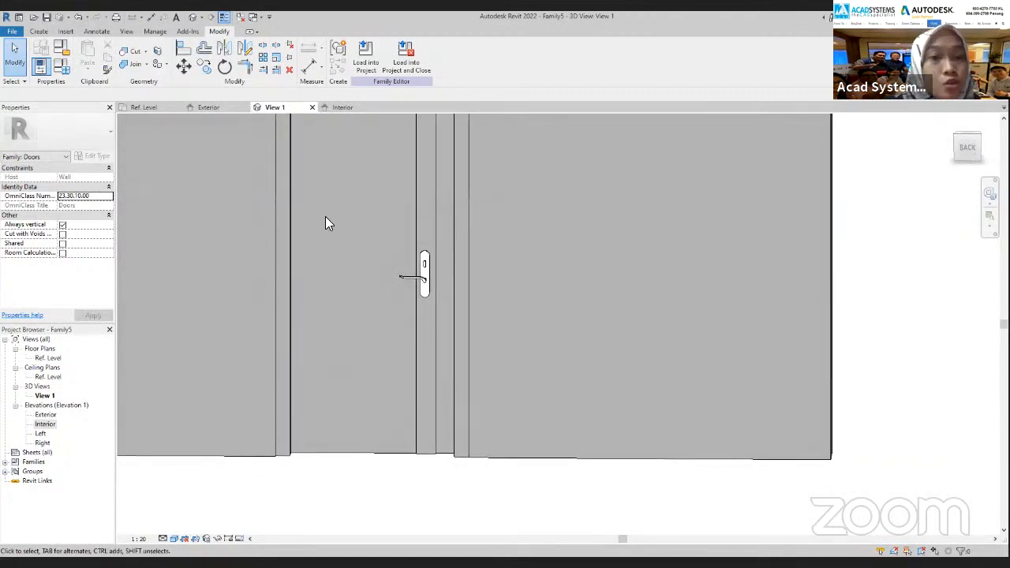
# Step: Add an aligned dimension across the frame jamb's width in the Ref. Level plan, between the Left reference plane and the jamb's inner-face plane
pyautogui.click(151, 107)
pyautogui.scroll(3, 510, 419)
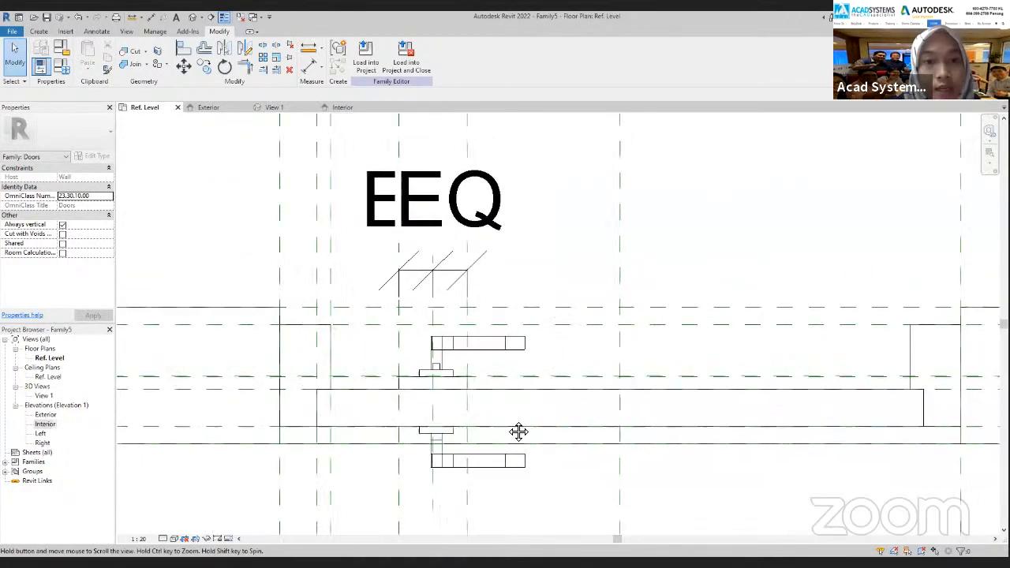
pyautogui.scroll(-1, 426, 411)
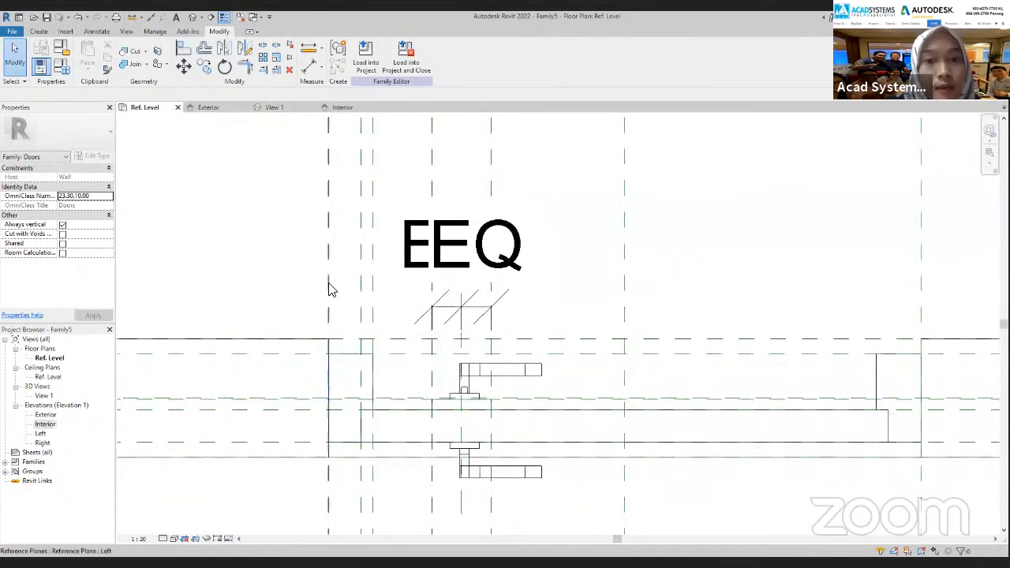
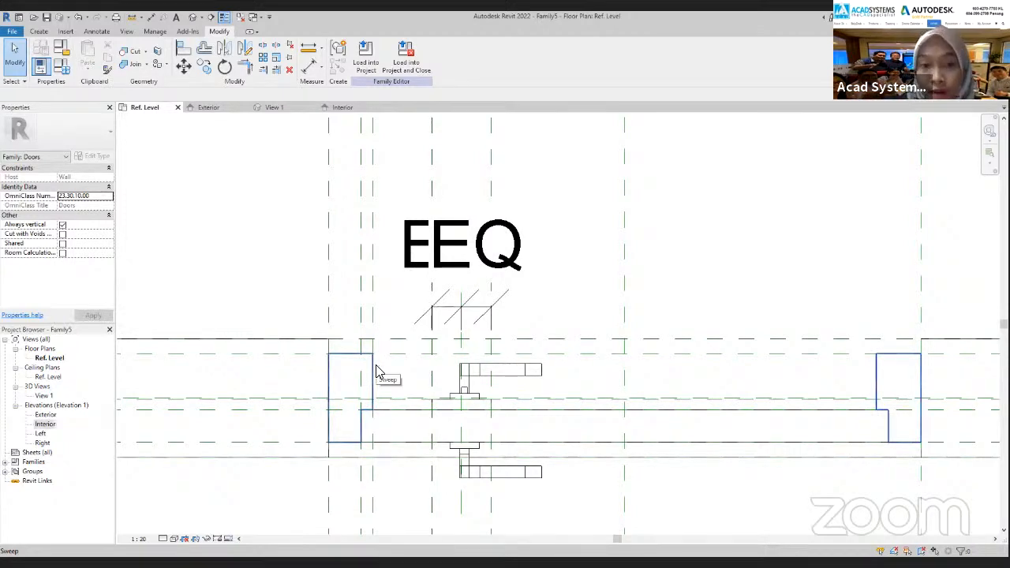
pyautogui.click(309, 70)
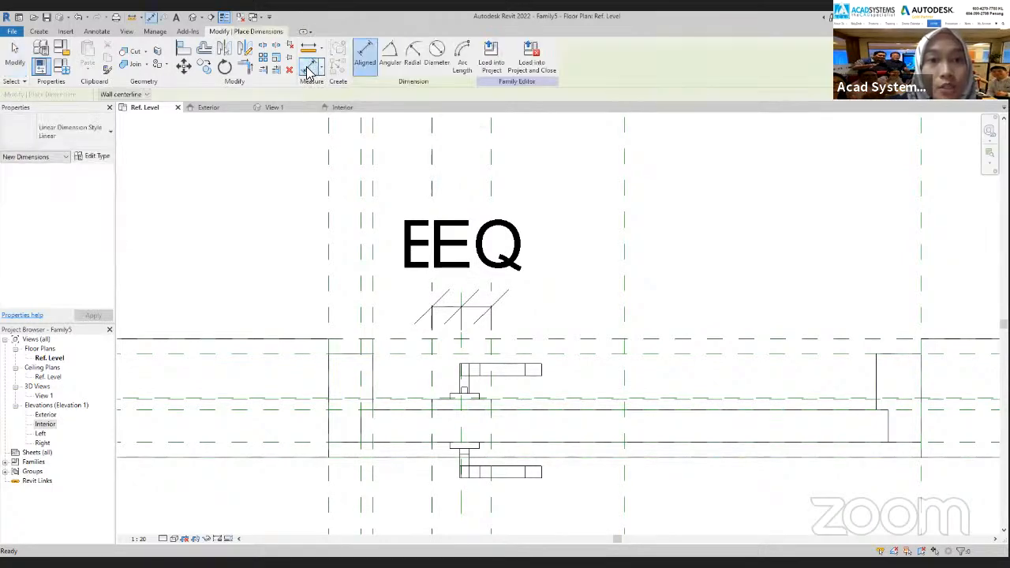
pyautogui.click(373, 220)
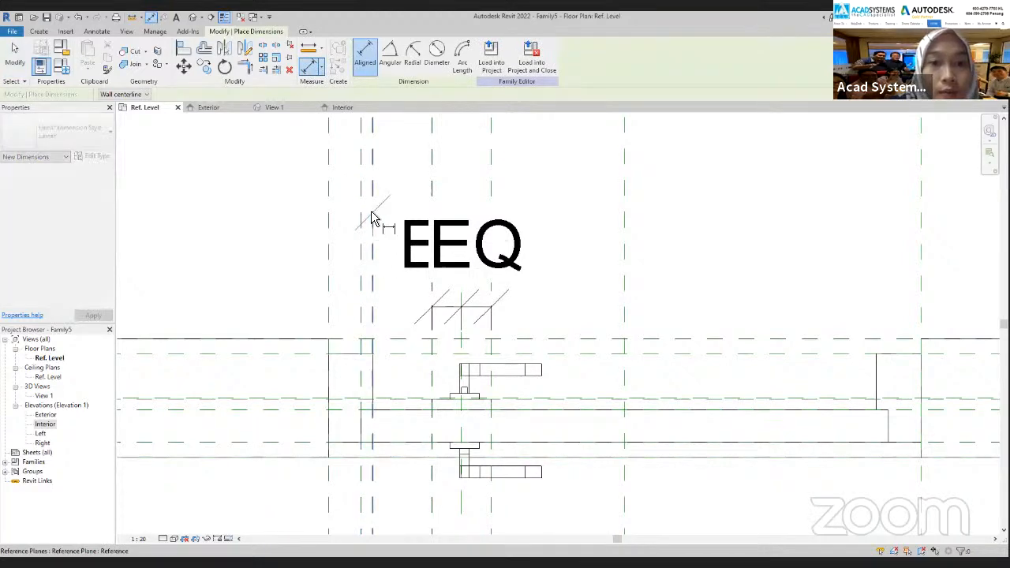
pyautogui.click(306, 217)
pyautogui.scroll(-2, 349, 232)
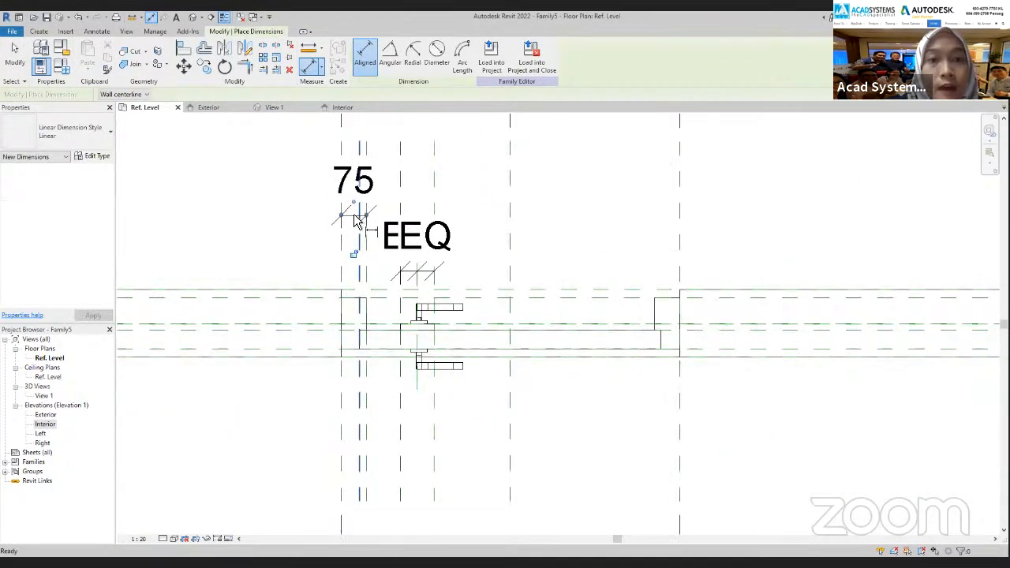
pyautogui.press('Escape')
pyautogui.press('Escape')
# Step: Label the jamb width dimension with a new family type parameter named "Frame width", grouped under Dimensions
pyautogui.click(365, 194)
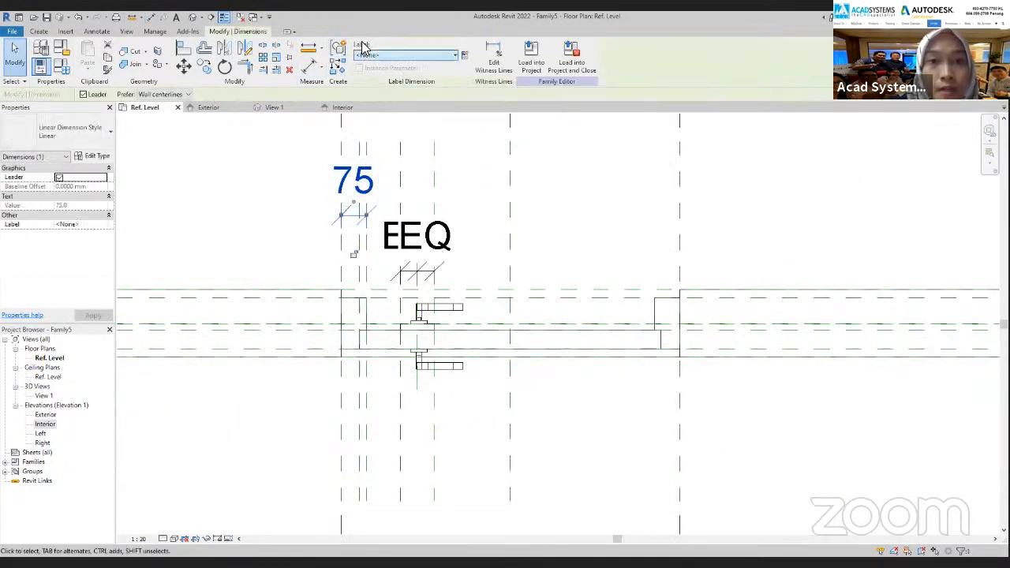
pyautogui.click(464, 57)
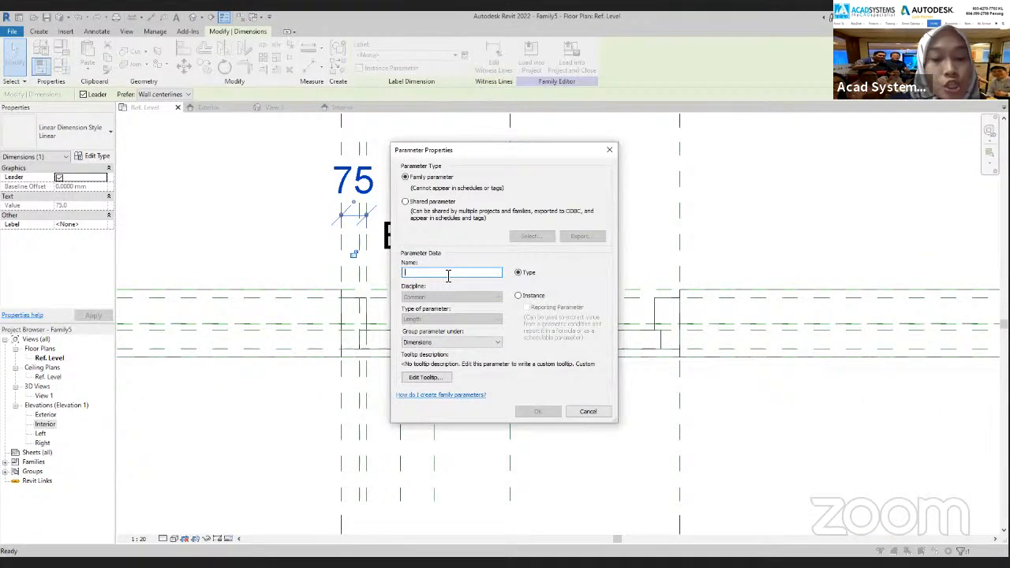
pyautogui.write('Frame width')
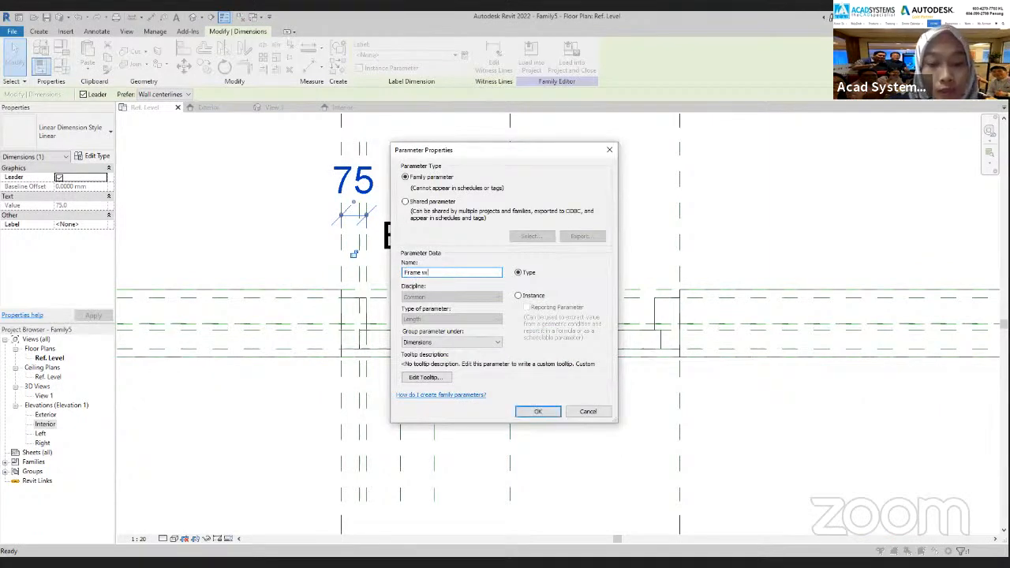
pyautogui.click(546, 412)
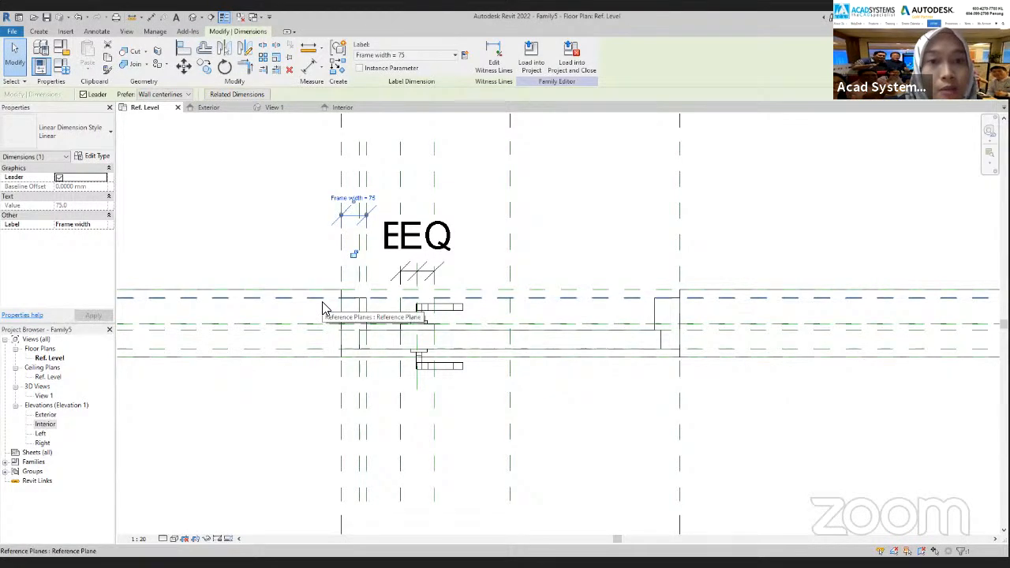
pyautogui.click(383, 176)
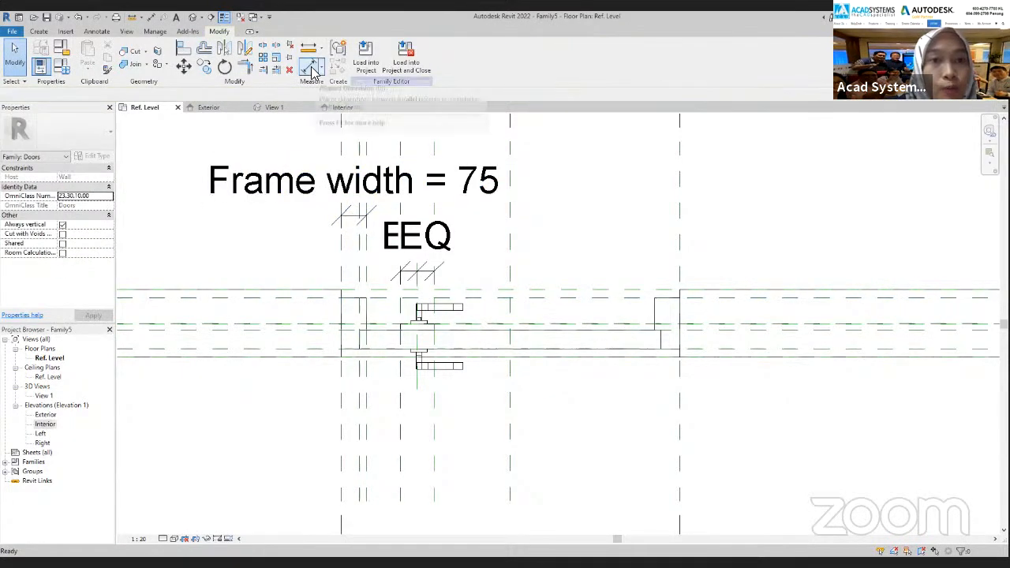
# Step: Add an aligned dimension across the frame's depth in plan, between the reference planes along its two outer faces
pyautogui.click(312, 69)
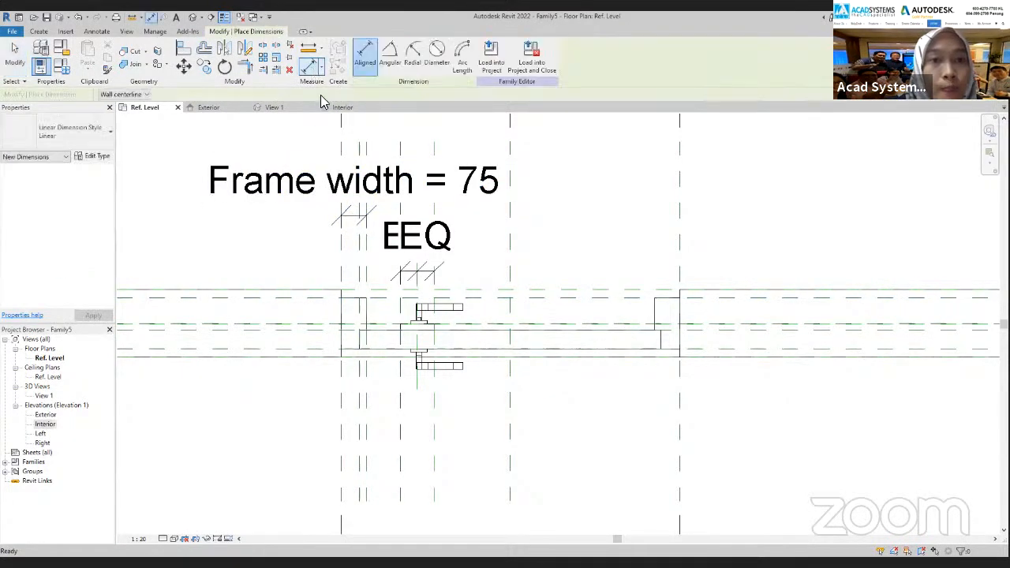
pyautogui.click(316, 308)
pyautogui.click(317, 347)
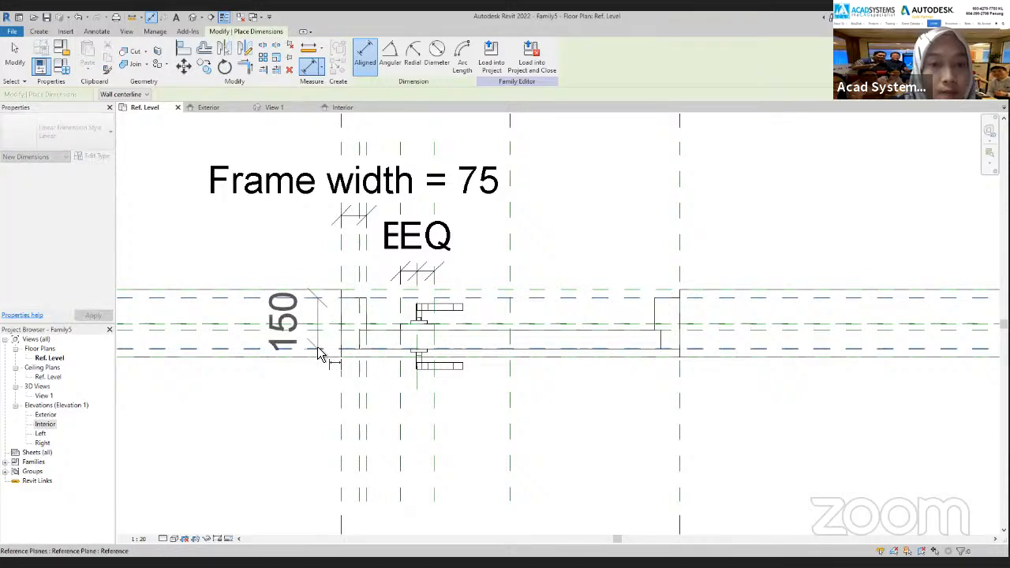
pyautogui.click(308, 404)
pyautogui.press('Escape')
# Step: Label the frame depth dimension with a new family type parameter named "Frame thickness", grouped under Dimensions
pyautogui.click(274, 332)
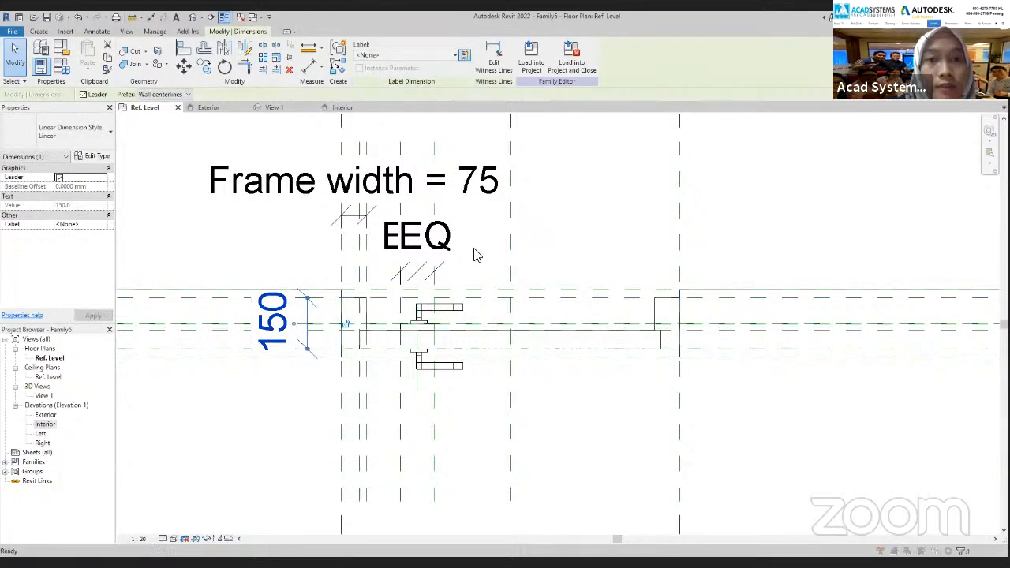
pyautogui.write('ame thick')
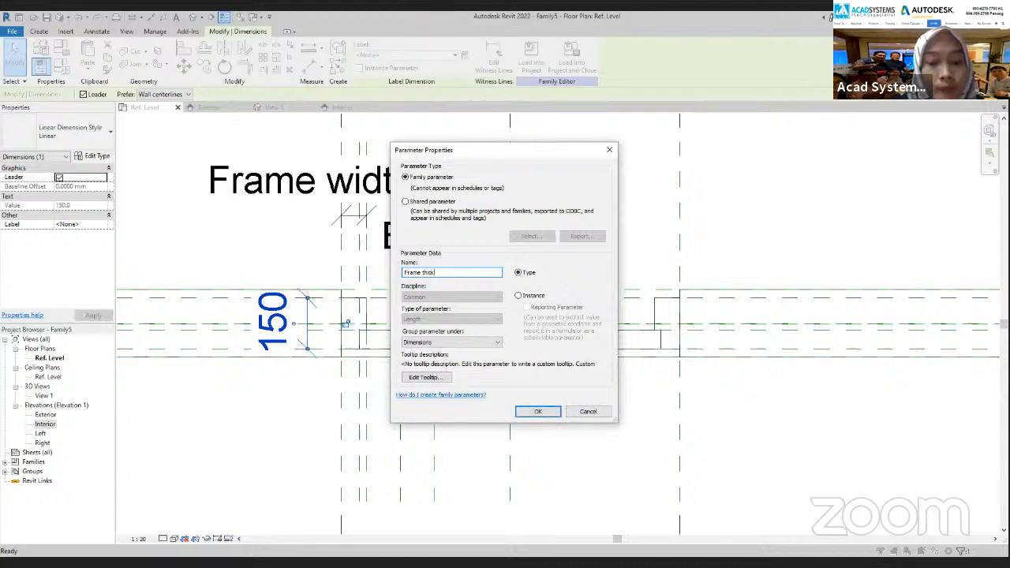
pyautogui.write('ness')
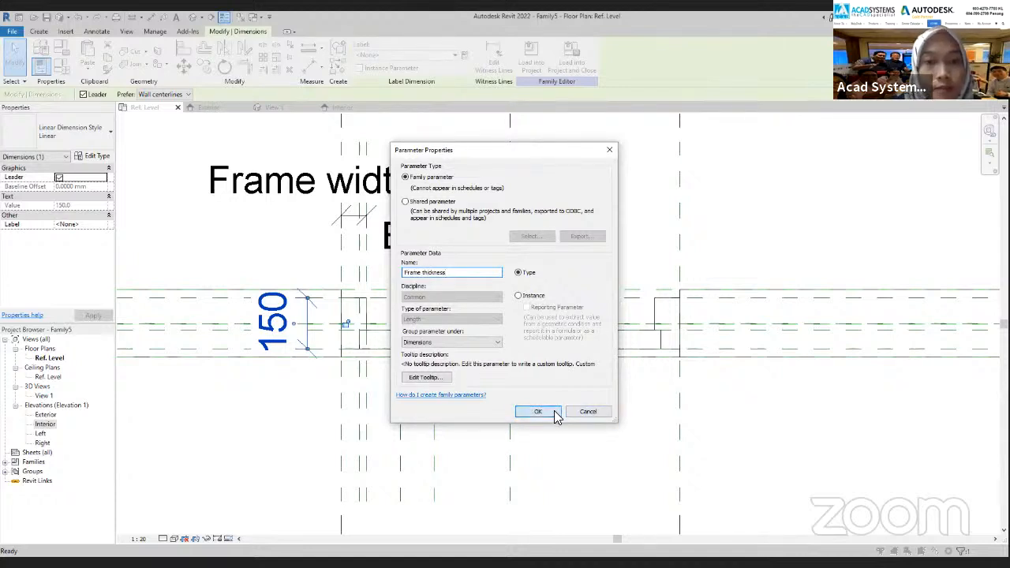
pyautogui.click(555, 413)
pyautogui.click(280, 408)
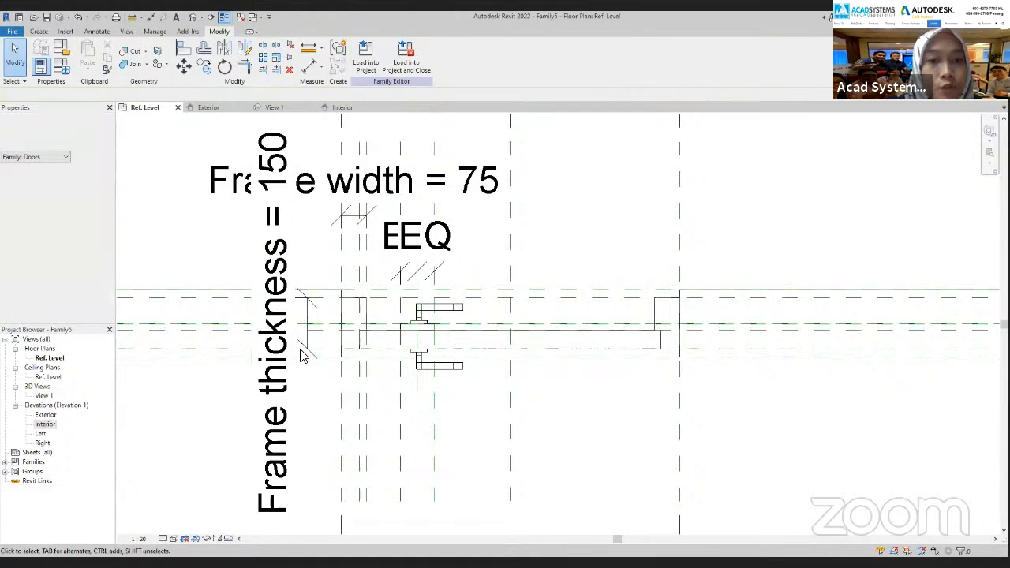
# Step: Set the text size of the Linear dimension style used by the Frame thickness dimension to 2 mm
pyautogui.scroll(-2, 261, 316)
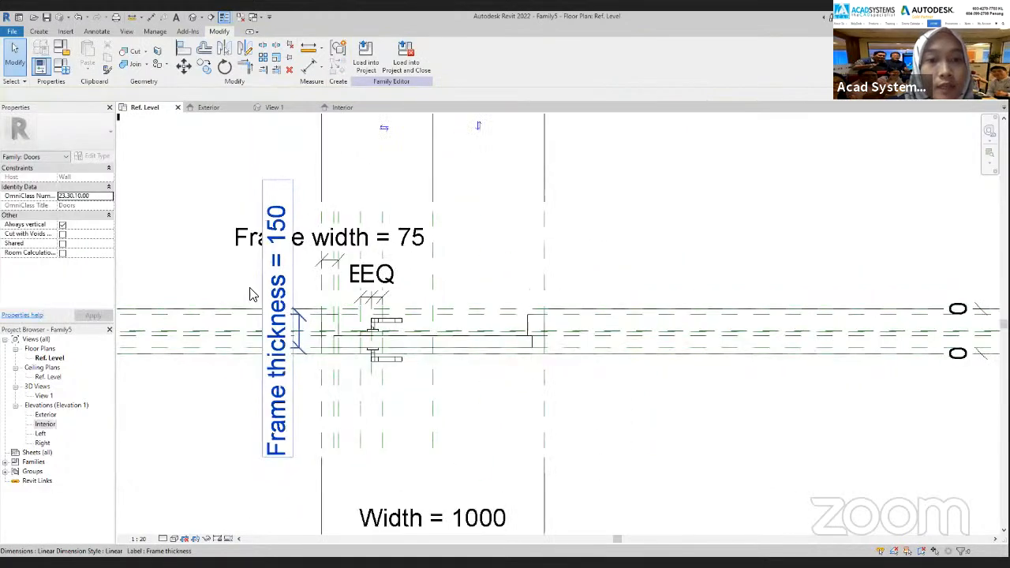
pyautogui.click(279, 374)
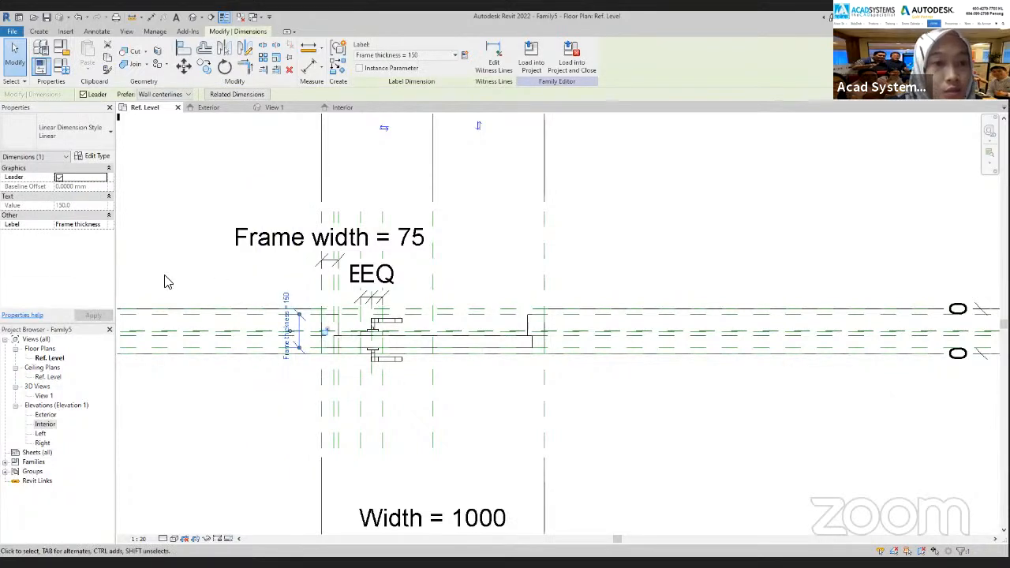
pyautogui.press('Escape')
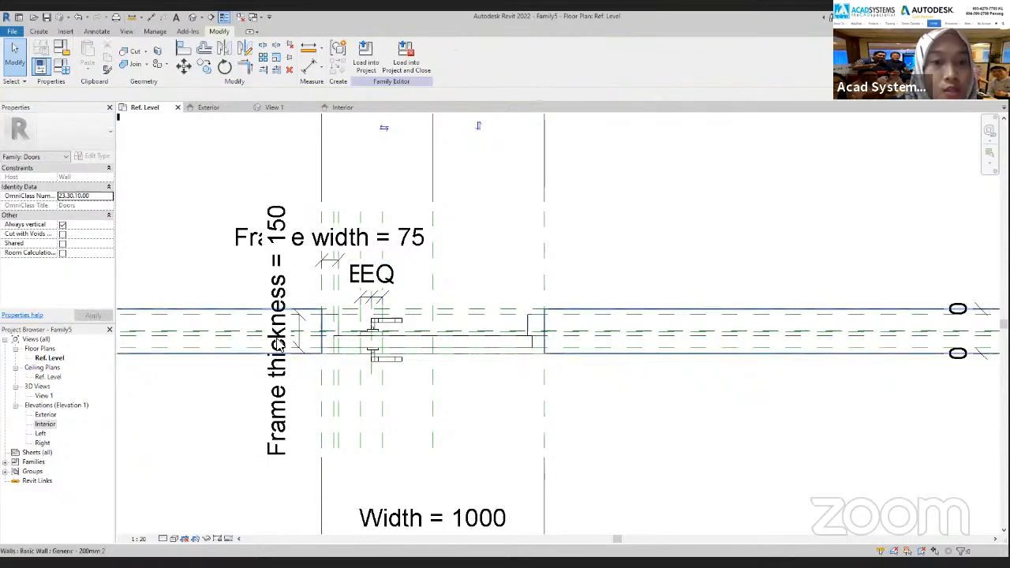
pyautogui.click(277, 298)
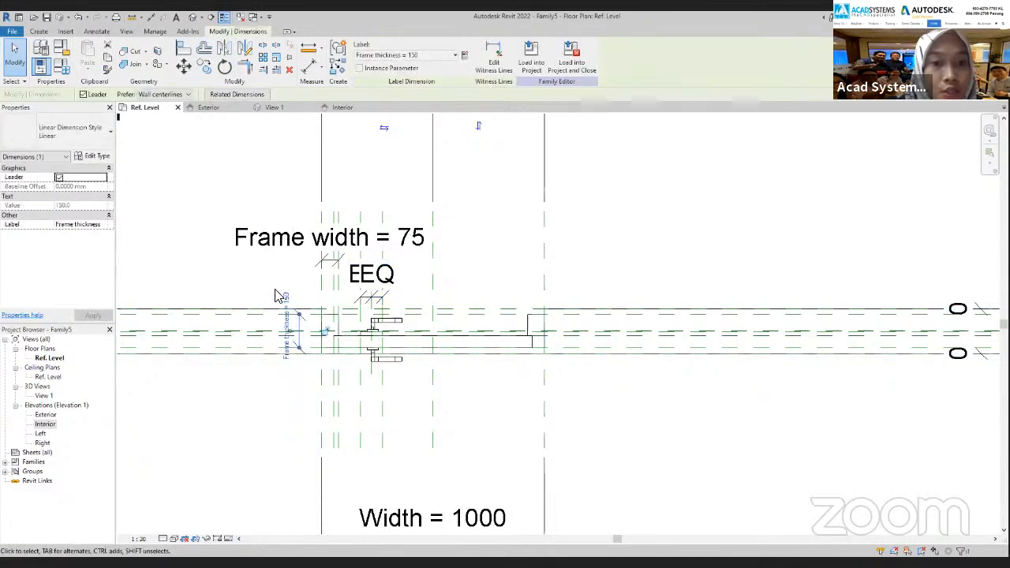
pyautogui.click(95, 157)
pyautogui.scroll(-5, 534, 340)
pyautogui.scroll(-3, 510, 352)
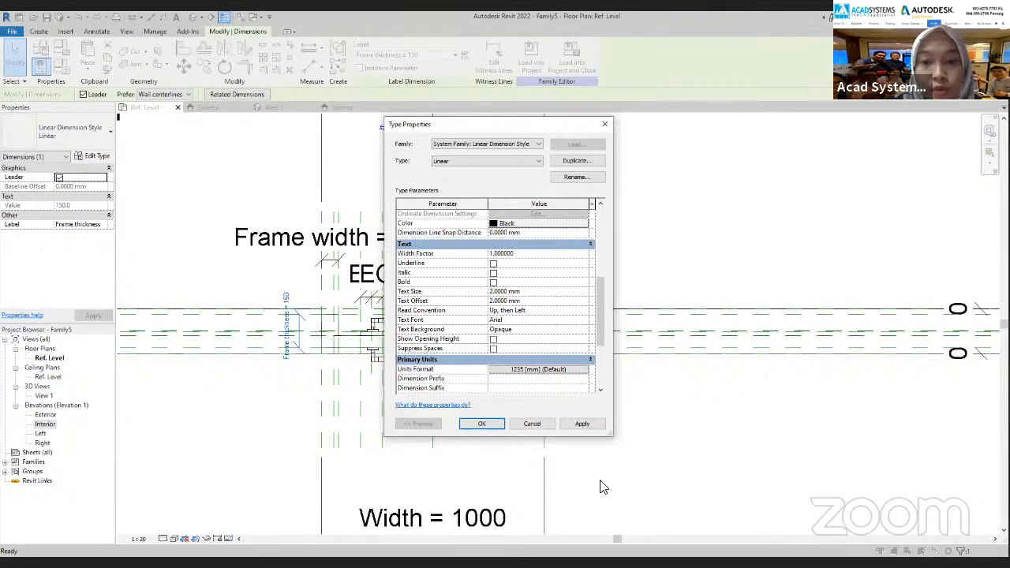
pyautogui.click(584, 425)
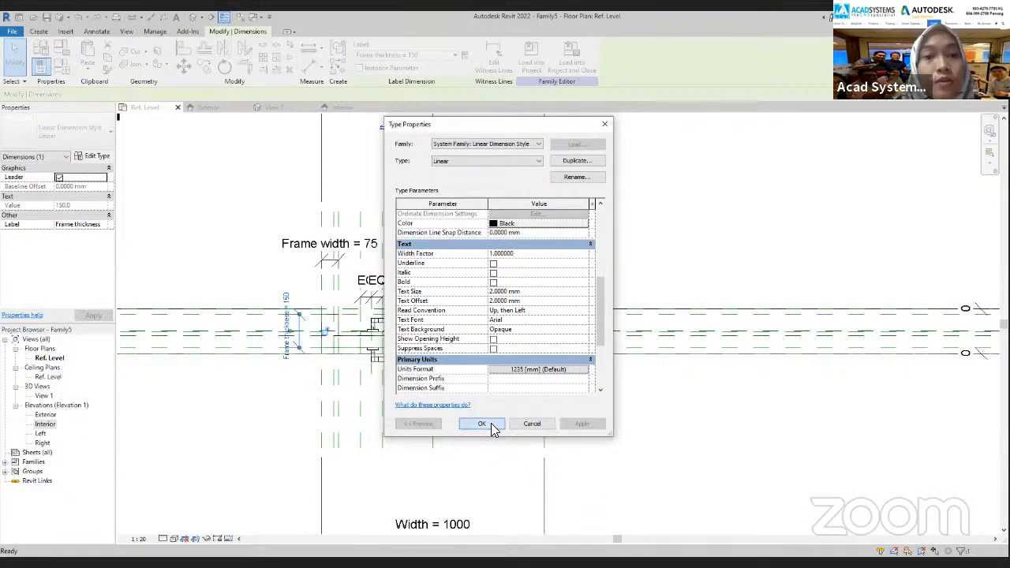
pyautogui.click(492, 426)
pyautogui.click(235, 381)
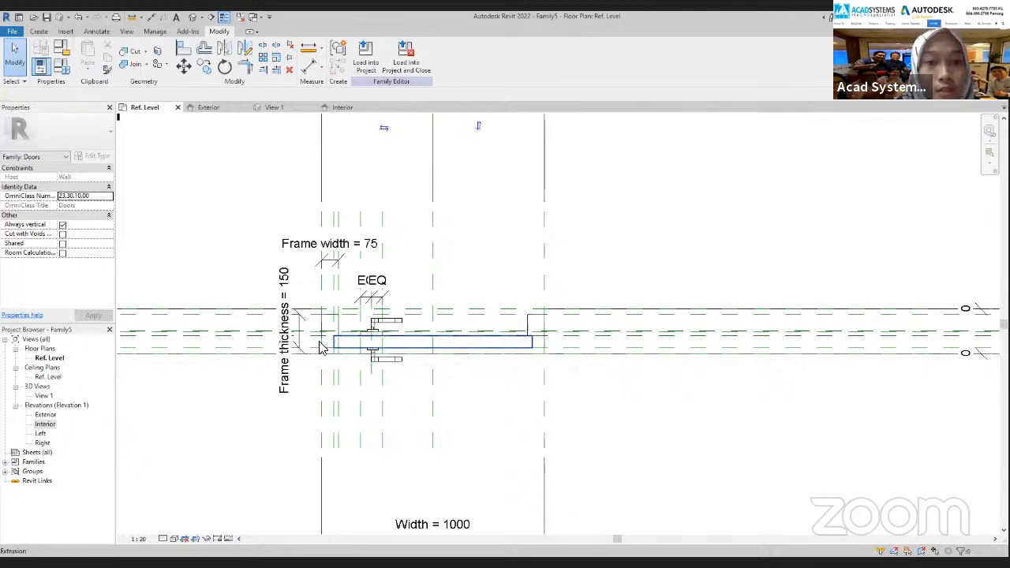
# Step: Add an aligned dimension across the door panel's thickness in plan, between the reference planes along its two faces
pyautogui.click(312, 67)
pyautogui.press('Escape')
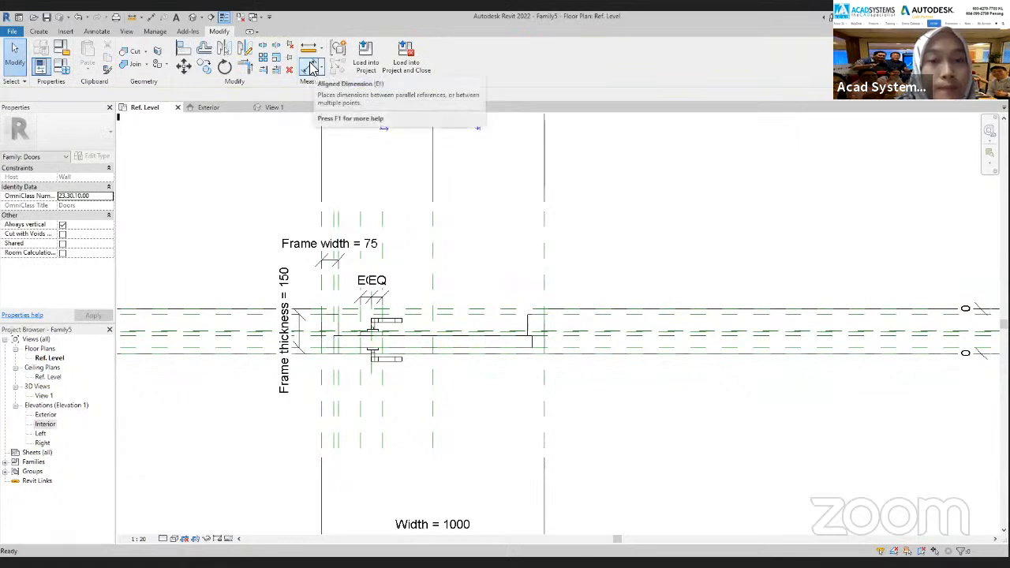
pyautogui.scroll(3, 343, 340)
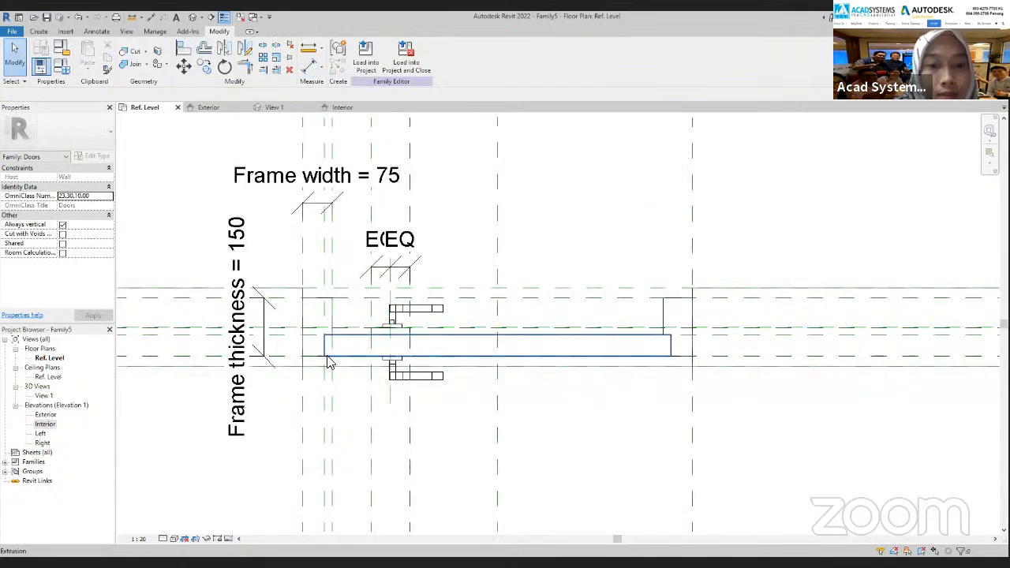
pyautogui.click(306, 70)
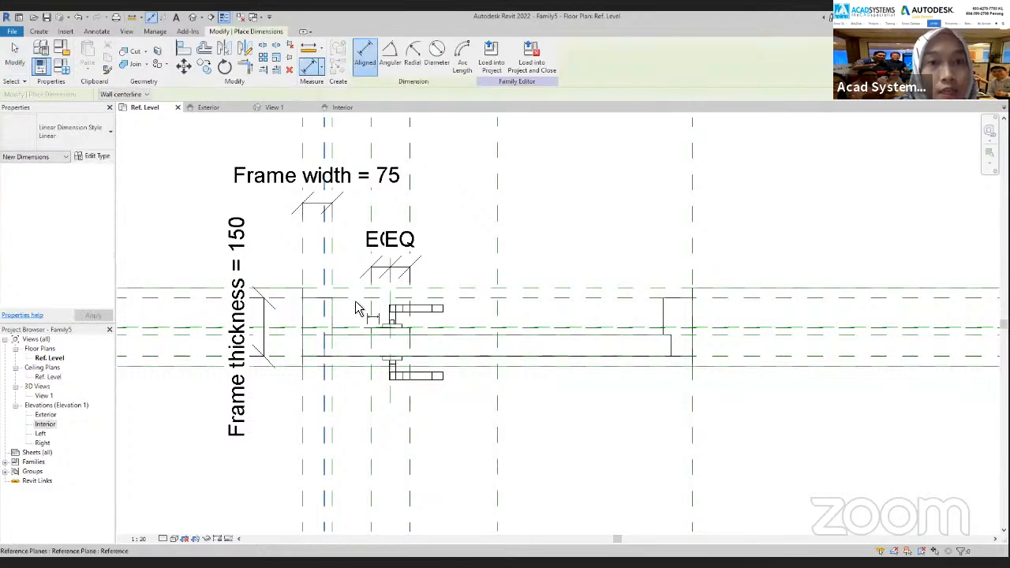
pyautogui.scroll(2, 308, 340)
pyautogui.click(302, 330)
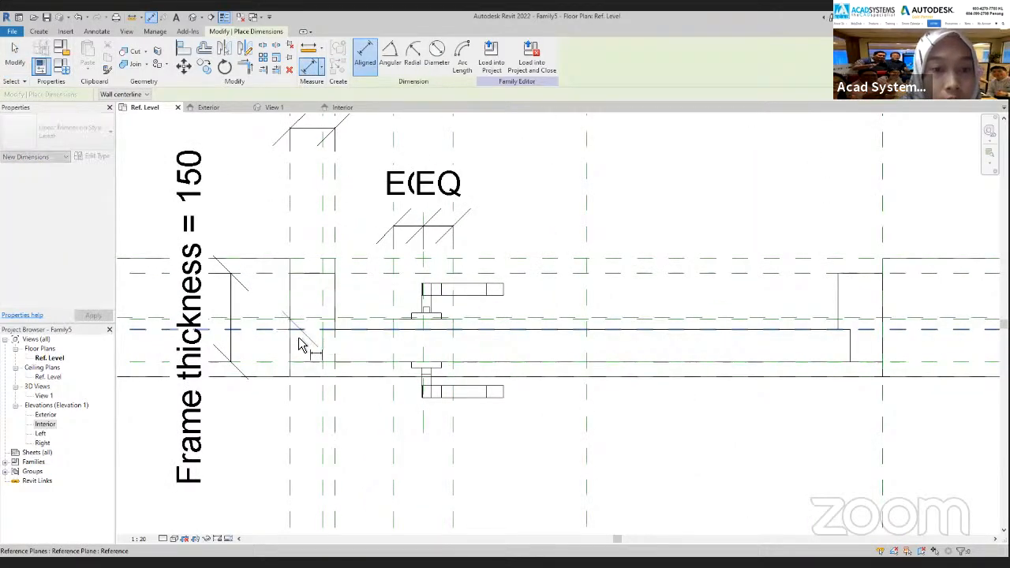
pyautogui.click(264, 364)
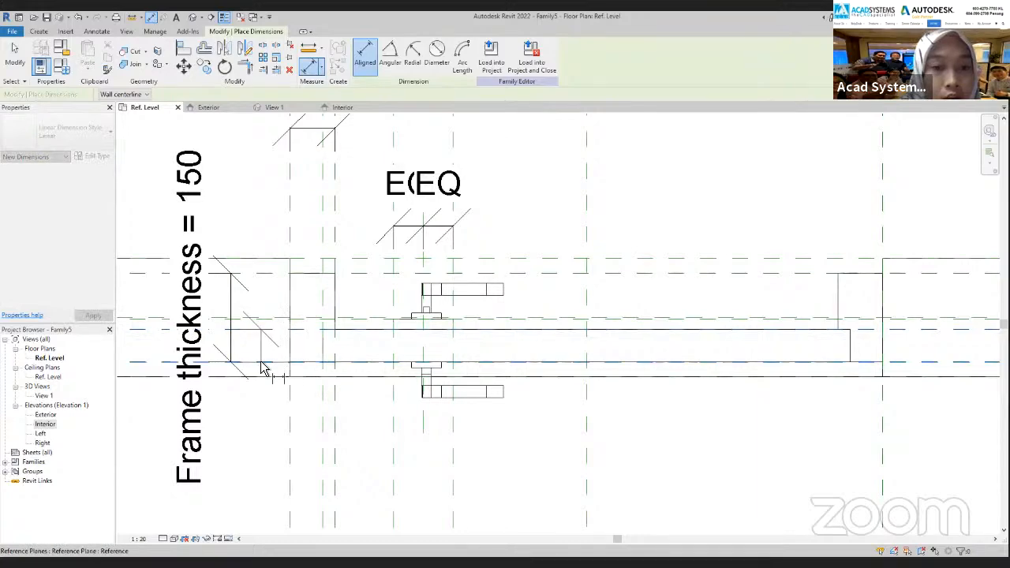
pyautogui.moveTo(193, 430); pyautogui.dragTo(427, 413, button='middle')
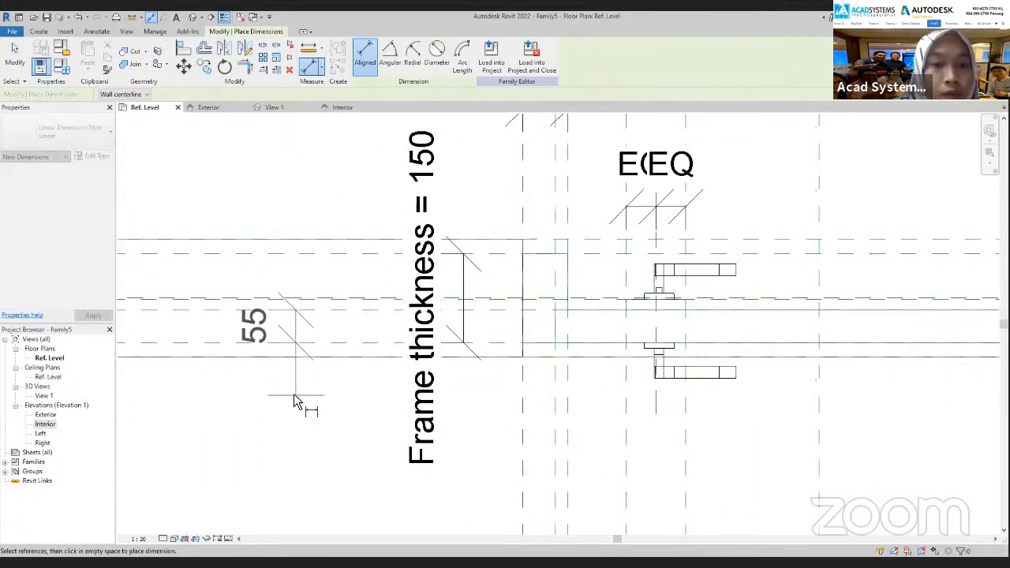
pyautogui.click(295, 396)
pyautogui.scroll(-1, 297, 437)
pyautogui.moveTo(297, 437); pyautogui.dragTo(260, 429, button='middle')
pyautogui.press('Escape')
pyautogui.press('Escape')
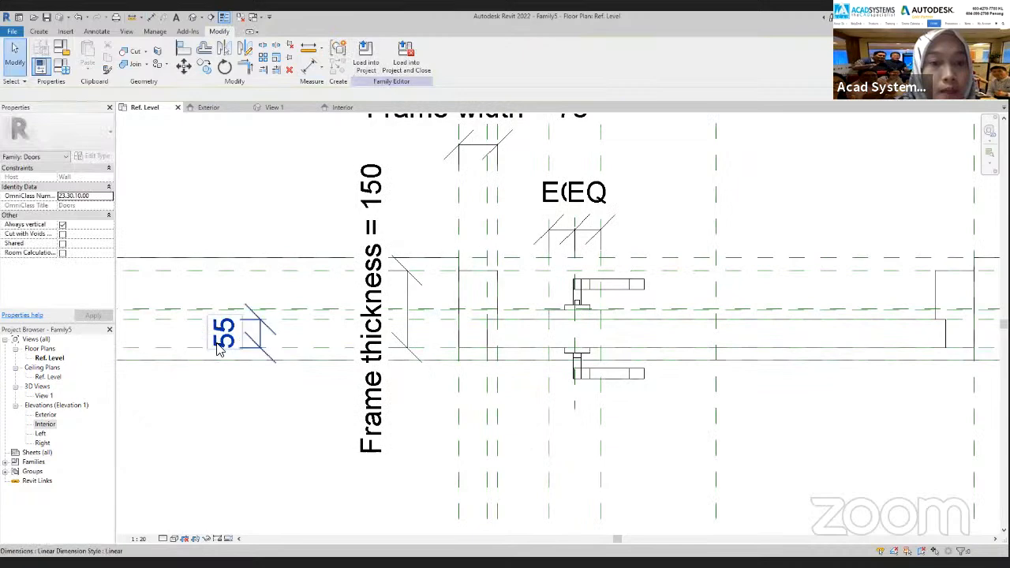
# Step: Label the panel dimension with a new family type parameter named "Door panel thickness", grouped under Dimensions
pyautogui.click(219, 347)
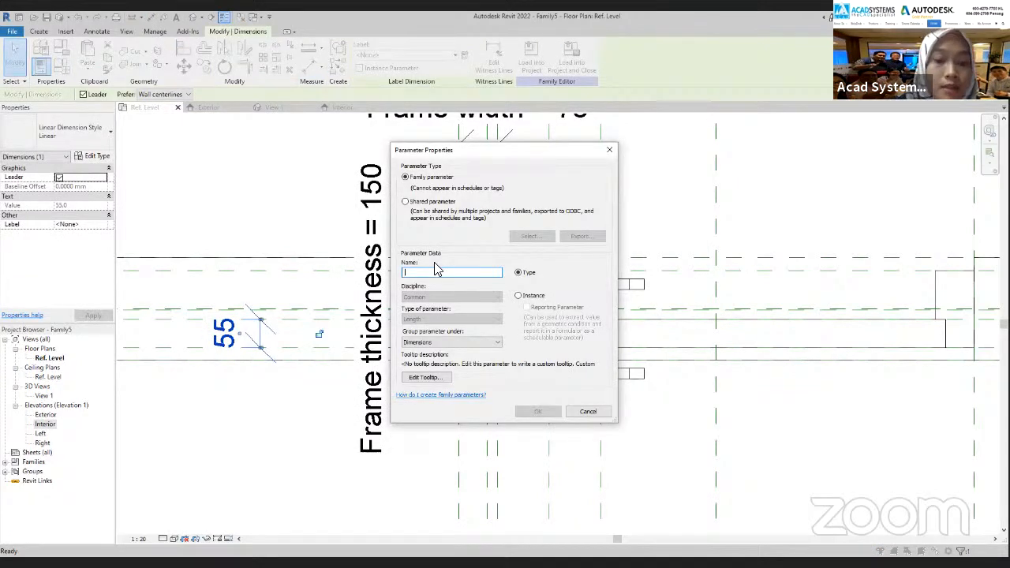
pyautogui.write('Label')
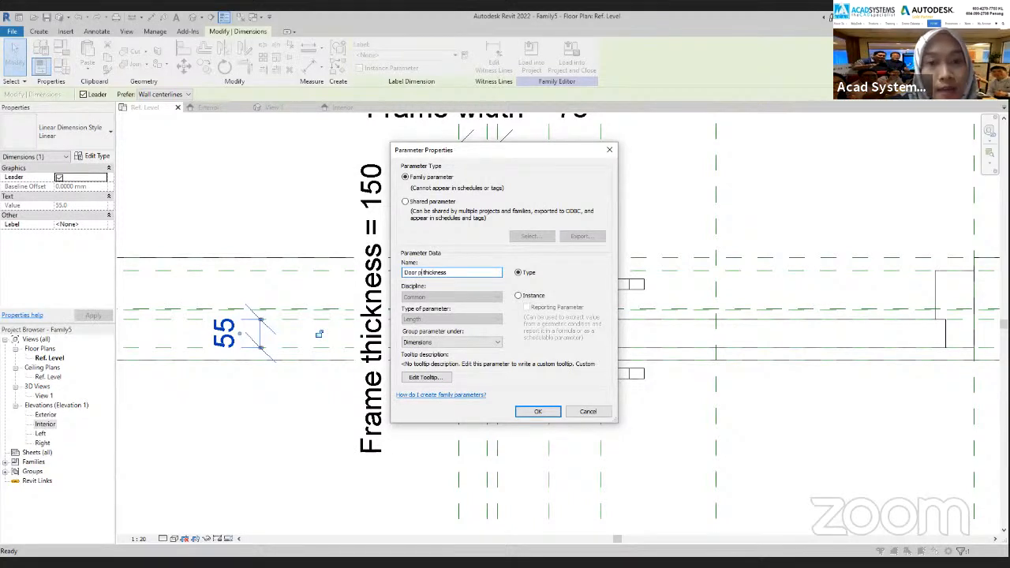
pyautogui.click(529, 414)
pyautogui.scroll(-2, 266, 407)
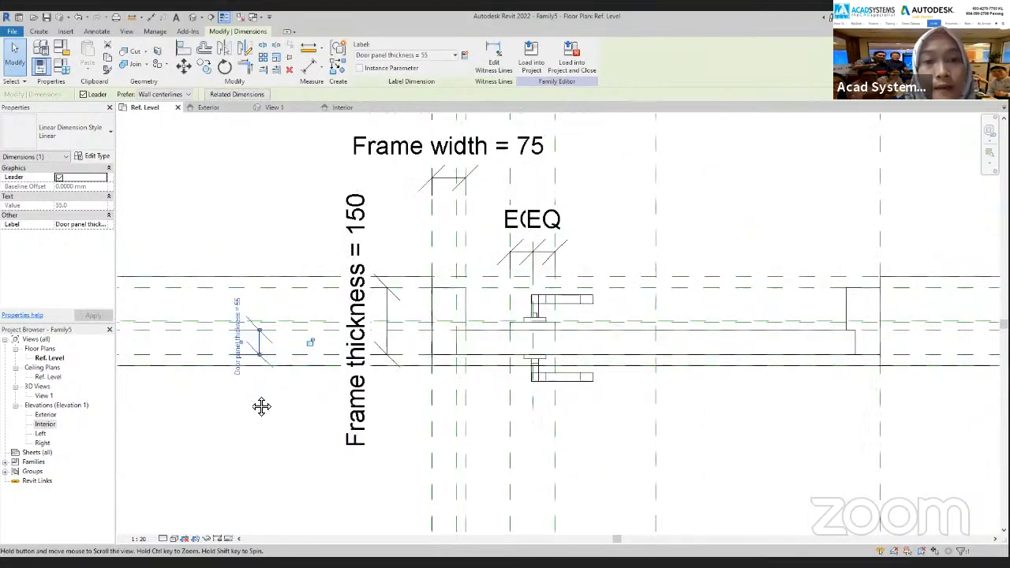
pyautogui.click(391, 371)
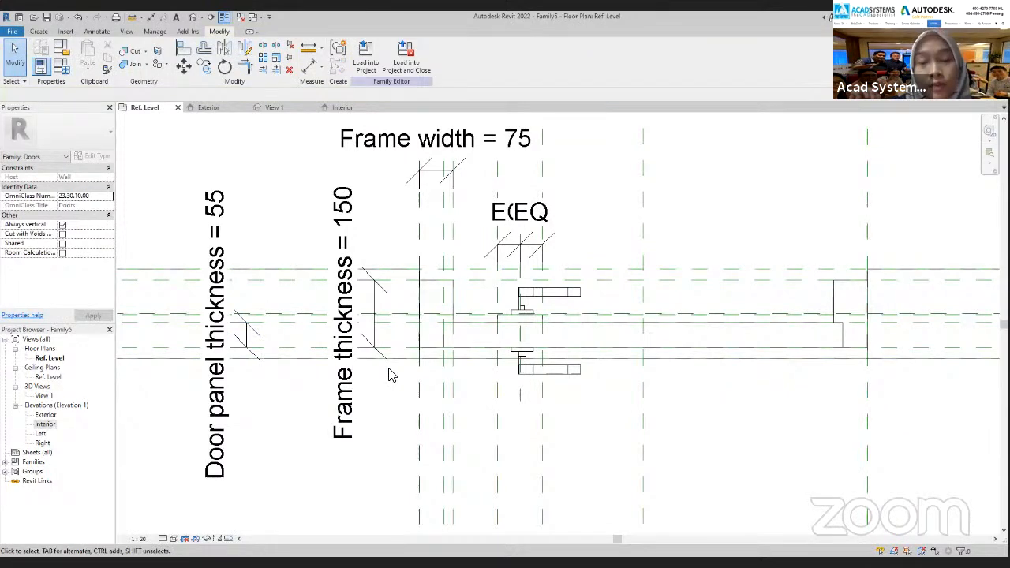
# Step: Test the Frame width parameter by setting it to 100 mm, inspect the frame jamb, and undo the change
pyautogui.click(430, 150)
pyautogui.click(458, 149)
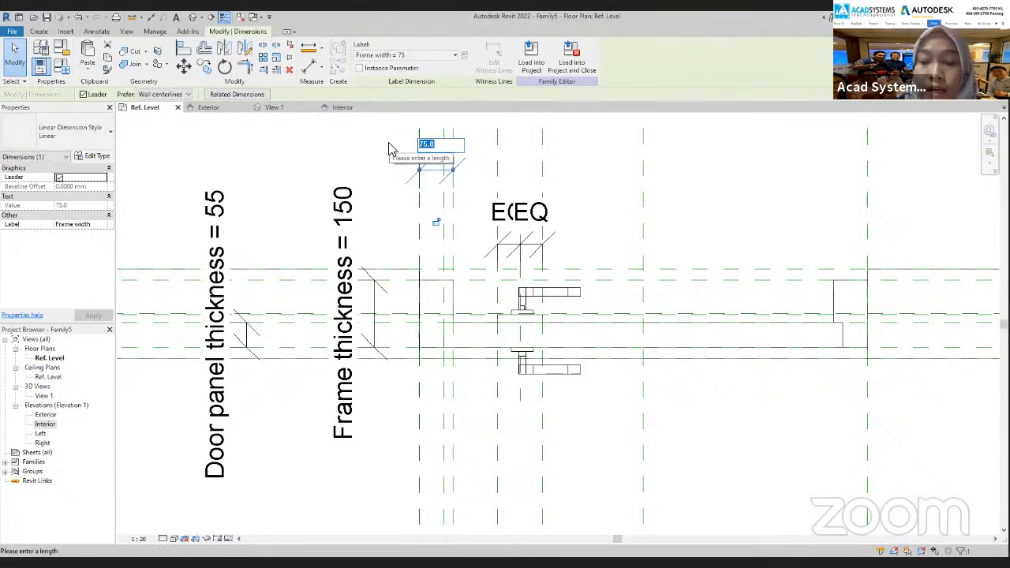
pyautogui.write('100')
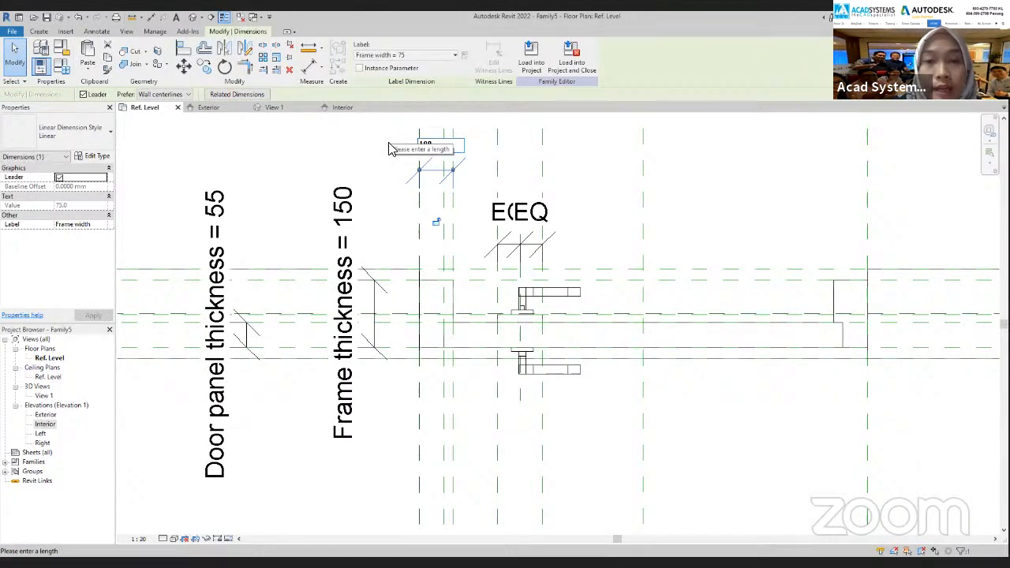
pyautogui.press('Return')
pyautogui.scroll(2, 474, 288)
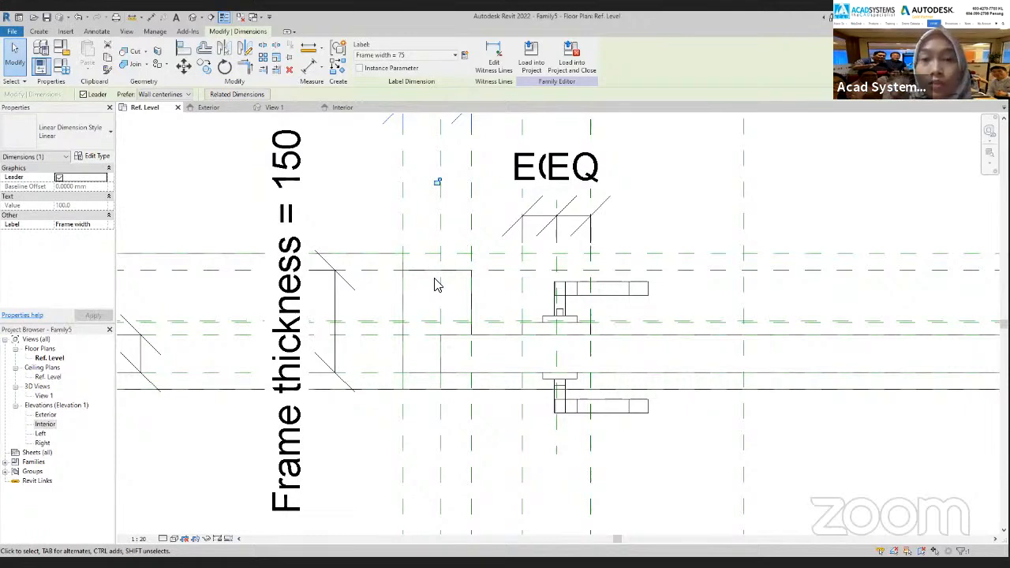
pyautogui.scroll(-3, 438, 286)
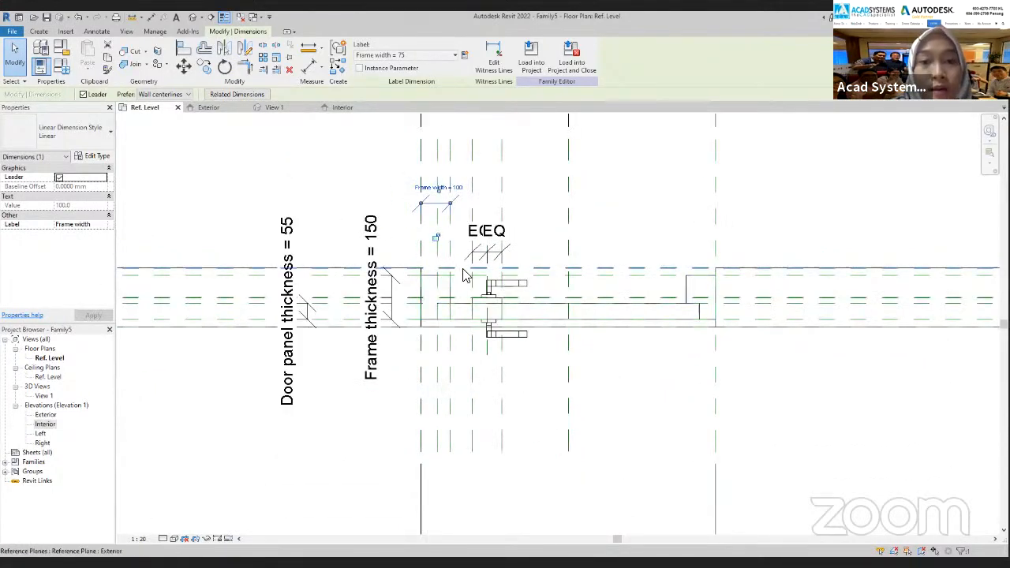
pyautogui.scroll(3, 443, 237)
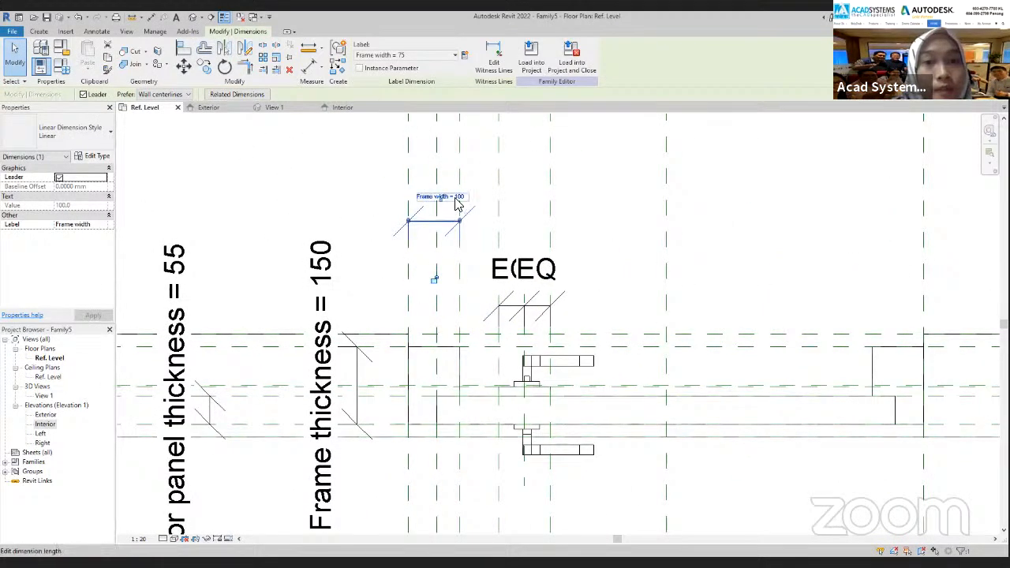
pyautogui.click(79, 19)
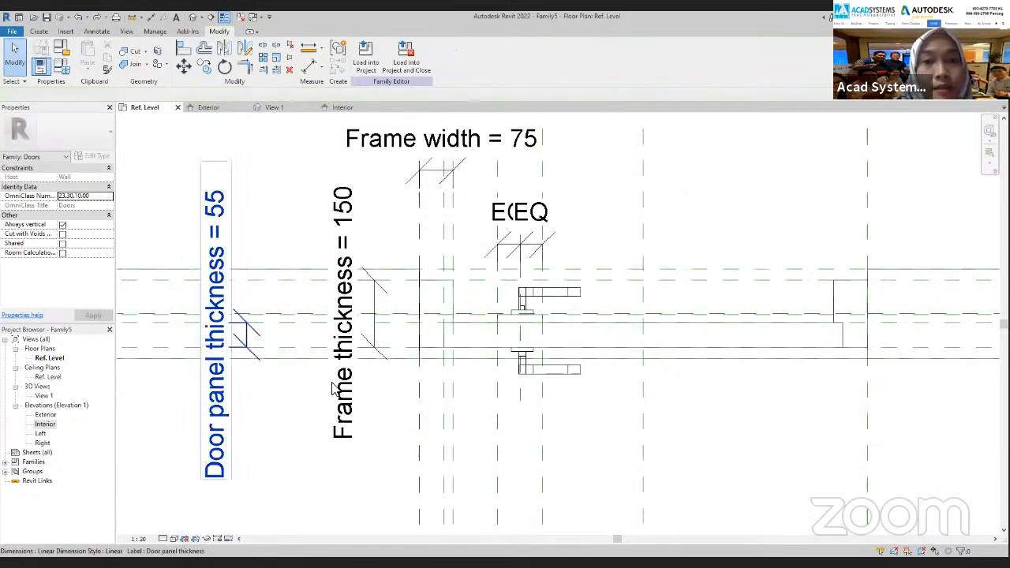
pyautogui.scroll(2, 451, 296)
pyautogui.scroll(-1, 454, 304)
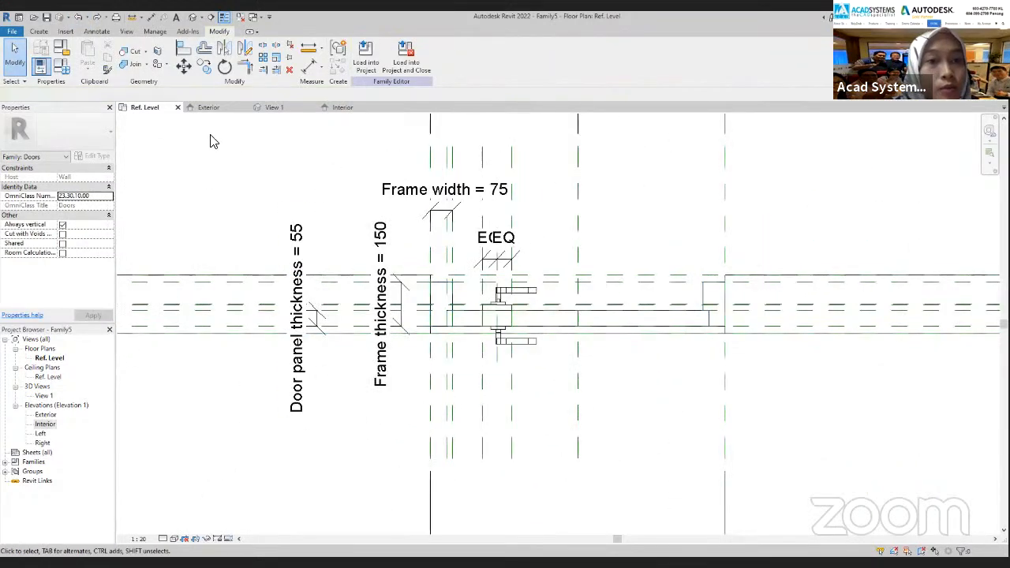
# Step: Add an aligned dimension in the Exterior elevation between the handle's horizontal reference plane and the Ref. Level
pyautogui.click(207, 108)
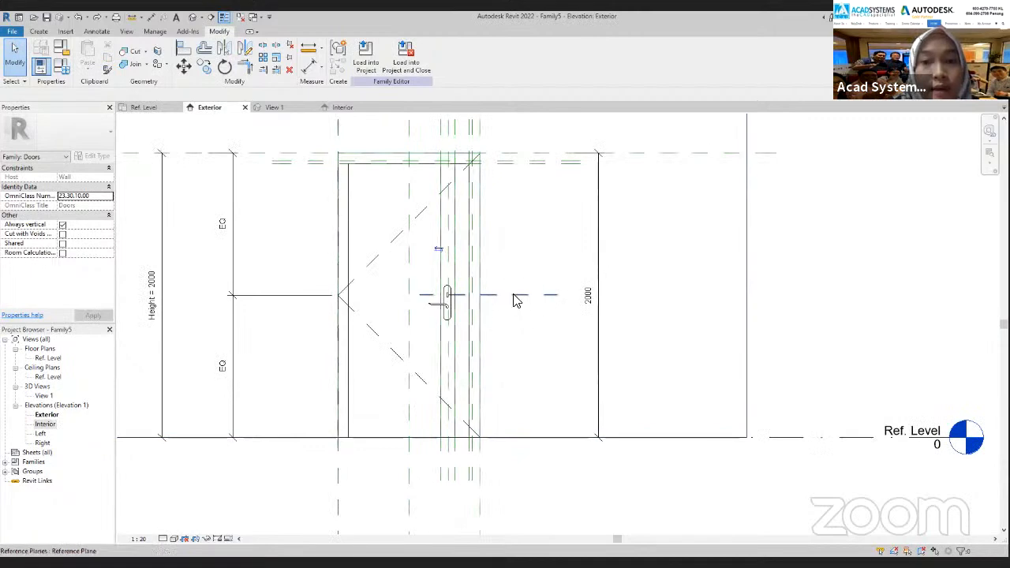
pyautogui.click(310, 70)
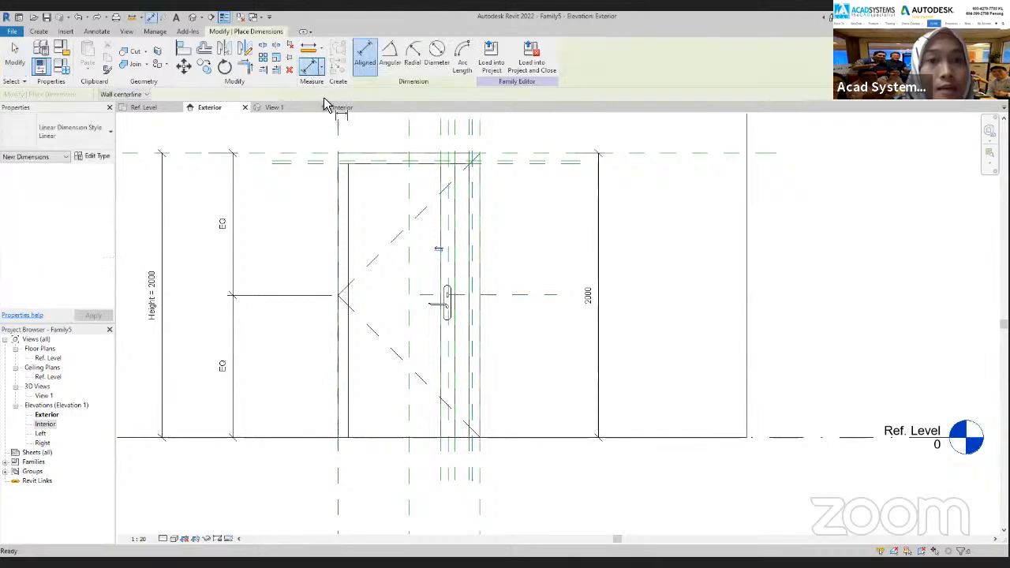
pyautogui.click(494, 295)
pyautogui.click(591, 436)
pyautogui.click(525, 482)
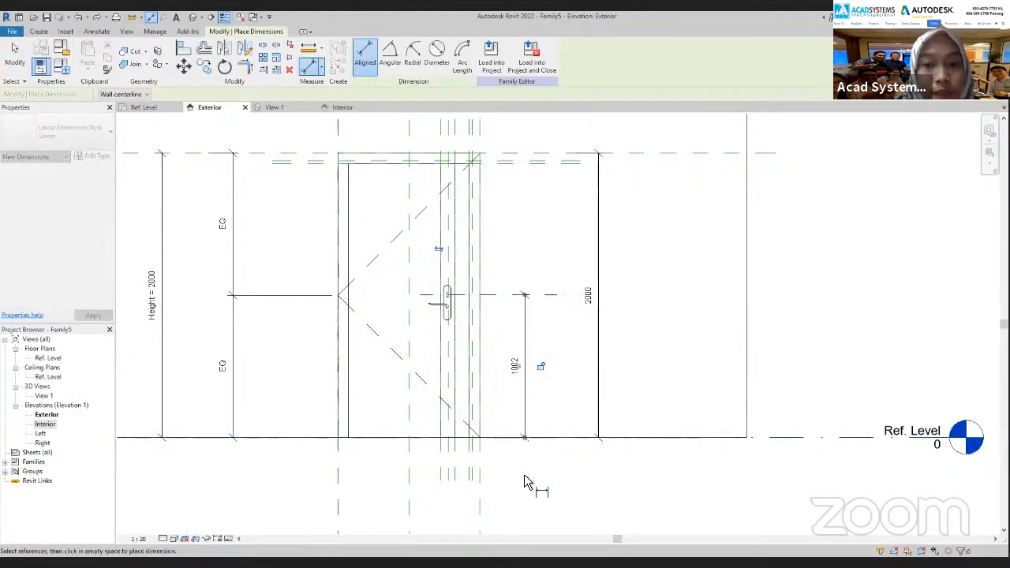
pyautogui.scroll(-2, 517, 371)
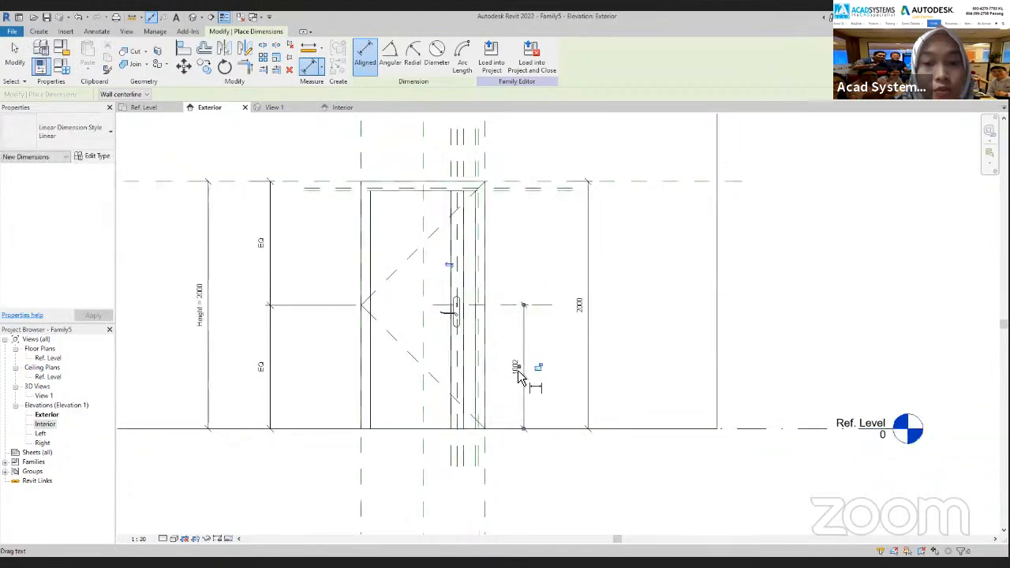
pyautogui.press('Escape')
# Step: Label the handle's vertical dimension with a new family type parameter named "Handle height", grouped under Dimensions
pyautogui.click(515, 370)
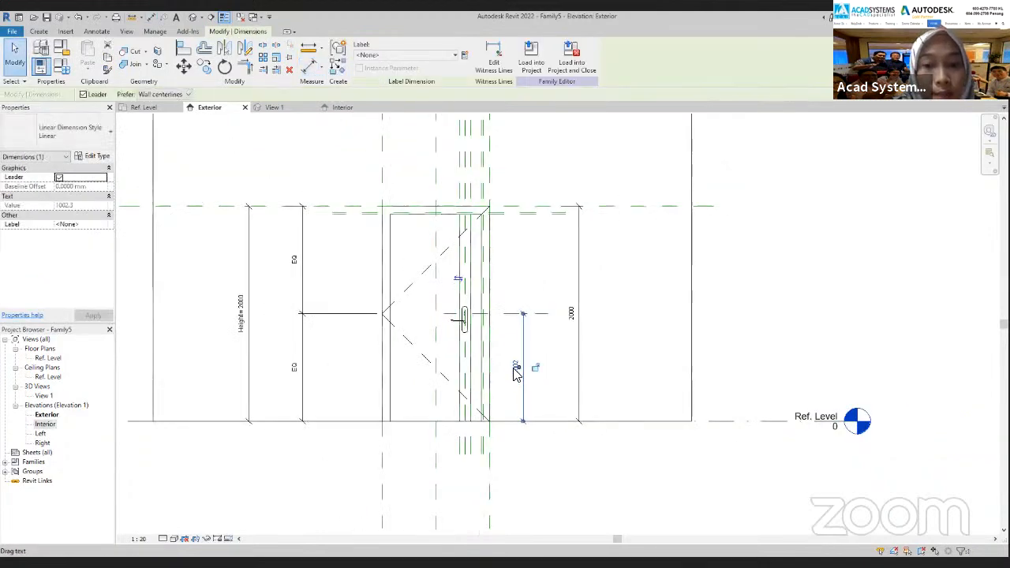
pyautogui.click(465, 57)
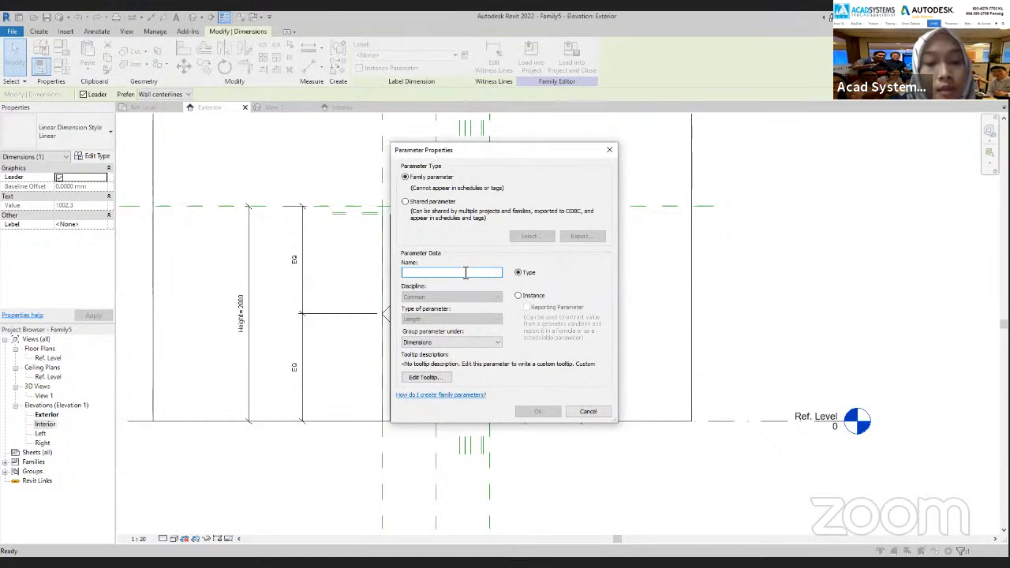
pyautogui.write('Hendle')
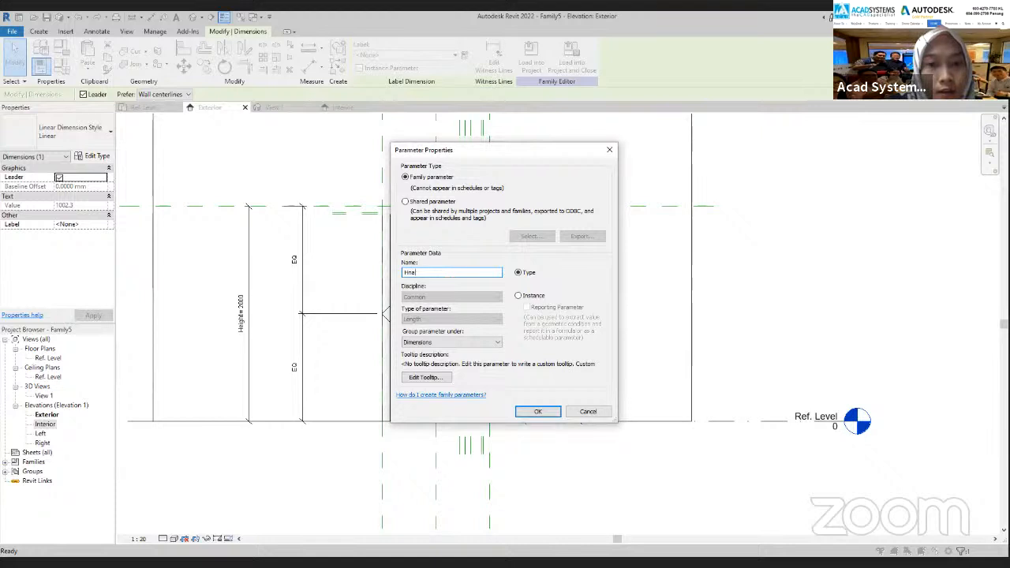
pyautogui.write(' height')
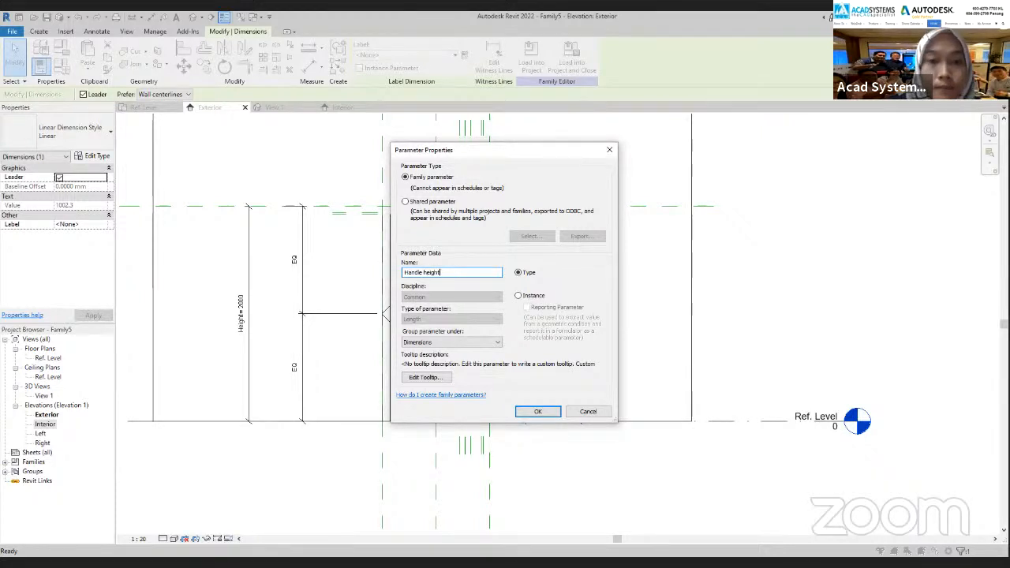
pyautogui.click(537, 412)
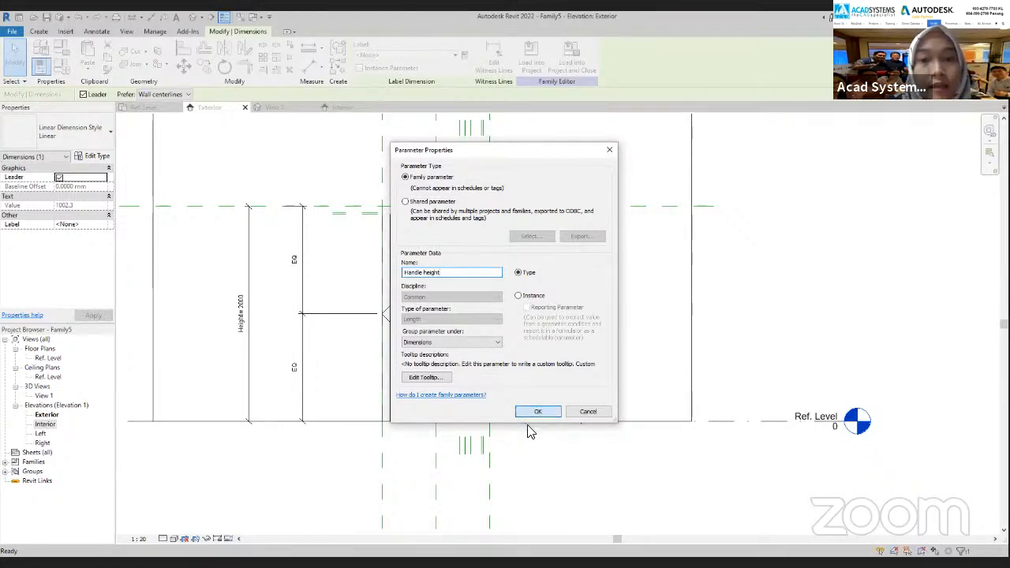
# Step: Set the Handle height dimension to 1000 mm in the Exterior elevation
pyautogui.scroll(2, 519, 366)
pyautogui.click(519, 366)
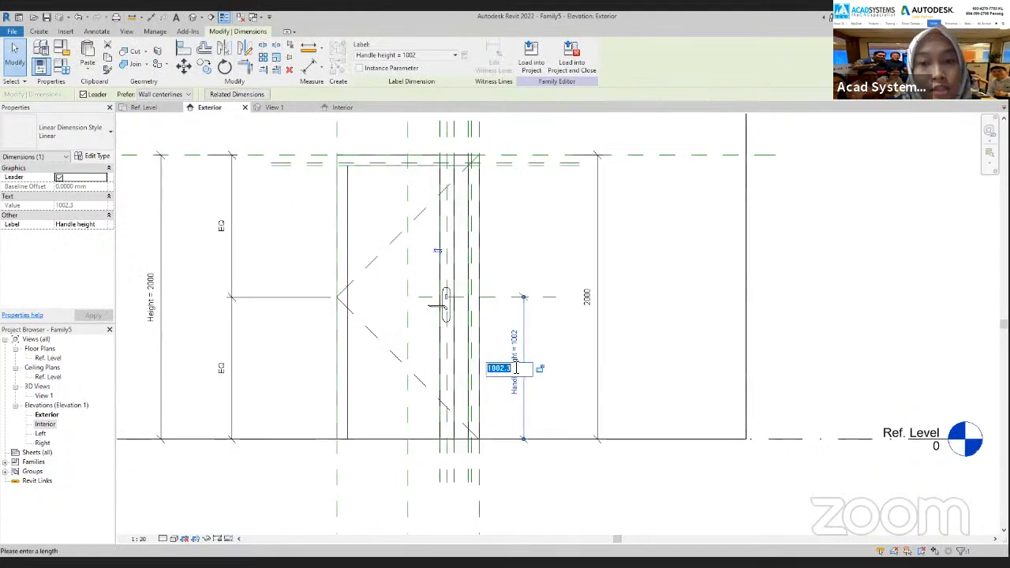
pyautogui.write('1000')
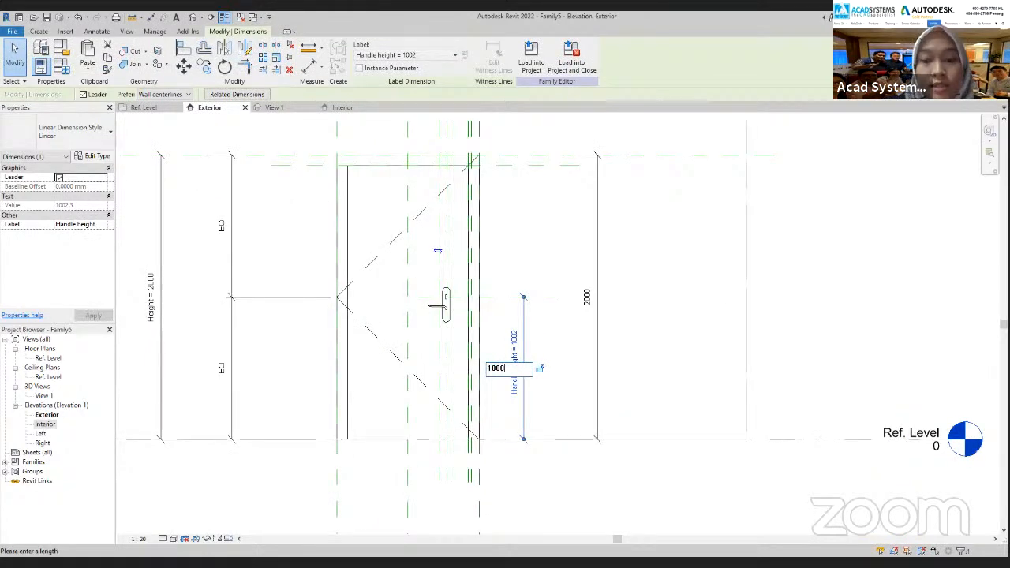
pyautogui.press('Return')
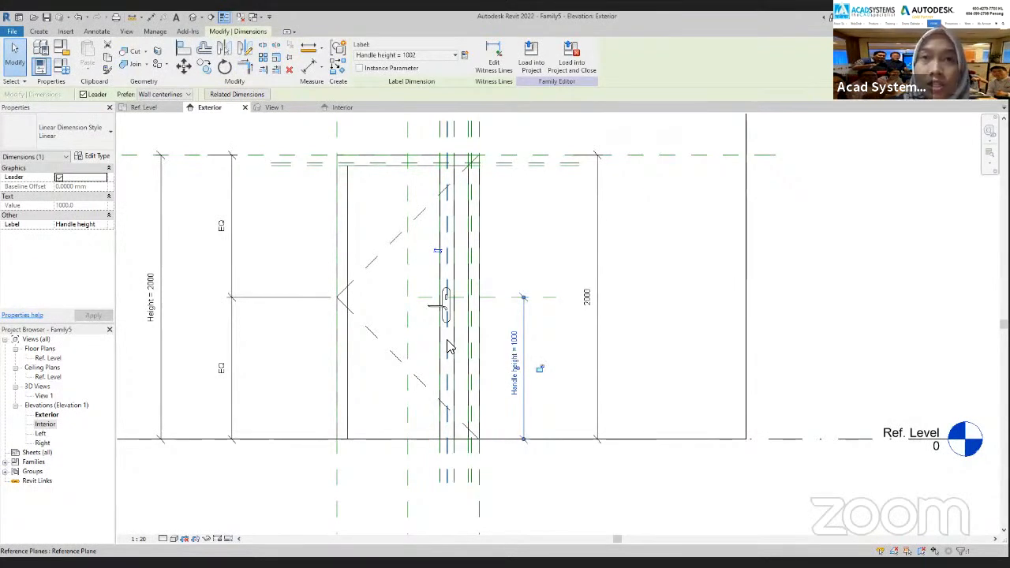
pyautogui.click(524, 281)
# Step: Add an aligned dimension between the door head's upper reference plane and the lower reference plane of the frame head
pyautogui.scroll(-1, 523, 281)
pyautogui.moveTo(524, 306); pyautogui.dragTo(530, 362, button='middle')
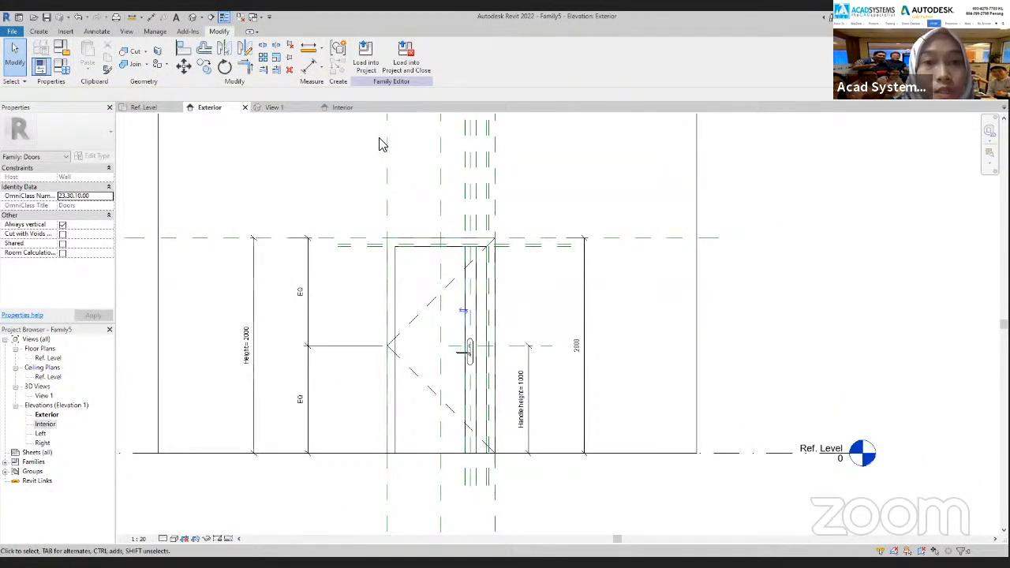
pyautogui.click(308, 69)
pyautogui.scroll(2, 541, 293)
pyautogui.scroll(2, 485, 181)
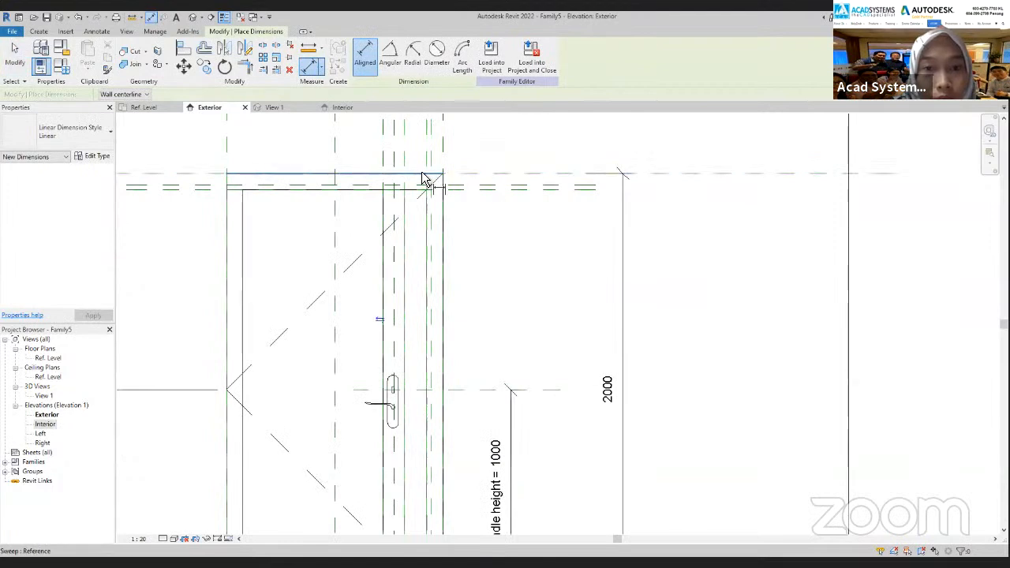
pyautogui.click(494, 183)
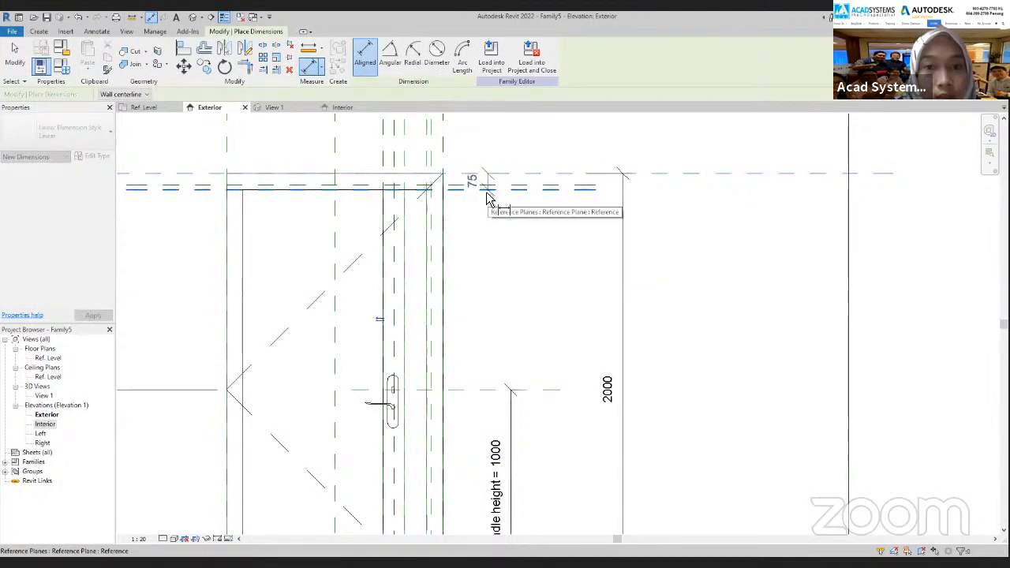
pyautogui.click(487, 191)
pyautogui.click(487, 218)
pyautogui.press('Escape')
pyautogui.press('Escape')
# Step: Label the frame head dimension with the existing Frame width parameter
pyautogui.click(474, 182)
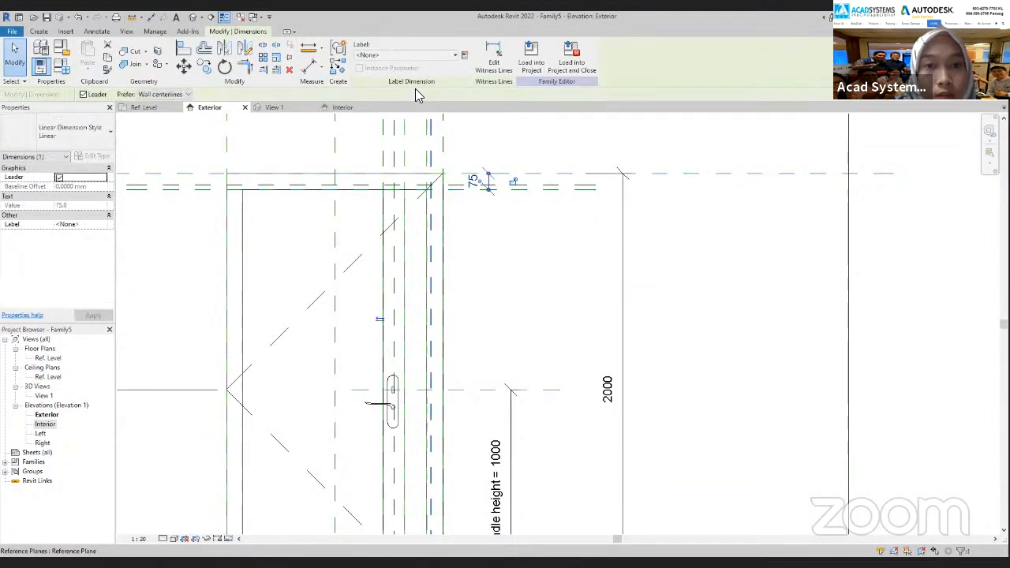
pyautogui.click(404, 55)
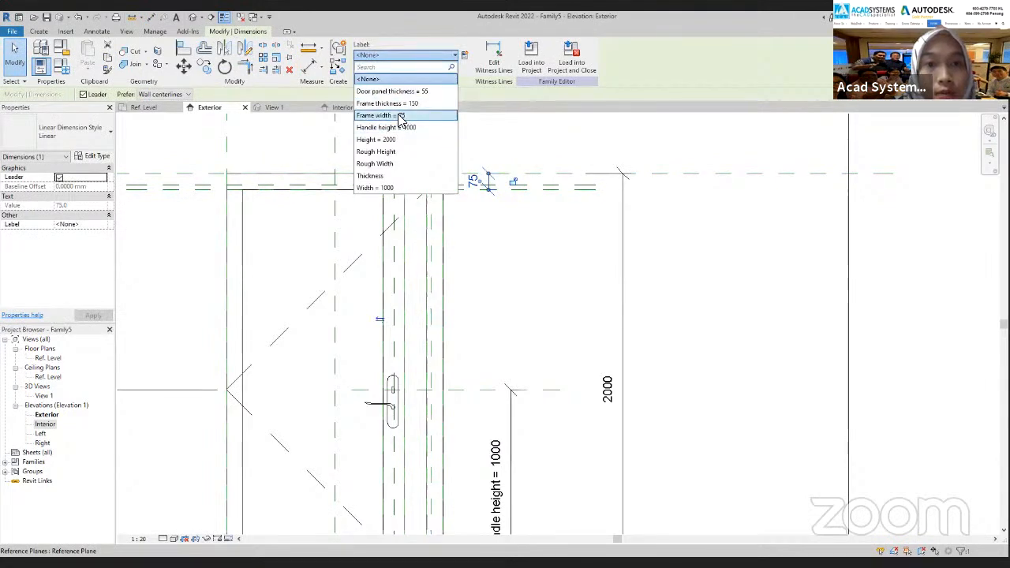
pyautogui.click(401, 116)
pyautogui.click(529, 306)
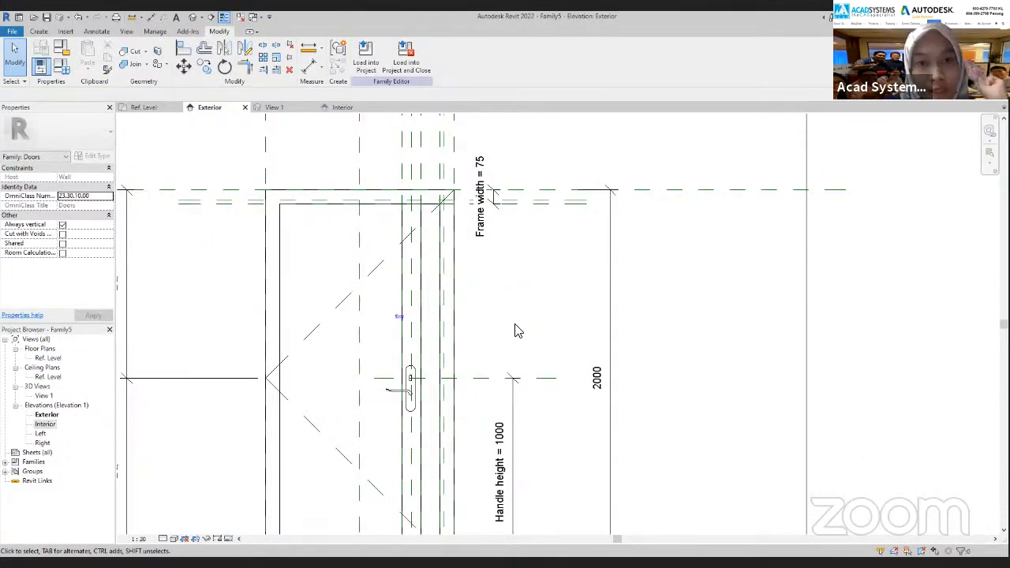
# Step: Examine the door's frame, panel and handle from several angles in the 3D view View 1
pyautogui.scroll(-2, 518, 344)
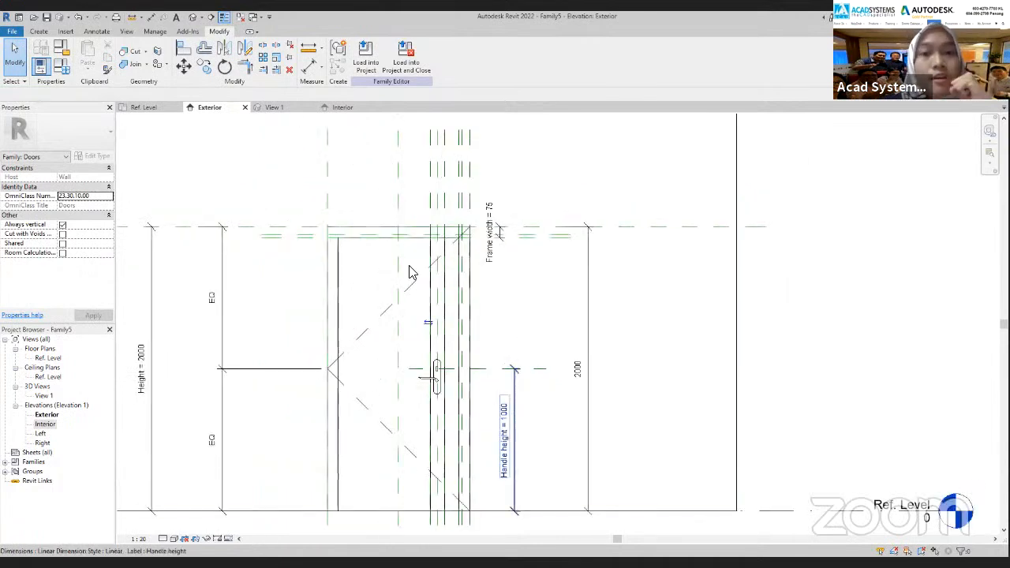
pyautogui.click(341, 108)
pyautogui.click(272, 108)
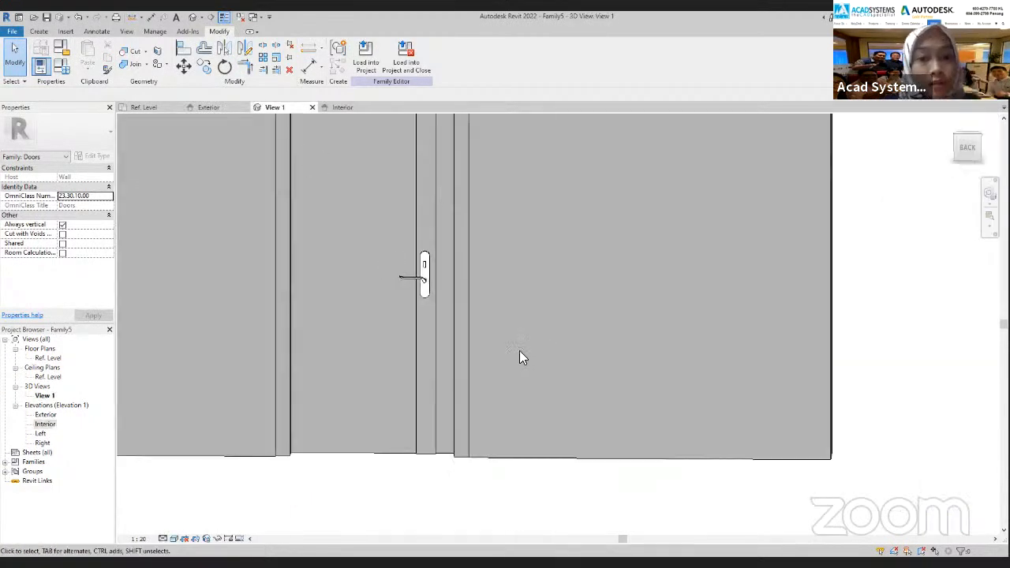
pyautogui.moveTo(425, 356)
pyautogui.keyDown('shift'); pyautogui.mouseDown(button='middle')
pyautogui.moveTo(473, 426)
pyautogui.moveTo(523, 429)
pyautogui.mouseUp(button='middle'); pyautogui.keyUp('shift')
pyautogui.keyDown('shift'); pyautogui.moveTo(495, 378); pyautogui.dragTo(558, 224, button='middle'); pyautogui.keyUp('shift')
pyautogui.moveTo(346, 382)
pyautogui.keyDown('shift'); pyautogui.mouseDown(button='middle')
pyautogui.moveTo(467, 446)
pyautogui.moveTo(194, 379)
pyautogui.mouseUp(button='middle'); pyautogui.keyUp('shift')
pyautogui.keyDown('shift'); pyautogui.moveTo(582, 409); pyautogui.dragTo(508, 415, button='middle'); pyautogui.keyUp('shift')
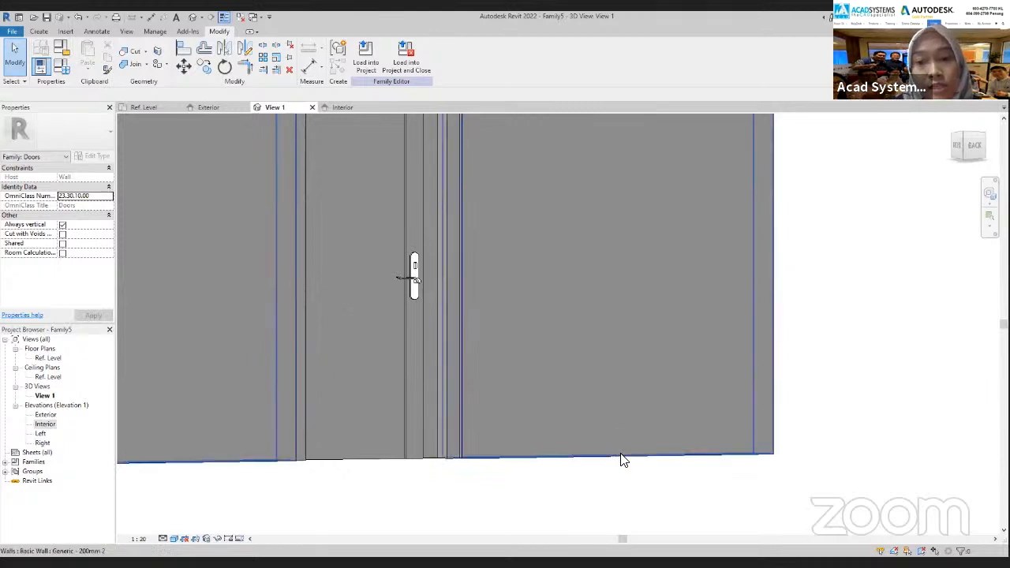
pyautogui.scroll(-5, 683, 455)
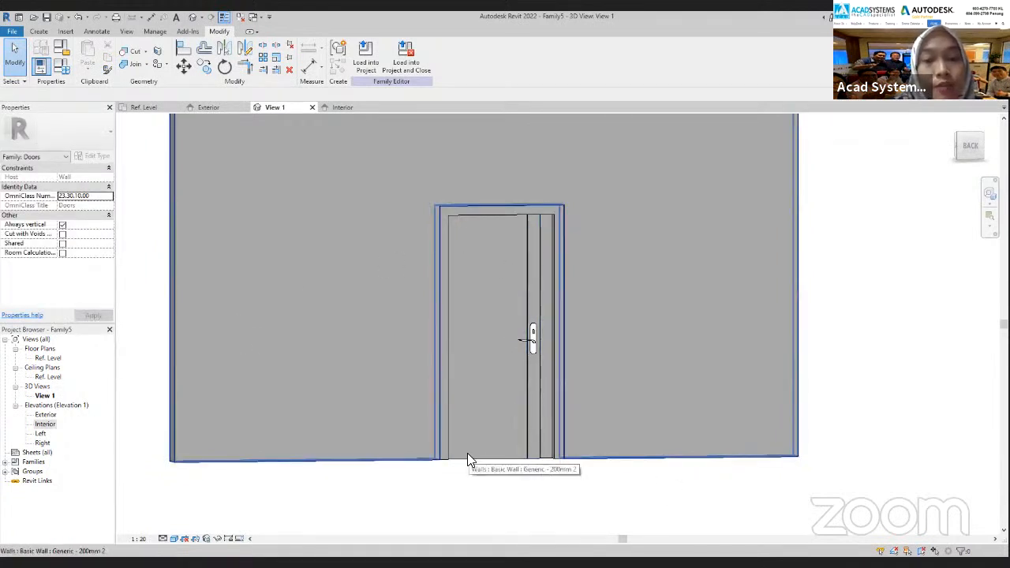
# Step: Assign the door frame sweep to the Frame/Mullion subcategory
pyautogui.click(440, 212)
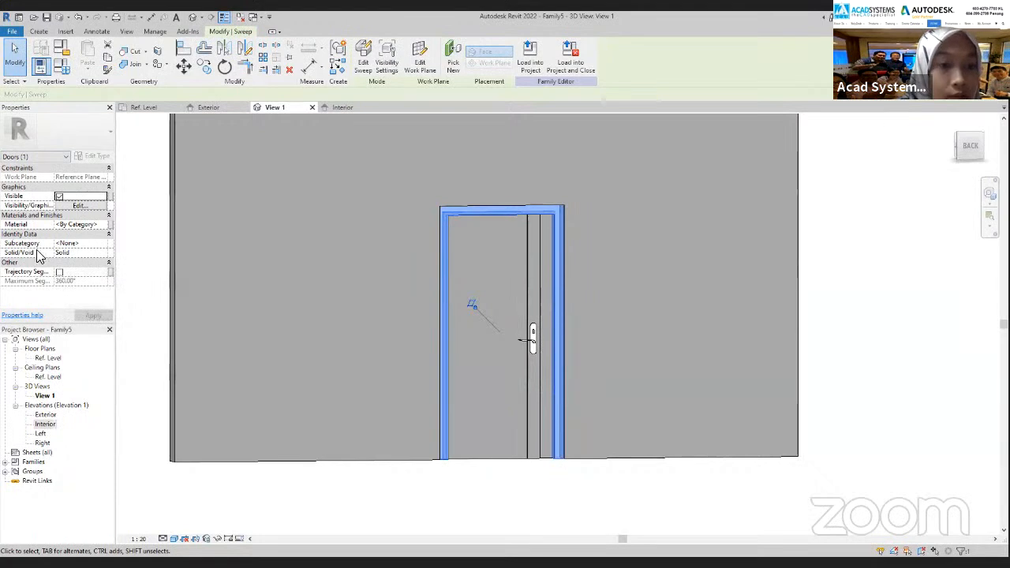
pyautogui.click(104, 243)
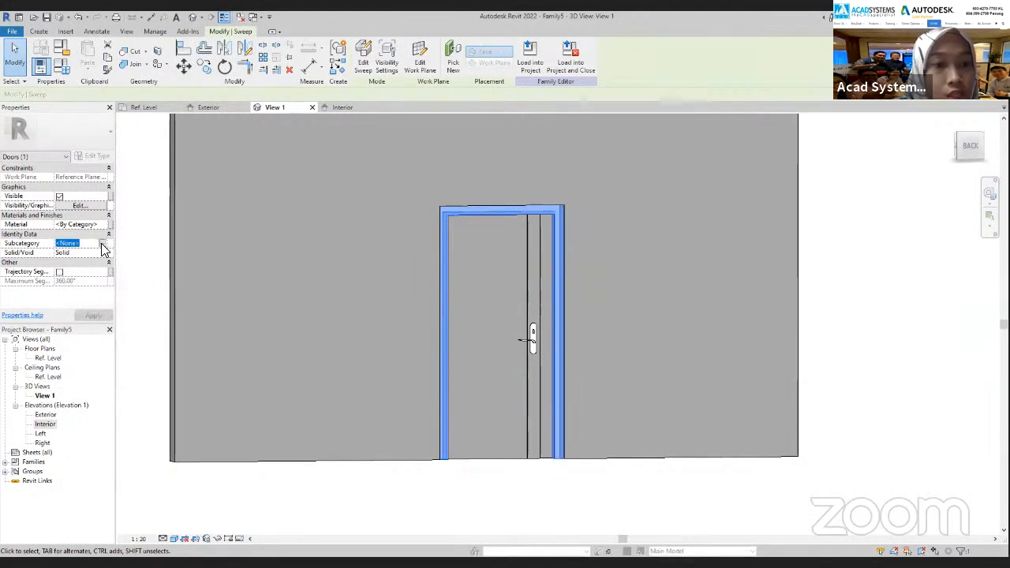
pyautogui.click(101, 243)
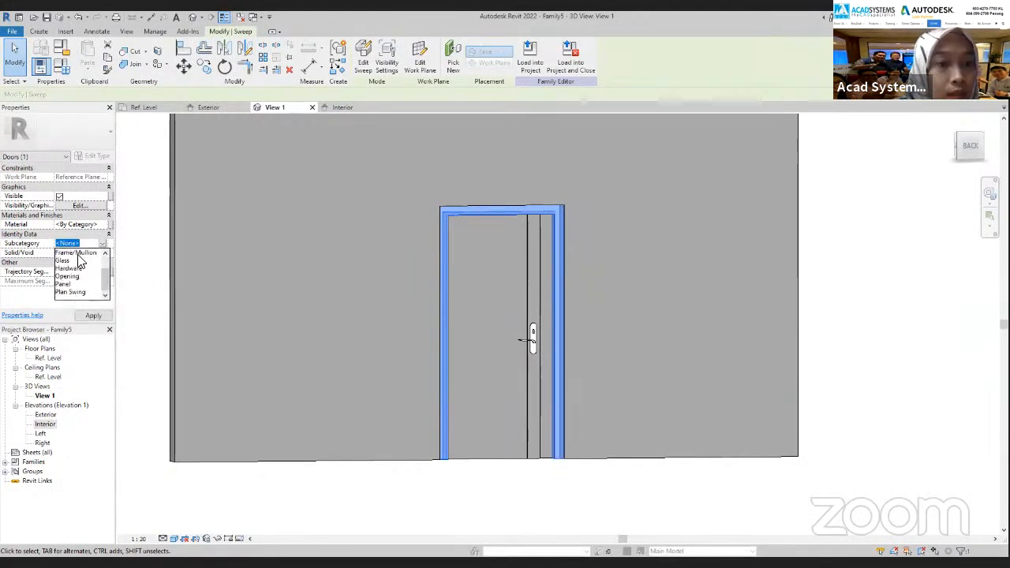
pyautogui.click(76, 253)
pyautogui.click(97, 319)
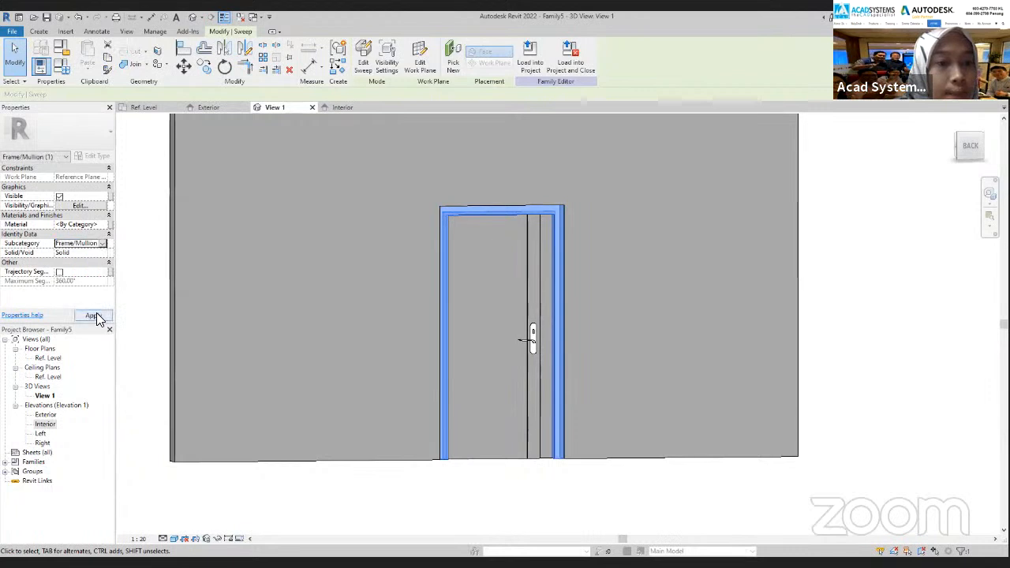
# Step: Assign the main door panel extrusion to the Panel subcategory
pyautogui.moveTo(469, 443)
pyautogui.keyDown('shift'); pyautogui.mouseDown(button='middle')
pyautogui.moveTo(481, 469)
pyautogui.moveTo(487, 430)
pyautogui.moveTo(458, 315)
pyautogui.moveTo(447, 457)
pyautogui.moveTo(476, 451)
pyautogui.mouseUp(button='middle'); pyautogui.keyUp('shift')
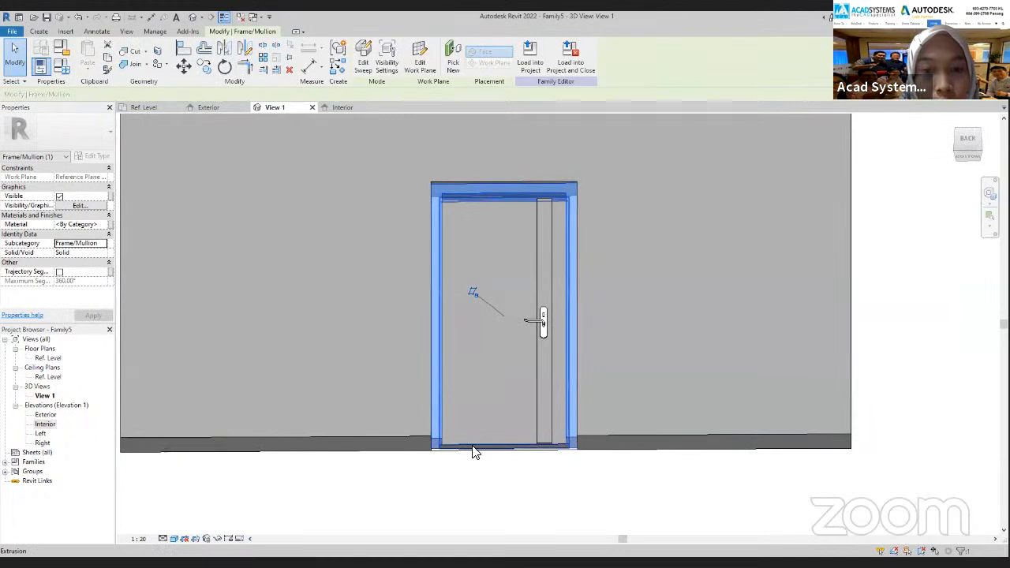
pyautogui.click(474, 451)
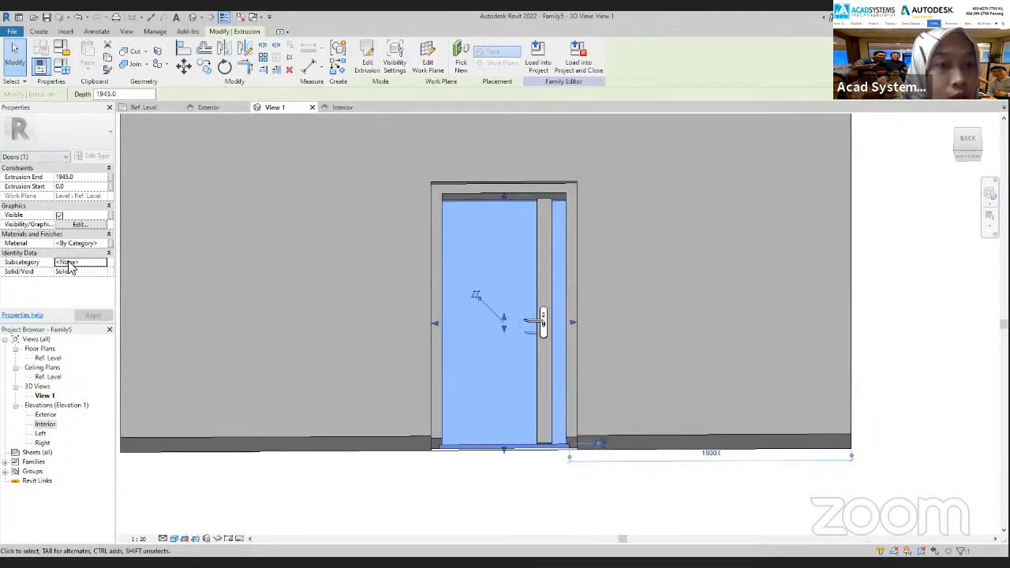
pyautogui.click(105, 263)
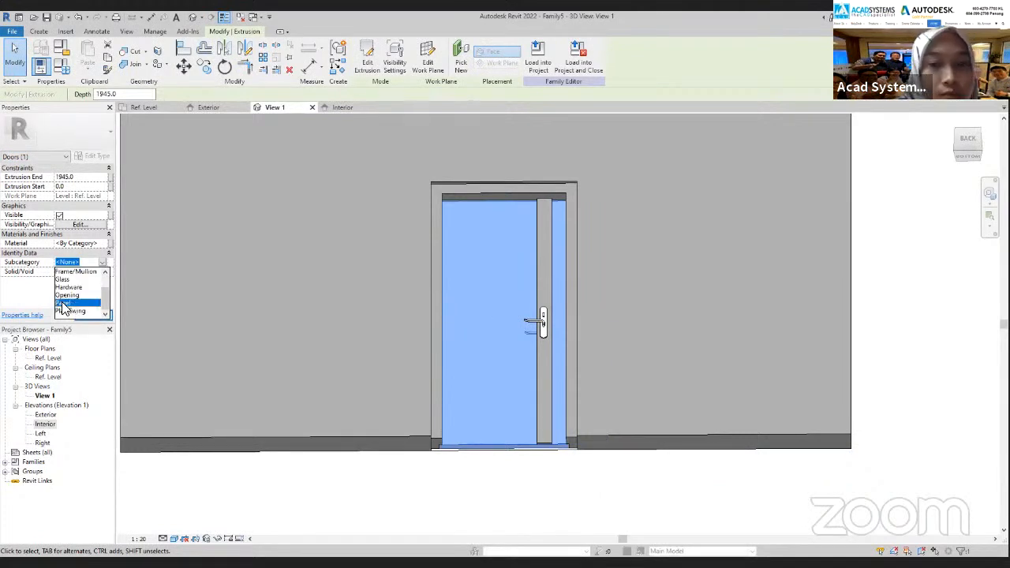
pyautogui.click(63, 304)
# Step: Assign the vertical strip extrusion behind the handle to the Panel subcategory
pyautogui.click(544, 444)
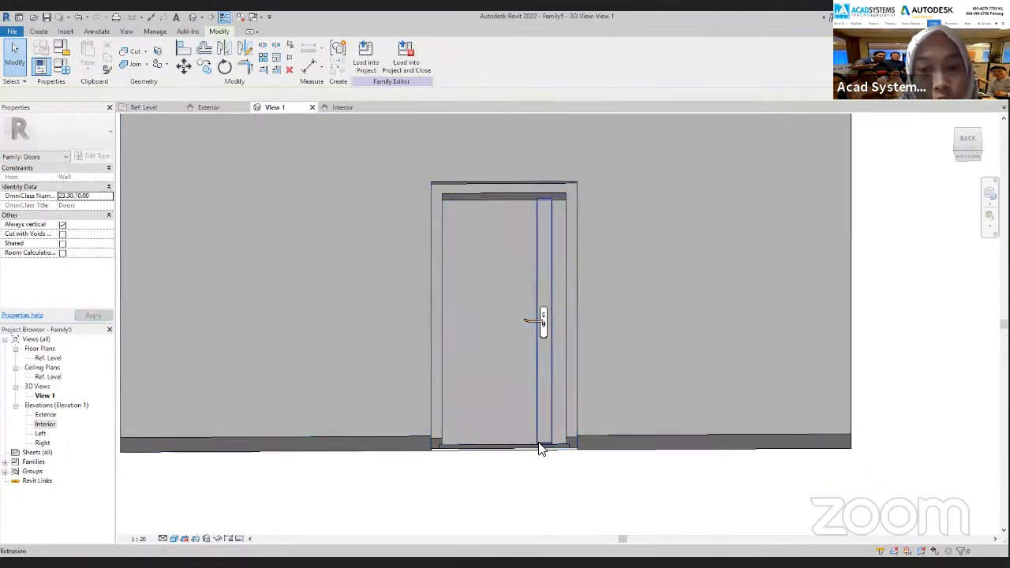
pyautogui.click(544, 444)
pyautogui.click(105, 264)
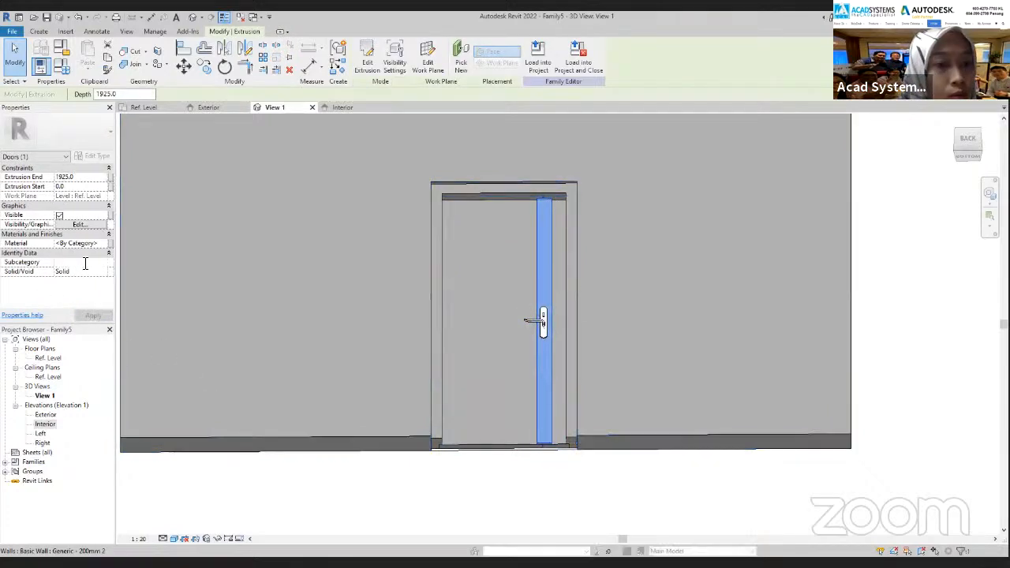
pyautogui.click(103, 262)
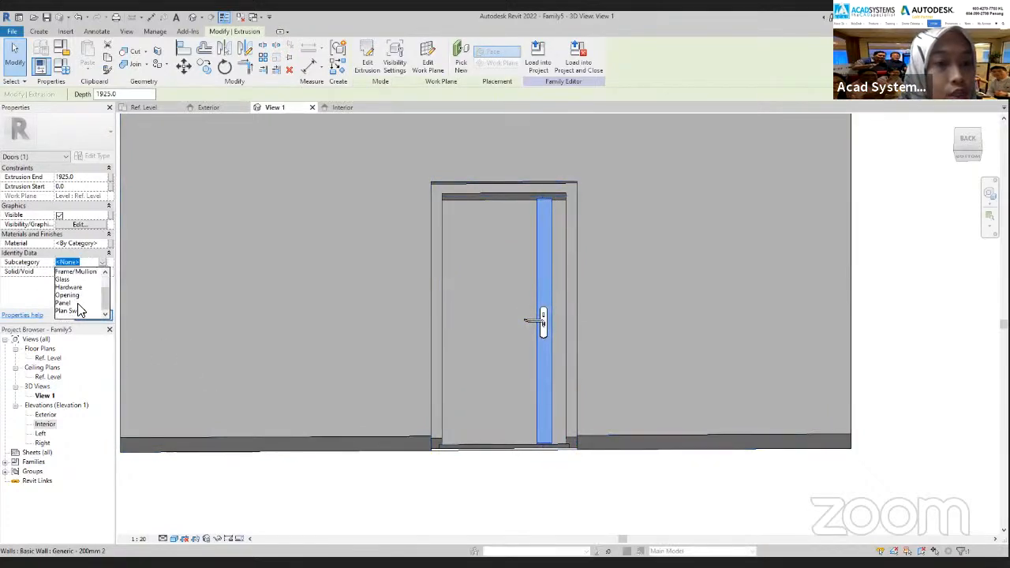
pyautogui.click(509, 465)
# Step: Associate the door frame's material with a new family type parameter named "Frame", grouped under Materials and Finishes
pyautogui.moveTo(545, 492)
pyautogui.keyDown('shift'); pyautogui.mouseDown(button='middle')
pyautogui.moveTo(513, 501)
pyautogui.moveTo(432, 377)
pyautogui.mouseUp(button='middle'); pyautogui.keyUp('shift')
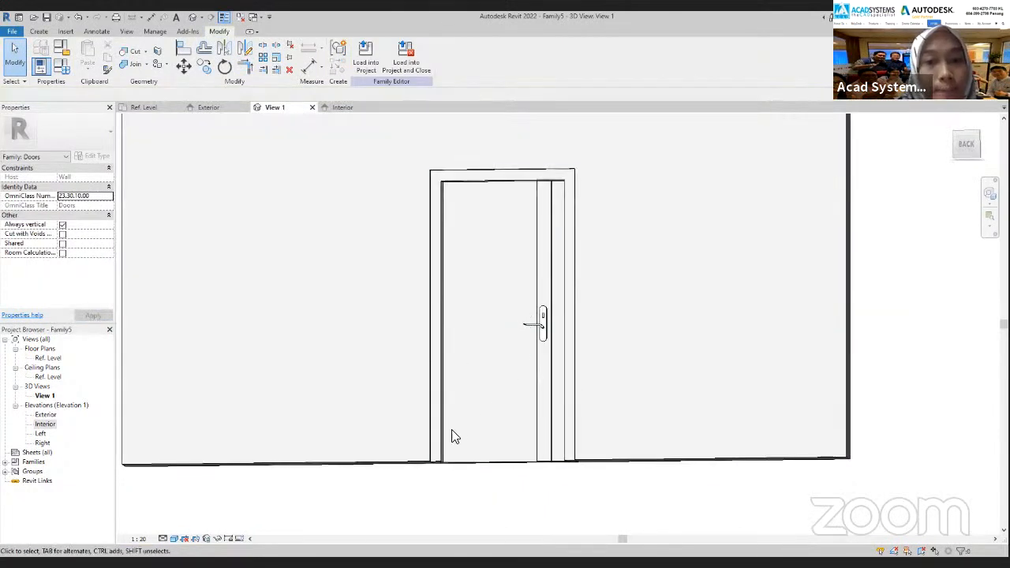
pyautogui.click(436, 458)
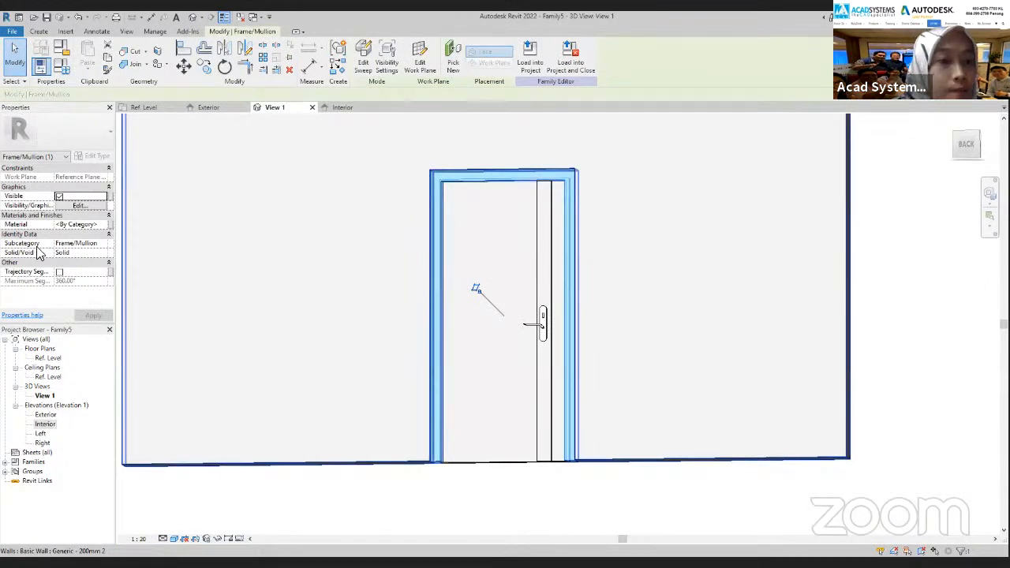
pyautogui.click(110, 229)
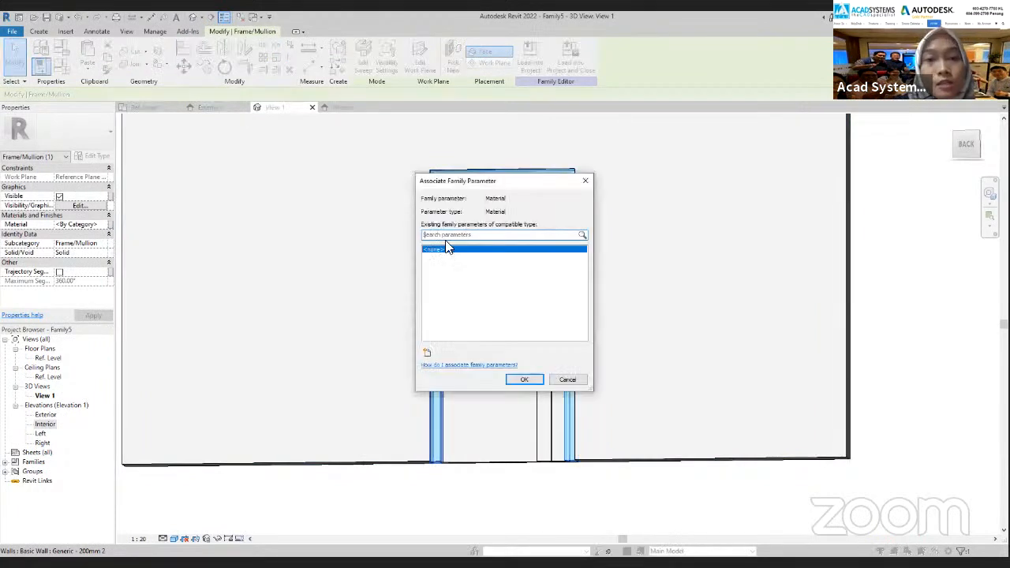
pyautogui.click(427, 353)
pyautogui.write('Frame')
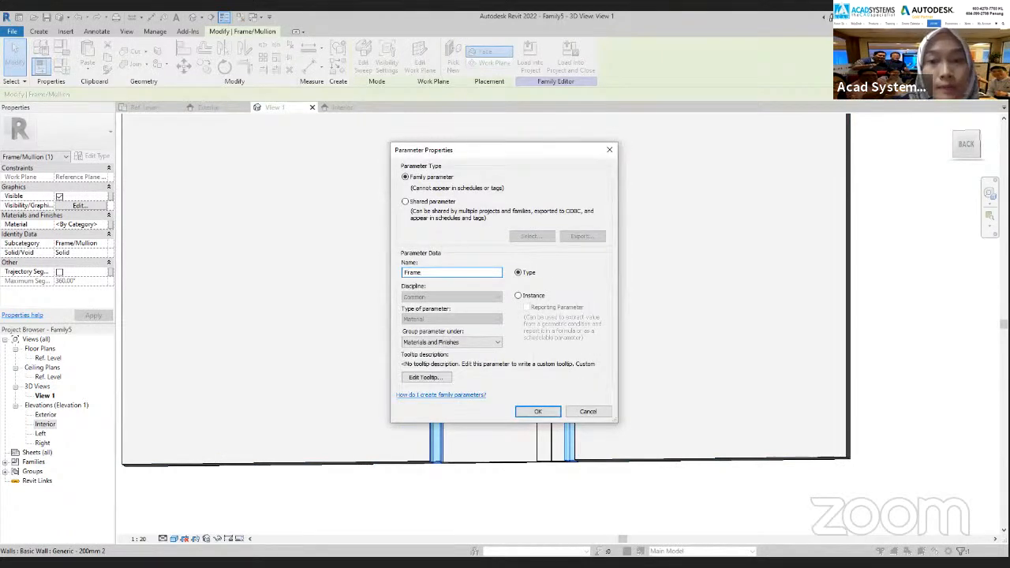
pyautogui.click(536, 413)
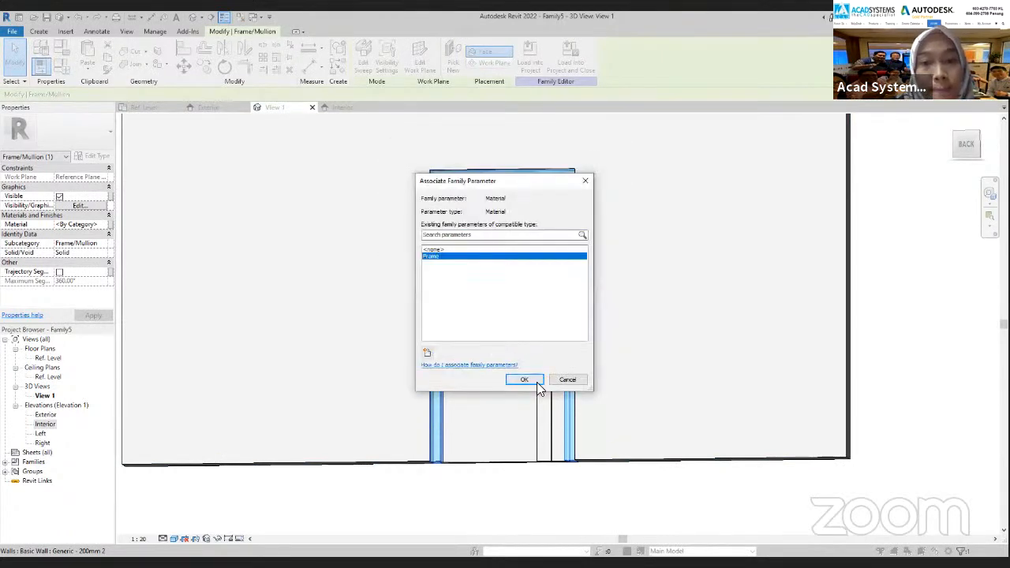
pyautogui.click(524, 379)
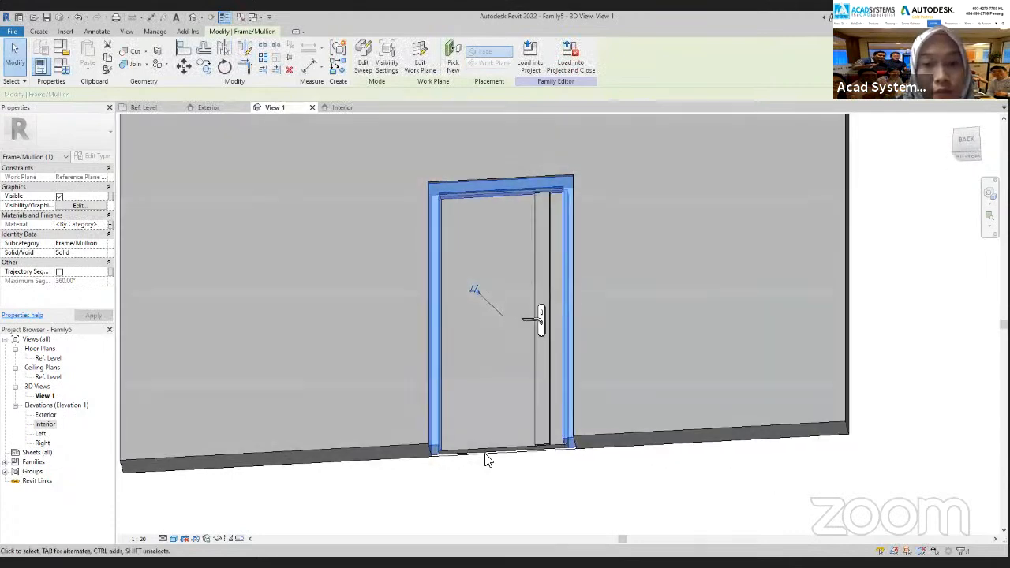
# Step: Associate the main door panel's material with a new family type parameter named "Panel", grouped under Materials and Finishes
pyautogui.click(463, 455)
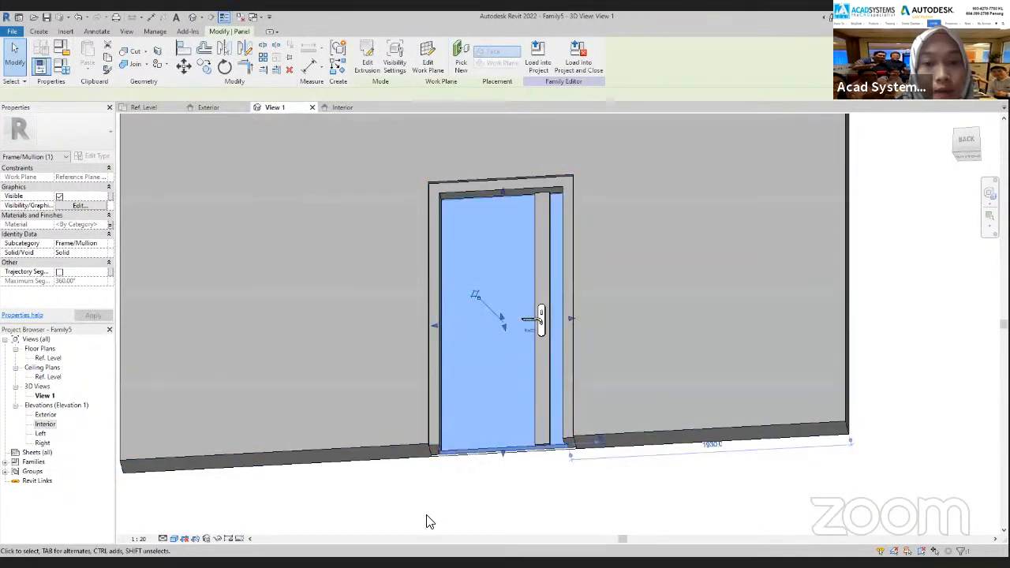
pyautogui.click(110, 246)
pyautogui.click(110, 244)
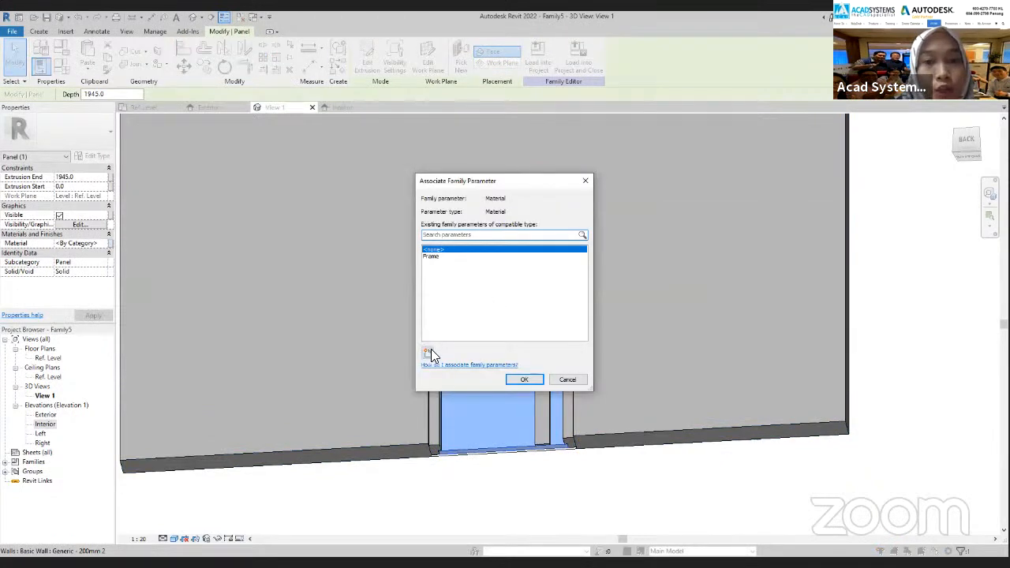
pyautogui.click(428, 353)
pyautogui.write('Panel')
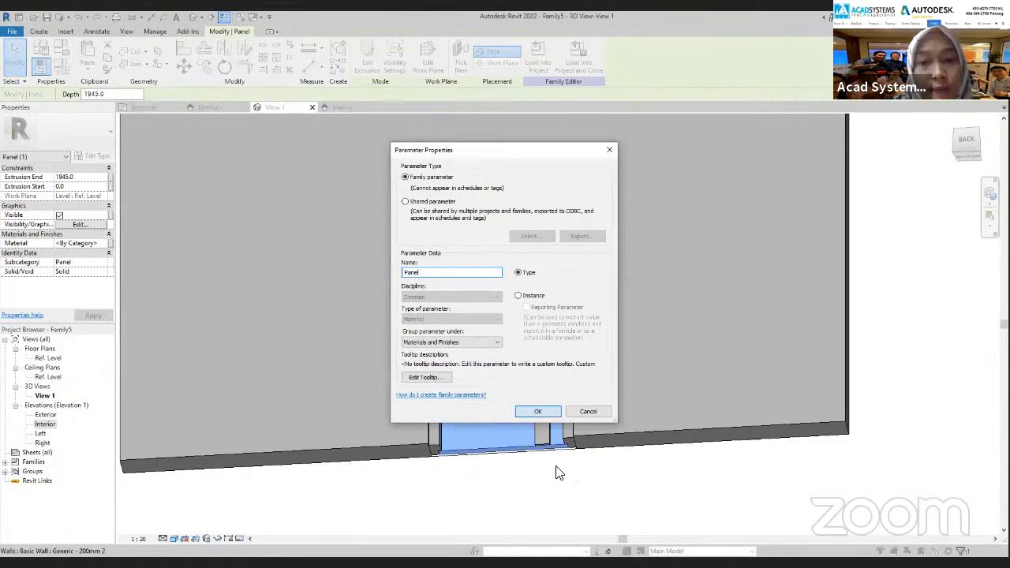
pyautogui.click(538, 411)
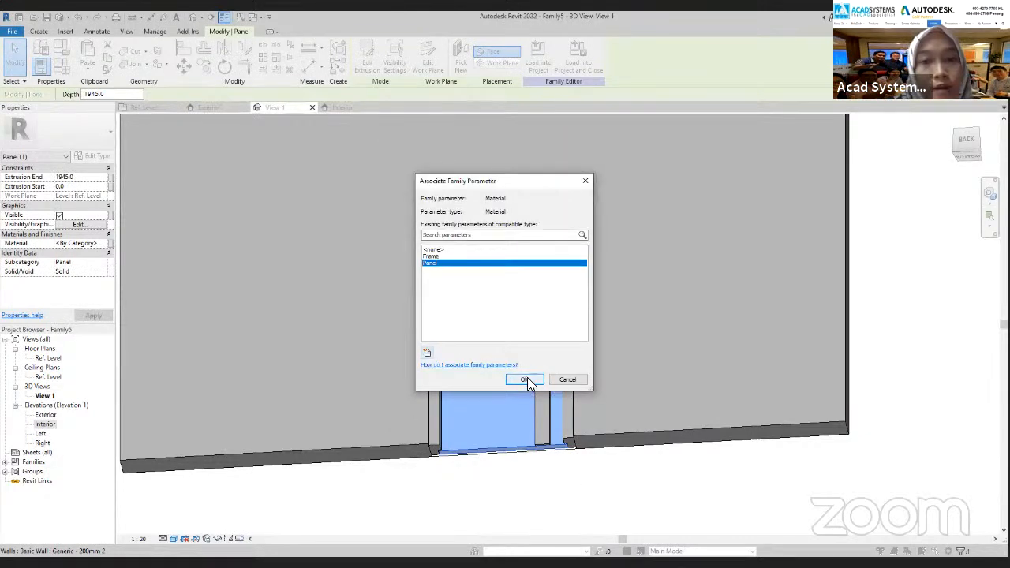
pyautogui.click(525, 380)
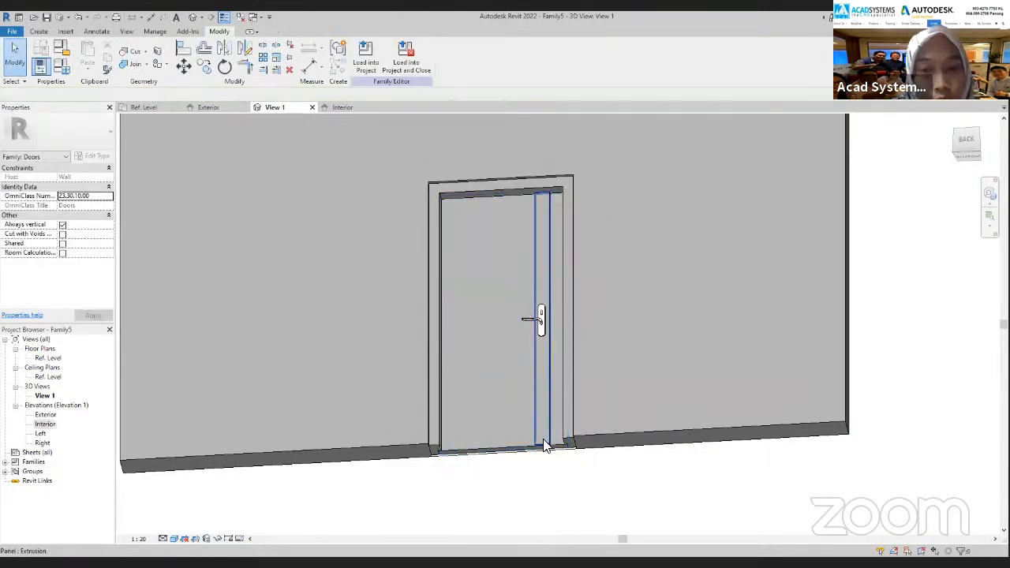
# Step: Associate the vertical strip's material with a new family type parameter named "Panel Highlighter", grouped under Materials and Finishes
pyautogui.click(543, 446)
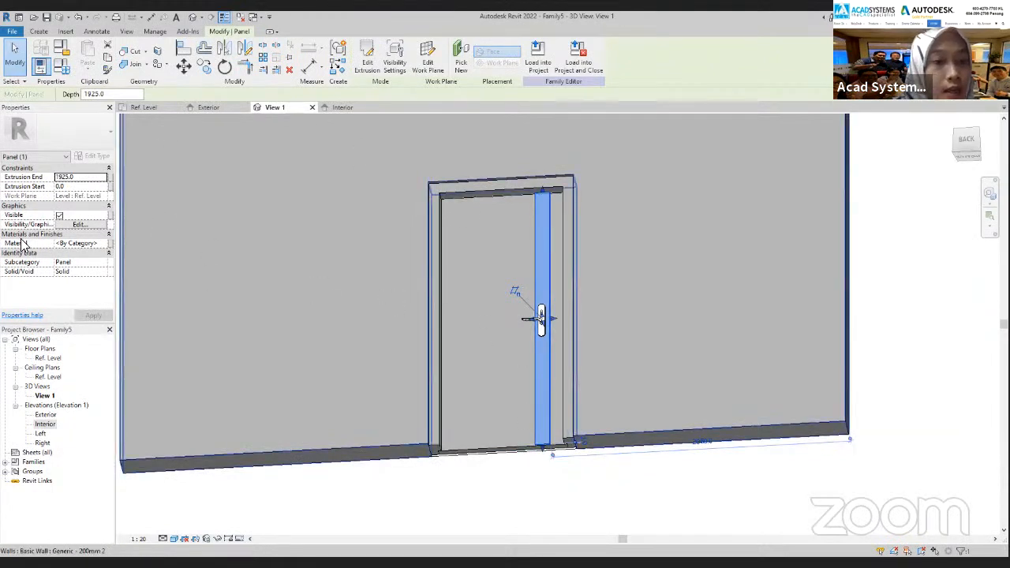
pyautogui.click(111, 244)
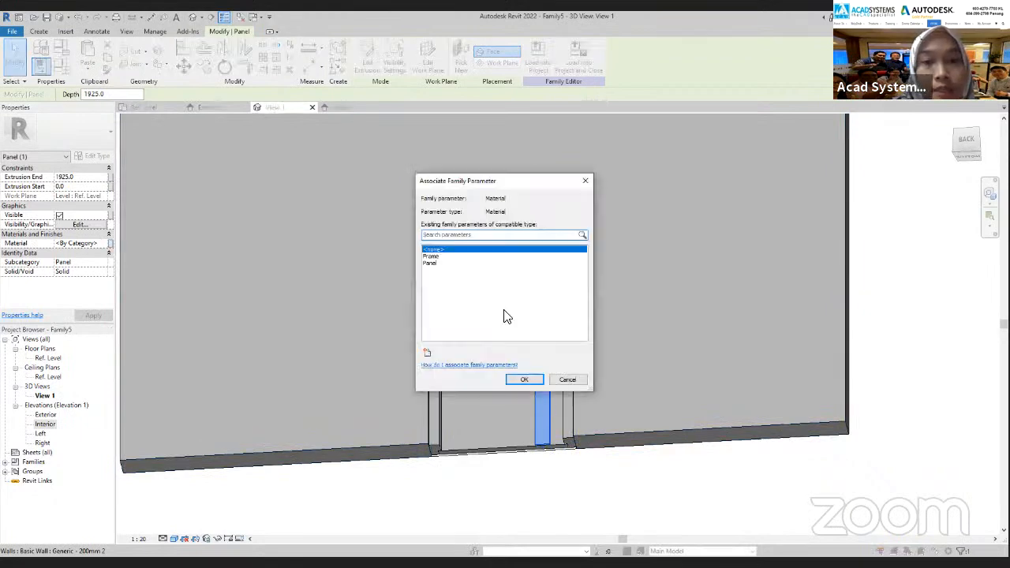
pyautogui.click(422, 351)
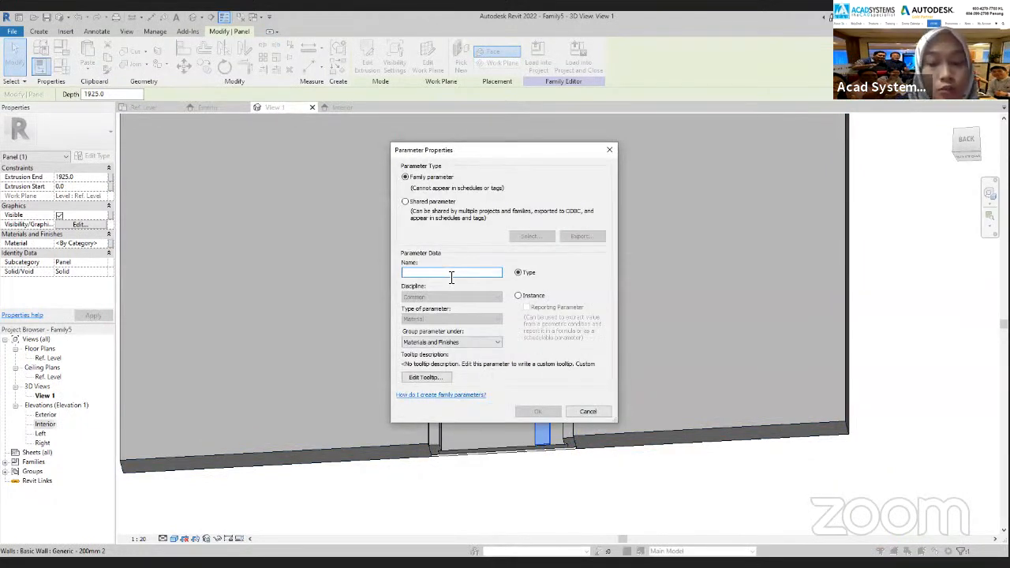
pyautogui.write('Panel Highlighter')
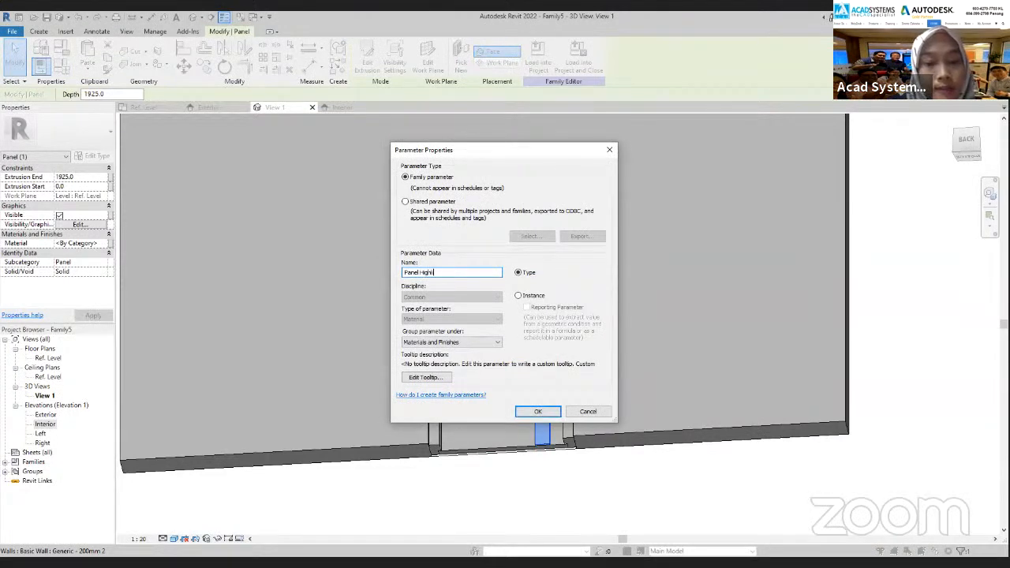
pyautogui.click(545, 409)
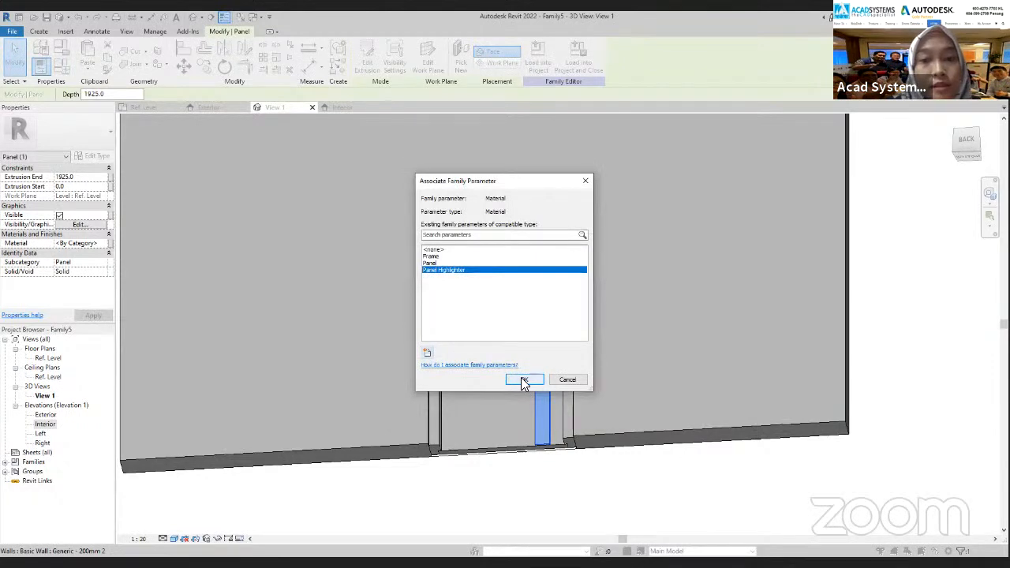
pyautogui.click(525, 380)
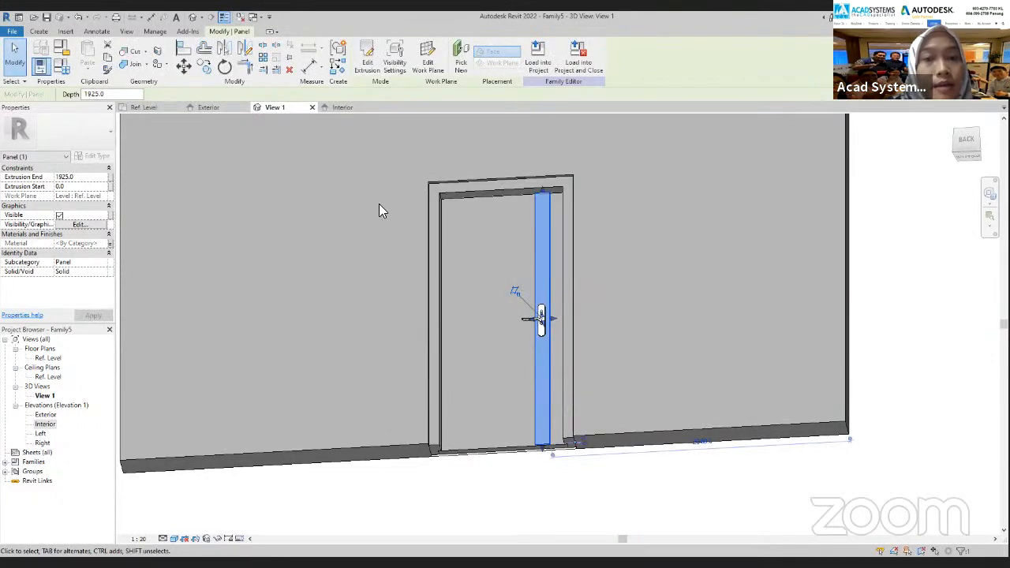
# Step: Set the Frame material parameter of the family type to Aluminum, with its shading using the render appearance
pyautogui.click(60, 69)
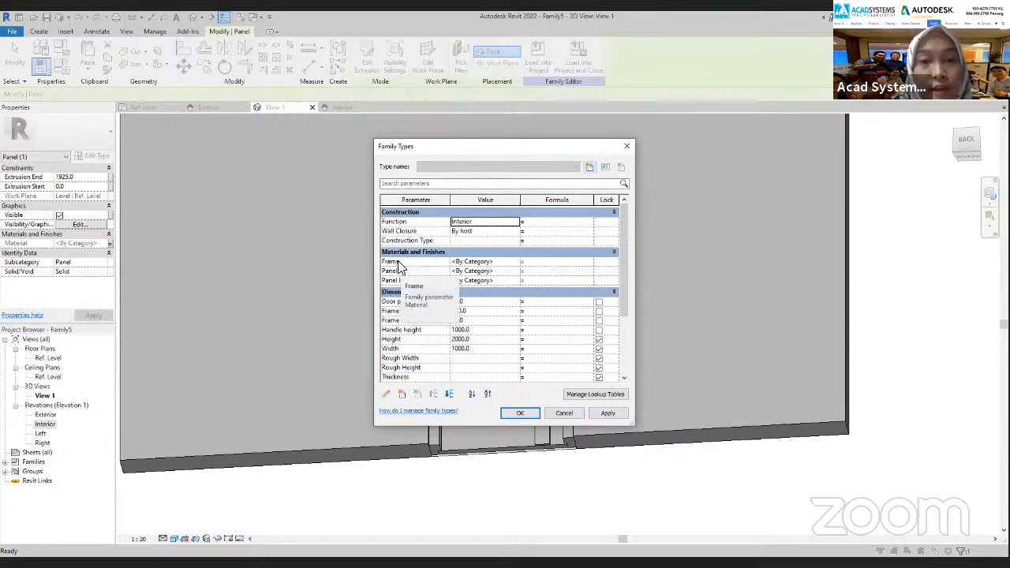
pyautogui.click(488, 263)
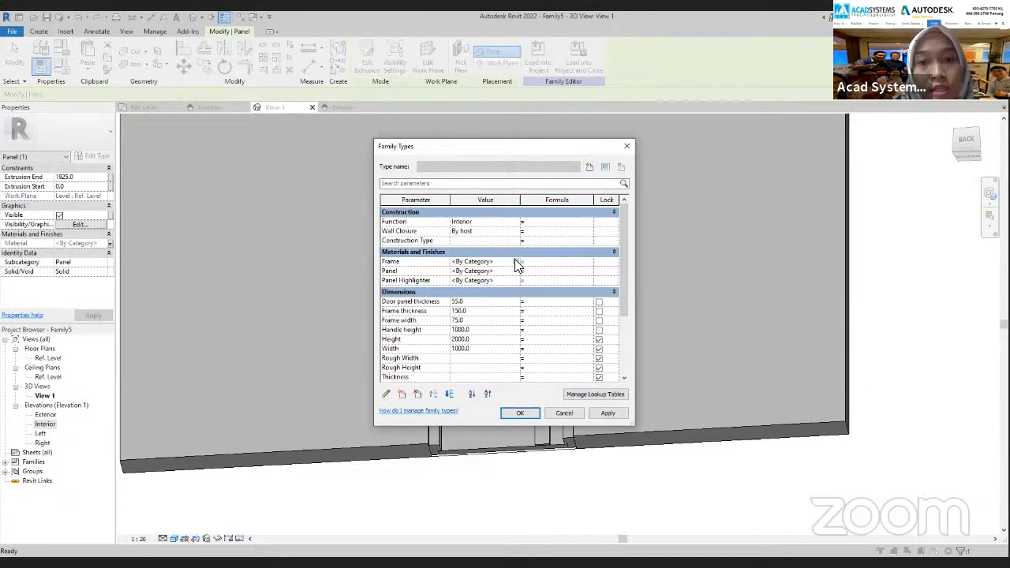
pyautogui.click(515, 263)
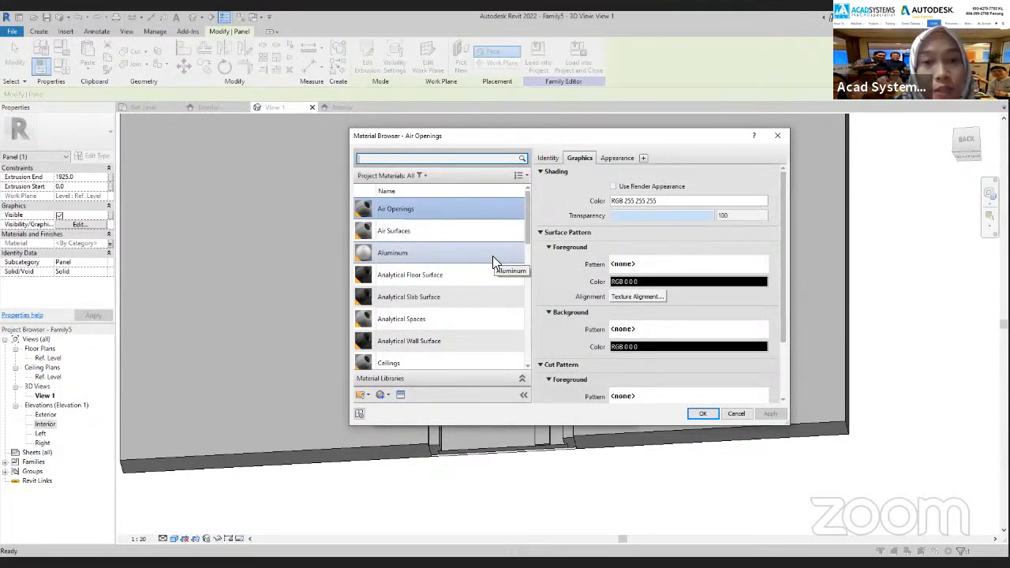
pyautogui.click(493, 256)
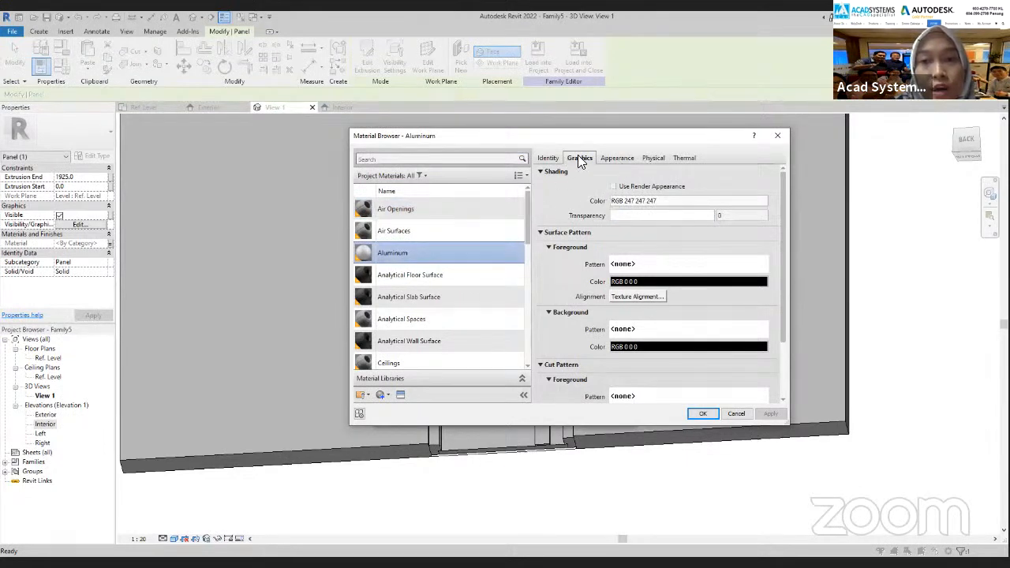
pyautogui.click(614, 186)
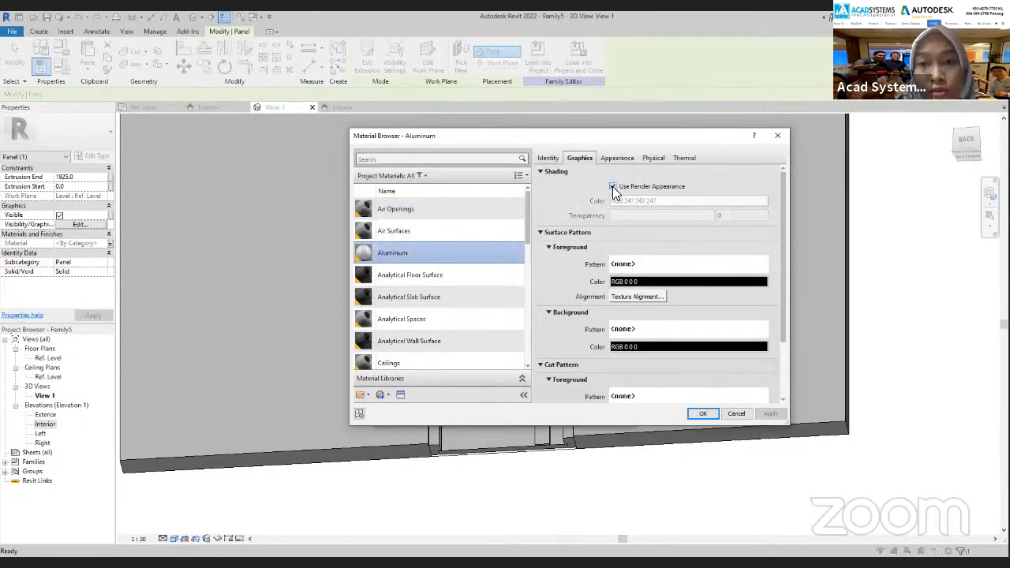
pyautogui.click(678, 264)
pyautogui.press('Return')
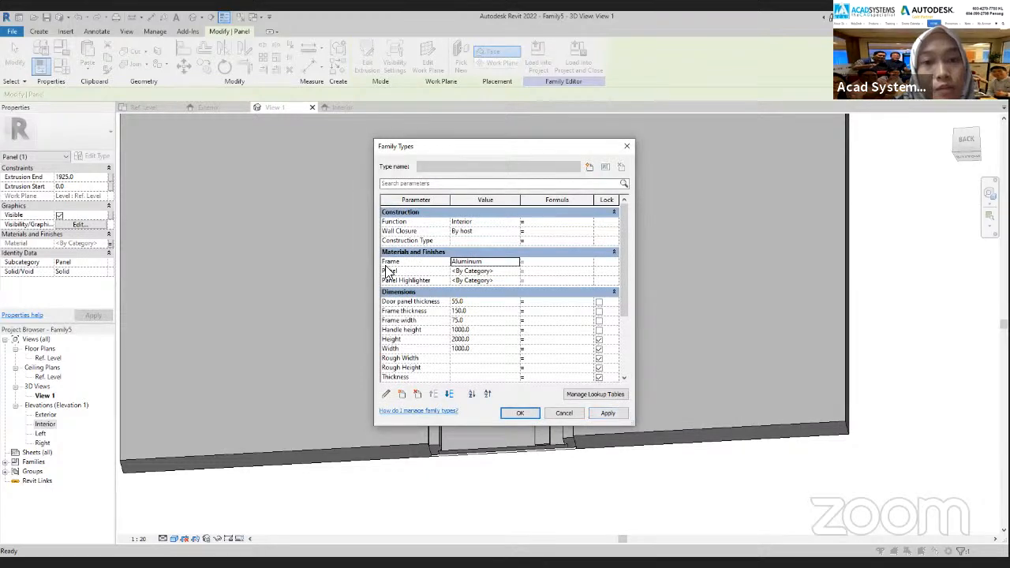
# Step: Create a new material named "Door panel wood" for the Panel material parameter
pyautogui.click(513, 272)
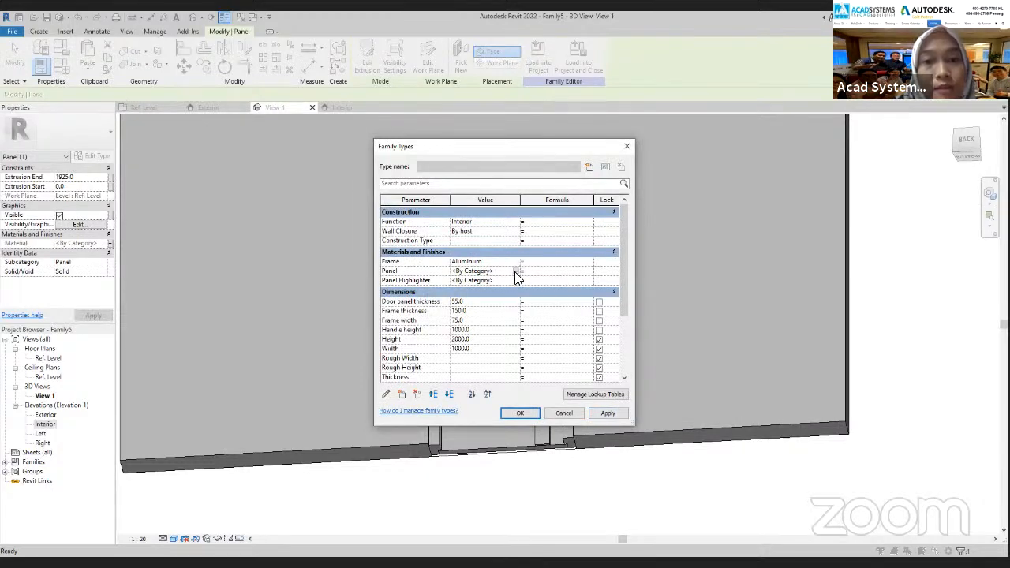
pyautogui.click(516, 271)
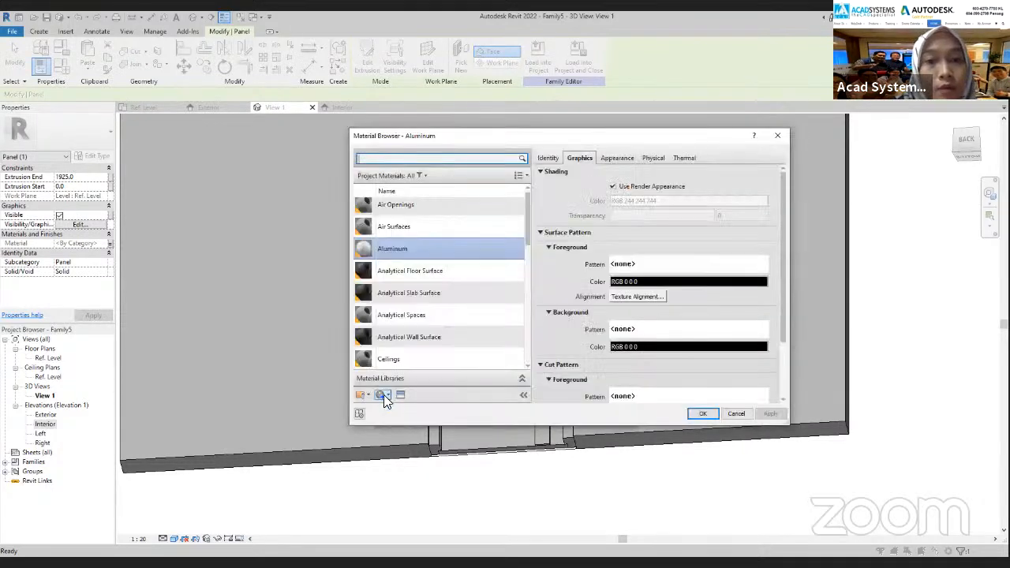
pyautogui.click(383, 395)
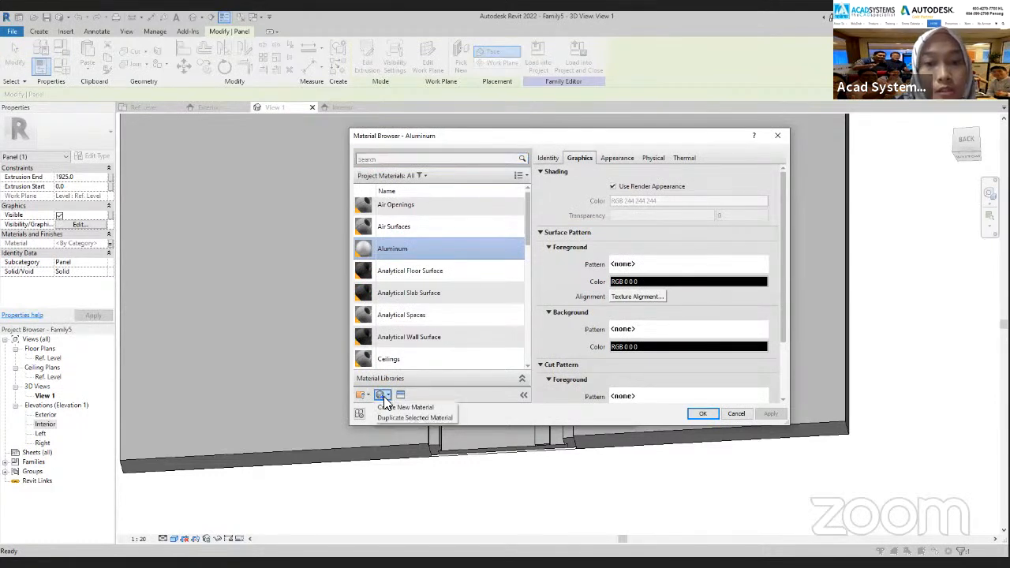
pyautogui.click(403, 406)
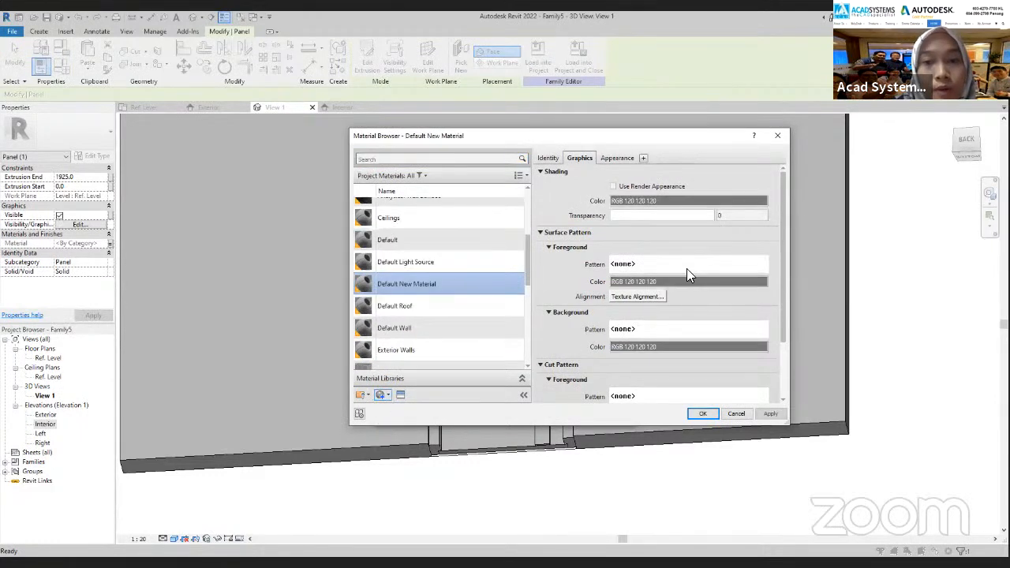
pyautogui.rightClick(423, 286)
pyautogui.click(436, 314)
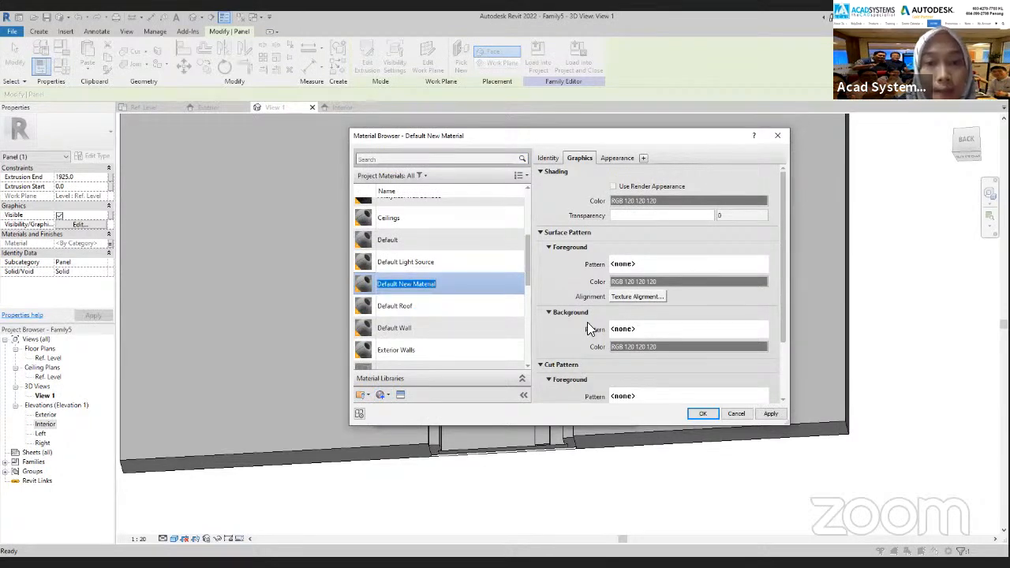
pyautogui.write('De')
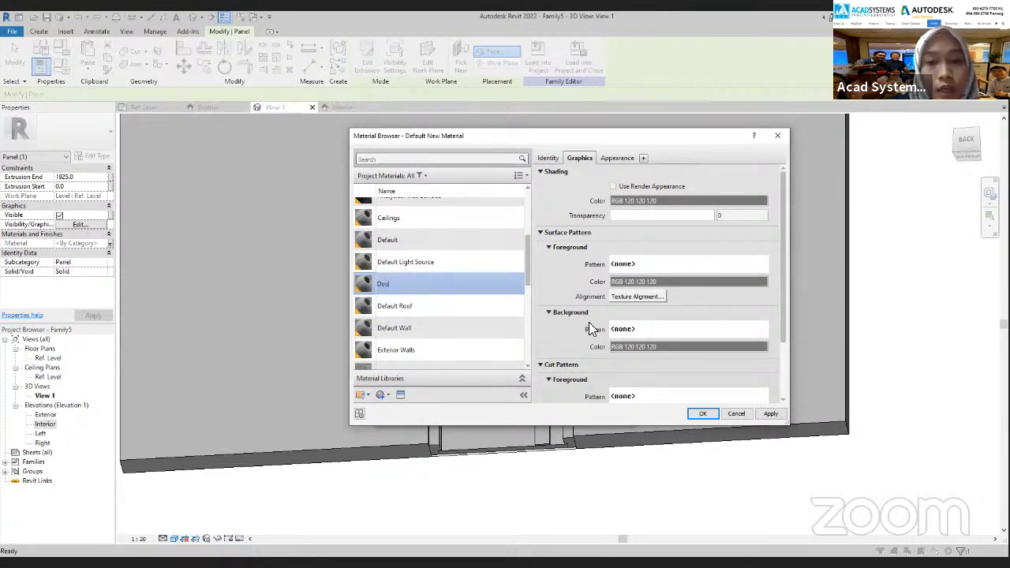
pyautogui.write('or panel wood')
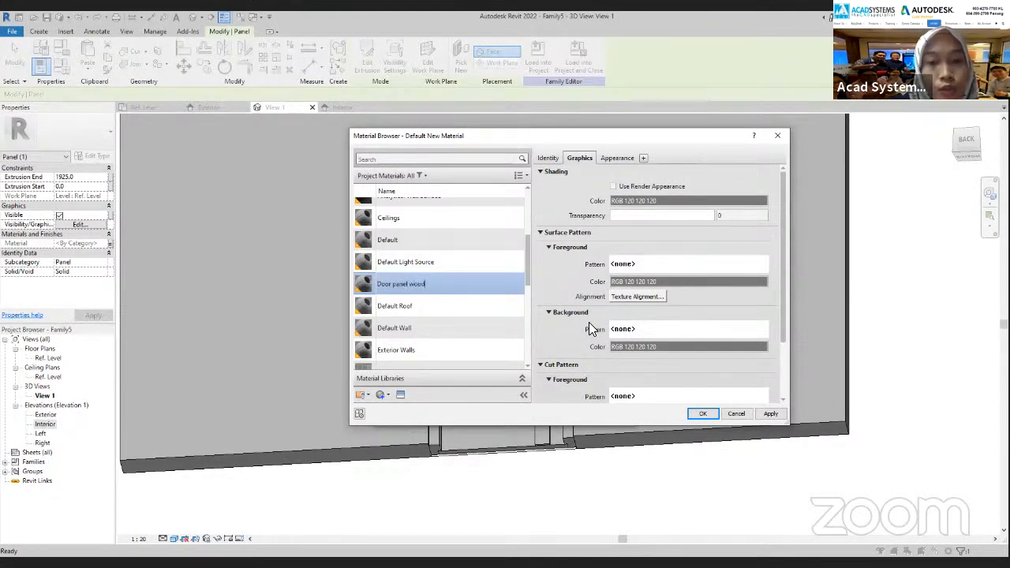
pyautogui.press('Return')
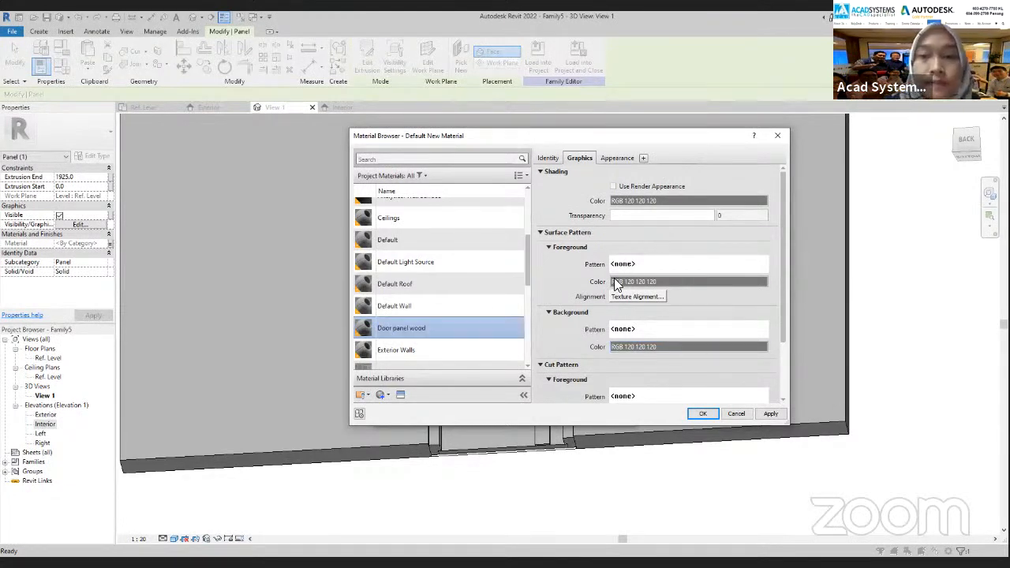
# Step: Apply the Walnut appearance asset from the Autodesk library's Wood category to the Door panel wood material
pyautogui.click(400, 395)
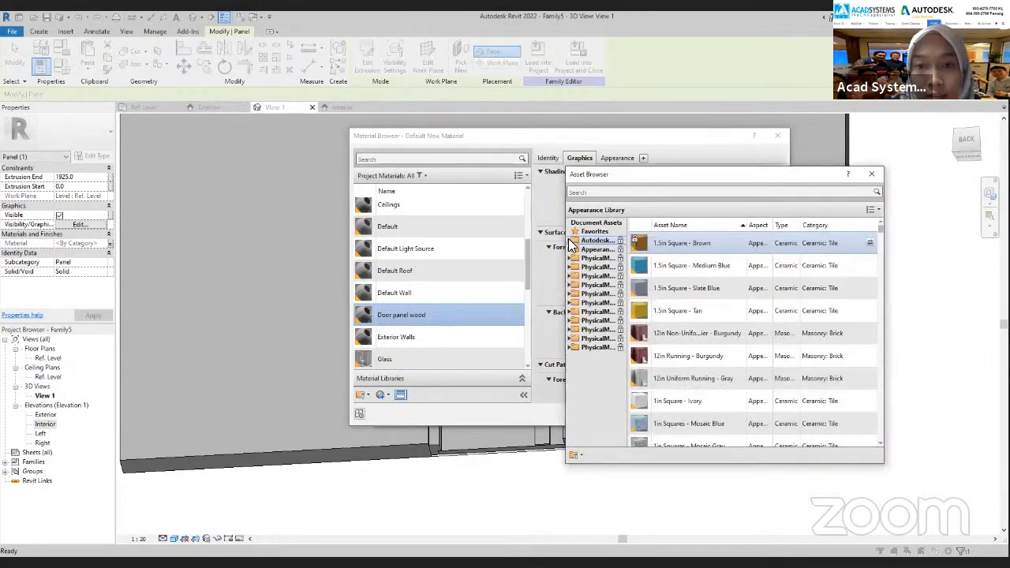
pyautogui.click(575, 240)
pyautogui.scroll(-3, 619, 265)
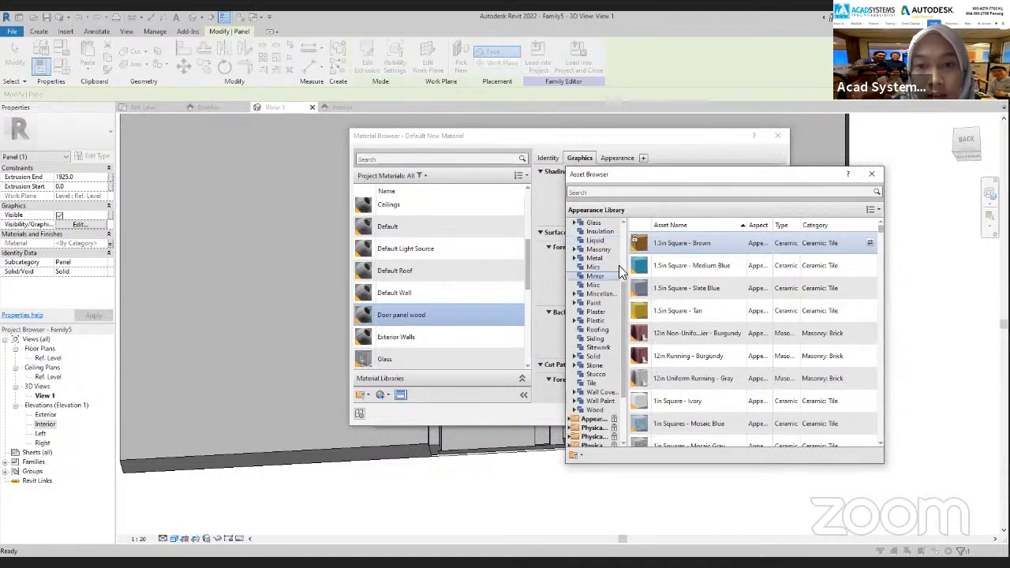
pyautogui.click(595, 410)
pyautogui.scroll(-10, 695, 316)
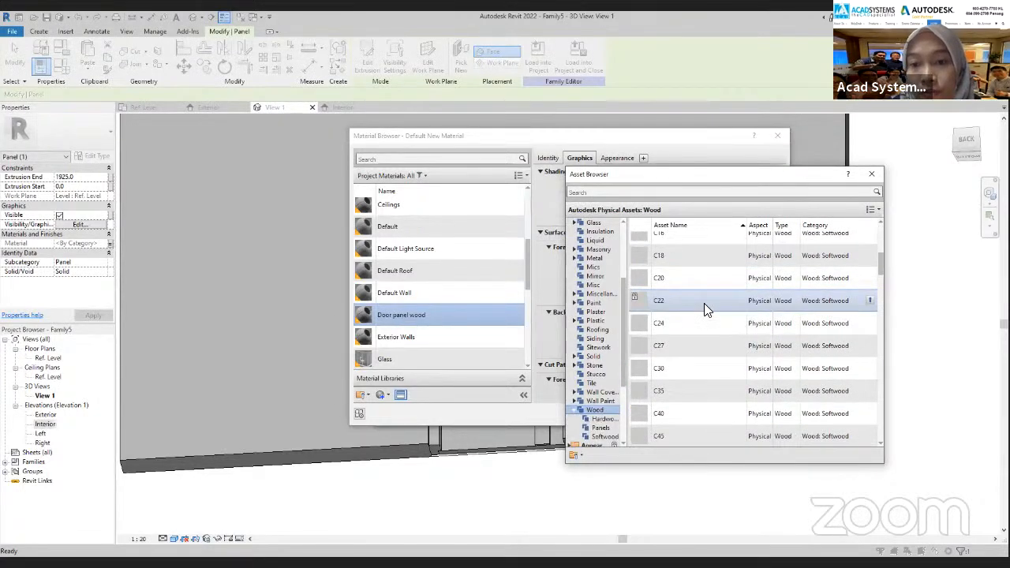
pyautogui.scroll(-8, 706, 308)
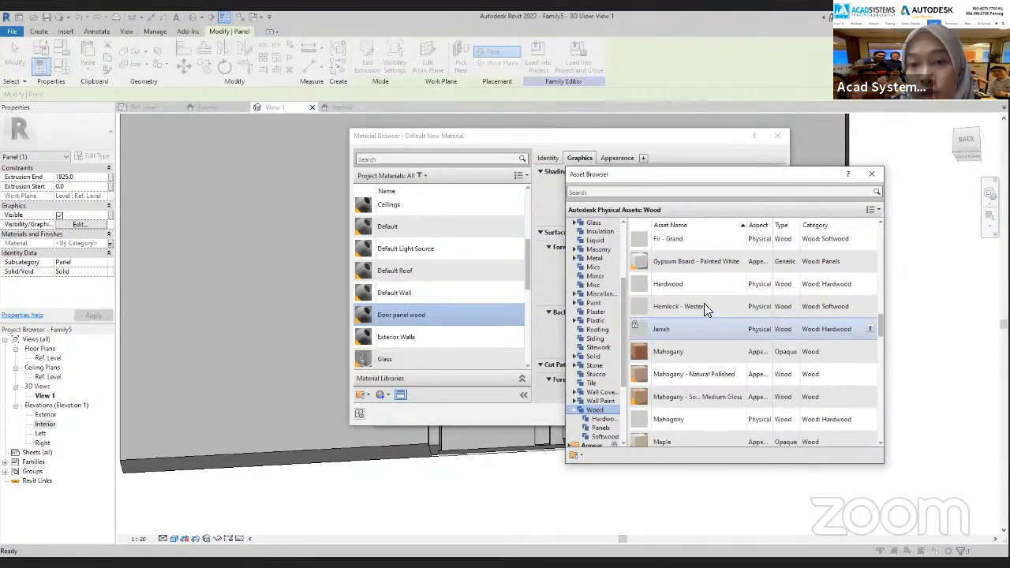
pyautogui.scroll(-8, 705, 310)
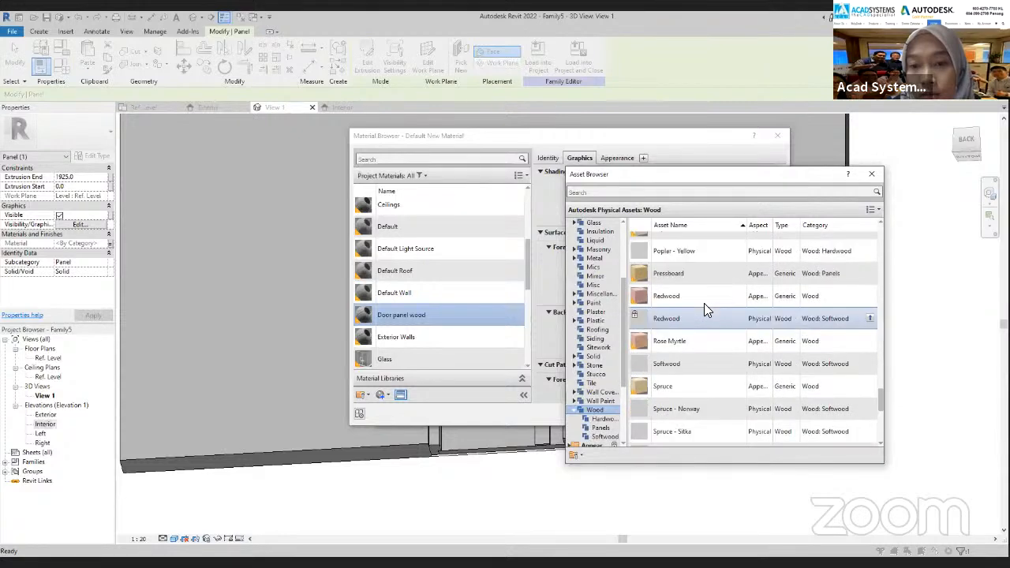
pyautogui.scroll(-3, 704, 310)
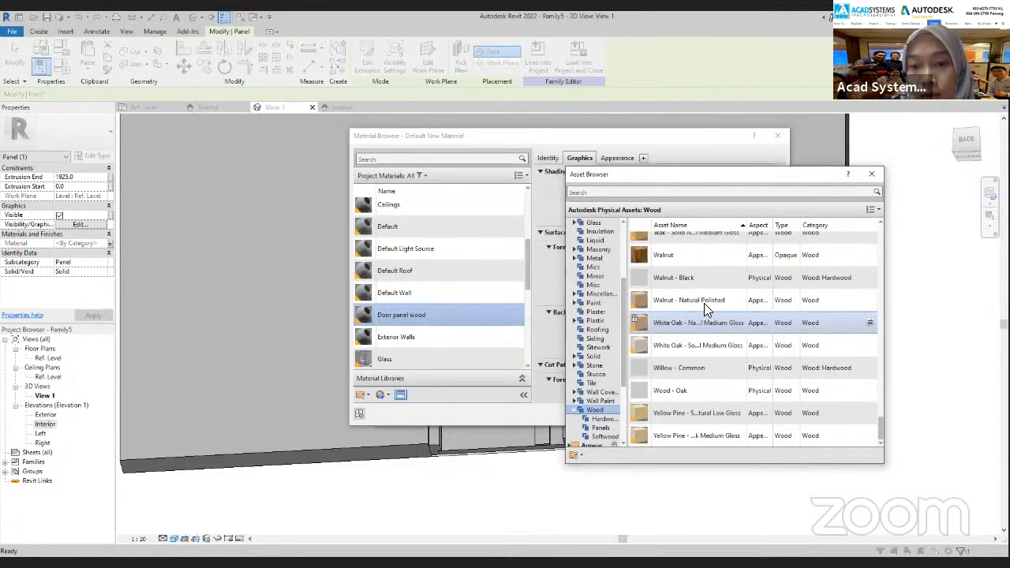
pyautogui.doubleClick(683, 259)
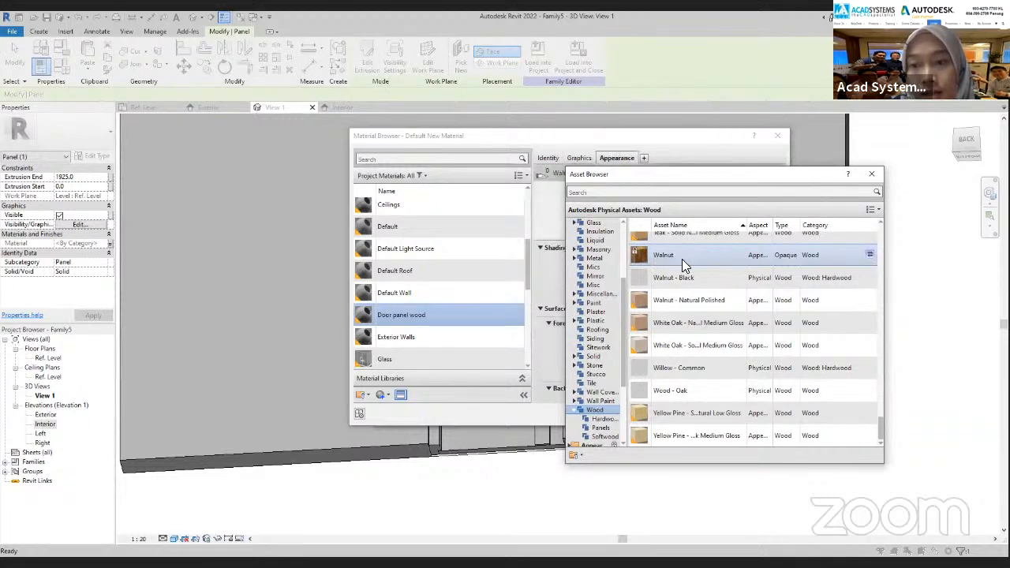
pyautogui.click(872, 173)
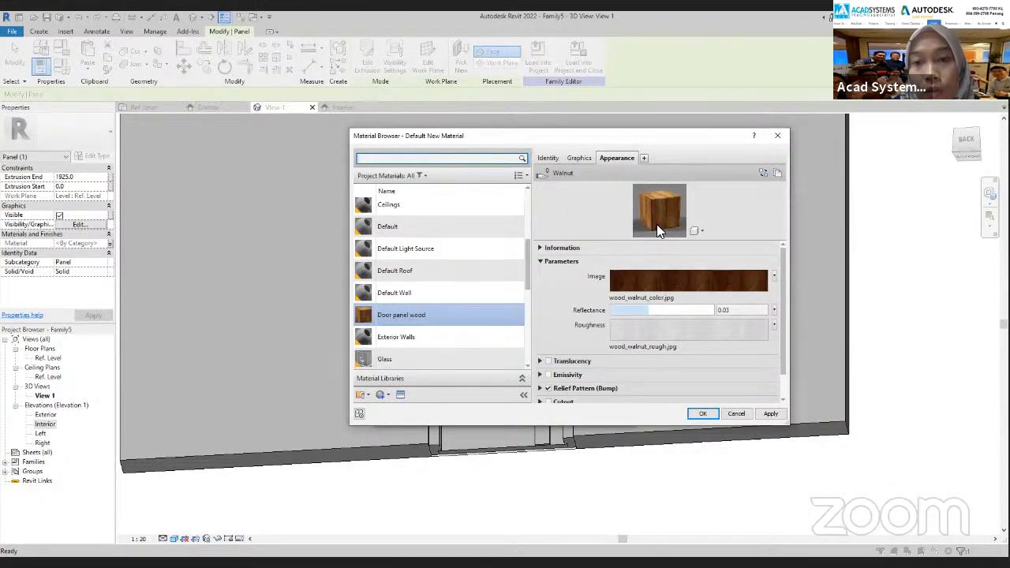
# Step: Make Door panel wood use its render appearance for shading and assign it to the Panel parameter
pyautogui.click(577, 160)
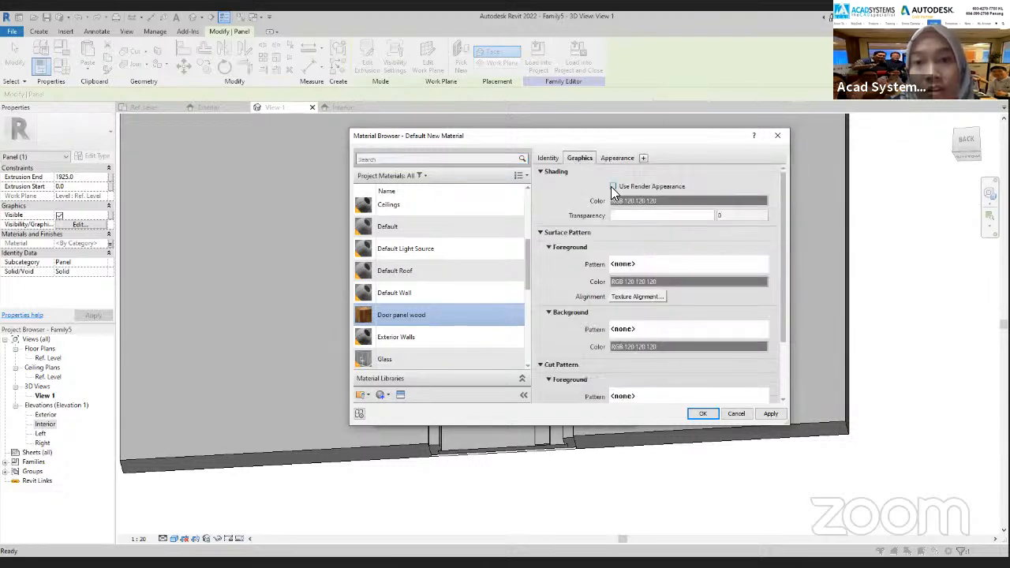
pyautogui.click(613, 187)
pyautogui.hotkey('alt', 'a')
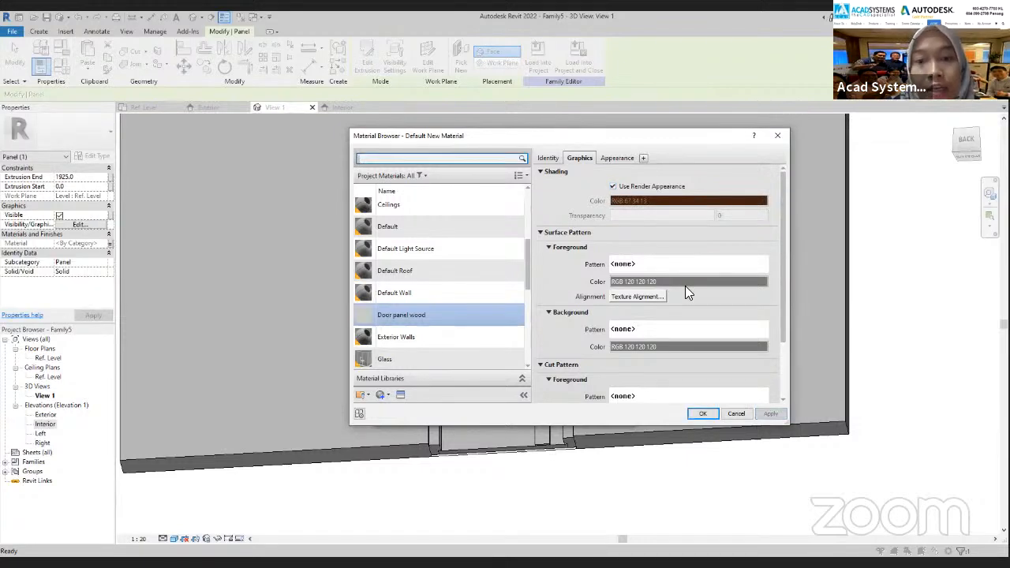
pyautogui.press('Return')
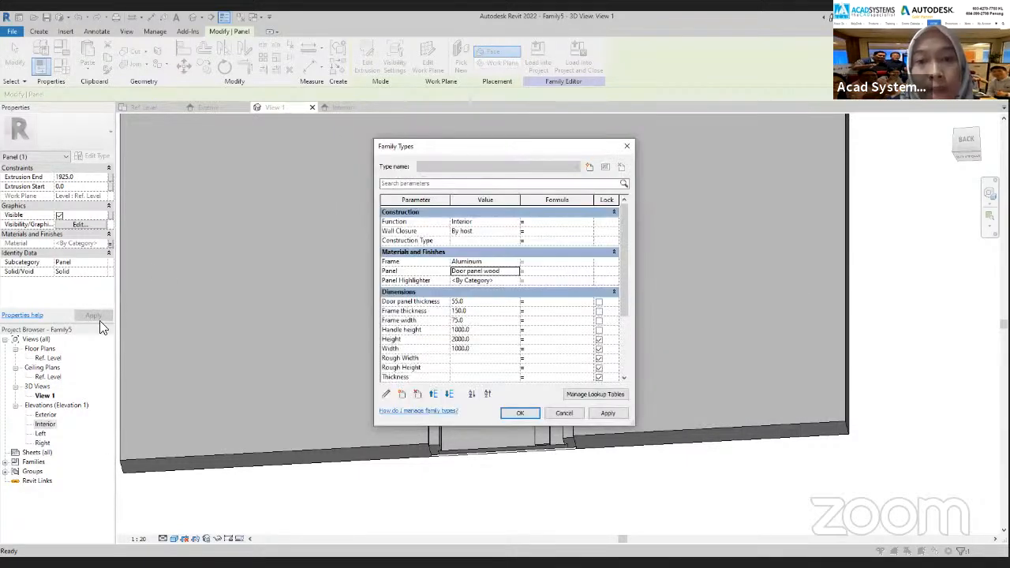
# Step: Create a new material named "Panel Highlighter wood" for the Panel Highlighter material parameter
pyautogui.click(494, 282)
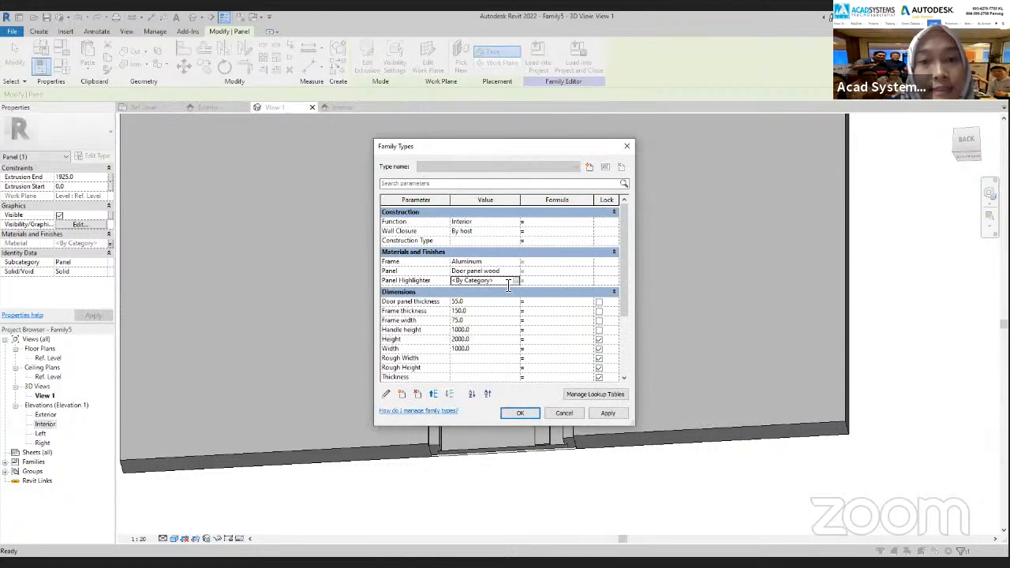
pyautogui.click(512, 281)
pyautogui.click(363, 395)
pyautogui.click(406, 405)
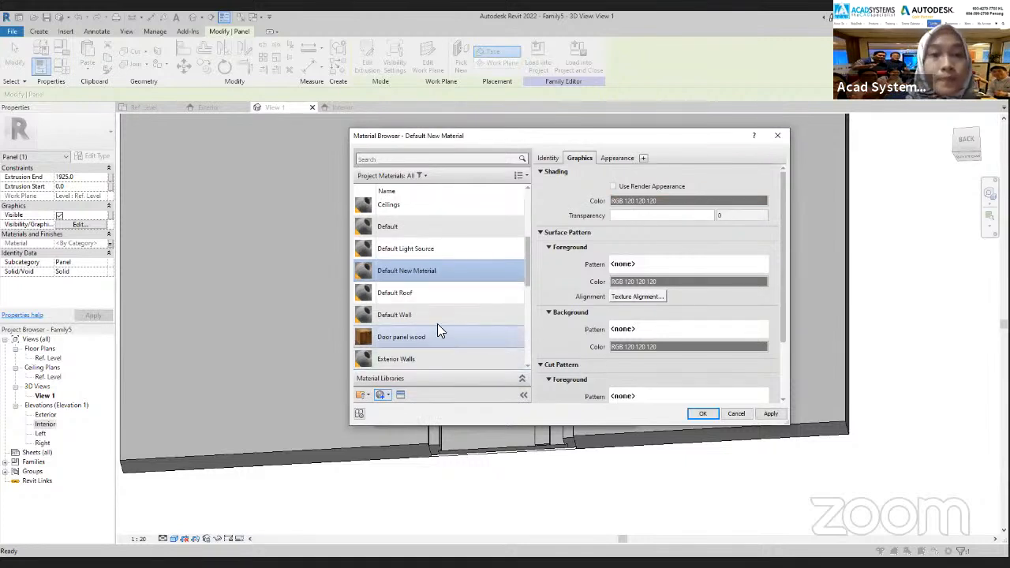
pyautogui.rightClick(422, 268)
pyautogui.click(444, 293)
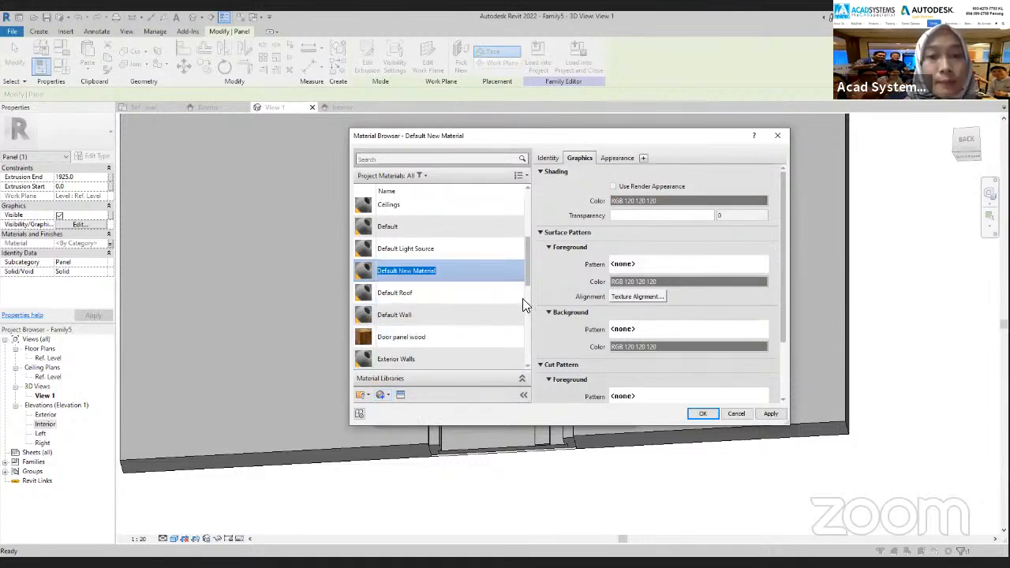
pyautogui.write('Pan')
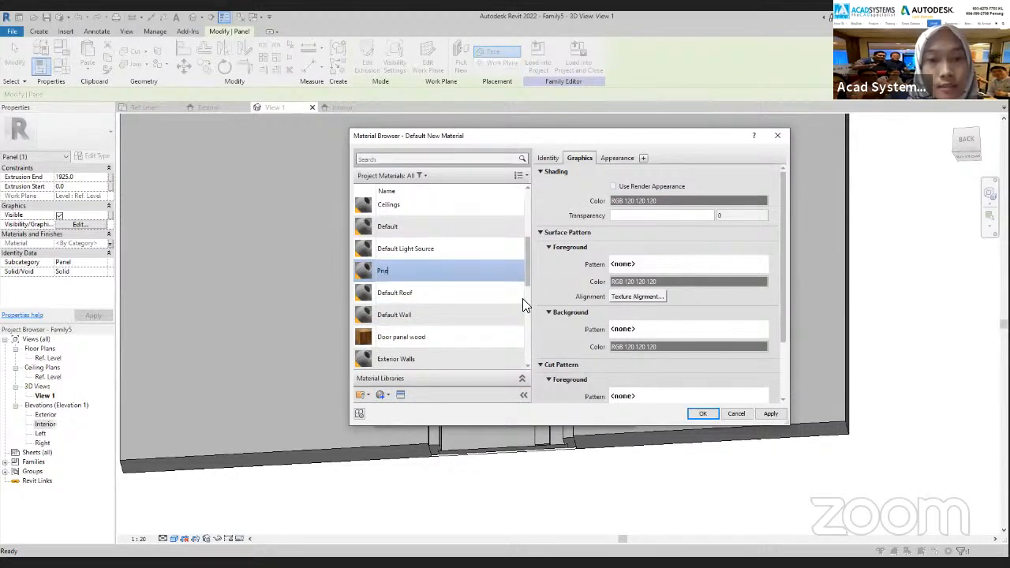
pyautogui.write('el Highlighter wood')
pyautogui.press('Return')
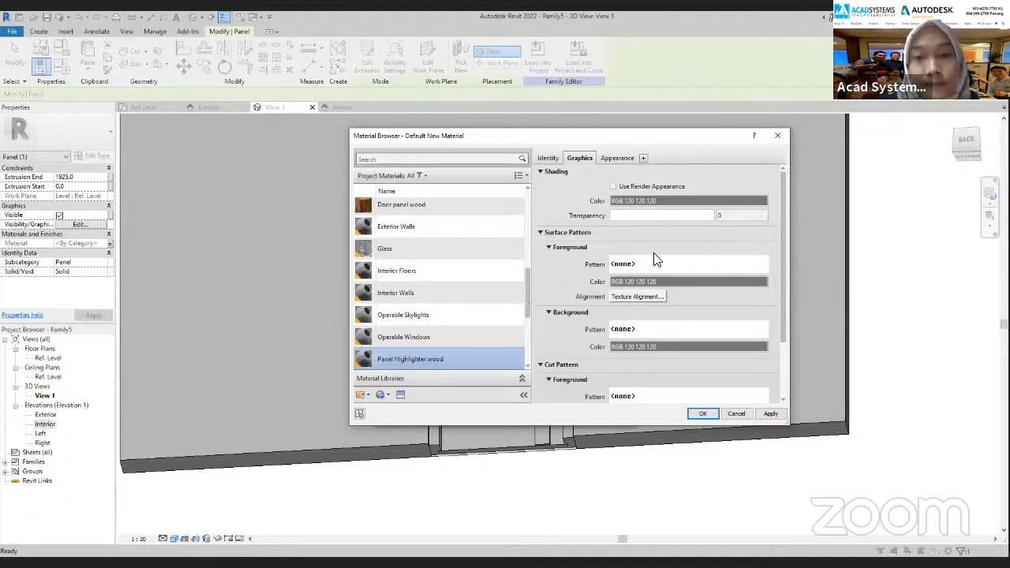
# Step: Apply the Pressboard appearance asset from the Autodesk library's Wood category to the Panel Highlighter wood material
pyautogui.click(401, 396)
pyautogui.click(574, 242)
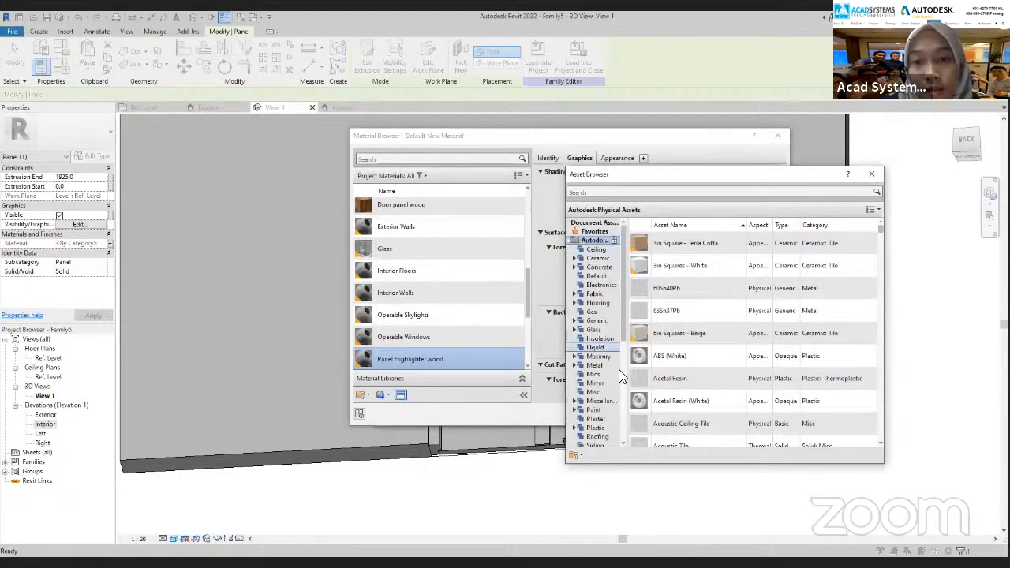
pyautogui.scroll(-4, 612, 371)
pyautogui.click(592, 408)
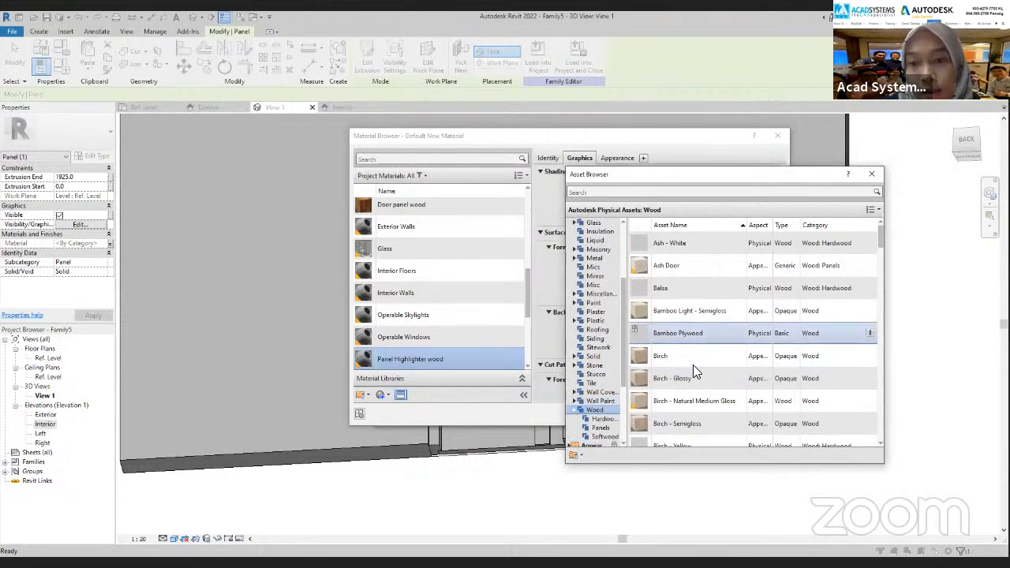
pyautogui.scroll(-3, 694, 368)
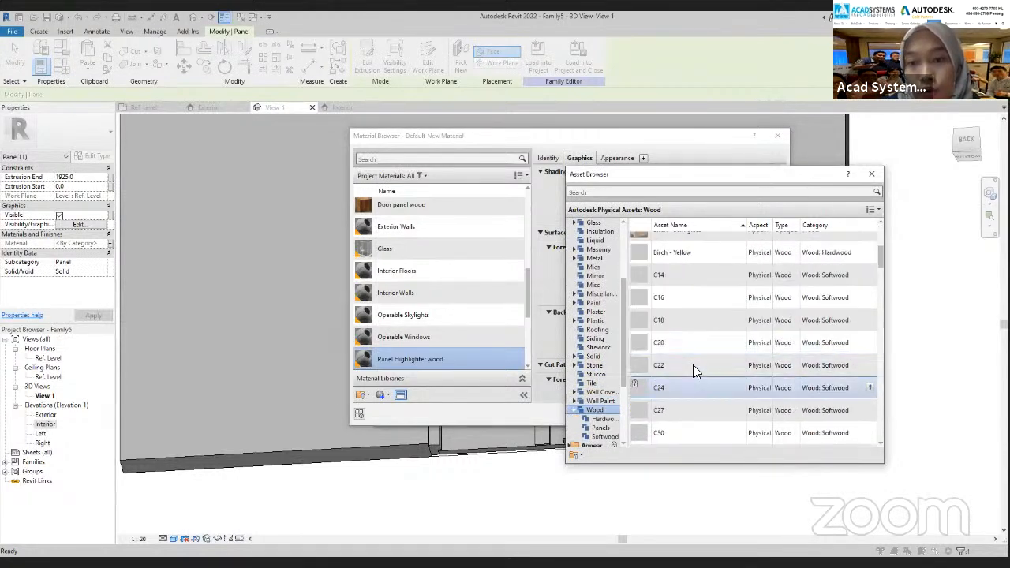
pyautogui.scroll(-4, 693, 365)
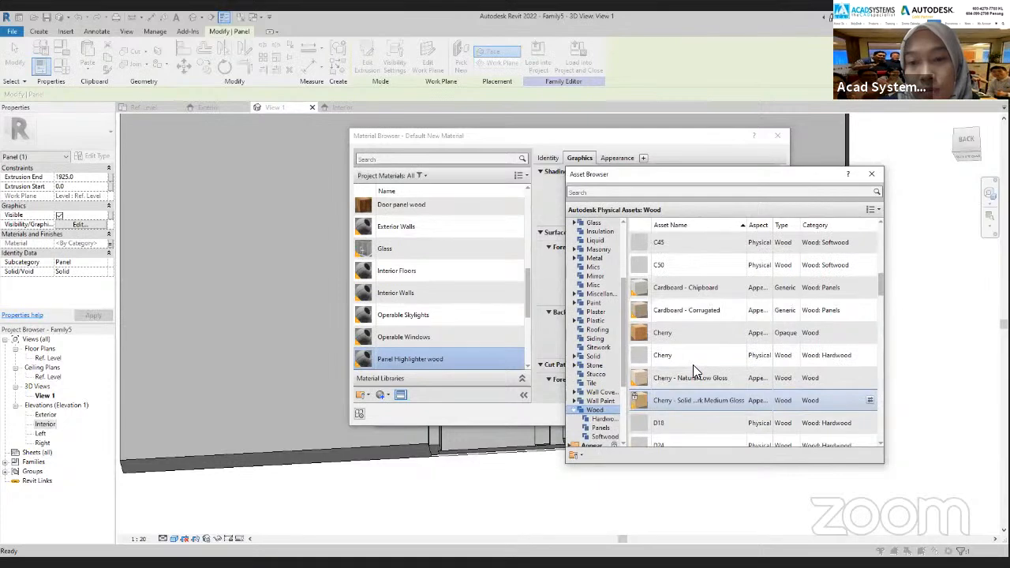
pyautogui.scroll(-6, 693, 364)
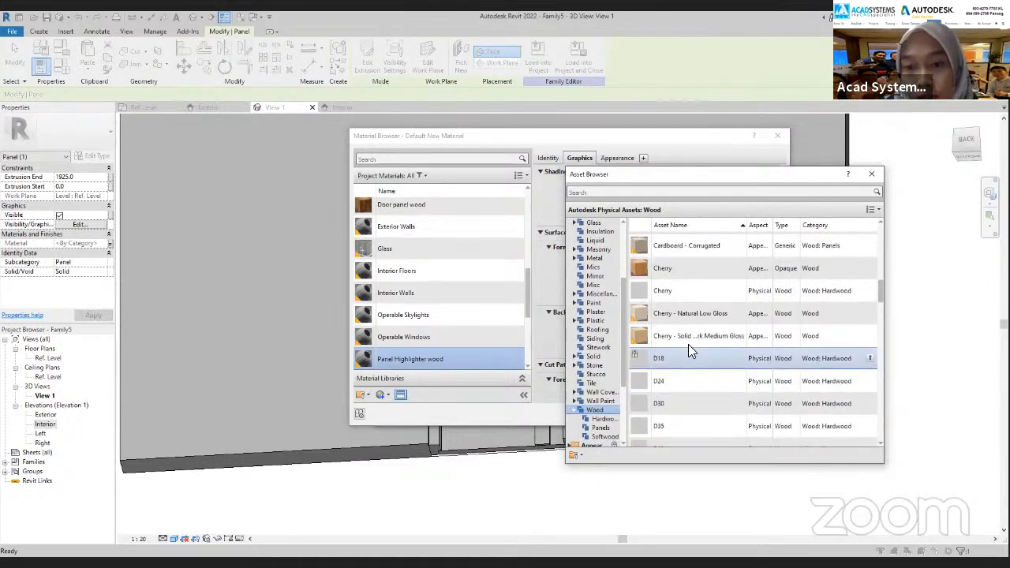
pyautogui.scroll(-2, 688, 361)
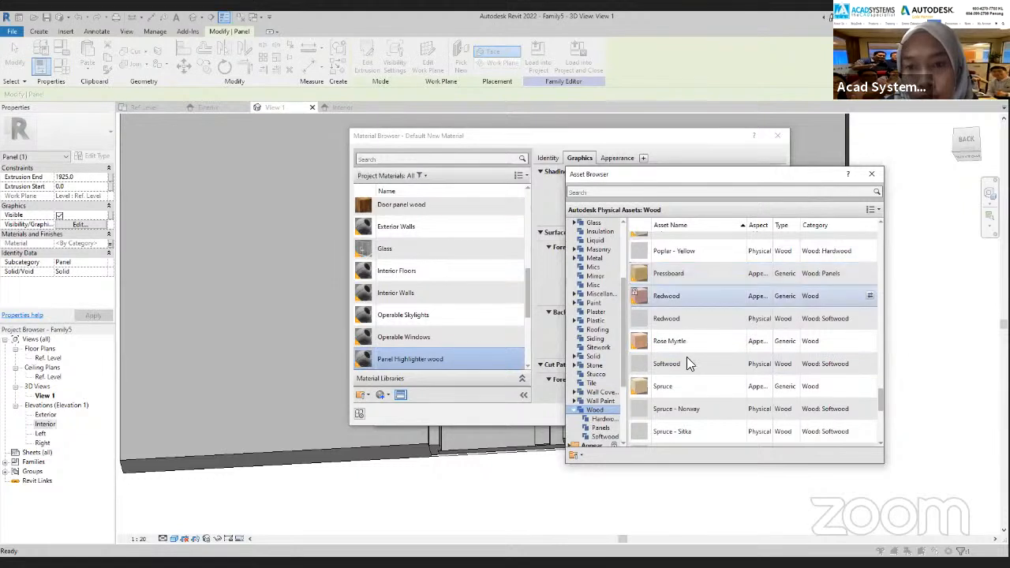
pyautogui.scroll(-1, 693, 316)
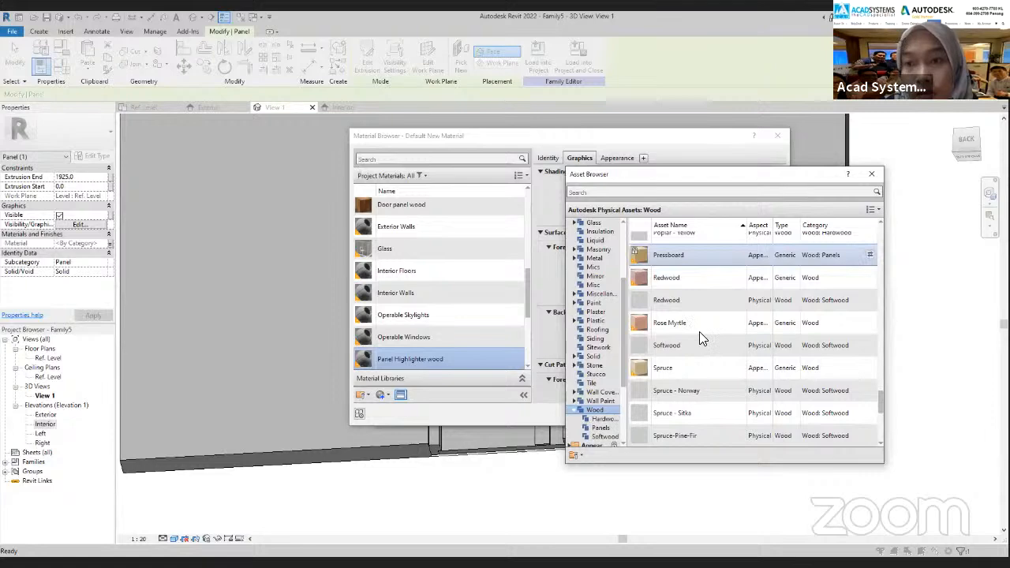
pyautogui.click(870, 255)
pyautogui.click(872, 174)
# Step: Make Panel Highlighter wood use its render appearance for shading, assign it to the Panel Highlighter parameter and apply the family type settings
pyautogui.click(573, 156)
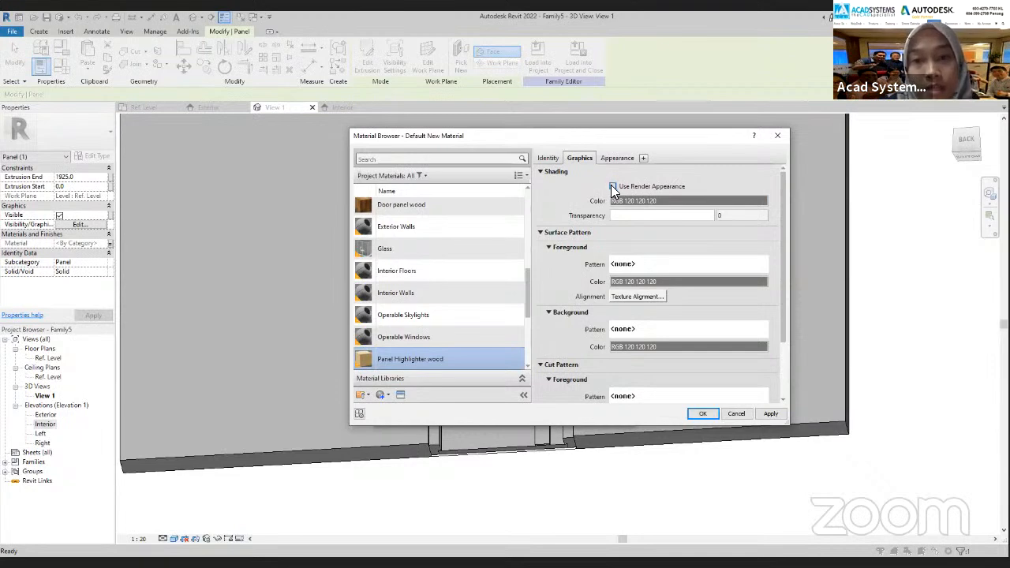
pyautogui.click(613, 187)
pyautogui.click(770, 414)
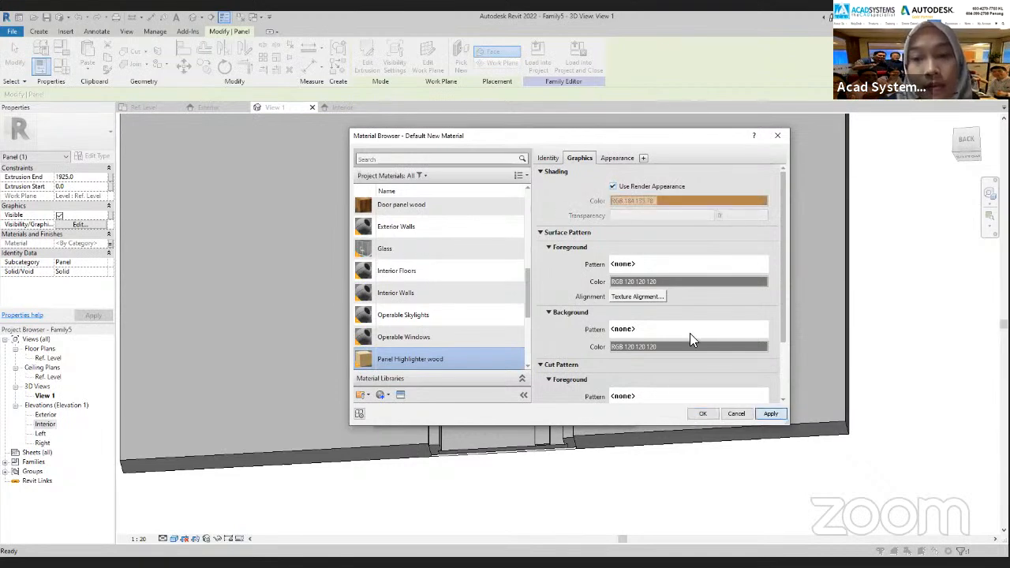
pyautogui.click(702, 414)
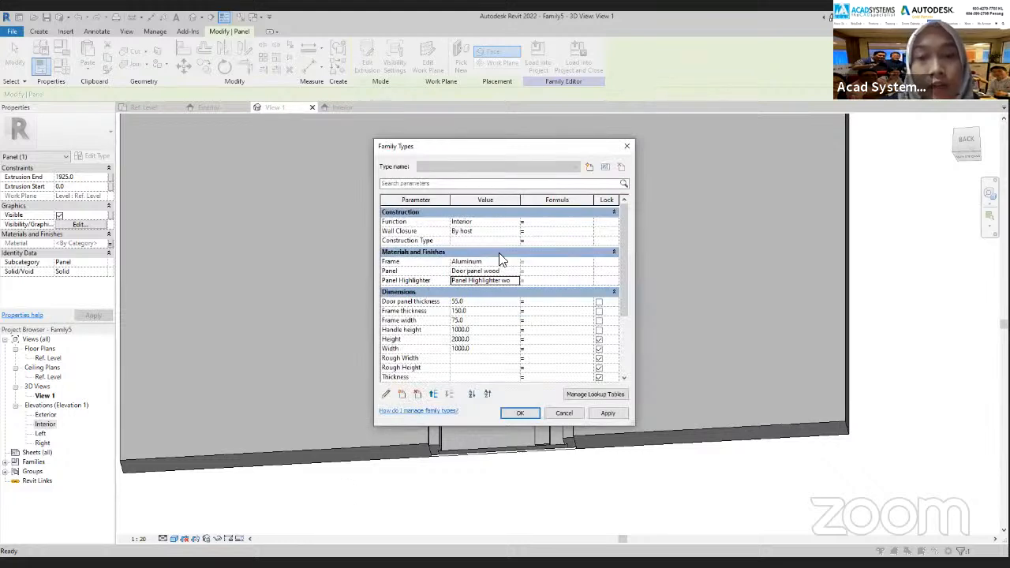
pyautogui.click(608, 413)
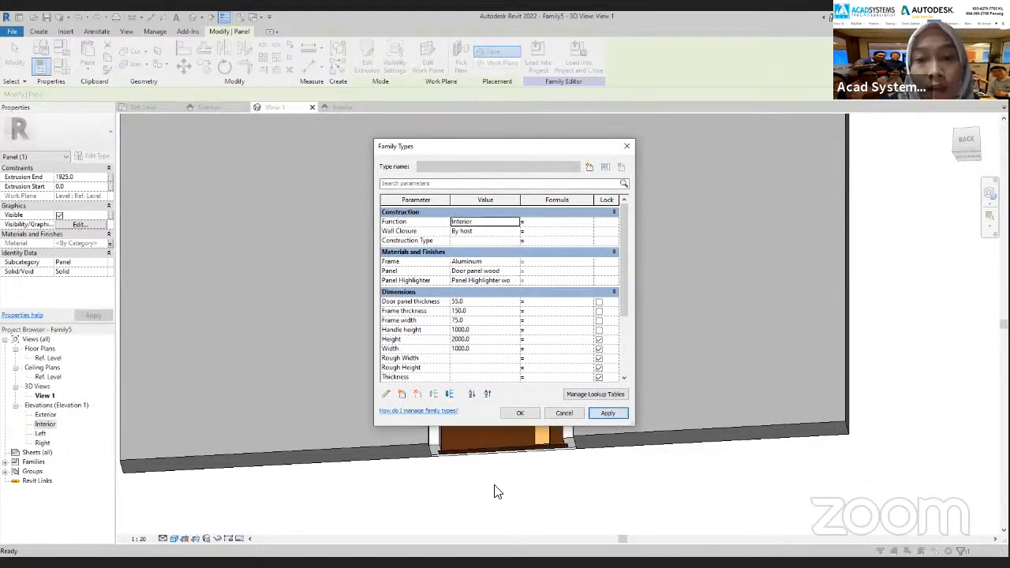
pyautogui.click(522, 415)
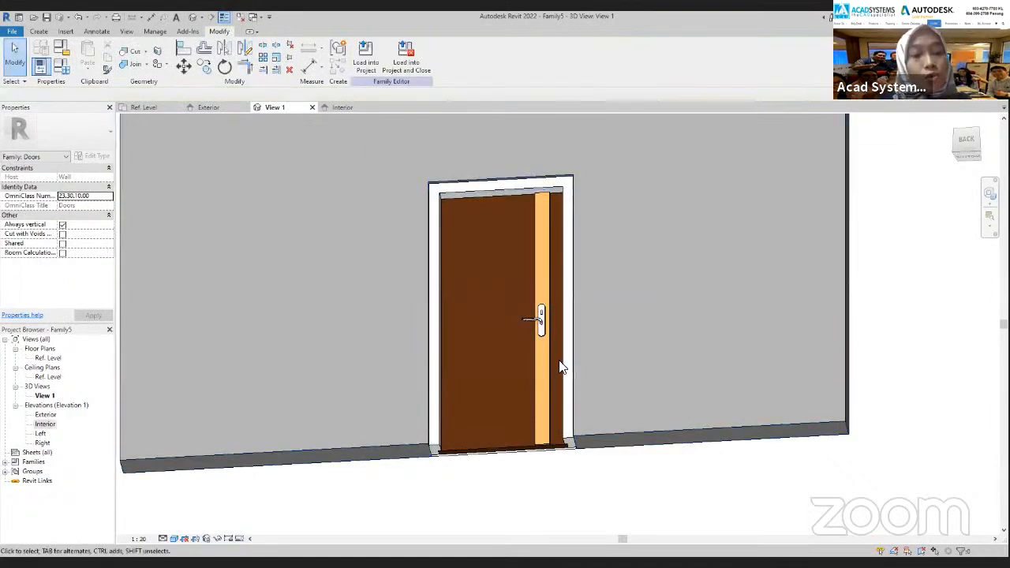
# Step: Set the 3D view's visual style to Realistic and inspect the door with its materials from an angle
pyautogui.keyDown('shift'); pyautogui.moveTo(571, 393); pyautogui.dragTo(560, 483, button='middle'); pyautogui.keyUp('shift')
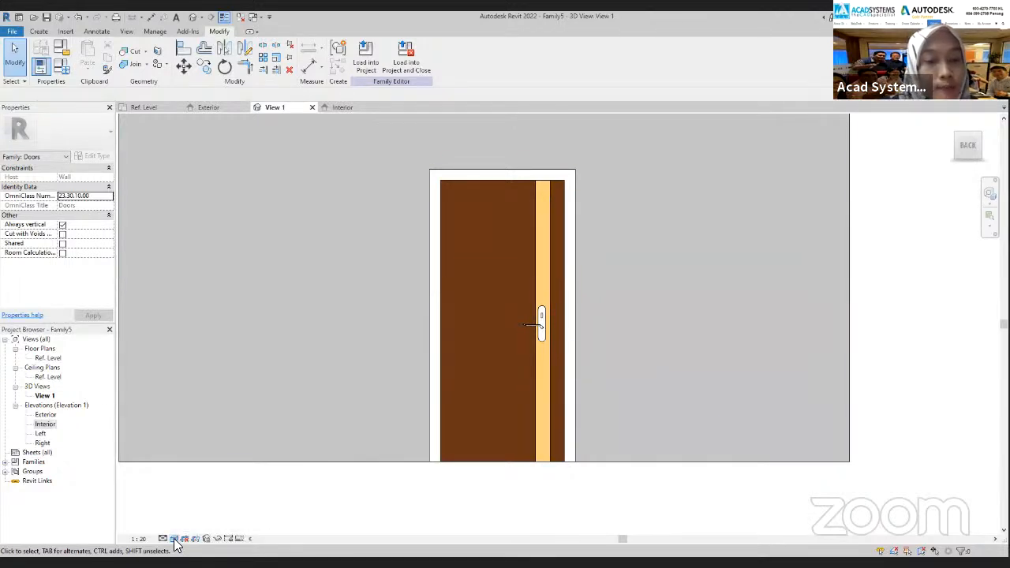
pyautogui.click(175, 541)
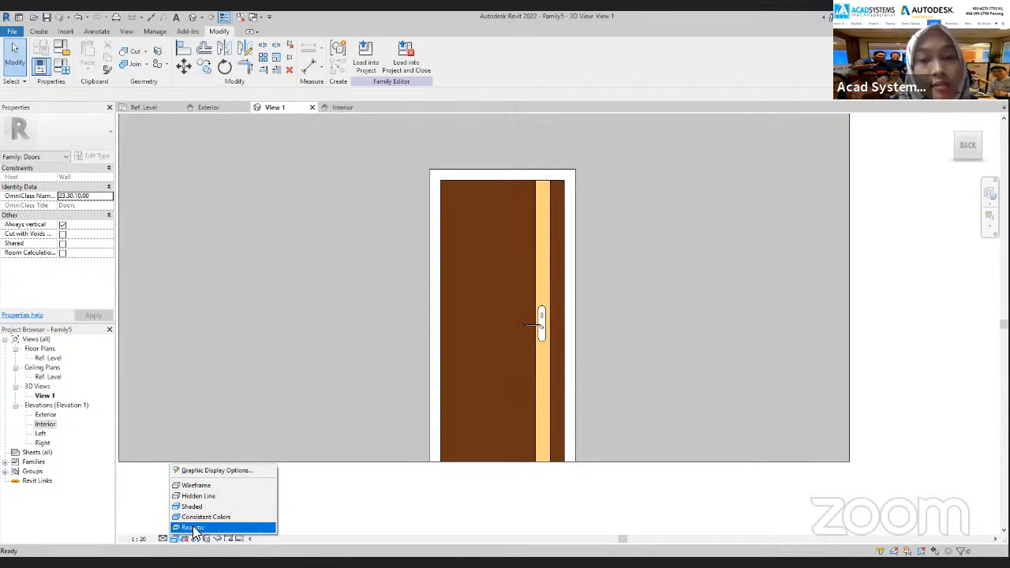
pyautogui.click(193, 528)
pyautogui.keyDown('shift'); pyautogui.moveTo(575, 518); pyautogui.dragTo(463, 501, button='middle'); pyautogui.keyUp('shift')
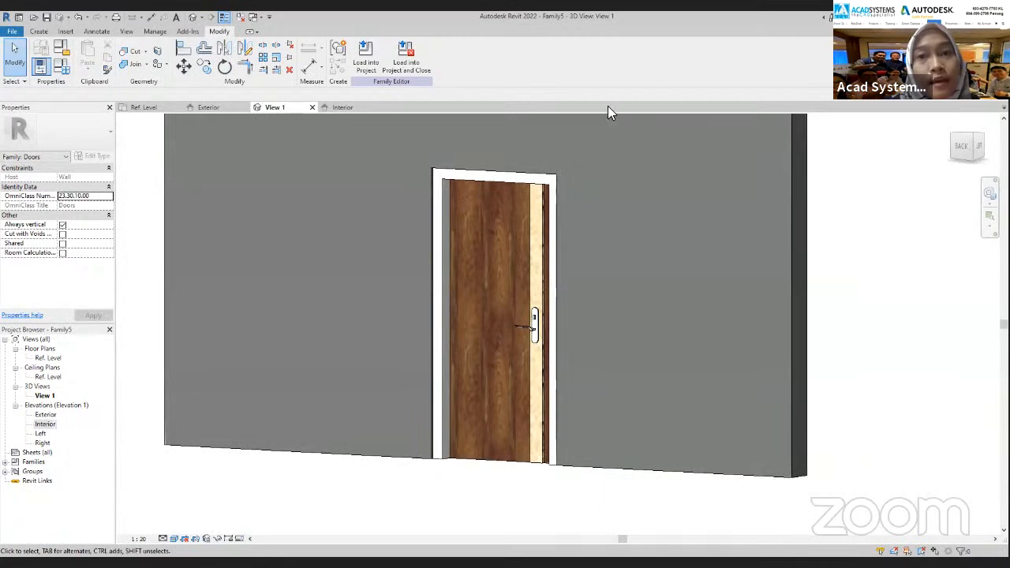
pyautogui.keyDown('shift'); pyautogui.moveTo(507, 484); pyautogui.dragTo(529, 506, button='middle'); pyautogui.keyUp('shift')
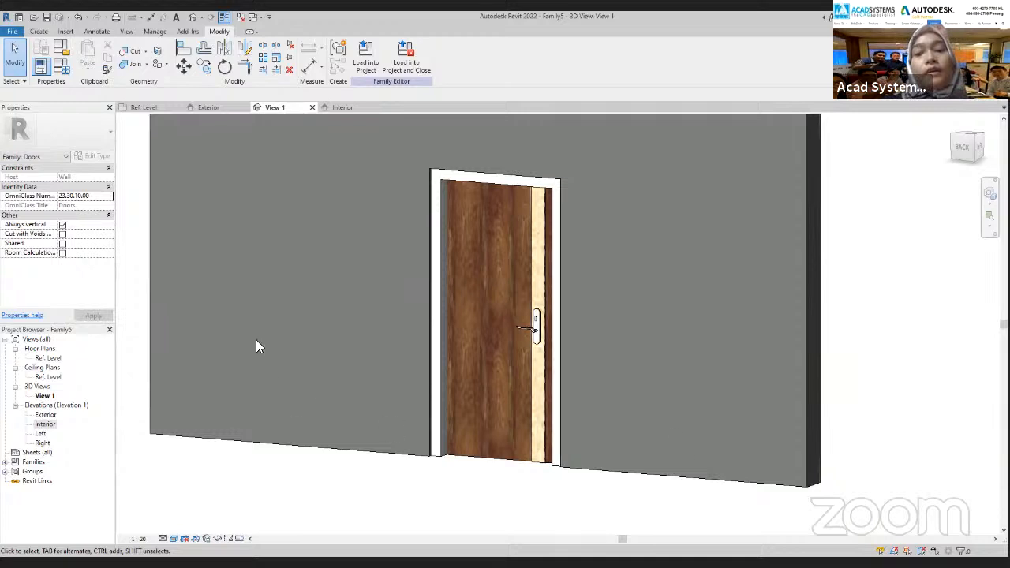
# Step: Switch to the web browser and look through the latest Autodesk online lessons, workshops and webinars on the Acad Systems home page
pyautogui.hotkey('alt', 'Tab')
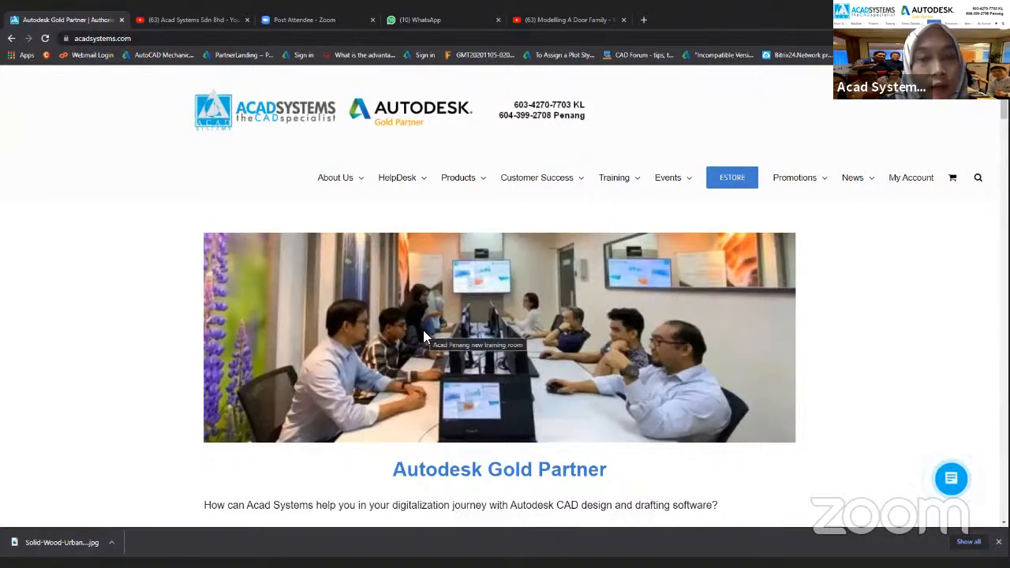
pyautogui.scroll(-15, 427, 328)
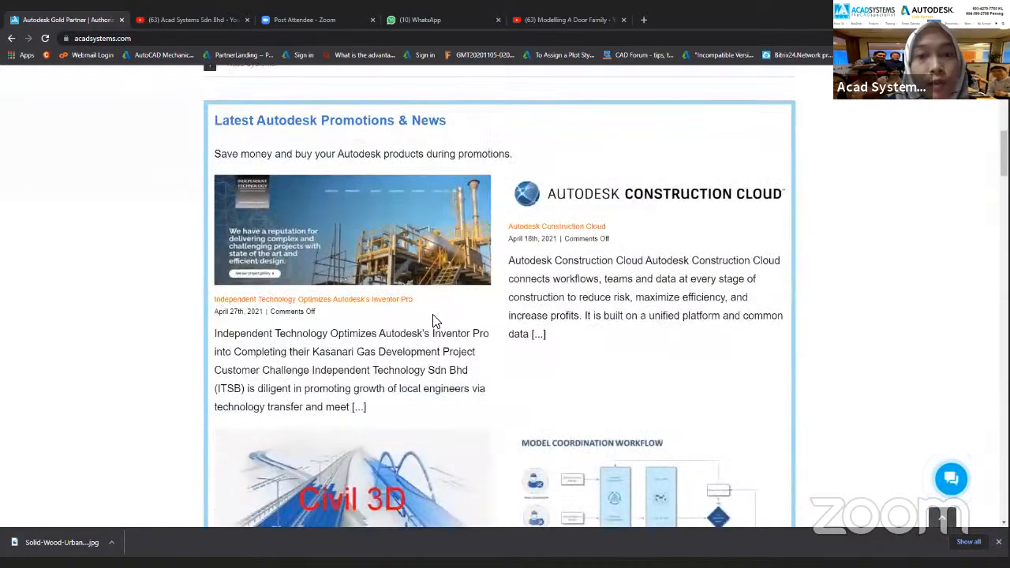
pyautogui.scroll(-12, 437, 316)
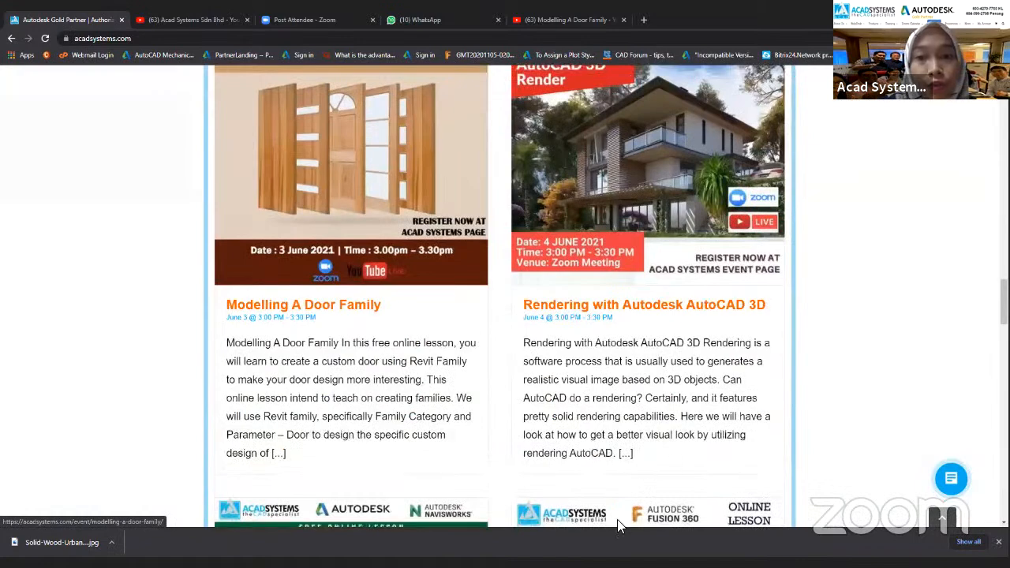
pyautogui.scroll(2, 452, 256)
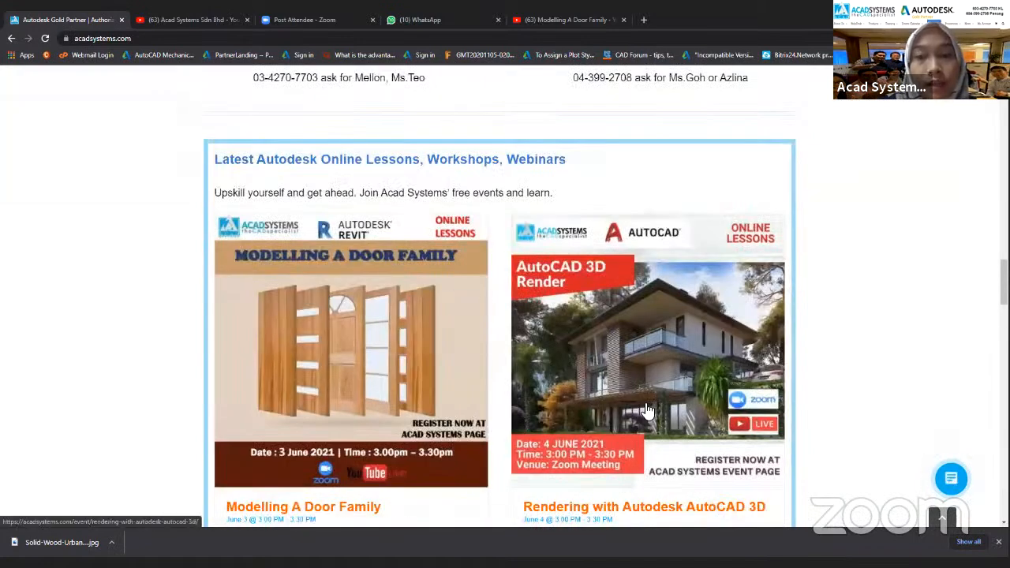
pyautogui.scroll(-1, 646, 410)
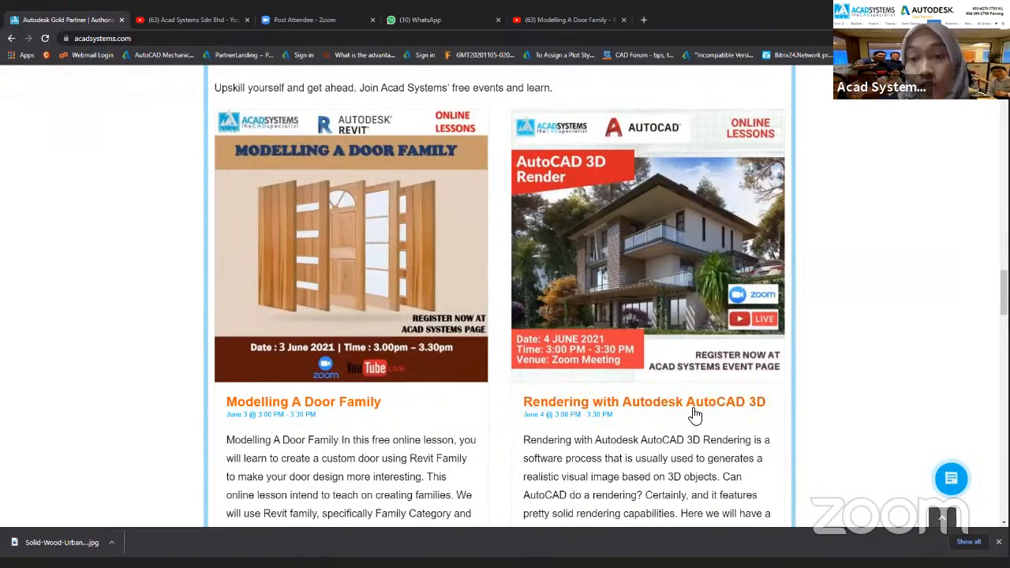
pyautogui.scroll(-3, 397, 418)
pyautogui.scroll(-5, 397, 423)
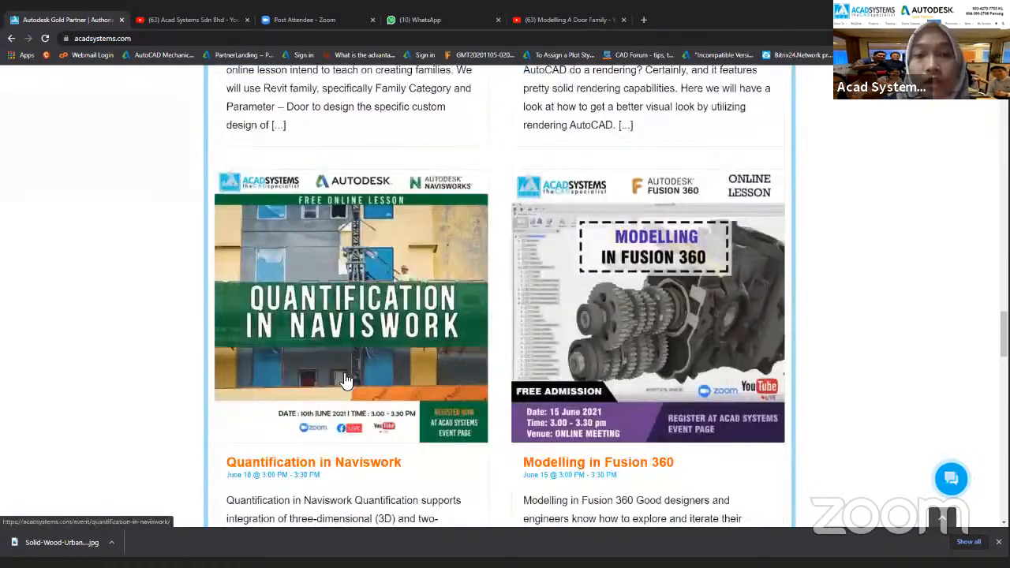
pyautogui.scroll(-2, 625, 367)
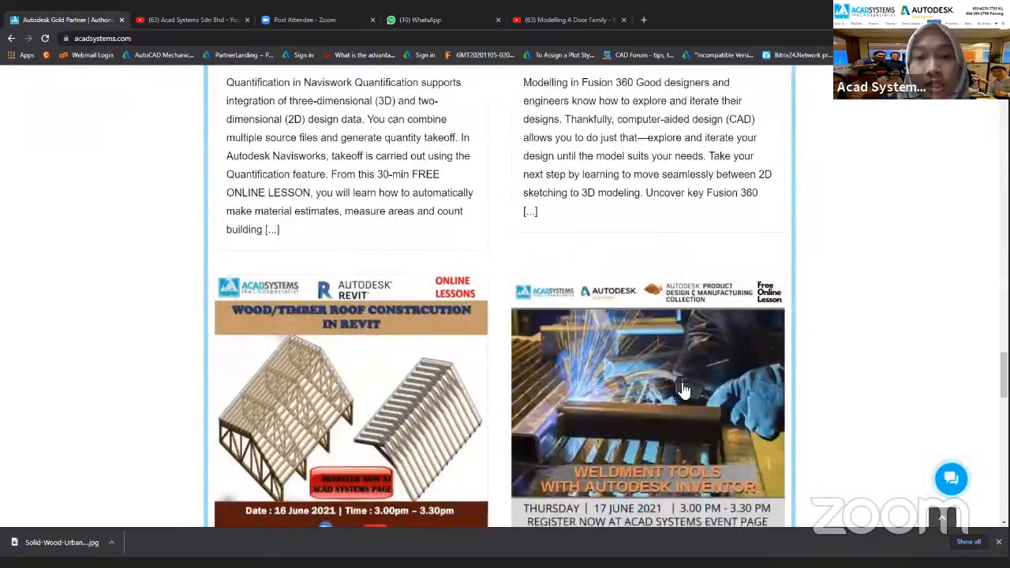
pyautogui.scroll(10, 551, 406)
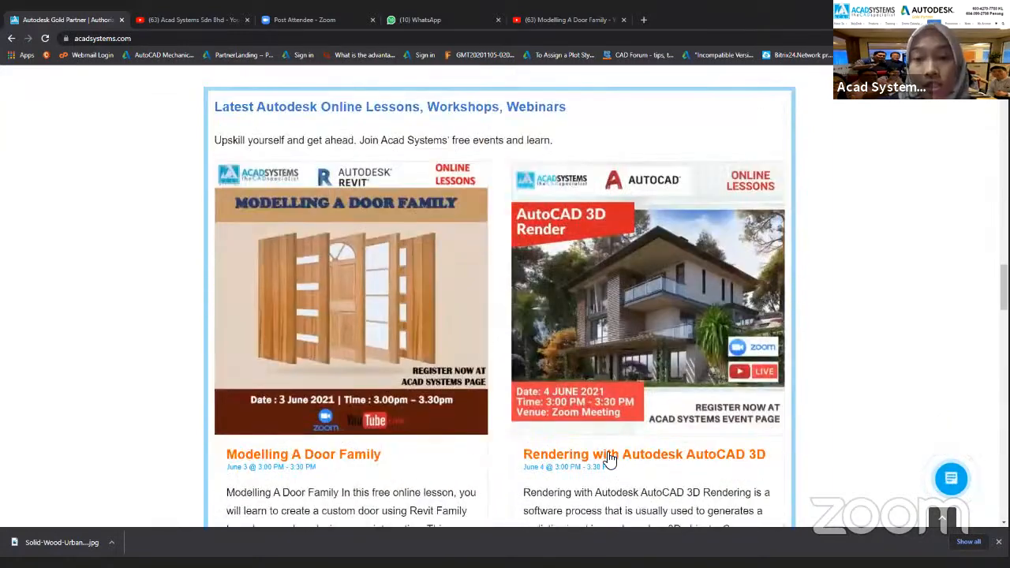
pyautogui.scroll(-1, 671, 410)
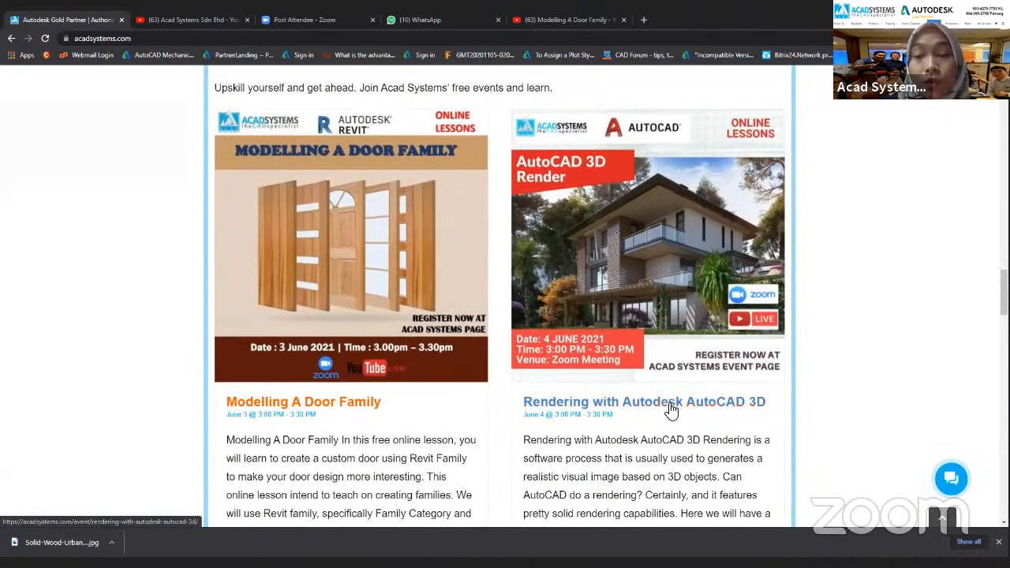
# Step: Open the "Rendering with Autodesk AutoCAD 3D" event page and review its RSVP details and the 2021 online training schedule
pyautogui.click(671, 409)
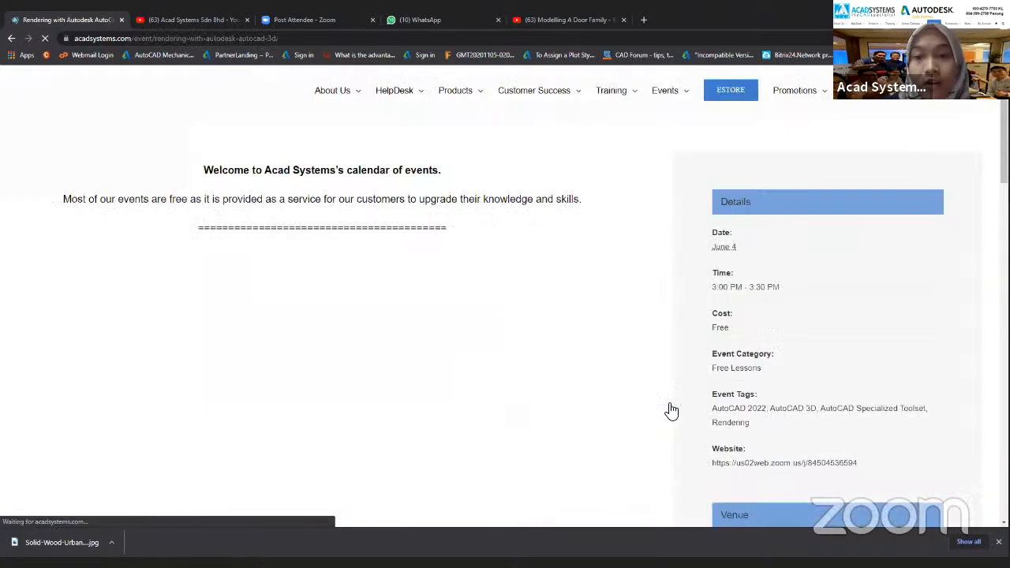
pyautogui.scroll(-3, 531, 375)
pyautogui.scroll(-5, 227, 346)
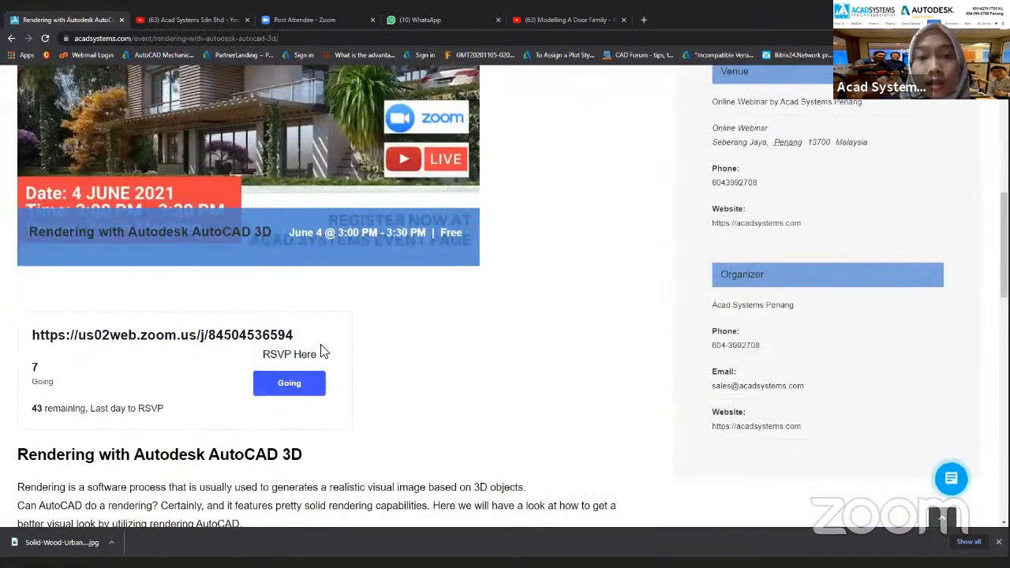
pyautogui.scroll(-13, 449, 334)
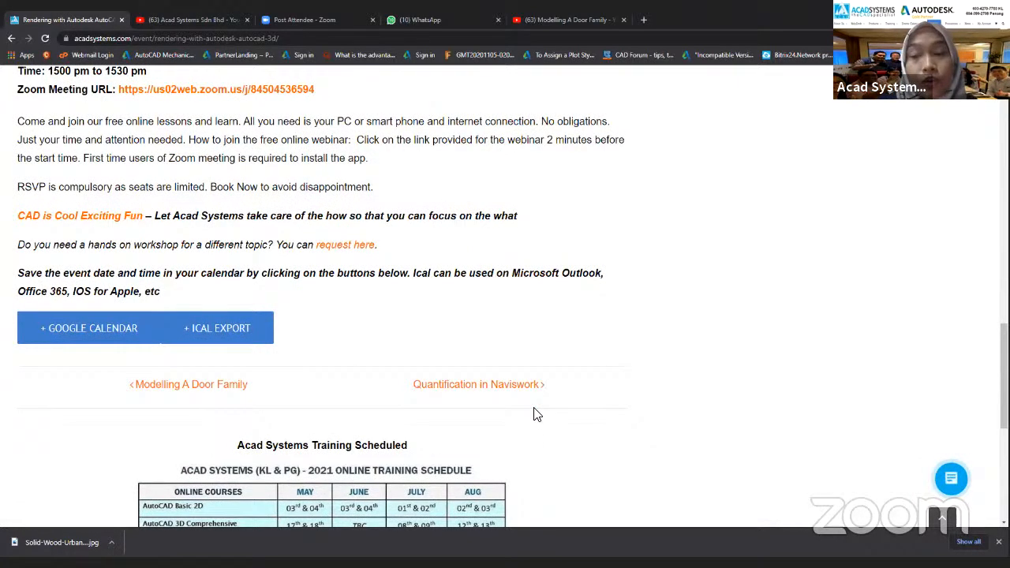
pyautogui.scroll(-3, 534, 415)
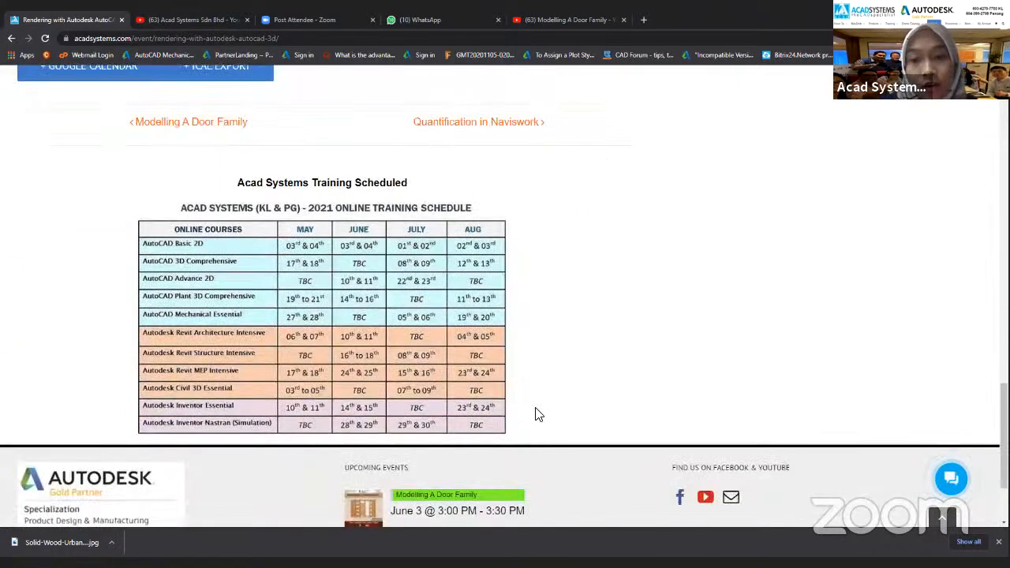
pyautogui.scroll(-1, 536, 414)
pyautogui.scroll(-1, 545, 308)
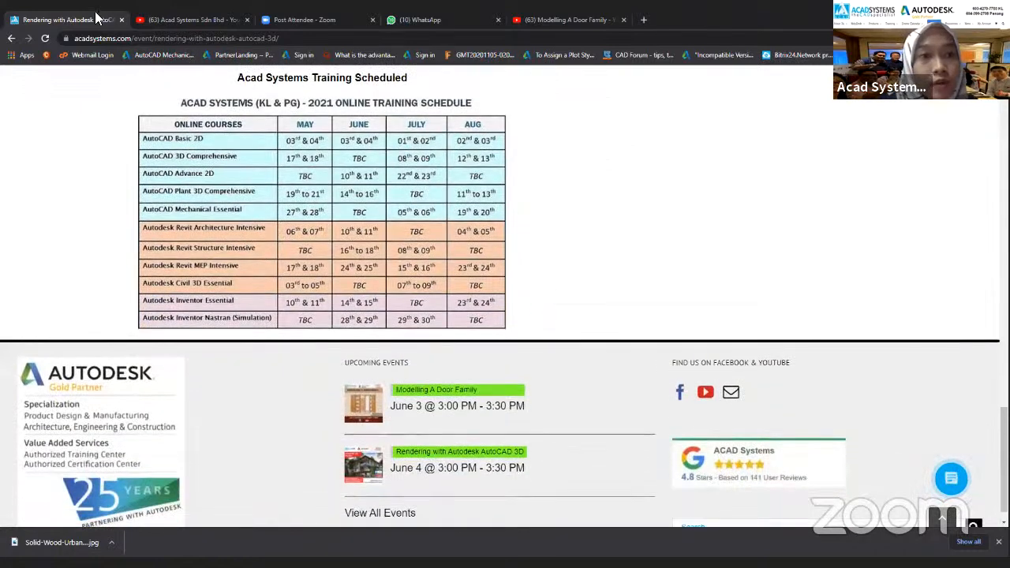
# Step: Open the Acad Systems YouTube channel from the website's footer and look through its uploaded videos and playlists
pyautogui.scroll(-1, 431, 190)
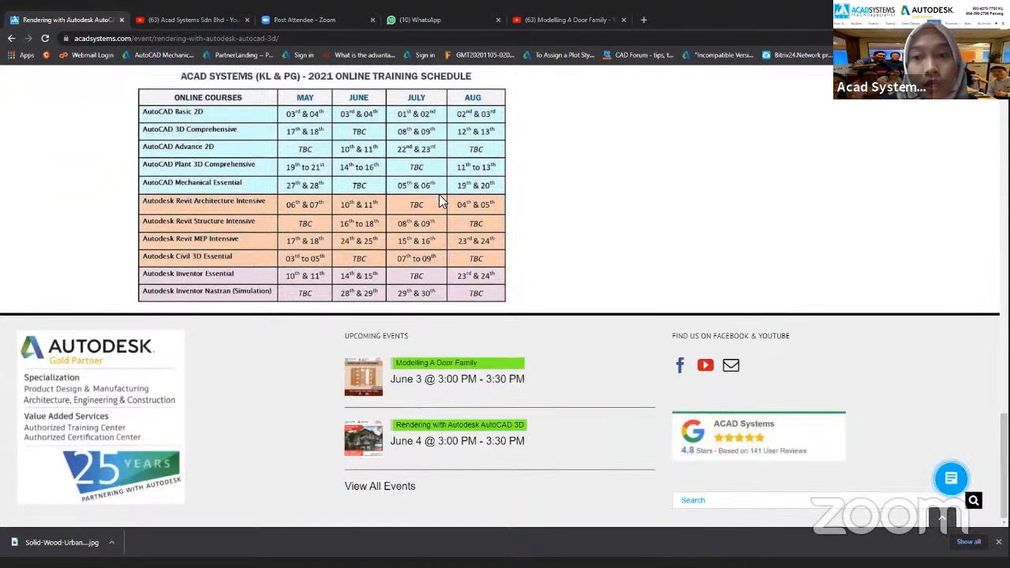
pyautogui.click(705, 367)
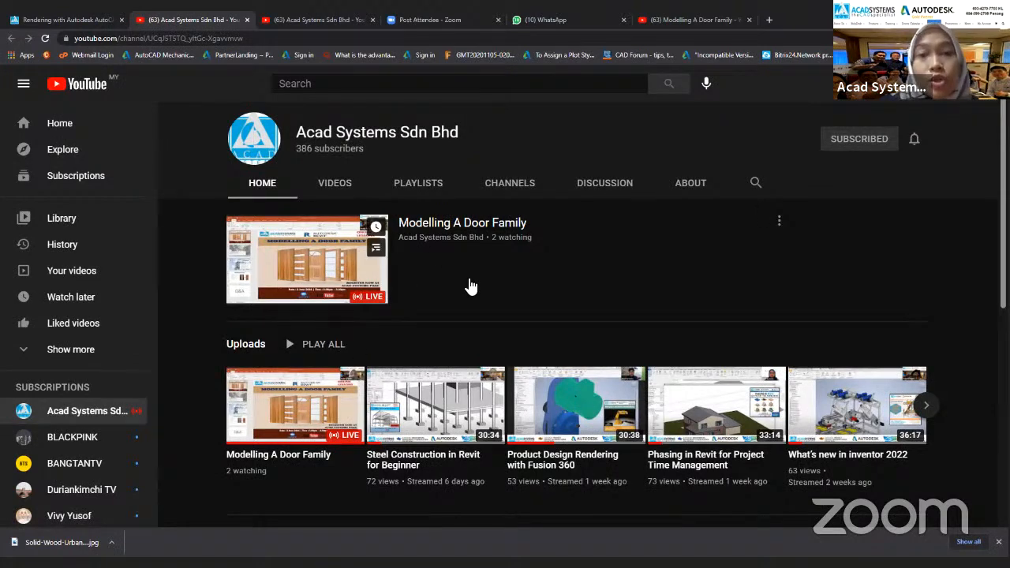
pyautogui.scroll(-2, 530, 313)
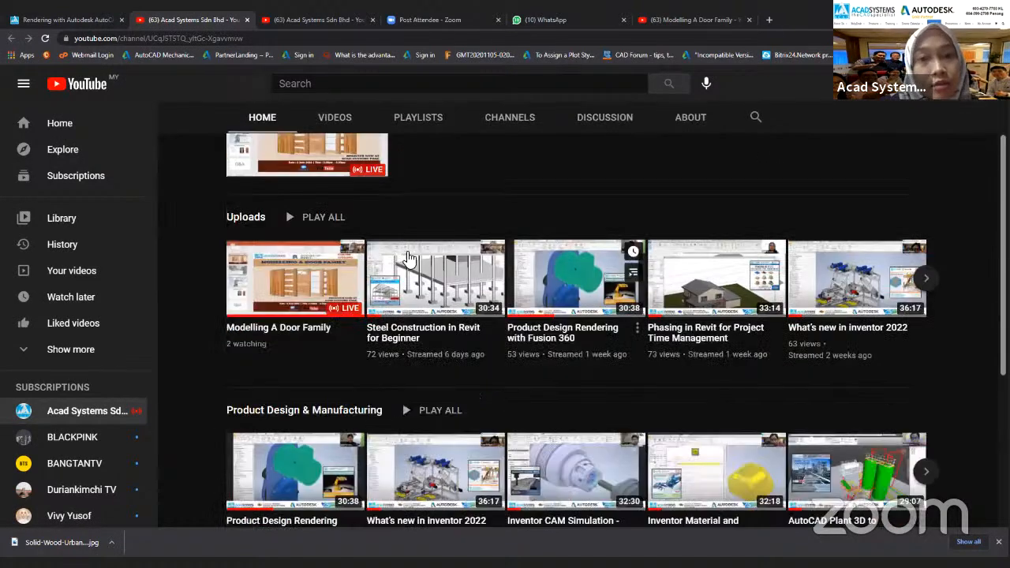
pyautogui.scroll(2, 474, 379)
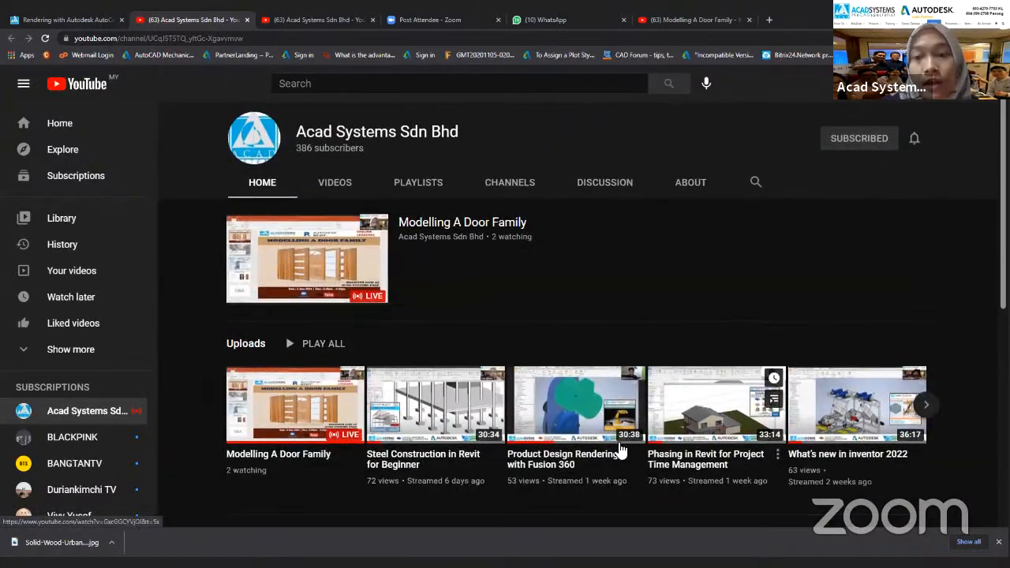
pyautogui.scroll(-1, 440, 418)
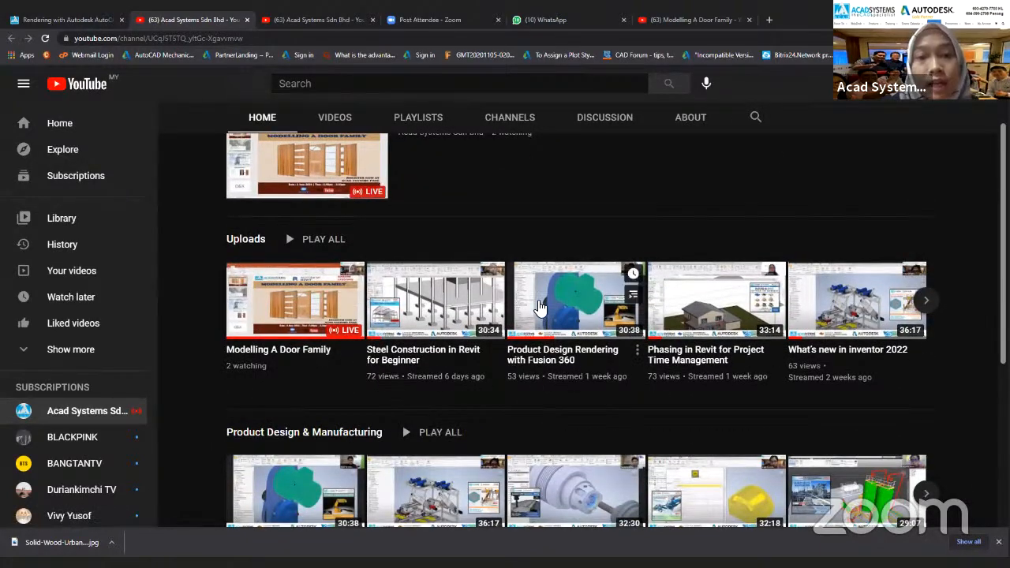
pyautogui.scroll(1, 685, 318)
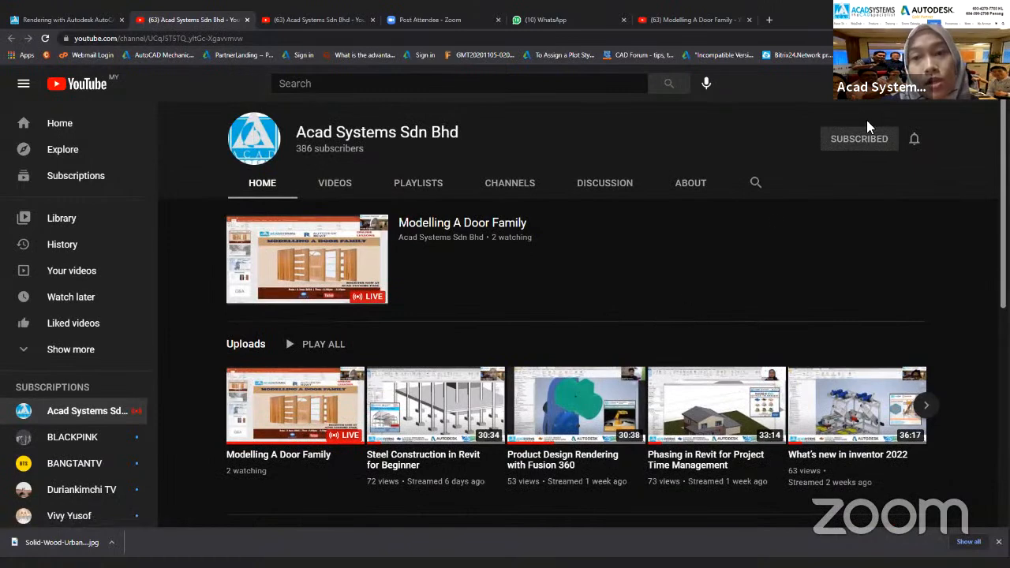